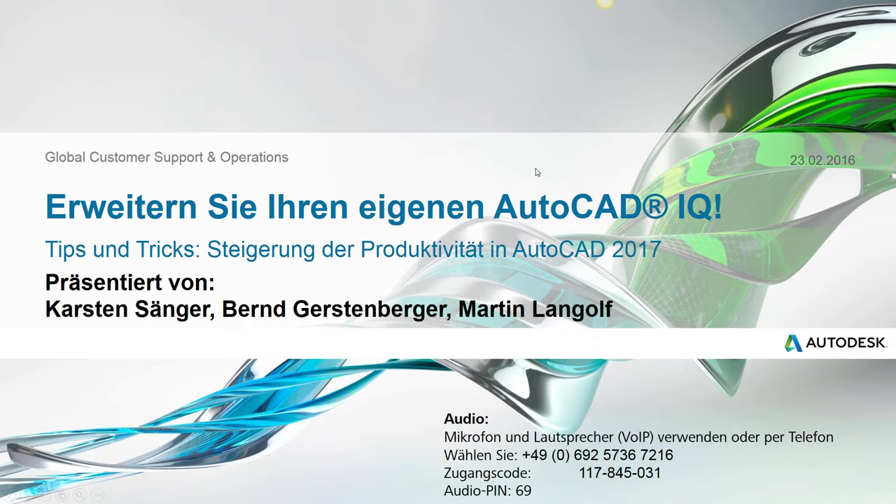
# - Advance the slide show from the title slide to slide 2, 'Bevor wir beginnen…'
pyautogui.press('Right')
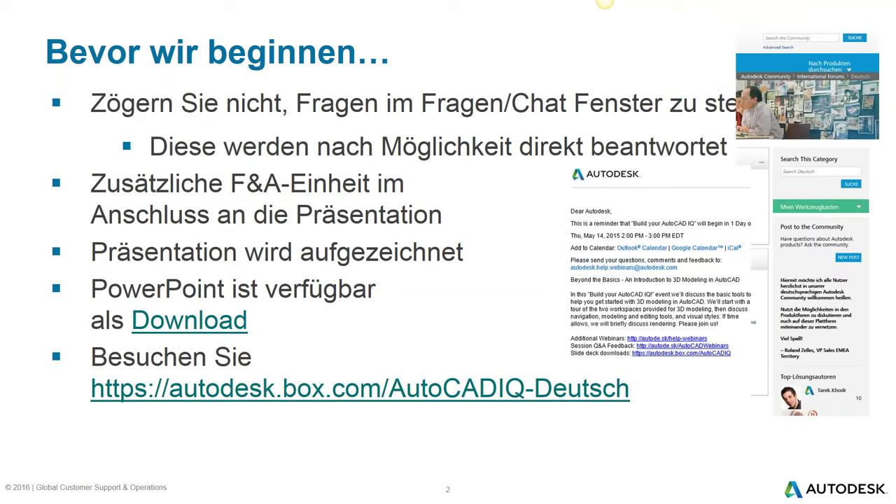
pyautogui.press('Right')
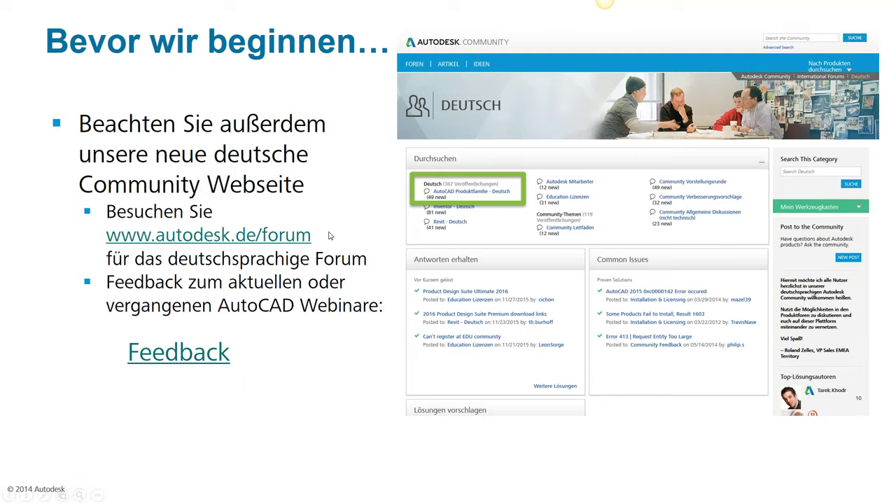
# - Advance to slide 4, the webinar series overview with live-session, YouTube and Box links
pyautogui.press('Right')
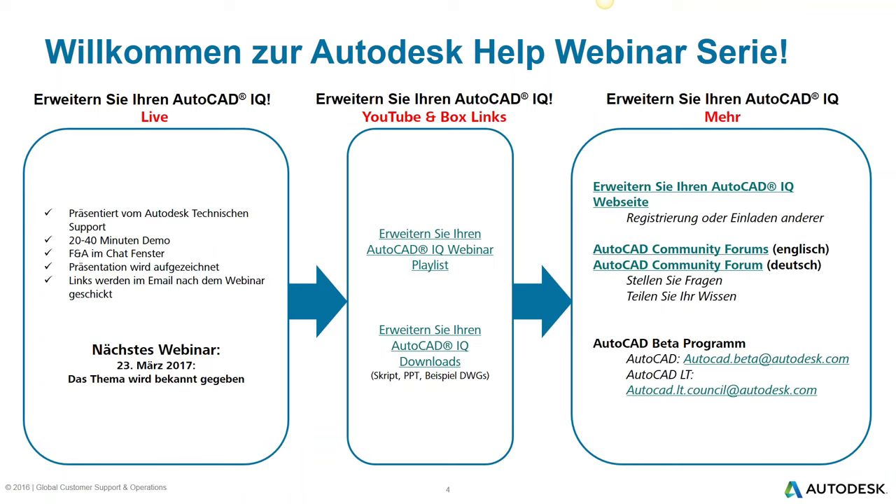
# - Advance to slide 6, 'Autodesk Knowledge Network', with the knowledge.autodesk.com support links
pyautogui.press('Right')
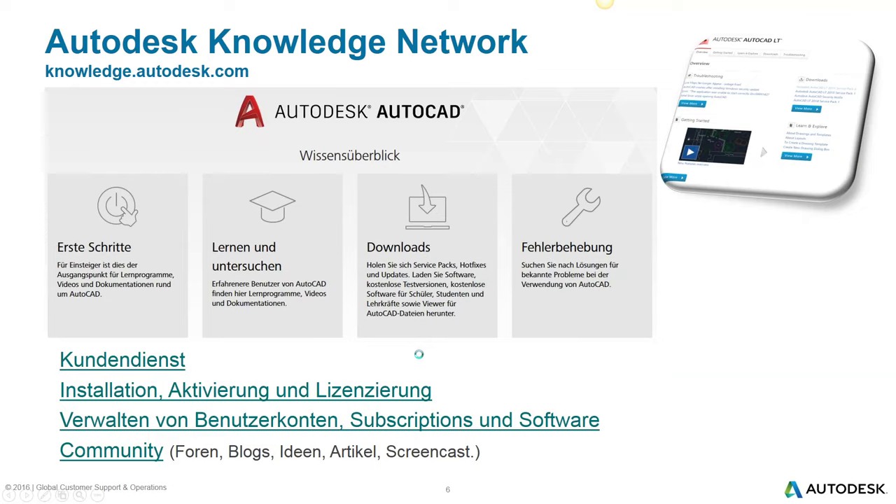
# - Move past the Knowledge Network slide and bring the slide show back to full screen
pyautogui.press('Right')
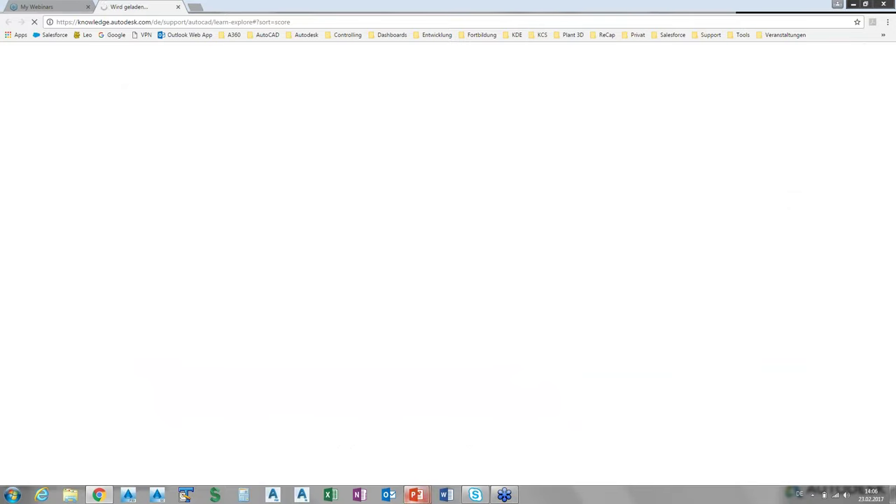
pyautogui.click(459, 455)
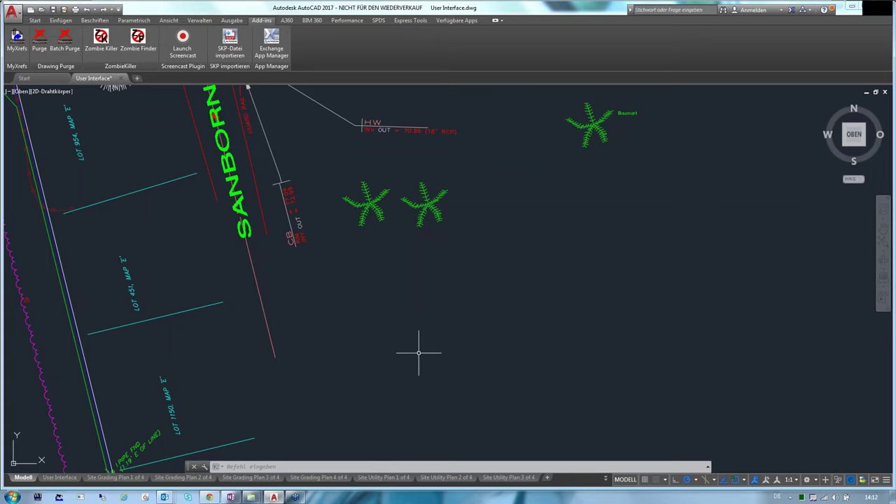
# - In the Windows program list, expand Autodesk > AutoCAD 2017 - Deutsch (German) > settings migration folder
pyautogui.click(15, 499)
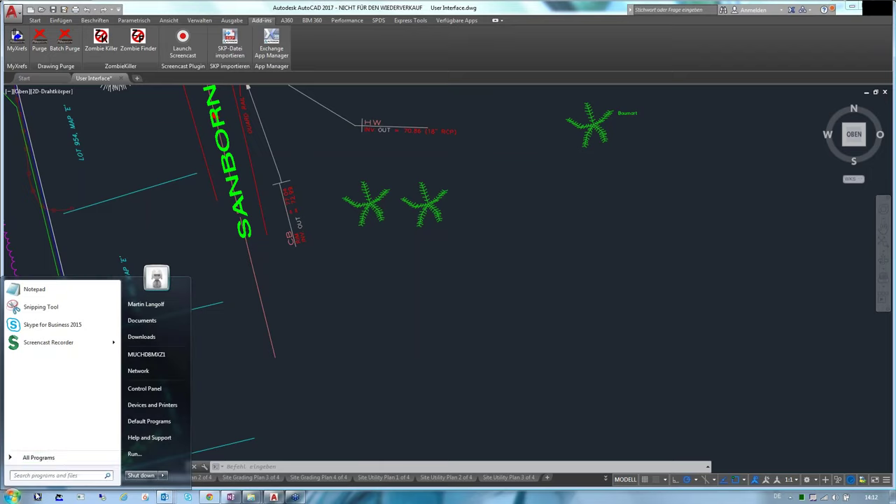
pyautogui.click(56, 460)
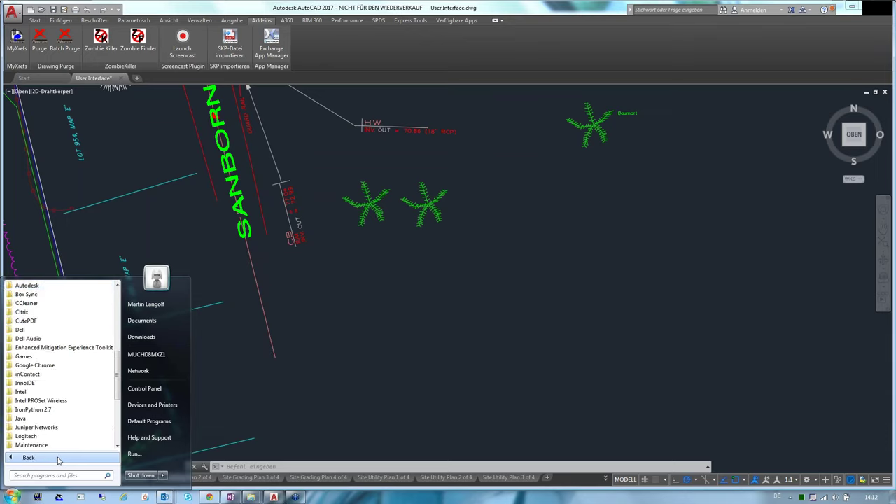
pyautogui.click(47, 286)
pyautogui.moveTo(119, 345); pyautogui.dragTo(119, 356)
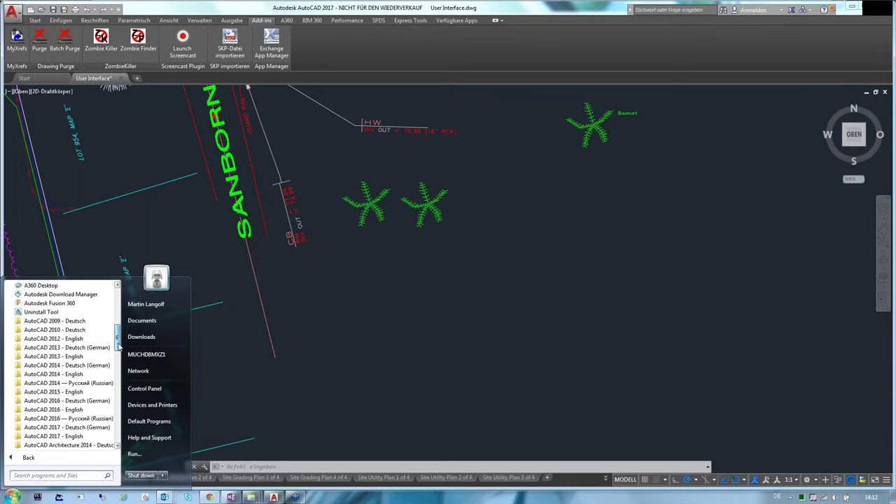
pyautogui.click(73, 322)
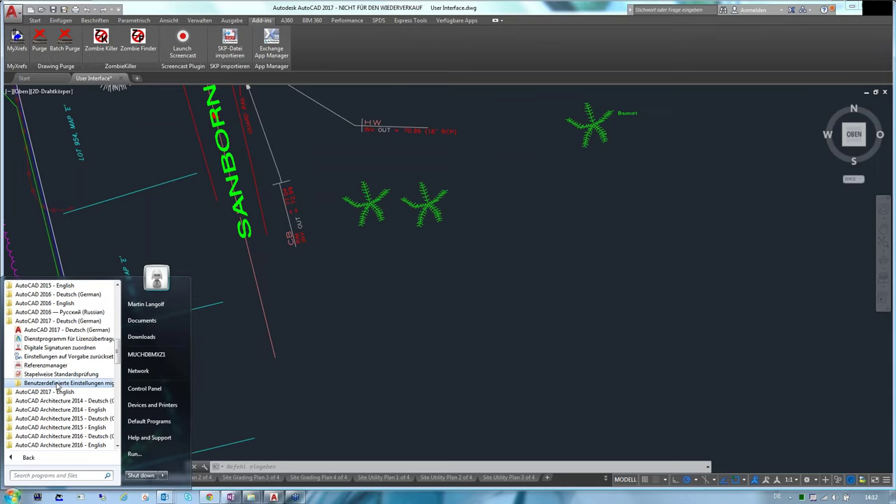
pyautogui.click(58, 384)
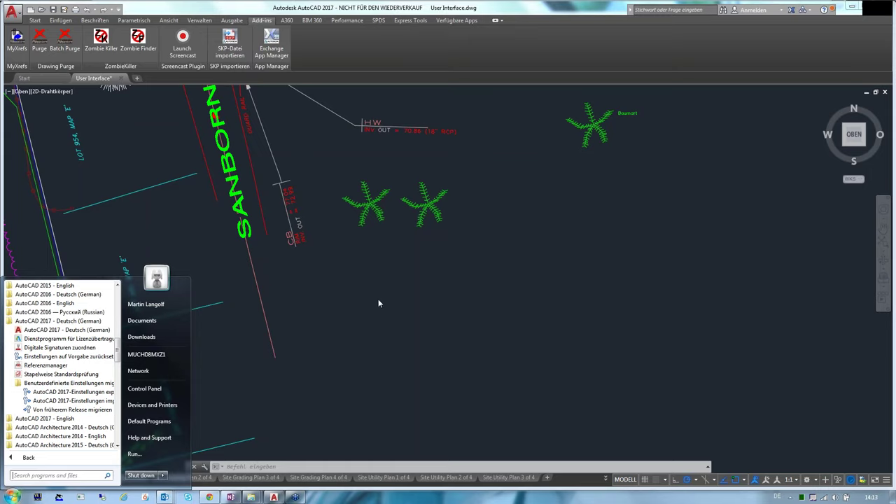
# - Close the program list, start a line with the L alias, and show the Express Tools tab
pyautogui.click(384, 265)
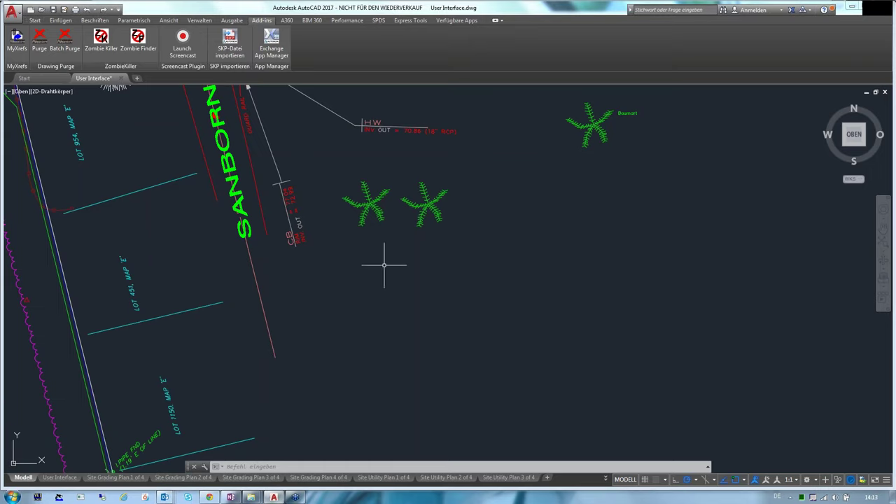
pyautogui.click(37, 21)
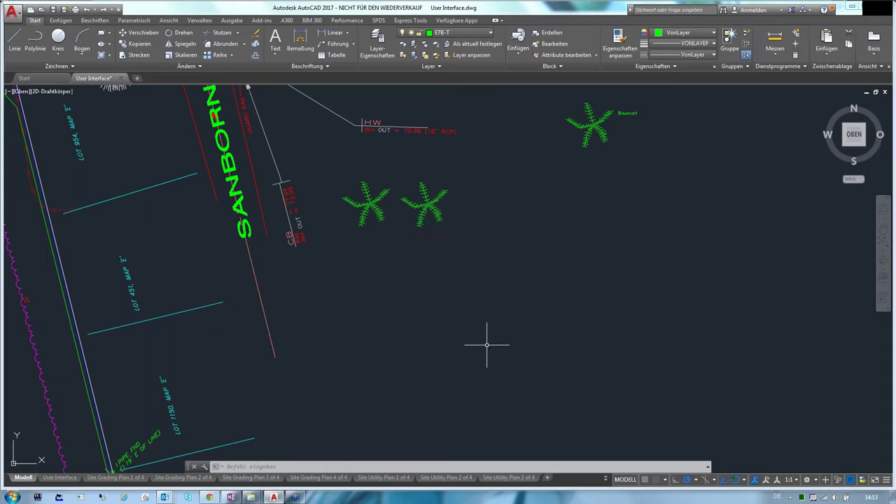
pyautogui.write('l')
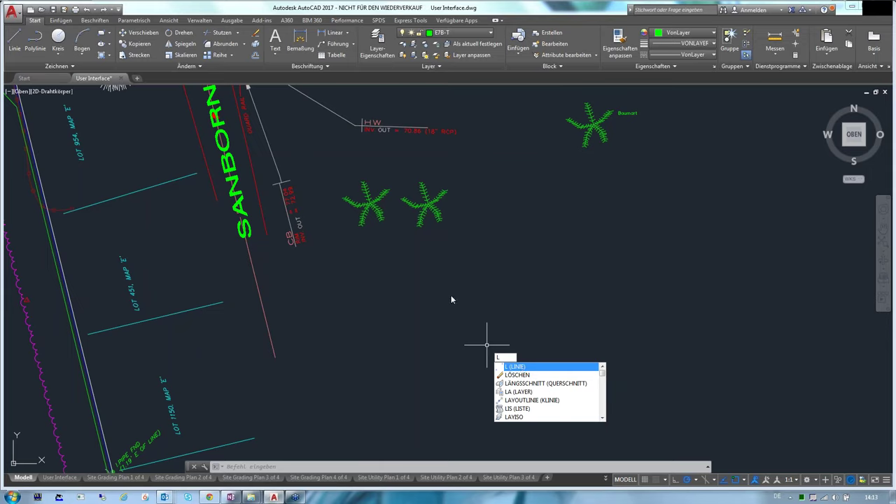
pyautogui.press('Return')
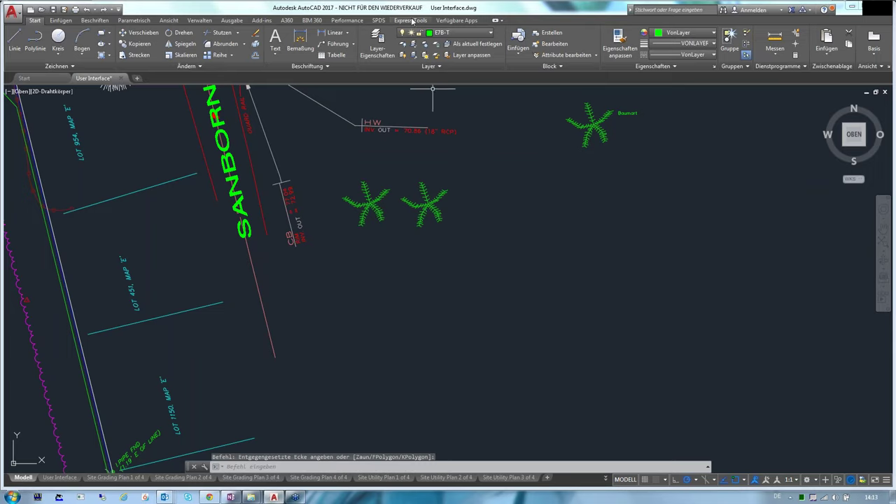
pyautogui.click(413, 20)
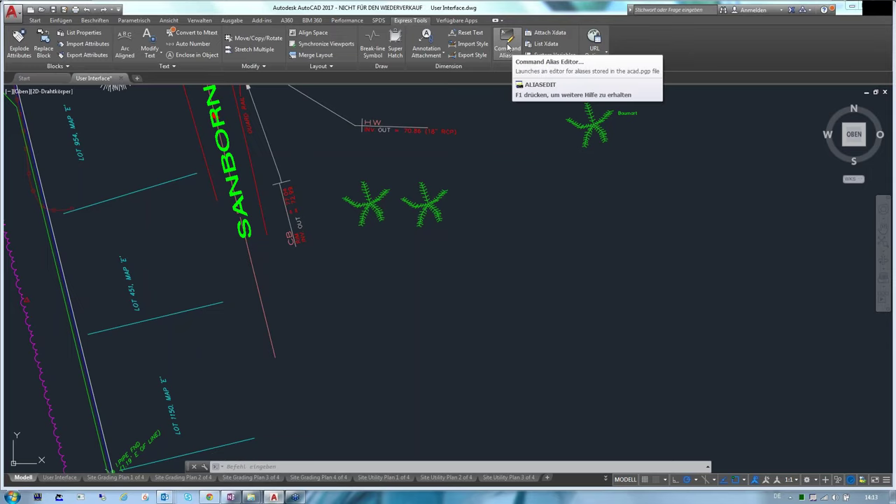
# - Open the Express Tools command alias editor and scroll through the alias list
pyautogui.click(508, 47)
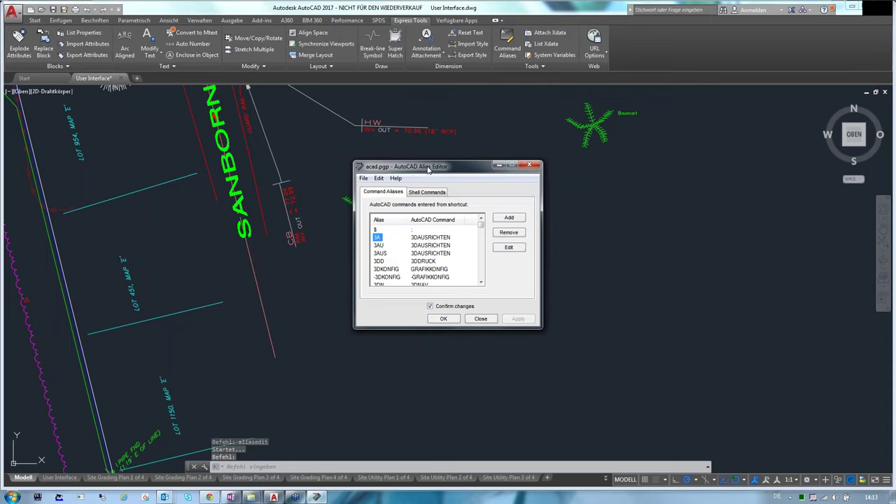
pyautogui.moveTo(428, 171); pyautogui.dragTo(410, 170)
pyautogui.click(409, 262)
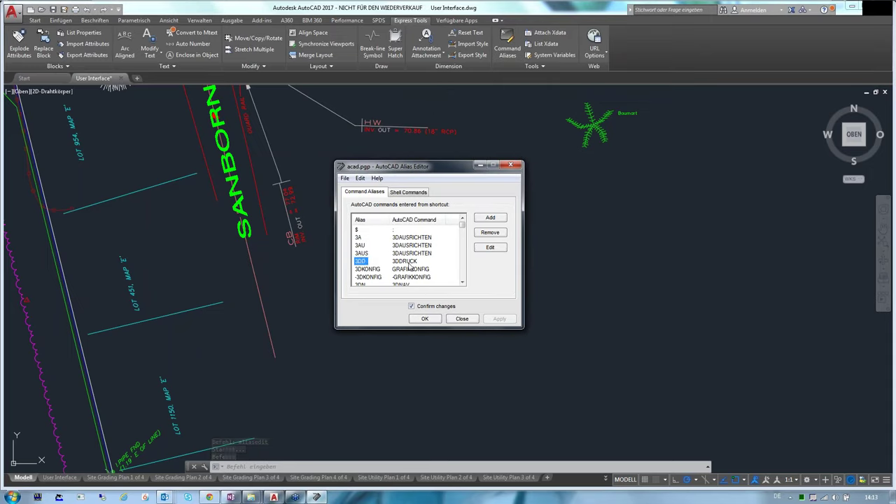
pyautogui.scroll(-2, 409, 265)
pyautogui.scroll(-3, 409, 266)
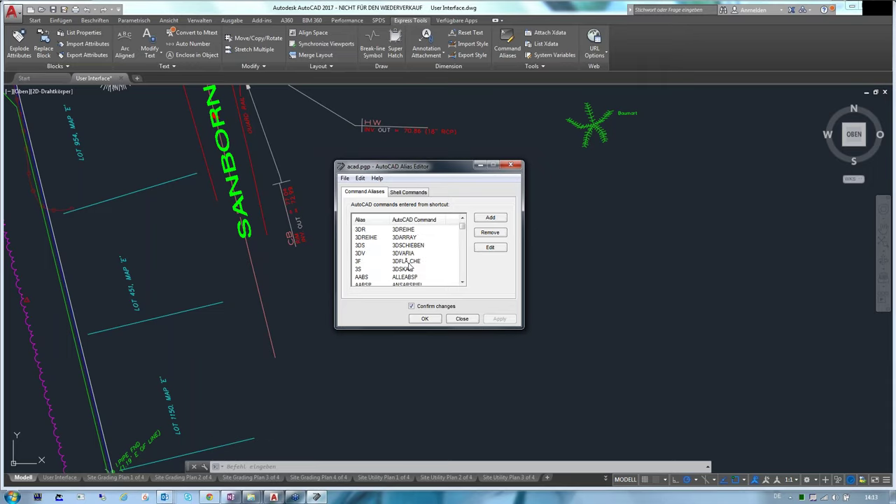
pyautogui.scroll(-3, 405, 266)
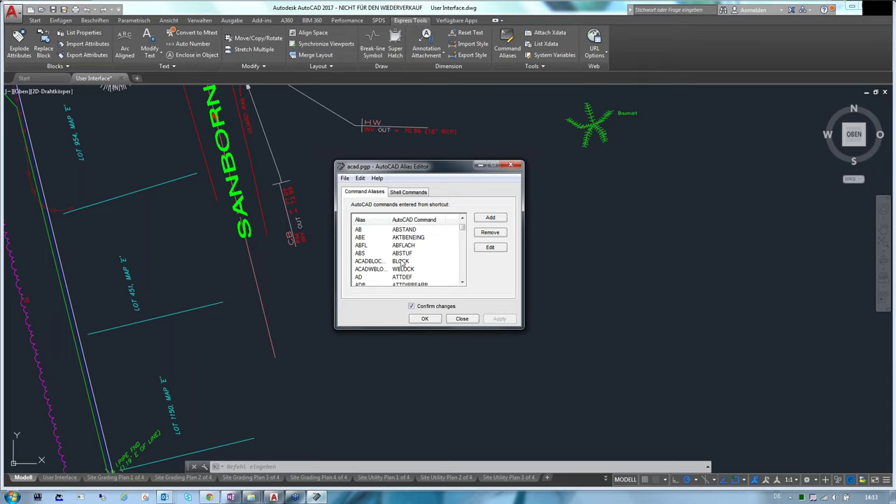
pyautogui.scroll(-1, 429, 269)
# - Change the BLOCK command's alias to b and confirm the redefinition
pyautogui.click(372, 248)
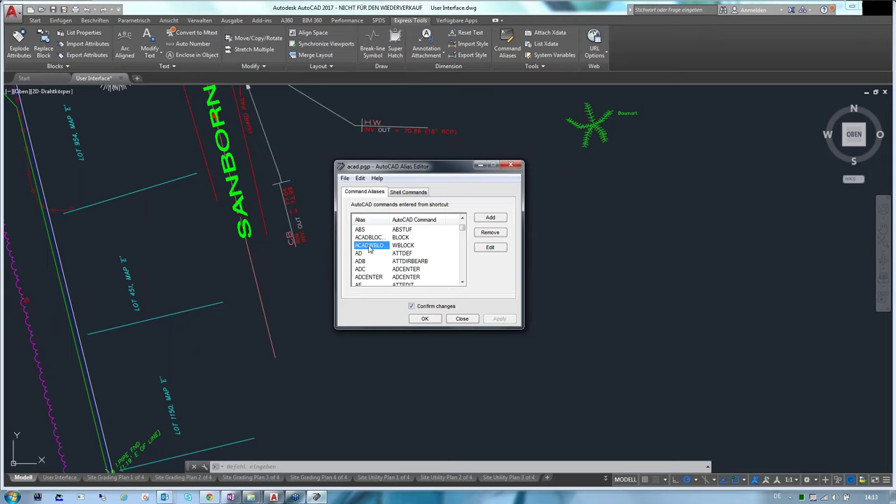
pyautogui.moveTo(391, 217); pyautogui.dragTo(406, 219)
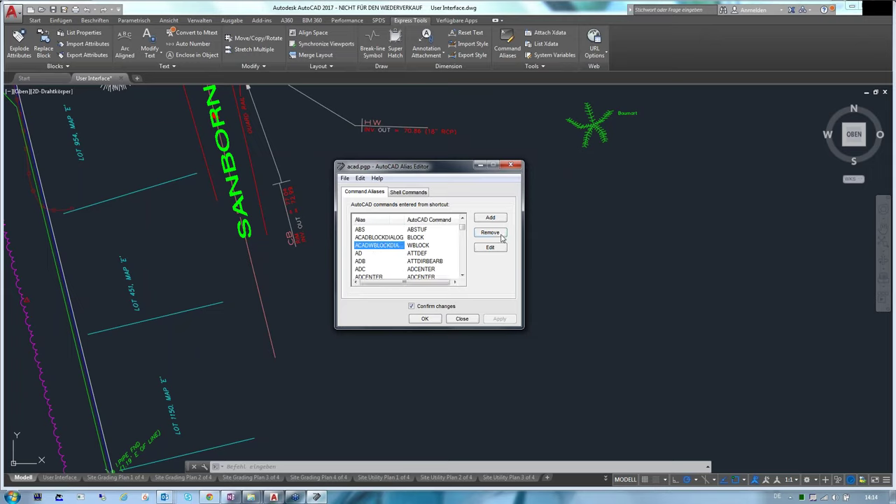
pyautogui.click(383, 240)
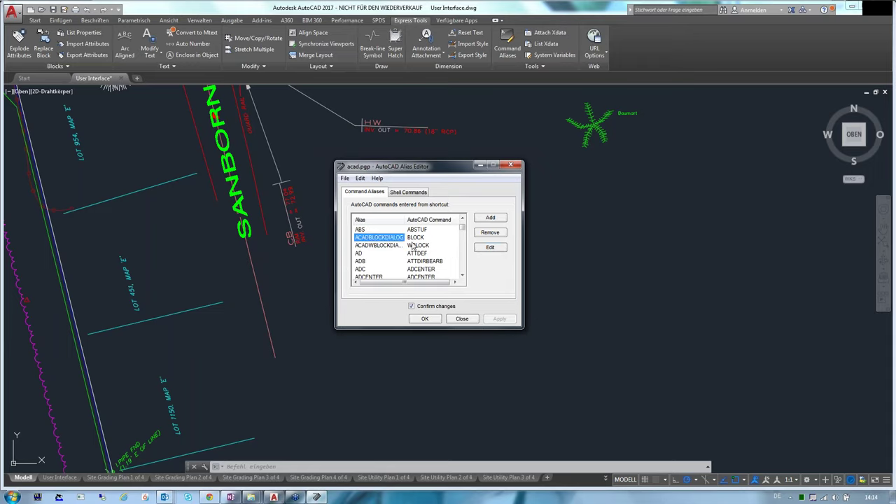
pyautogui.click(489, 254)
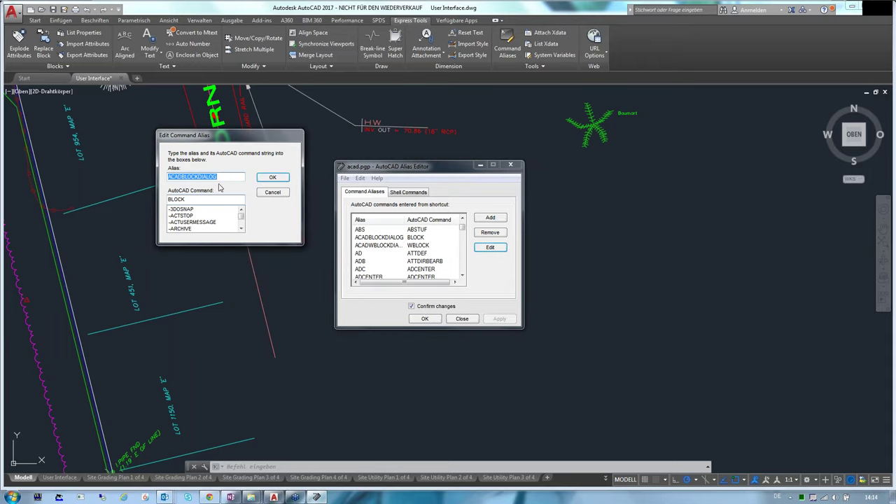
pyautogui.moveTo(218, 176); pyautogui.dragTo(168, 176)
pyautogui.write('b')
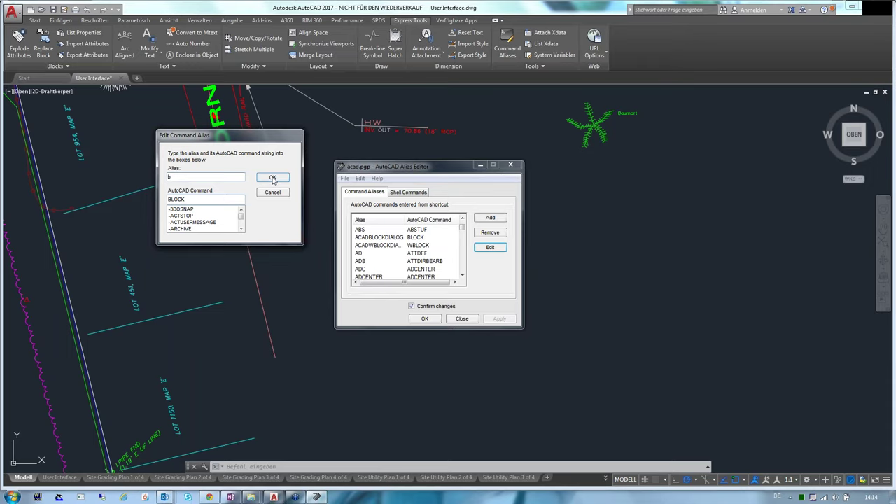
pyautogui.click(272, 179)
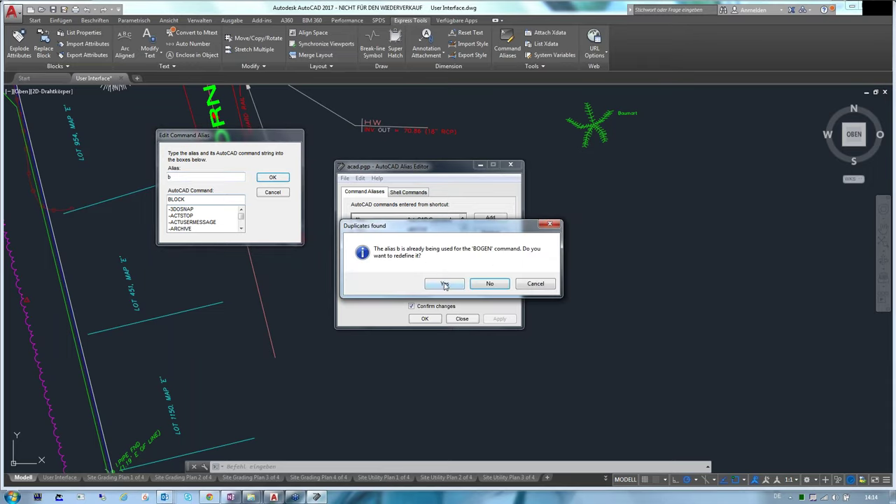
pyautogui.click(444, 284)
pyautogui.click(480, 281)
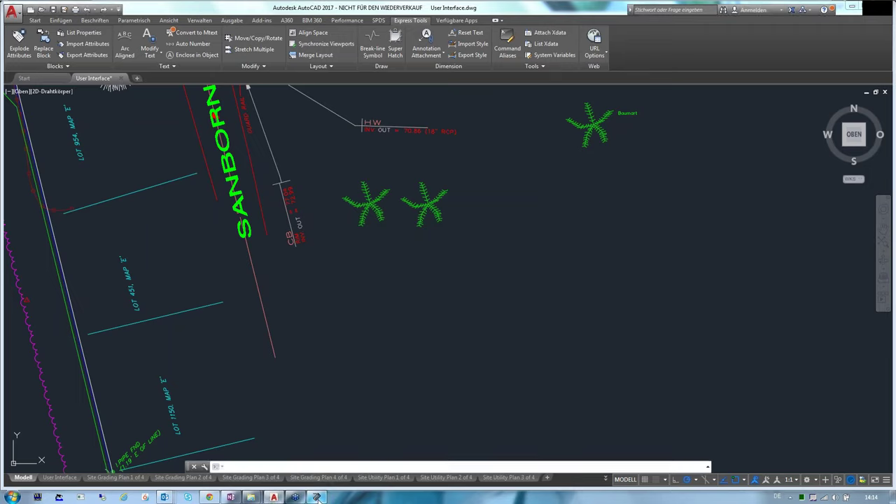
# - Save the aliases to acad.pgp, overwriting the old file, and close the alias editor
pyautogui.click(316, 497)
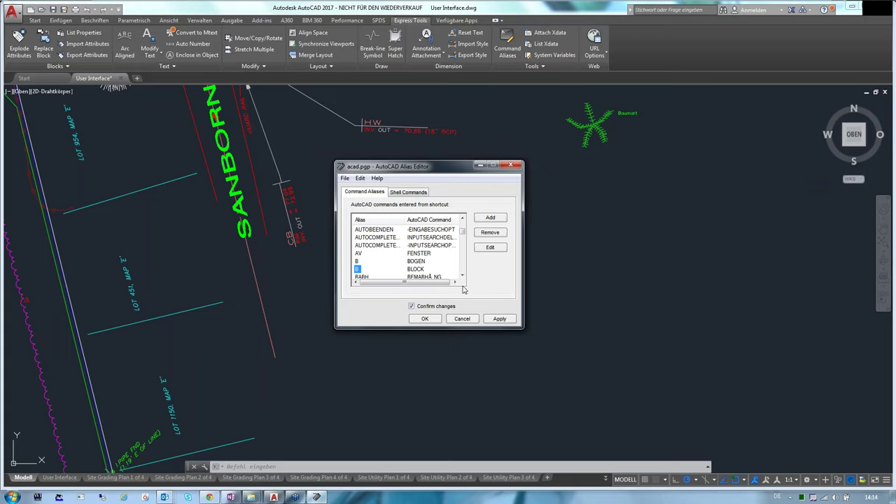
pyautogui.click(499, 319)
pyautogui.click(449, 290)
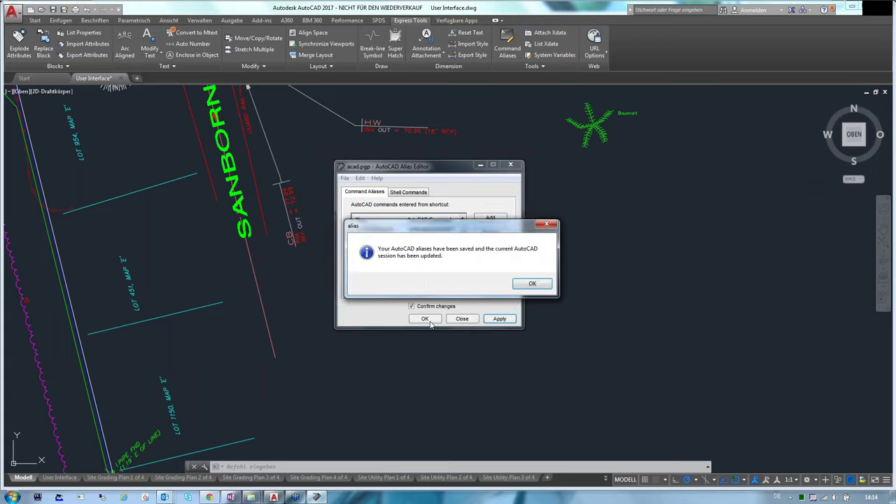
pyautogui.click(532, 287)
pyautogui.click(424, 318)
pyautogui.click(532, 284)
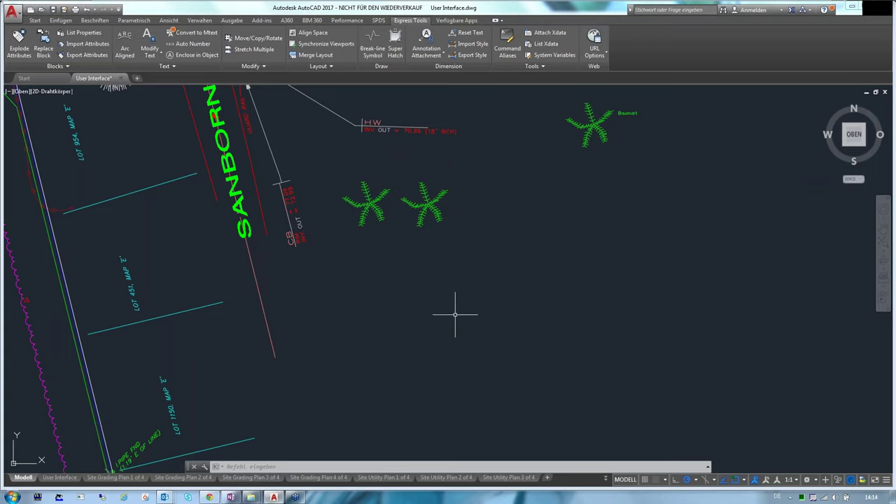
# - Try the new B alias with a selection window, zoom out along SANBORN DRIVE, and show the Start tab
pyautogui.write('B')
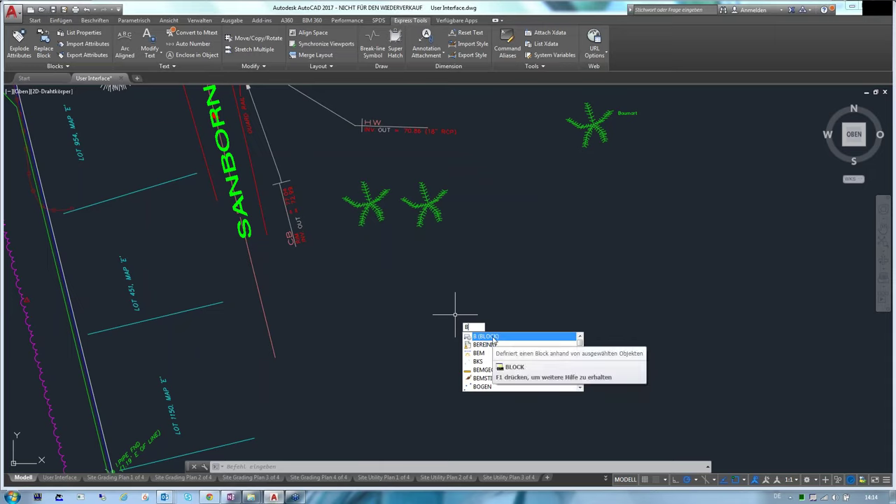
pyautogui.moveTo(485, 336)
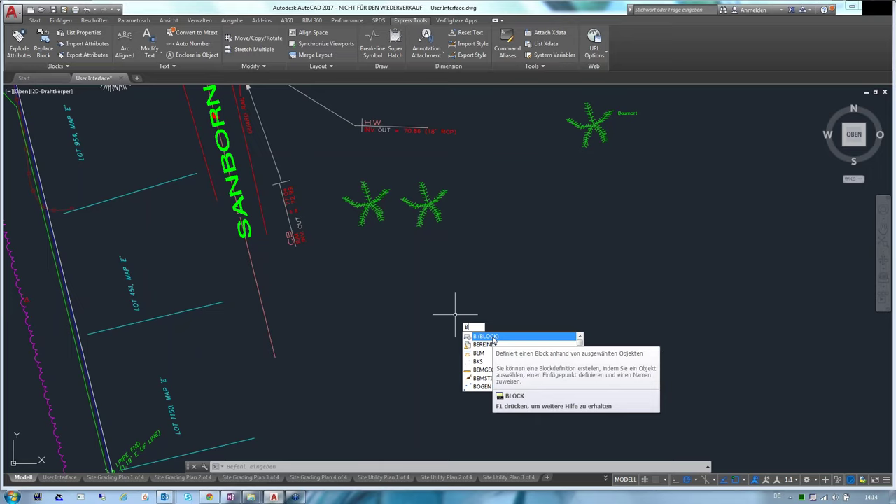
pyautogui.click(501, 248)
pyautogui.click(474, 261)
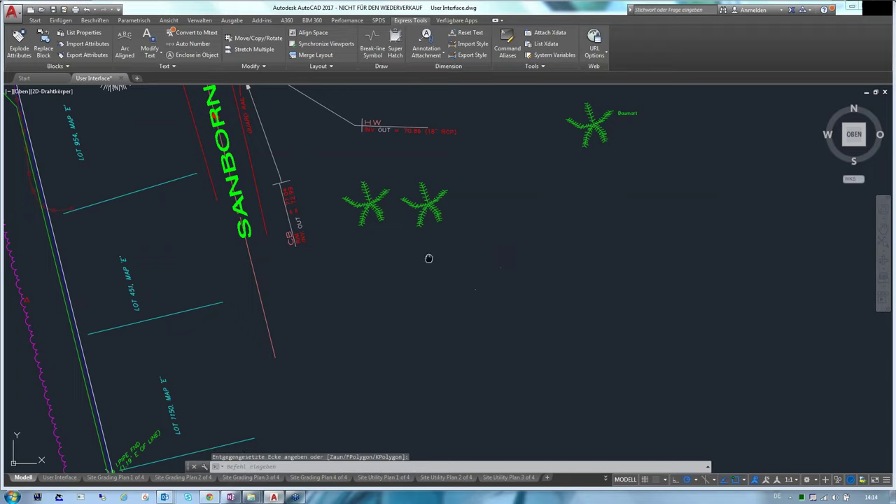
pyautogui.moveTo(428, 259); pyautogui.dragTo(514, 304, button='middle')
pyautogui.scroll(-2, 514, 310)
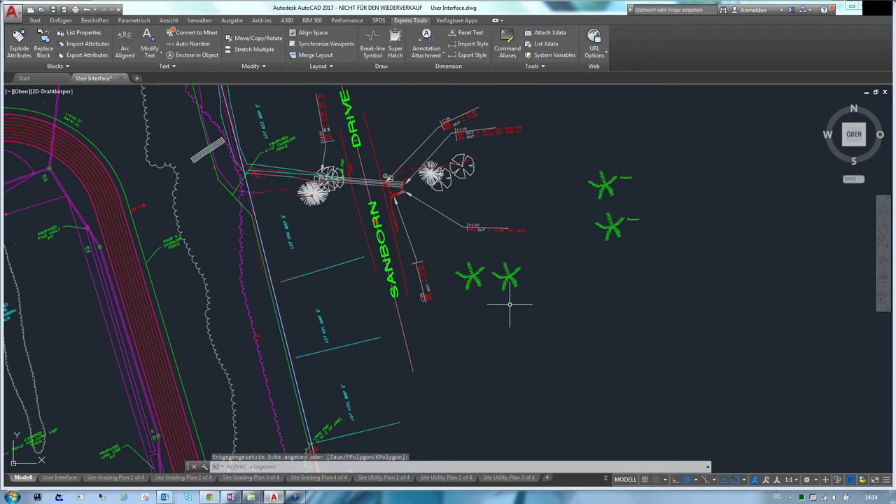
pyautogui.moveTo(514, 213); pyautogui.dragTo(475, 241, button='middle')
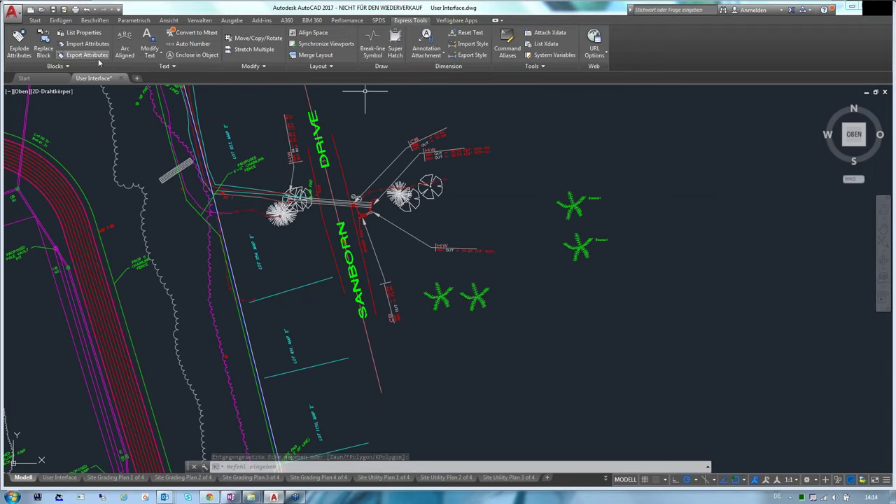
pyautogui.click(35, 20)
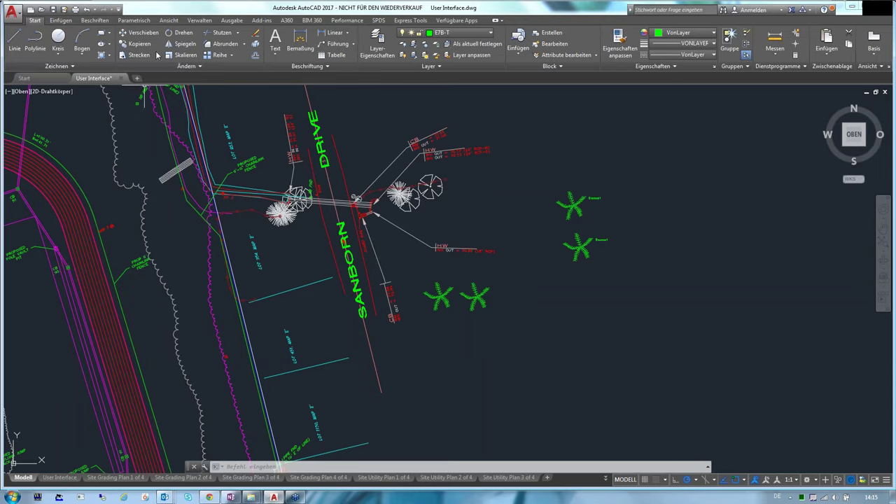
# - Float the Ändern panel off the ribbon, show the Ansicht tab, and zoom out over the site plan
pyautogui.moveTo(157, 56); pyautogui.dragTo(50, 124)
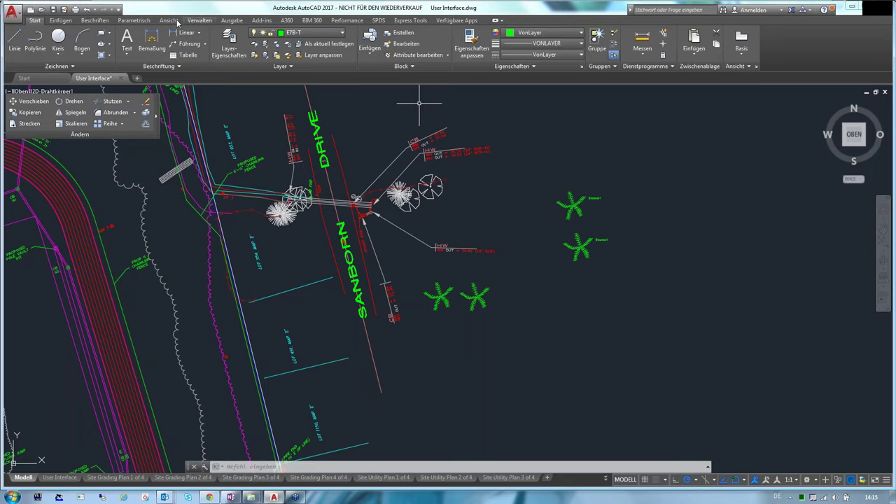
pyautogui.click(169, 21)
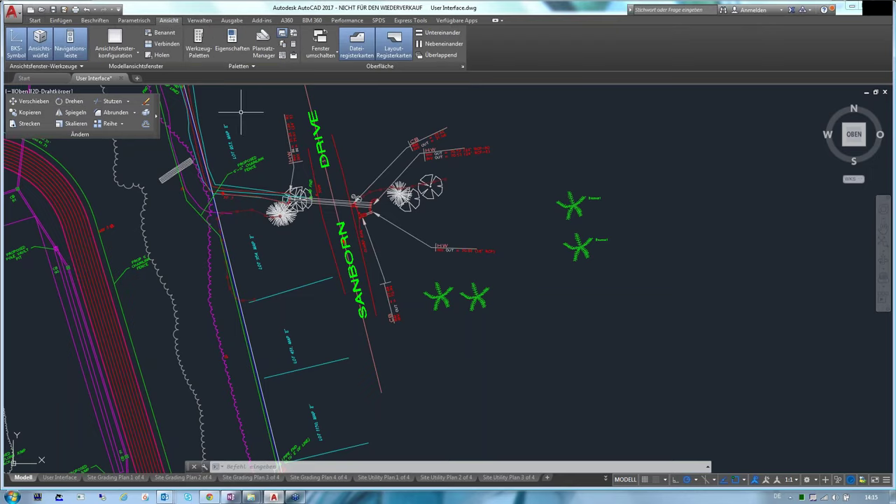
pyautogui.moveTo(365, 144); pyautogui.dragTo(392, 166, button='middle')
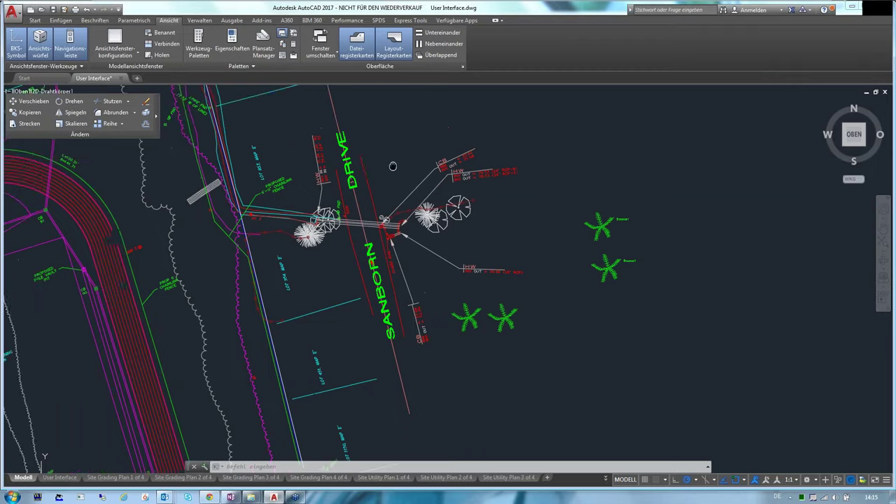
pyautogui.scroll(-2, 418, 202)
pyautogui.scroll(-2, 417, 202)
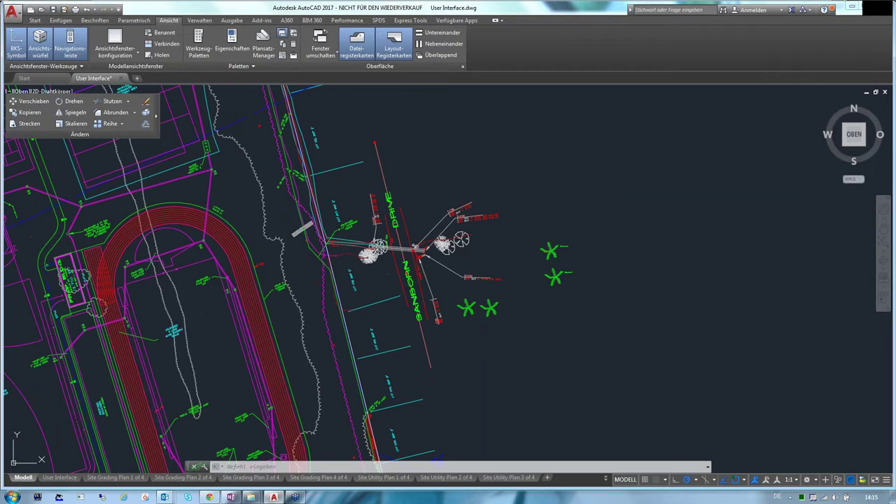
pyautogui.moveTo(442, 153); pyautogui.dragTo(412, 192, button='middle')
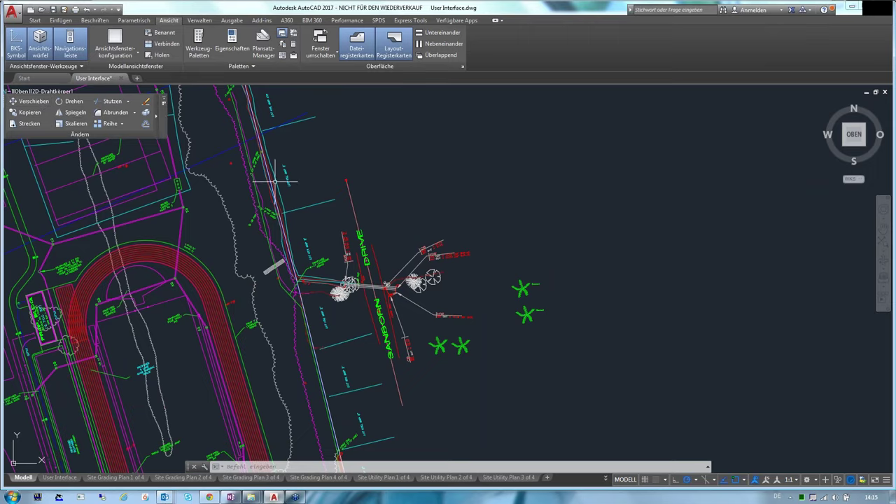
pyautogui.moveTo(378, 194); pyautogui.dragTo(466, 160, button='middle')
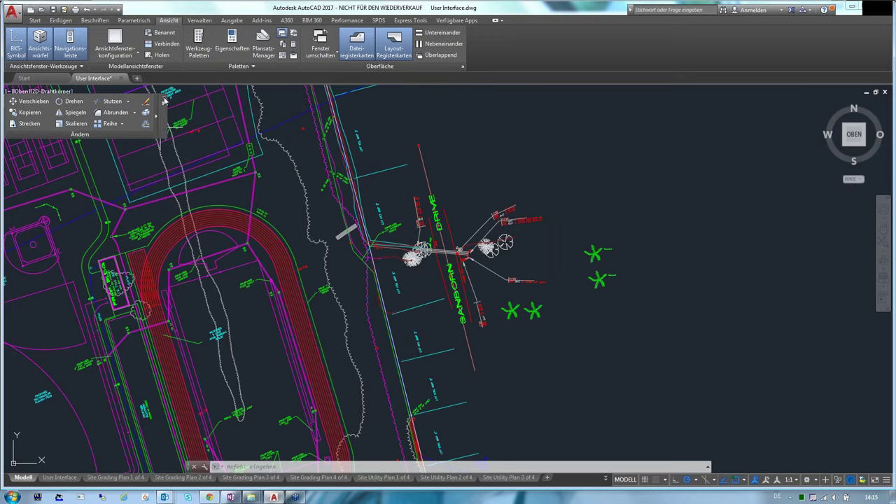
# - Dock the floating Ändern panel back into the ribbon, return to the Start tools, and pan the site plan
pyautogui.click(165, 101)
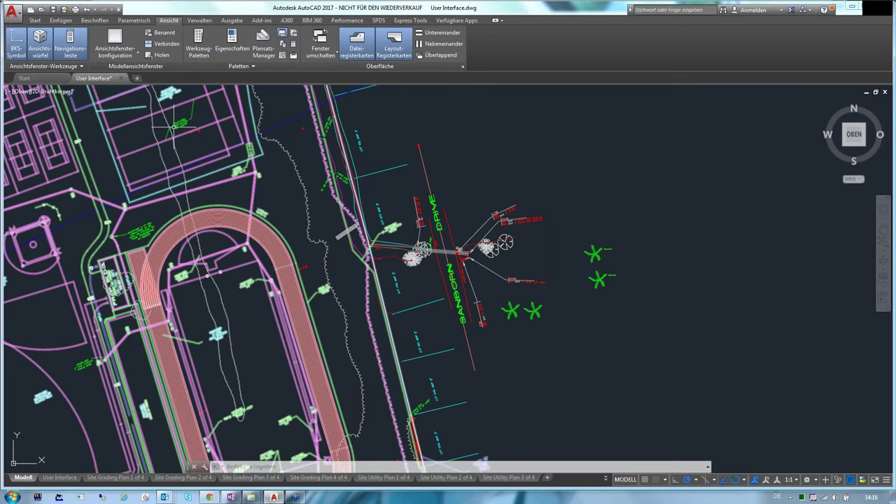
pyautogui.click(34, 20)
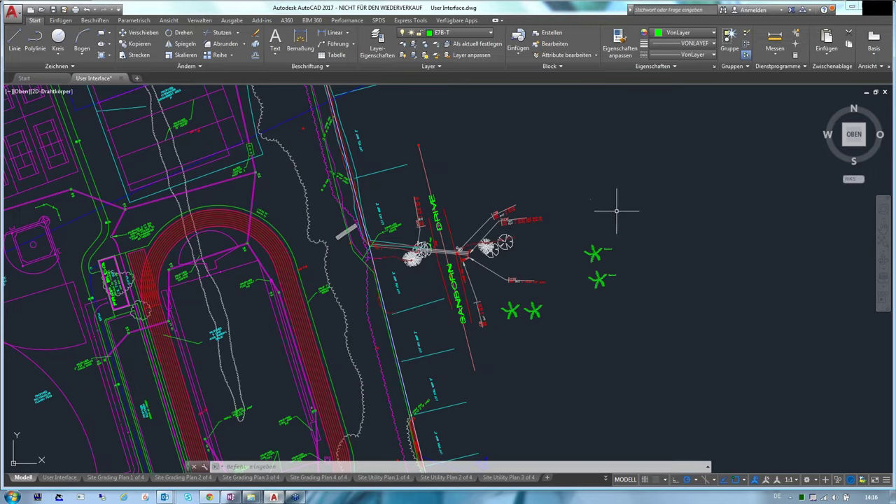
pyautogui.moveTo(694, 184)
pyautogui.mouseDown(button='middle')
pyautogui.moveTo(698, 191)
pyautogui.moveTo(550, 168)
pyautogui.moveTo(551, 198)
pyautogui.mouseUp(button='middle')
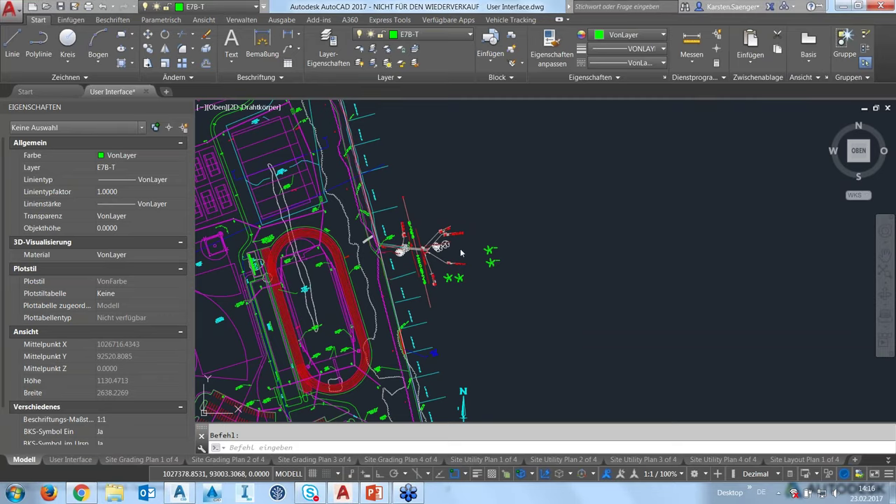
# - Zoom in and centre the two tree symbols beside the BAUMART label
pyautogui.scroll(2, 487, 319)
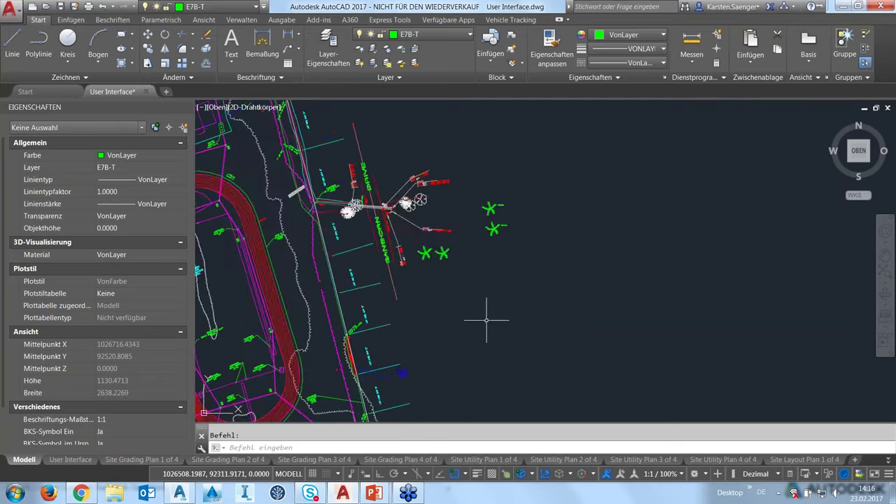
pyautogui.moveTo(466, 247); pyautogui.dragTo(498, 312, button='middle')
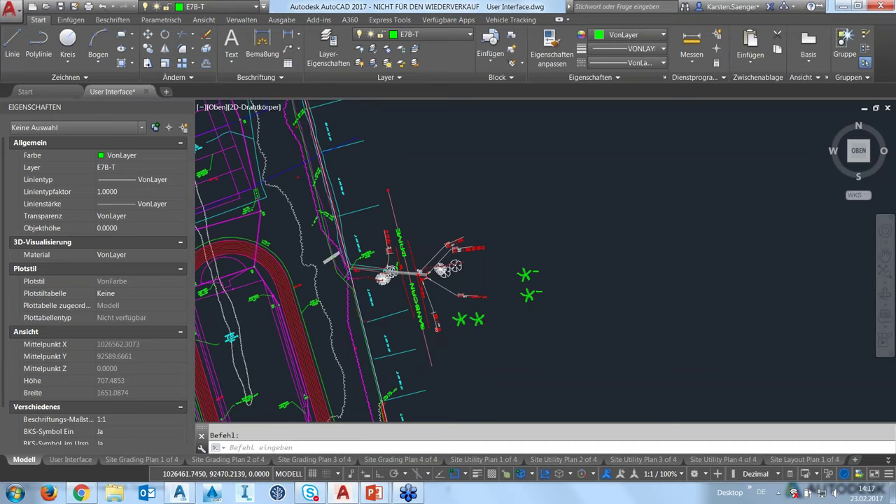
pyautogui.scroll(3, 496, 322)
pyautogui.scroll(3, 413, 346)
pyautogui.moveTo(394, 346); pyautogui.dragTo(399, 330, button='middle')
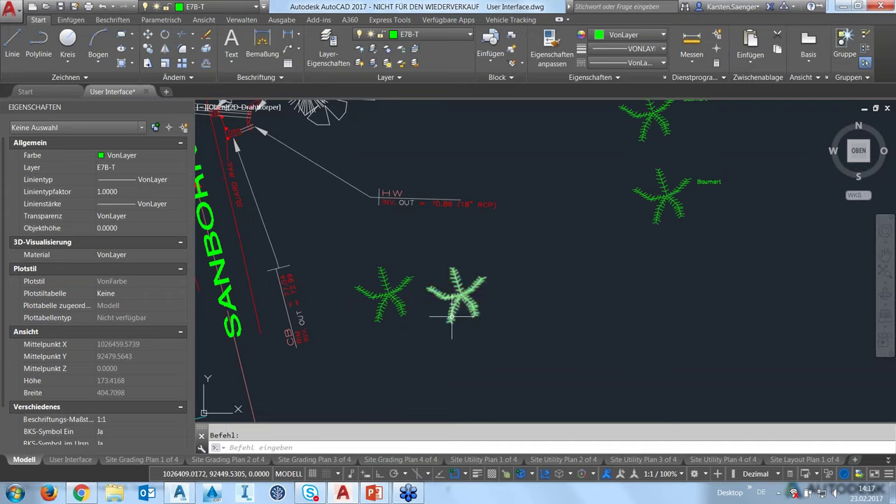
# - Inspect the right and left tree symbols in Properties, then clear the selection
pyautogui.click(440, 308)
pyautogui.press('Escape')
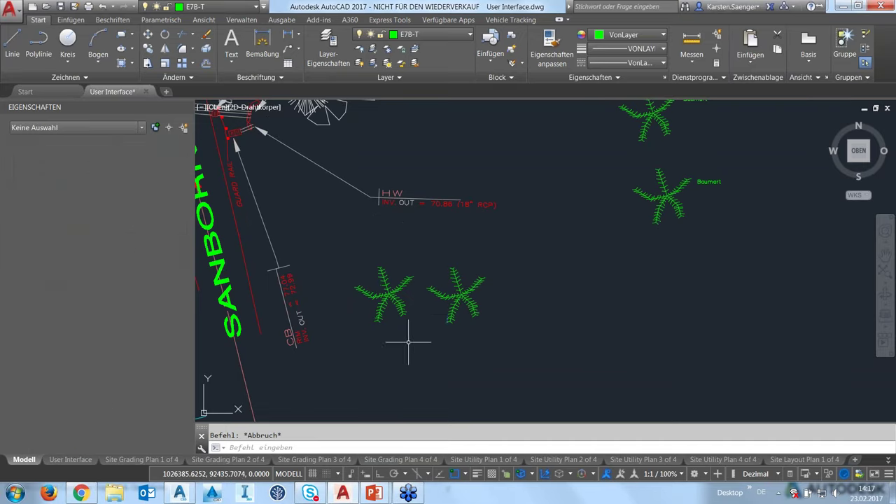
pyautogui.click(388, 294)
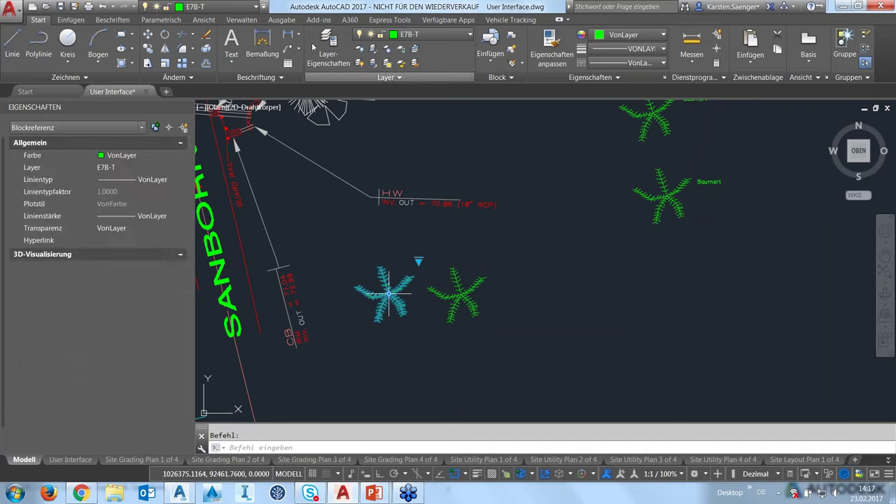
pyautogui.press('Escape')
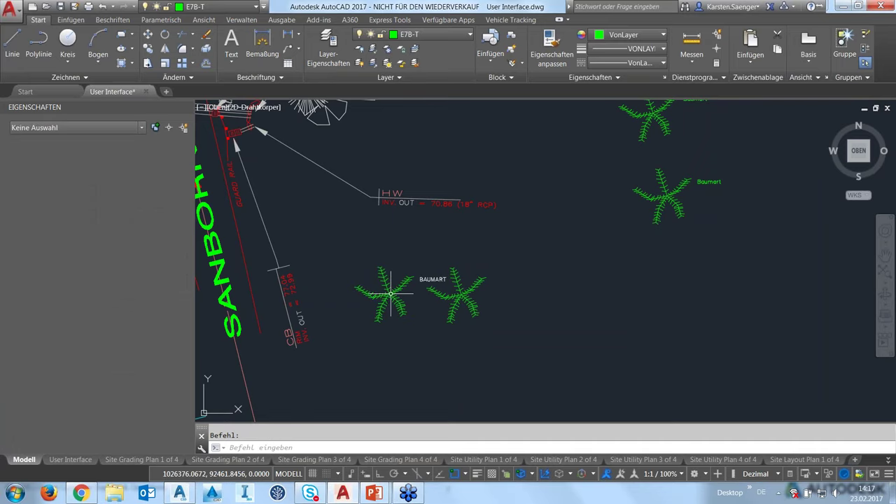
pyautogui.press('Escape')
# - Zoom closer, check a single branch, then crossing-select all 97 objects of the left tree
pyautogui.scroll(2, 374, 305)
pyautogui.scroll(2, 382, 318)
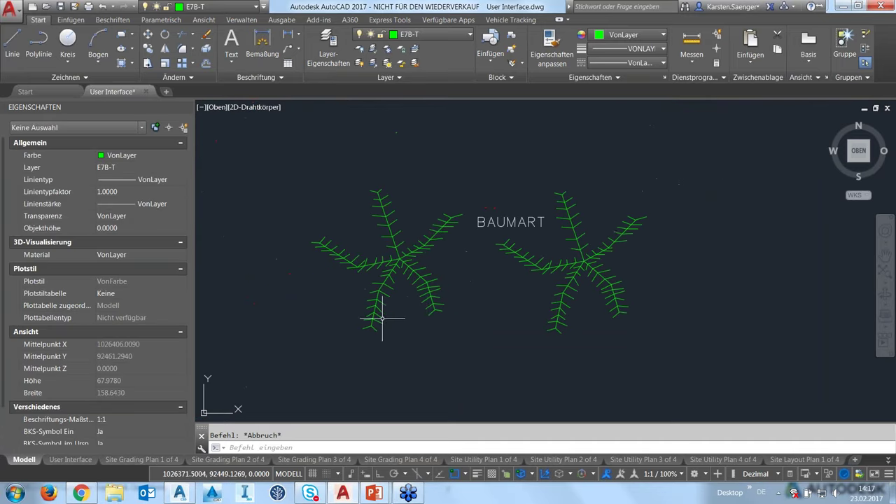
pyautogui.click(429, 304)
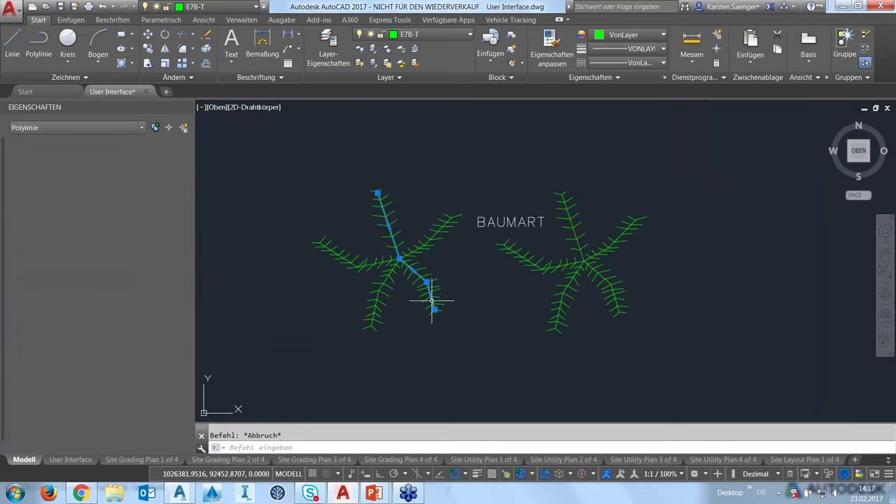
pyautogui.press('Escape')
pyautogui.click(295, 185)
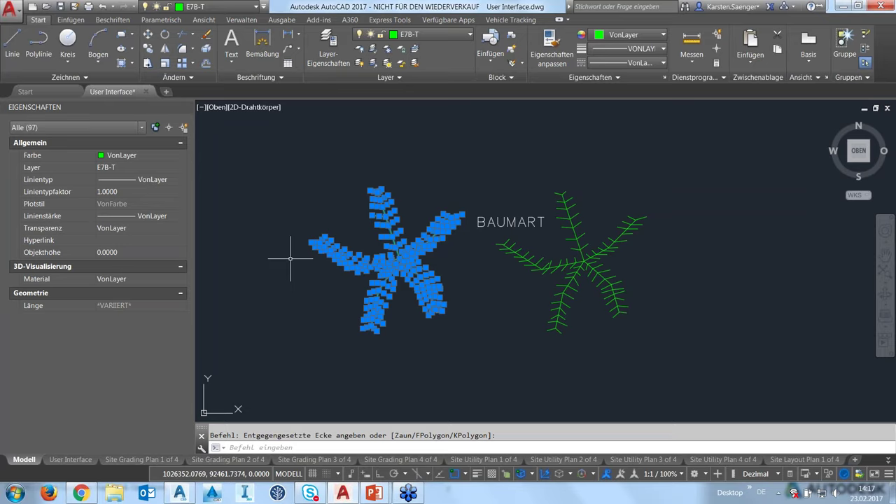
# - Group the left tree's pieces with GRUPPE and test moving the group, then cancel
pyautogui.write('gr')
pyautogui.write('u')
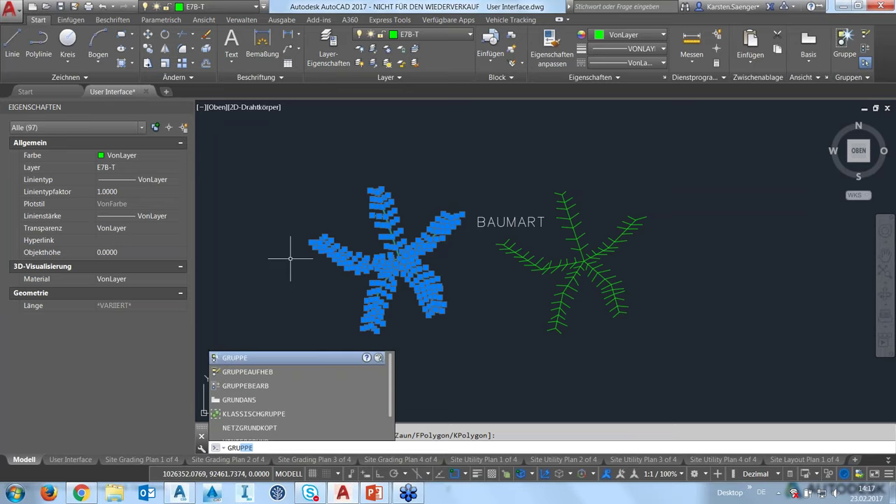
pyautogui.press('Return')
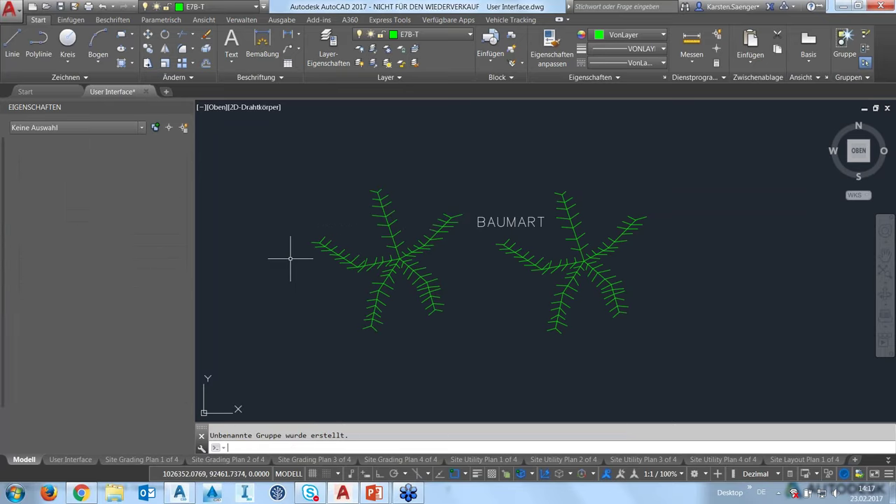
pyautogui.click(351, 260)
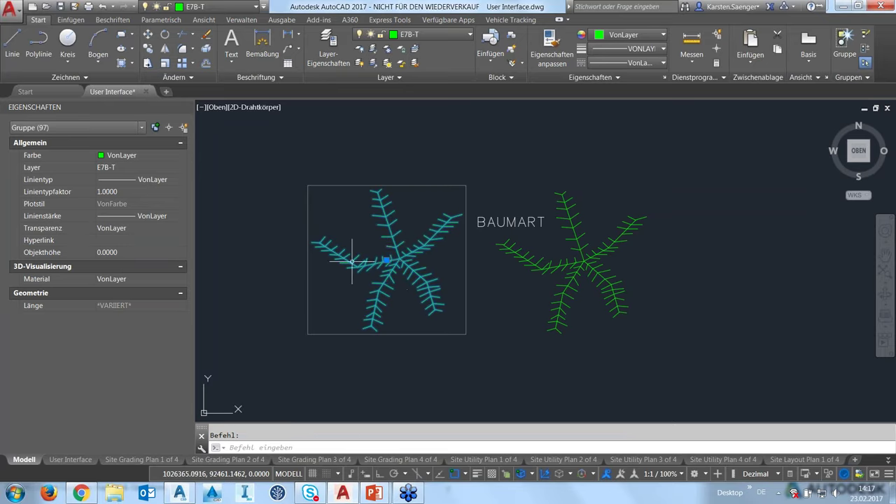
pyautogui.click(386, 261)
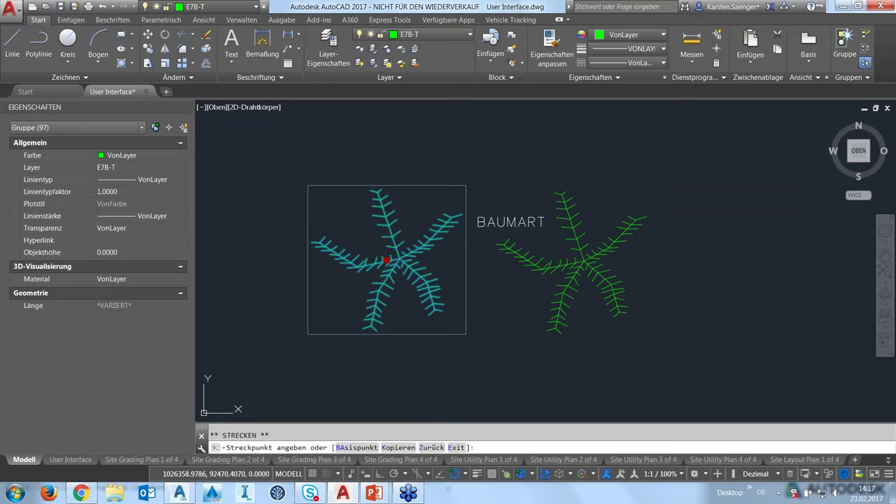
pyautogui.press('Escape')
pyautogui.press('Escape')
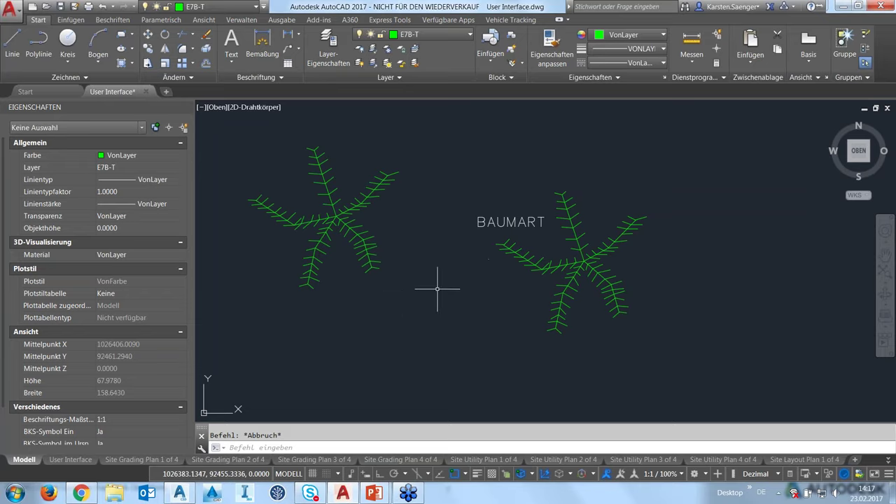
pyautogui.scroll(-2, 434, 287)
# - Undo the grouping and crossing-select the left tree's 97 objects again
pyautogui.hotkey('ctrl', 'z')
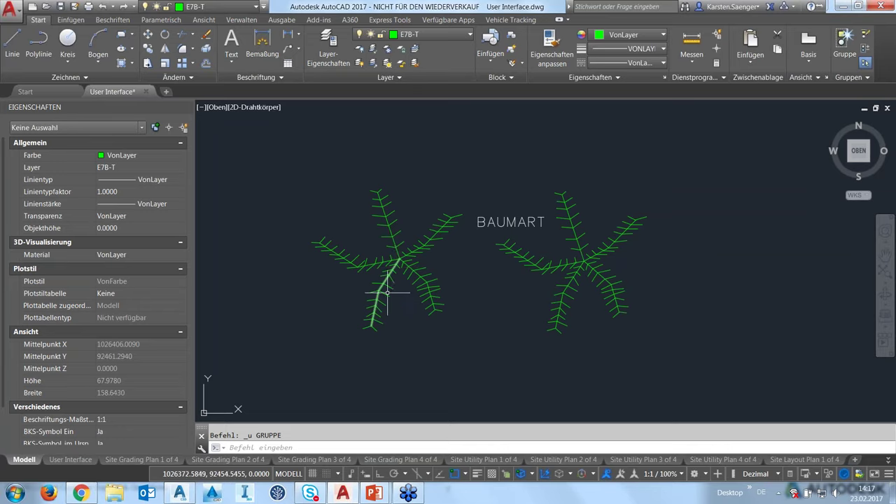
pyautogui.click(452, 350)
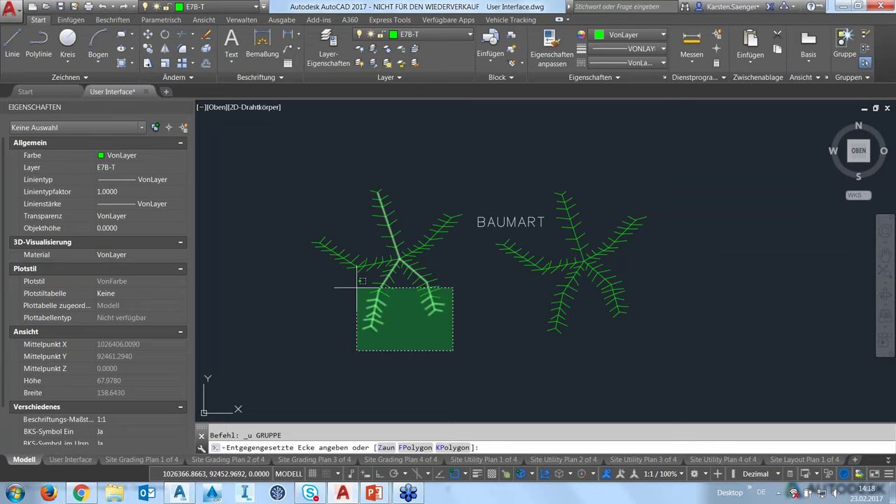
pyautogui.click(317, 170)
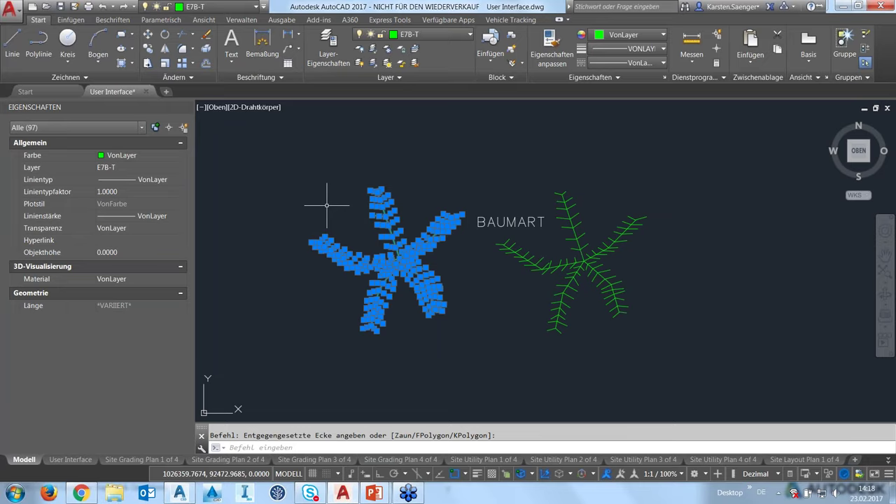
pyautogui.write('block')
# - Define a block named 'test' from the selected tree, keeping convert-to-block and open-in-Blockeditor options
pyautogui.press('Return')
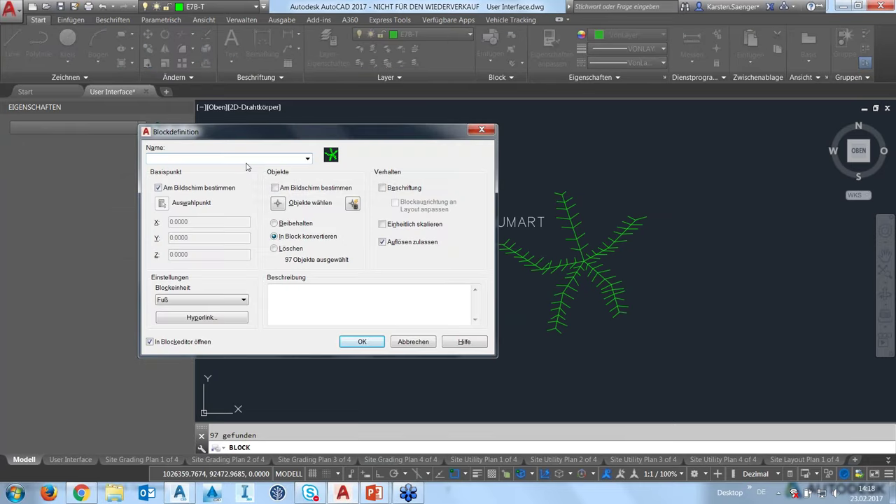
pyautogui.moveTo(230, 158)
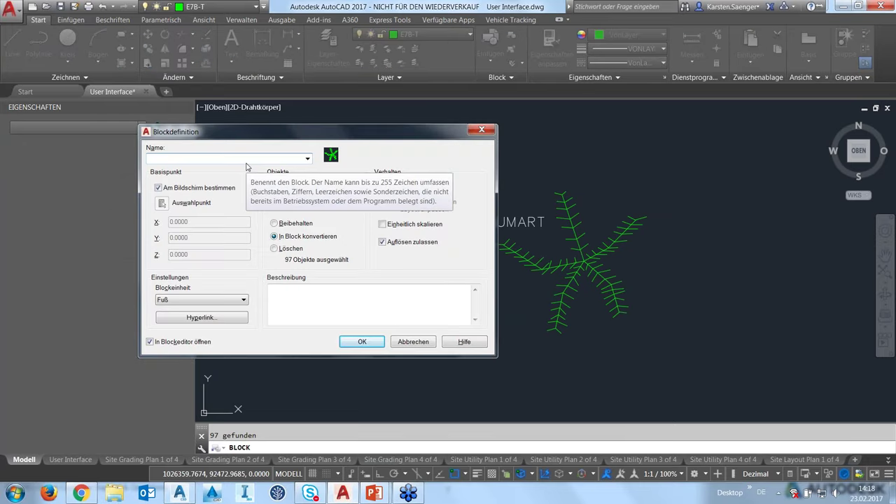
pyautogui.write('test')
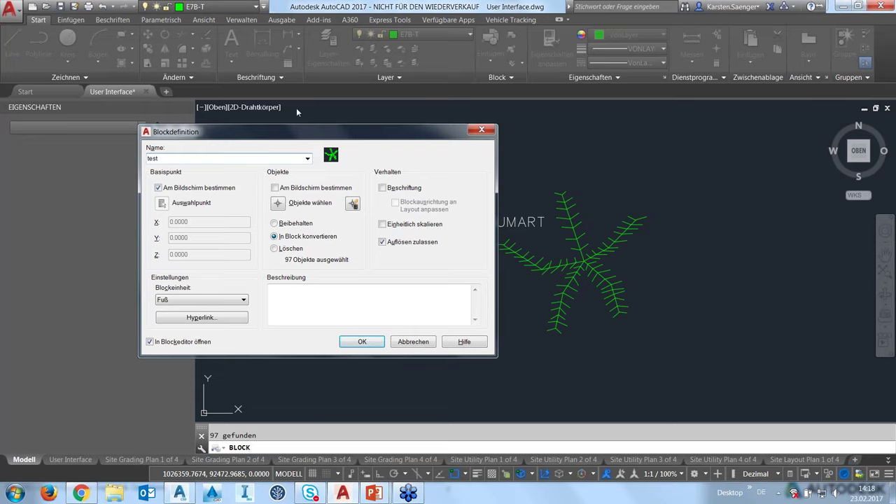
pyautogui.moveTo(295, 133); pyautogui.dragTo(300, 103)
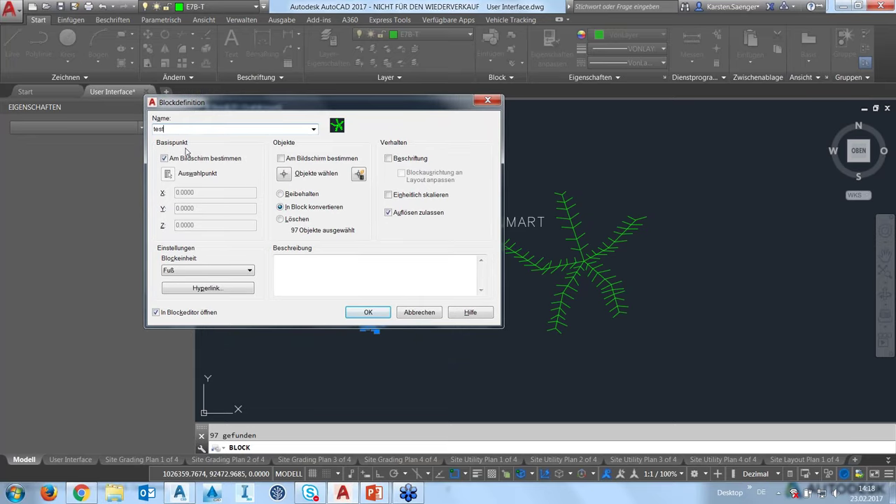
pyautogui.moveTo(181, 110)
pyautogui.mouseDown()
pyautogui.moveTo(87, 229)
pyautogui.moveTo(44, 115)
pyautogui.mouseUp()
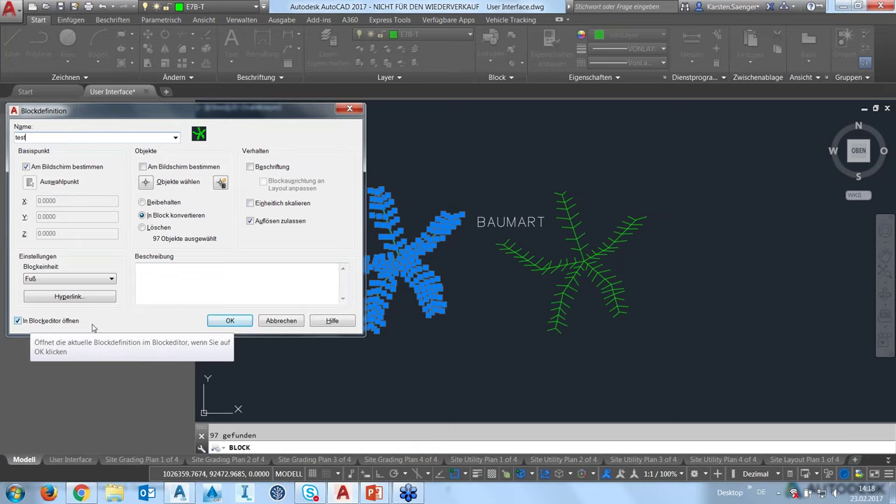
pyautogui.click(230, 320)
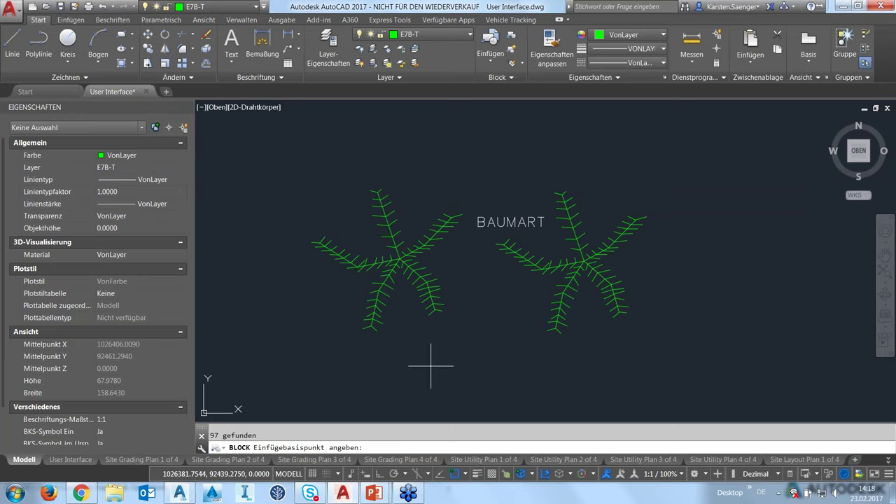
# - Set the base point of block 'test' at the tree's centre
pyautogui.scroll(3, 399, 257)
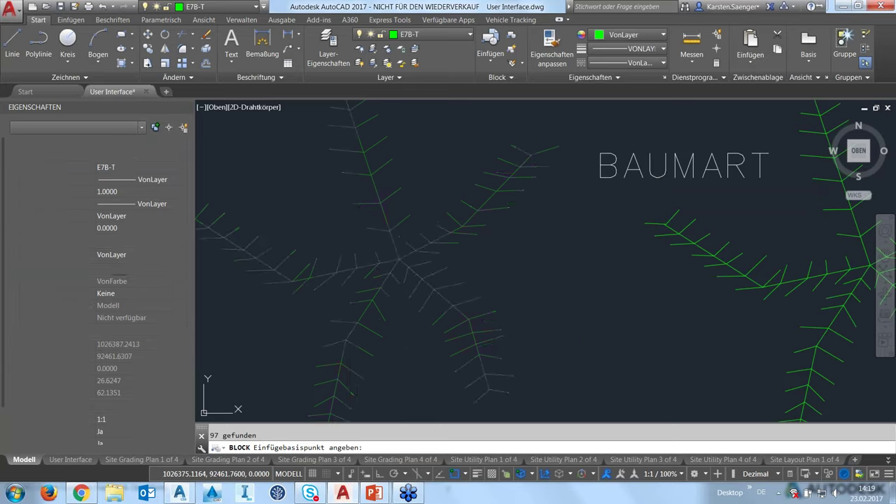
pyautogui.moveTo(399, 259); pyautogui.dragTo(553, 259, button='middle')
pyautogui.click(553, 259)
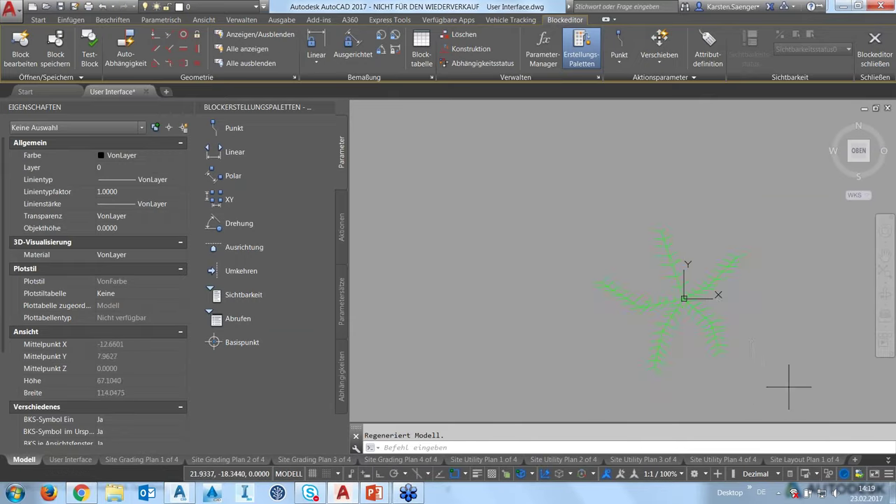
# - In the Block Editor, change all 97 tree objects to colour Rot (red)
pyautogui.click(789, 387)
pyautogui.click(537, 186)
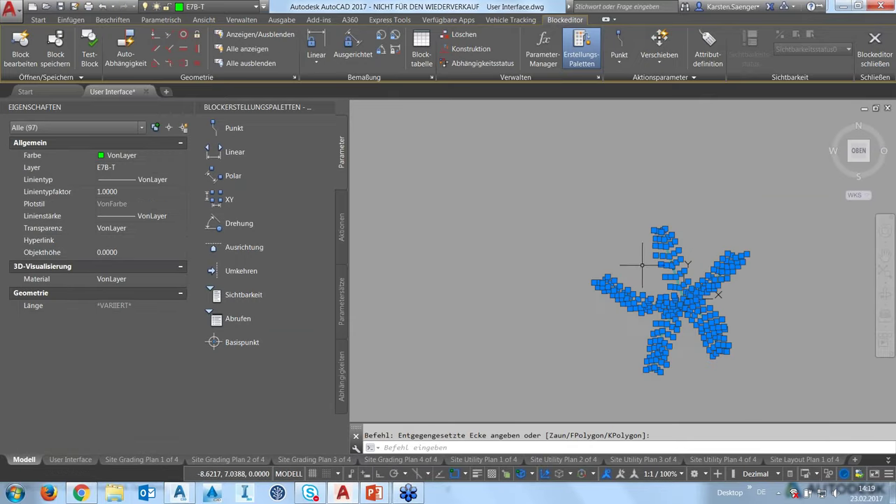
pyautogui.moveTo(592, 235); pyautogui.dragTo(475, 208, button='middle')
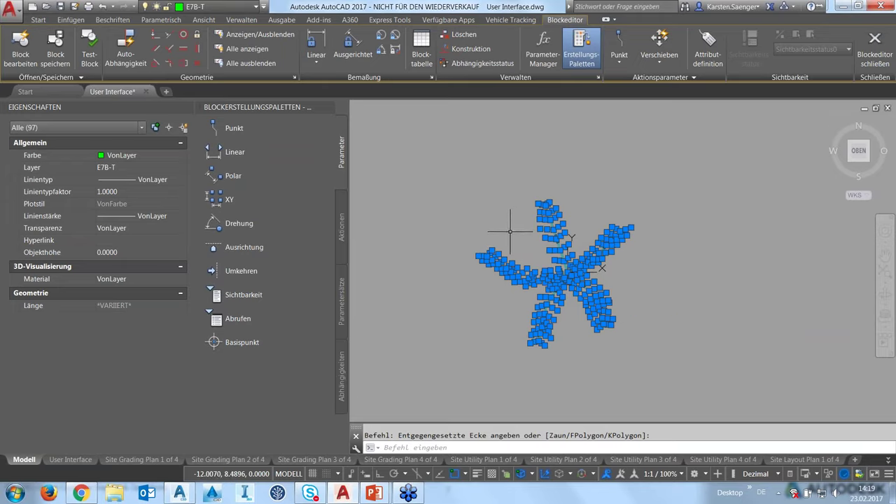
pyautogui.click(144, 157)
pyautogui.click(146, 156)
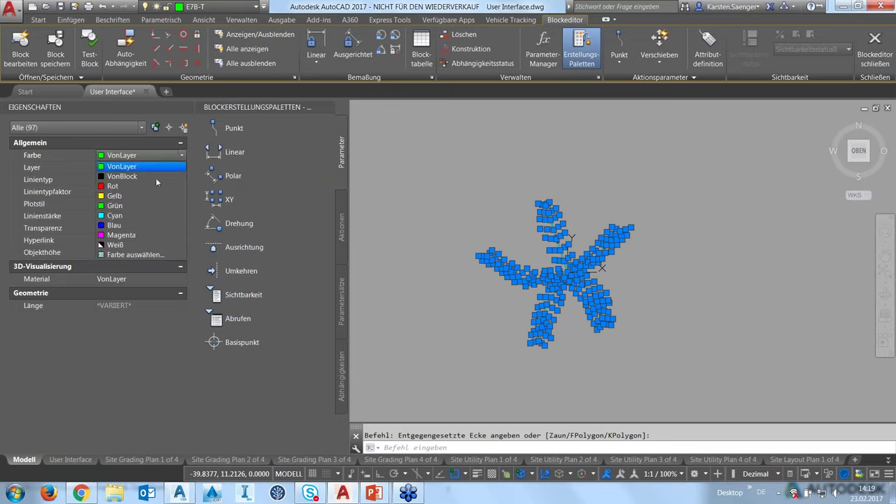
pyautogui.click(145, 186)
pyautogui.press('Escape')
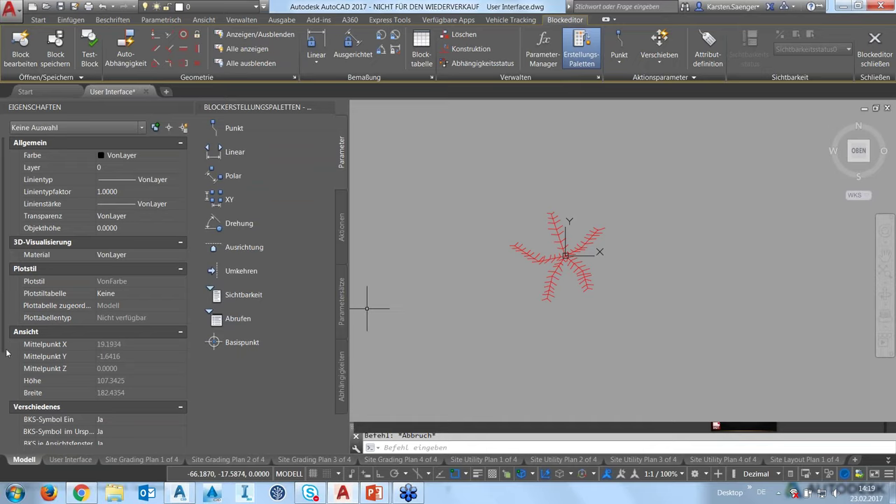
pyautogui.moveTo(6, 353); pyautogui.dragTo(7, 394)
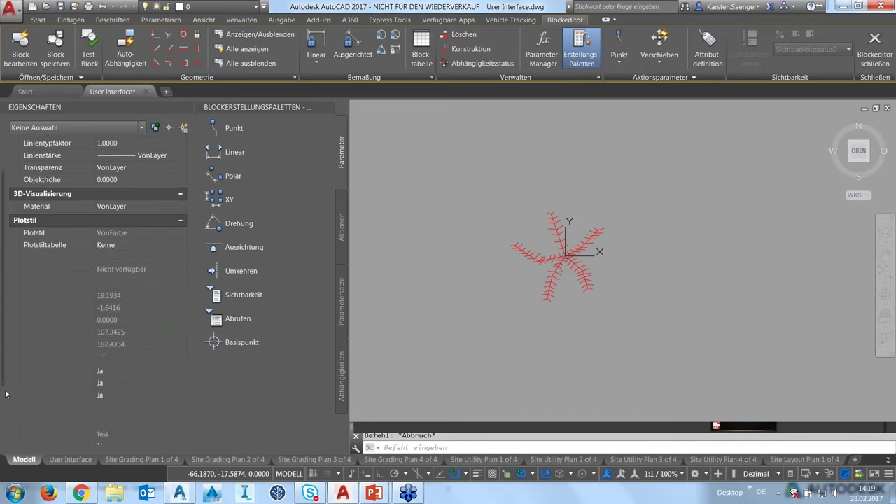
pyautogui.scroll(-3, 78, 370)
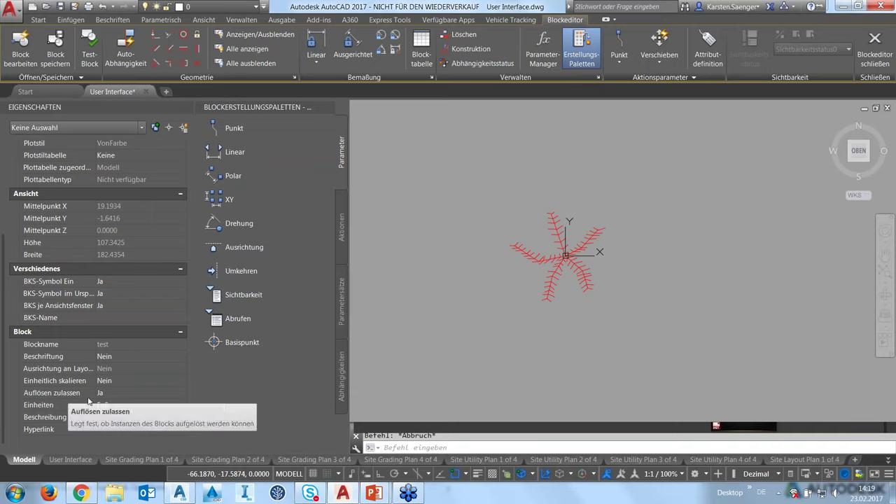
pyautogui.click(110, 396)
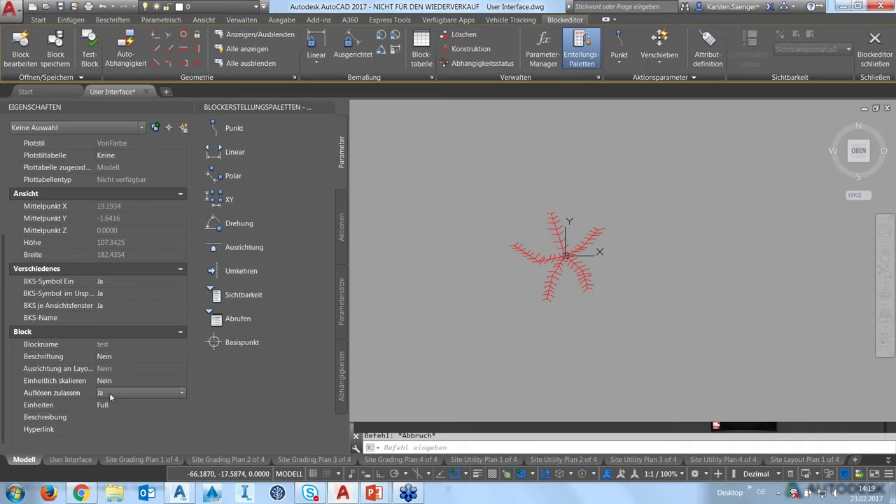
pyautogui.click(183, 393)
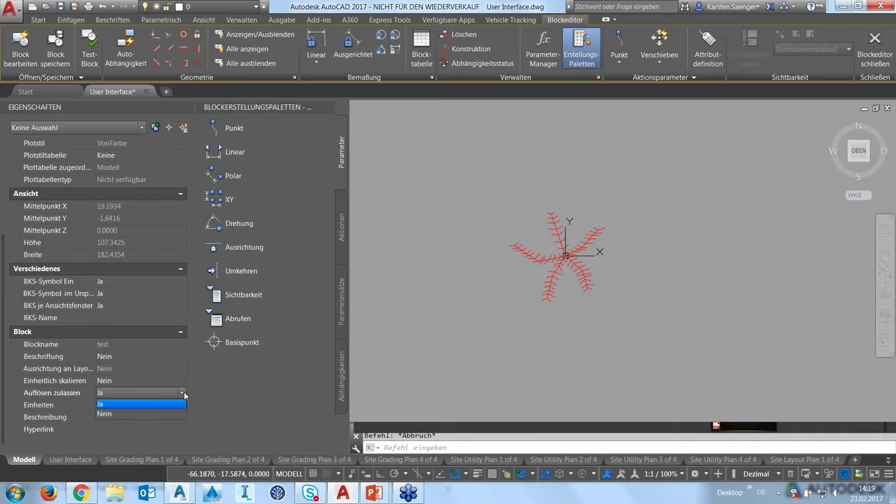
pyautogui.click(184, 393)
pyautogui.click(183, 392)
pyautogui.click(183, 395)
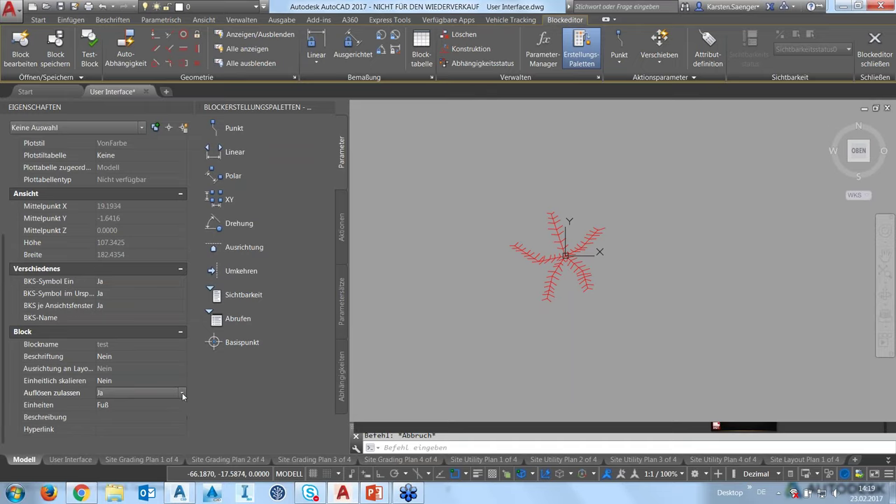
pyautogui.click(116, 382)
pyautogui.click(115, 381)
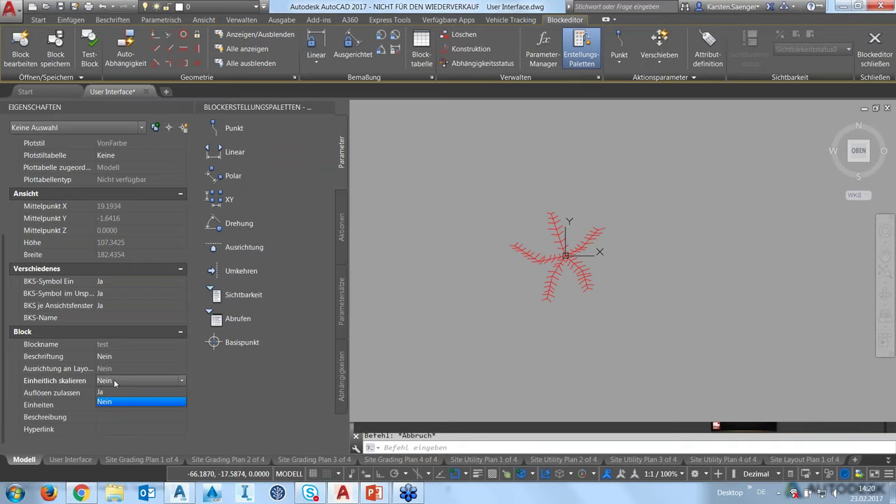
pyautogui.click(115, 382)
pyautogui.click(113, 369)
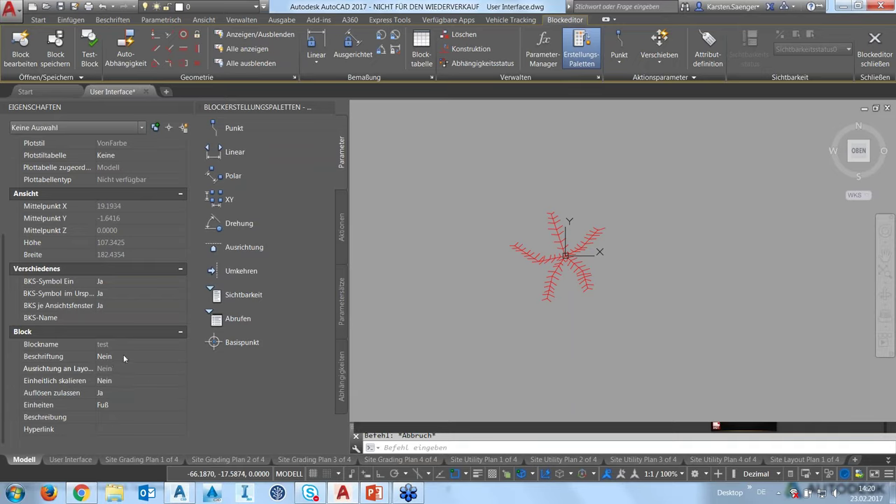
pyautogui.click(122, 357)
pyautogui.click(115, 346)
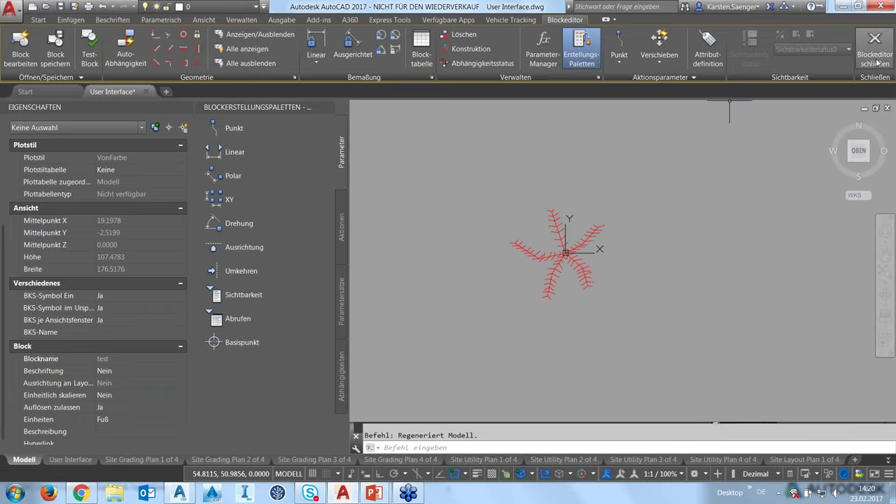
# - Close the Block Editor discarding changes, then zoom out to see the green trees in the site plan
pyautogui.click(875, 62)
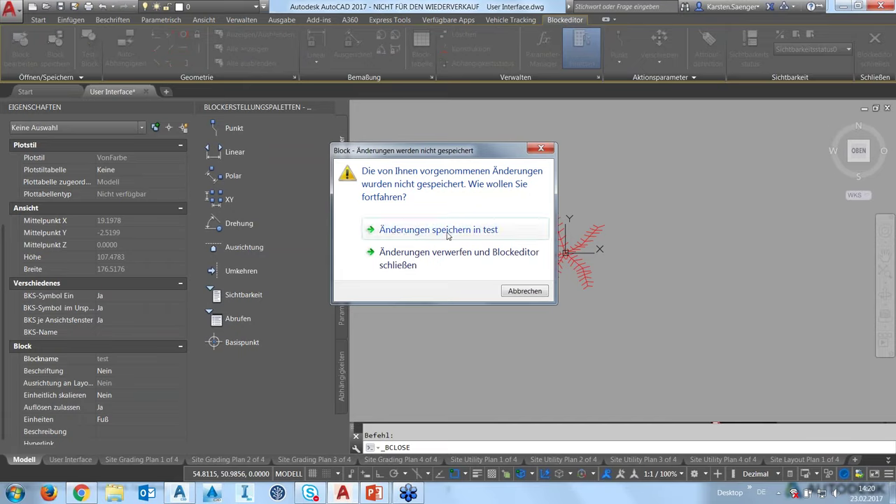
pyautogui.click(403, 264)
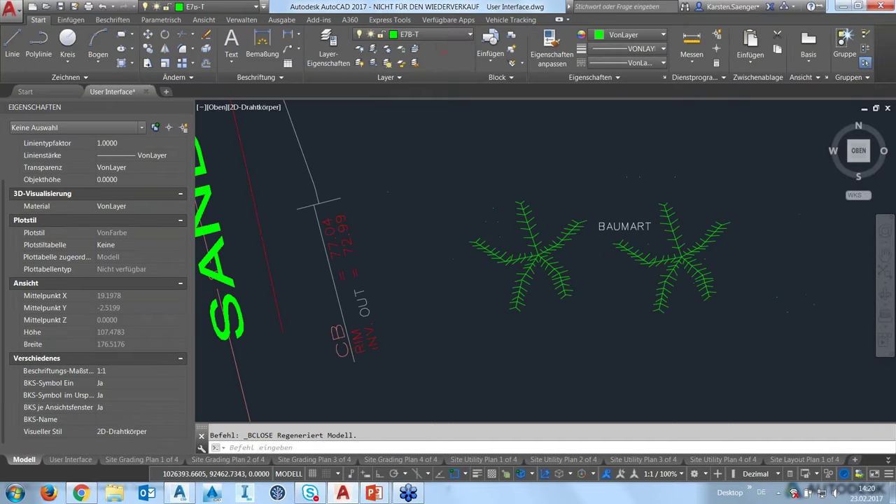
pyautogui.scroll(-3, 531, 280)
pyautogui.moveTo(644, 259)
pyautogui.mouseDown(button='middle')
pyautogui.moveTo(414, 386)
pyautogui.moveTo(355, 322)
pyautogui.mouseUp(button='middle')
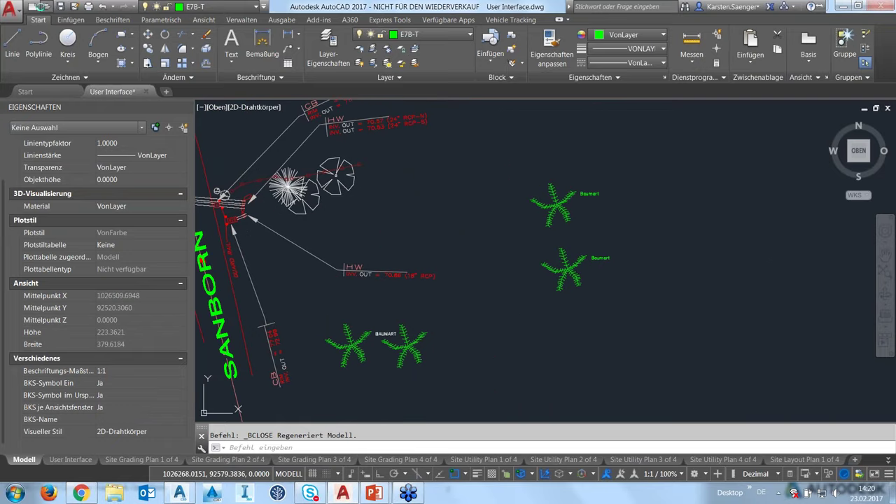
# - Try opening User Interface.dwg, declining the read-only option
pyautogui.click(39, 7)
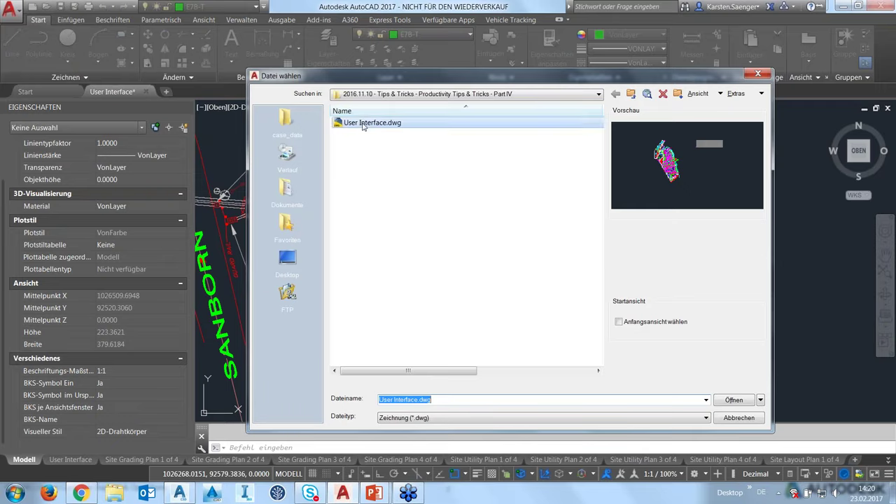
pyautogui.click(364, 123)
pyautogui.click(733, 400)
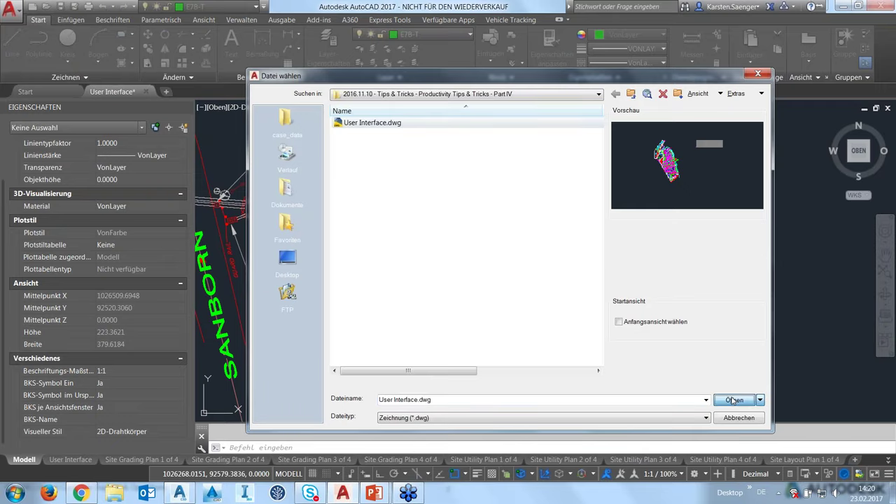
pyautogui.click(530, 290)
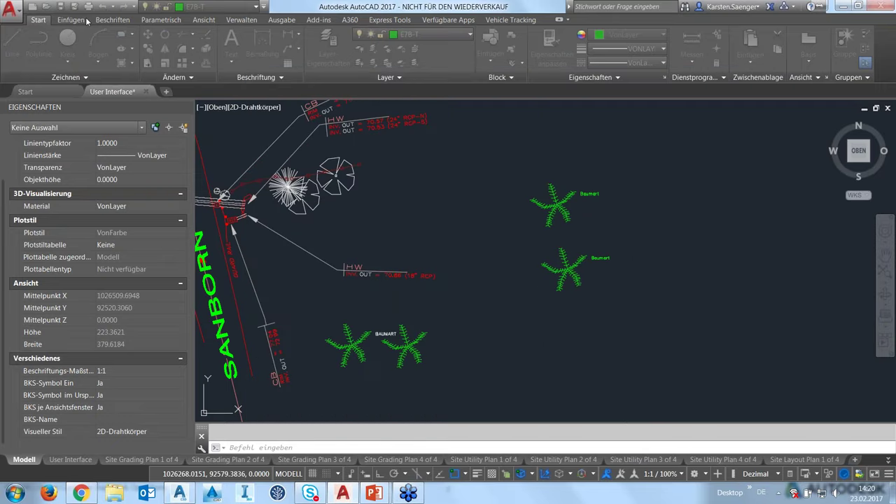
# - Browse up to AutoCAD_Webinar, cancel the file dialog, and launch Windows Explorer
pyautogui.click(56, 9)
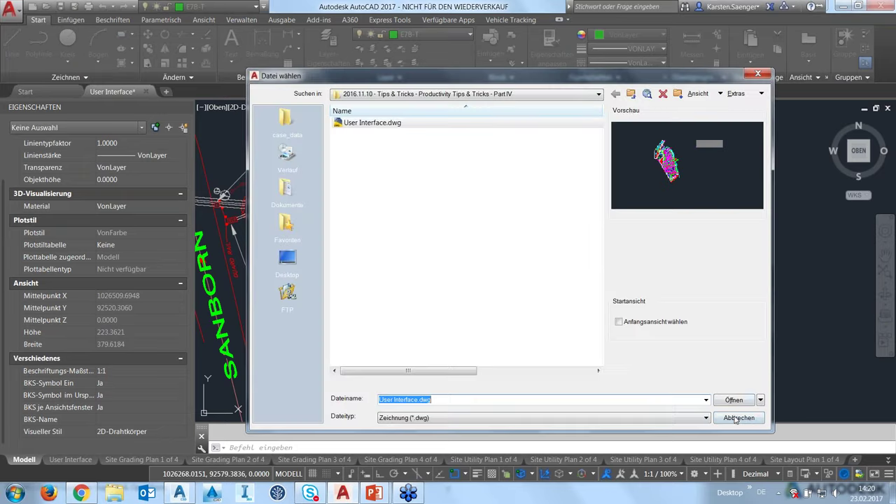
pyautogui.click(631, 93)
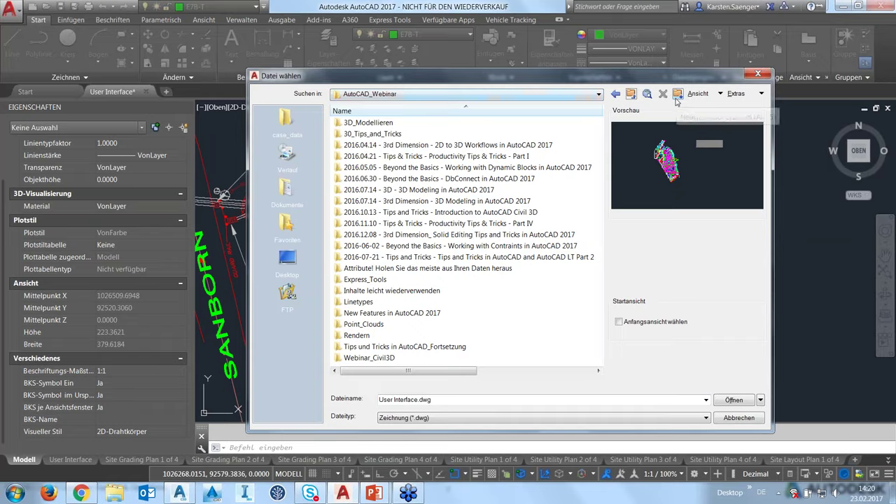
pyautogui.click(744, 418)
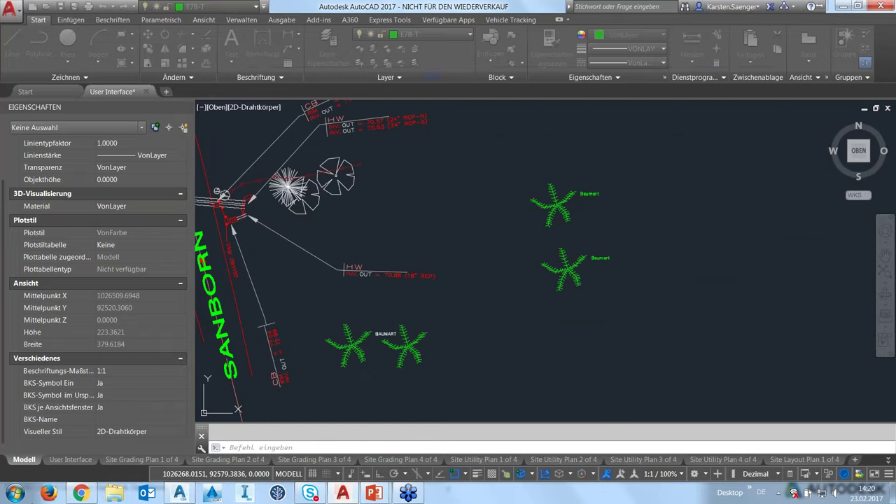
pyautogui.click(115, 493)
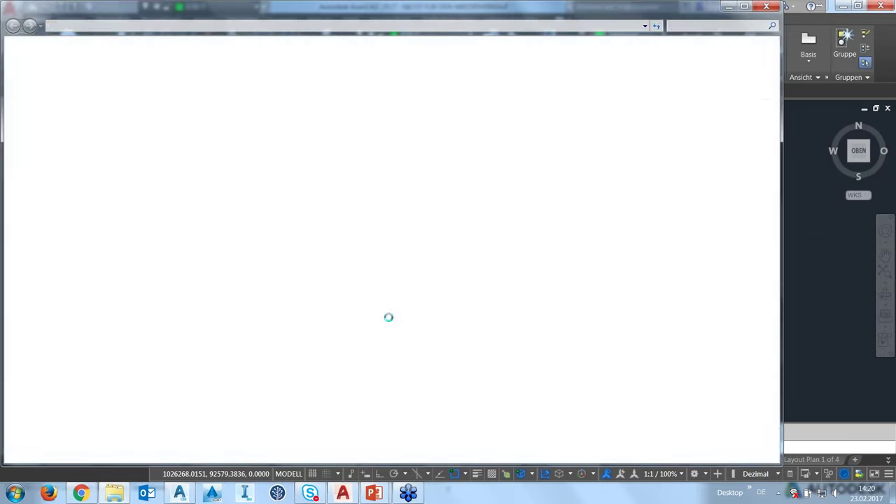
# - Close Explorer and switch the upper tree block through Baum 2, Baum 3 and Baum 4, then reselect it
pyautogui.click(823, 352)
pyautogui.click(556, 203)
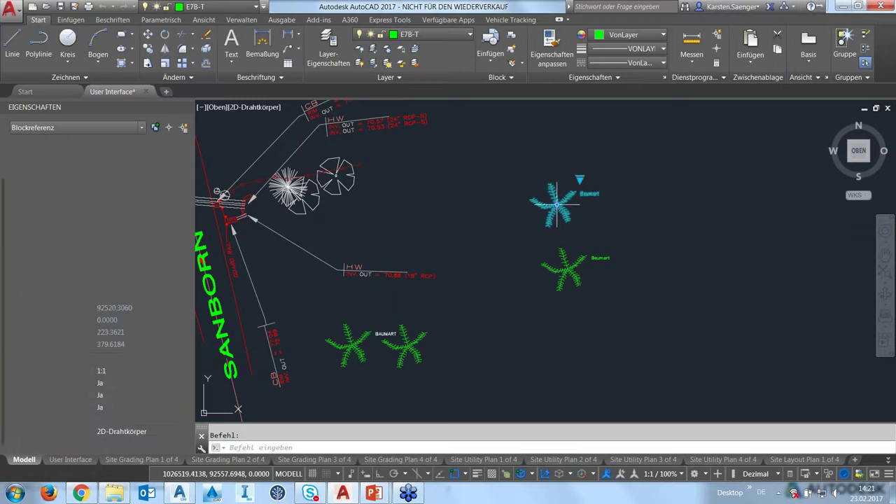
pyautogui.click(579, 180)
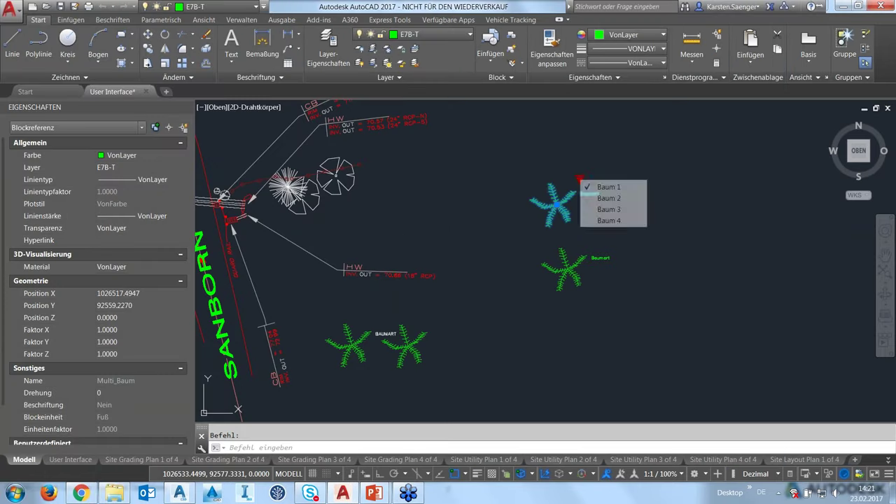
pyautogui.click(606, 199)
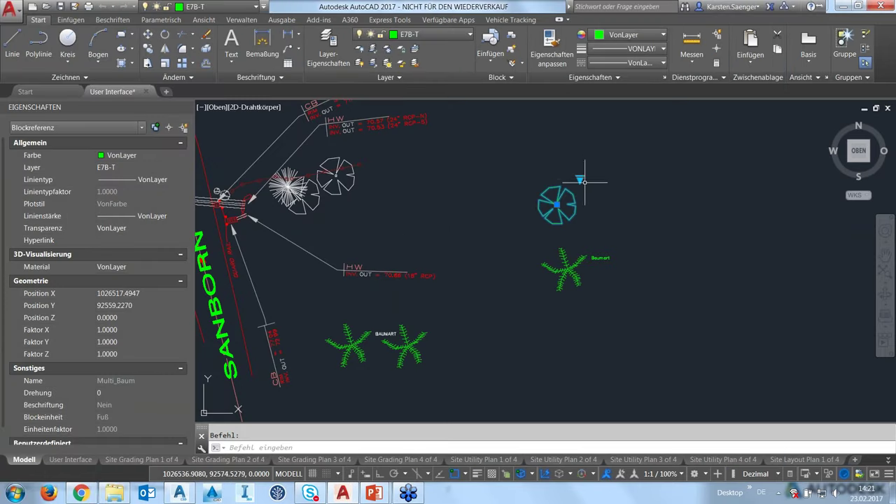
pyautogui.click(580, 181)
pyautogui.click(596, 209)
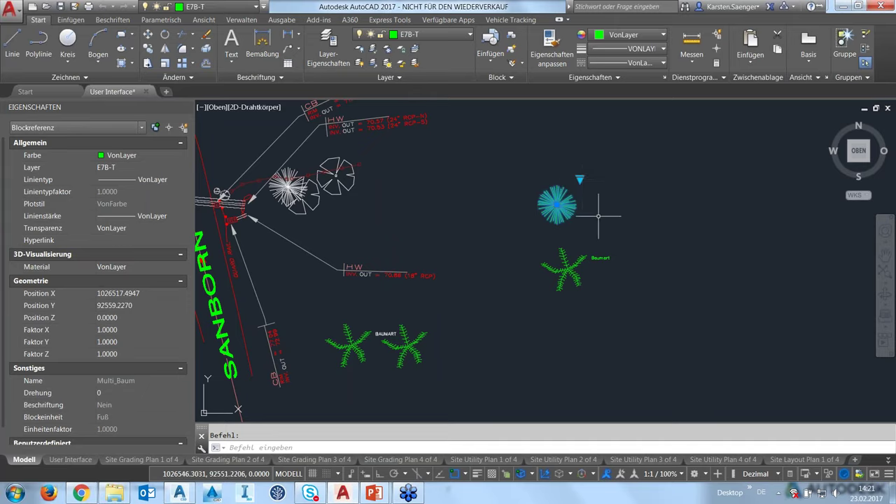
pyautogui.click(579, 180)
pyautogui.click(597, 220)
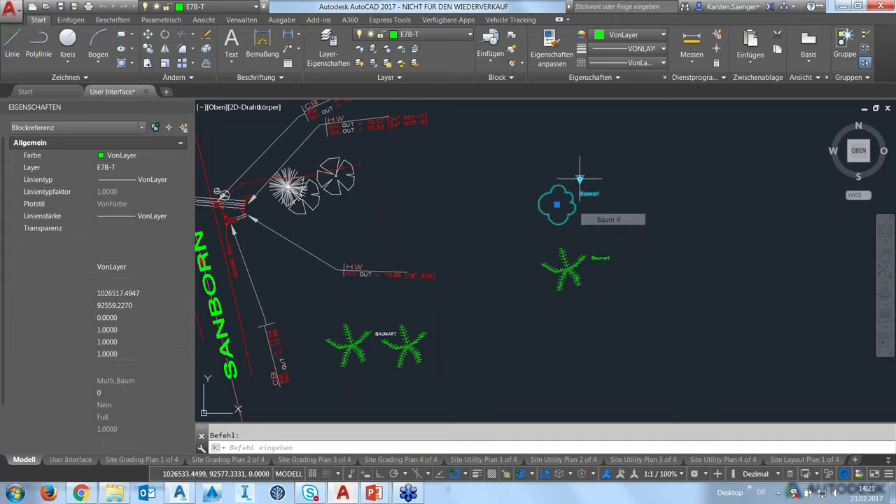
pyautogui.press('Escape')
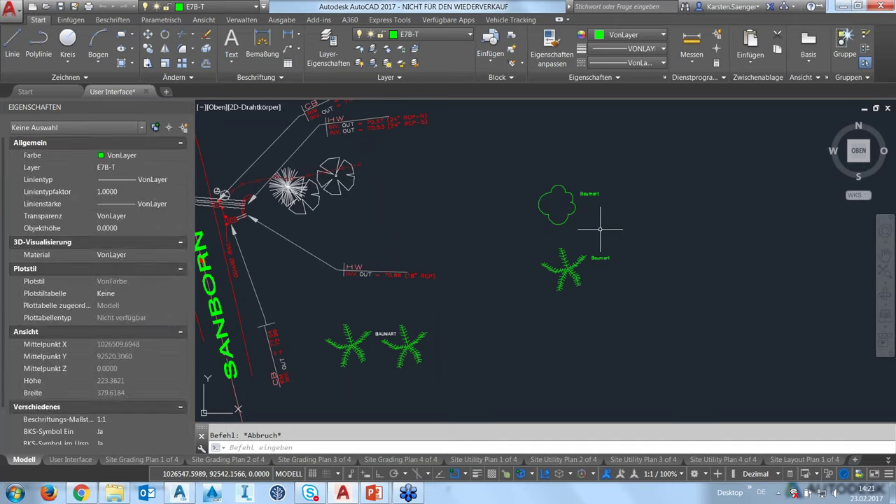
pyautogui.click(570, 215)
pyautogui.write('KO')
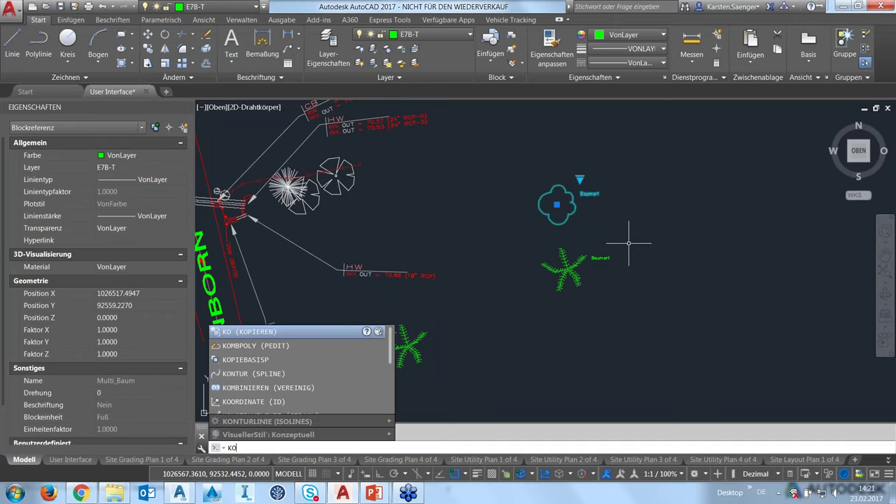
# - Copy the cloud tree block three times in a row to the right
pyautogui.press('Return')
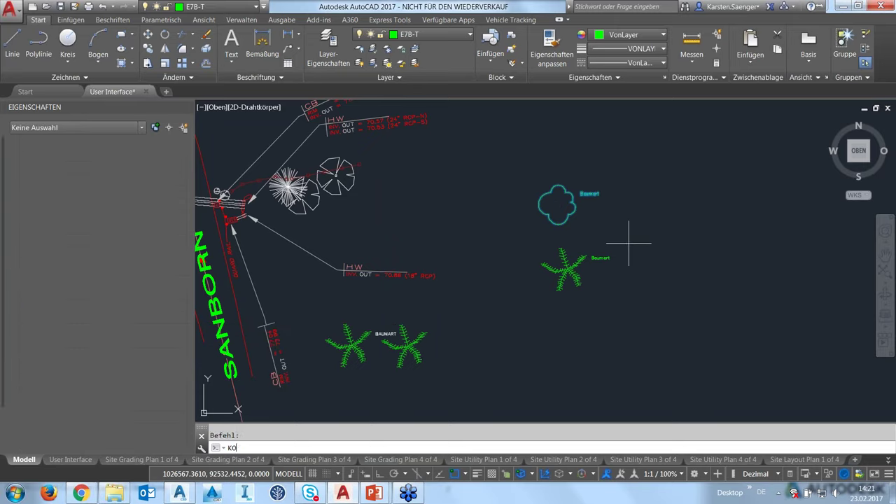
pyautogui.click(576, 209)
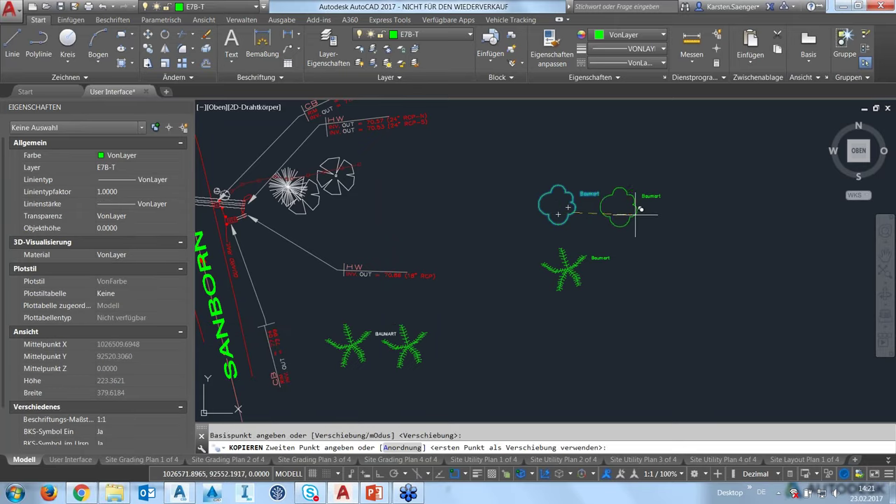
pyautogui.click(638, 210)
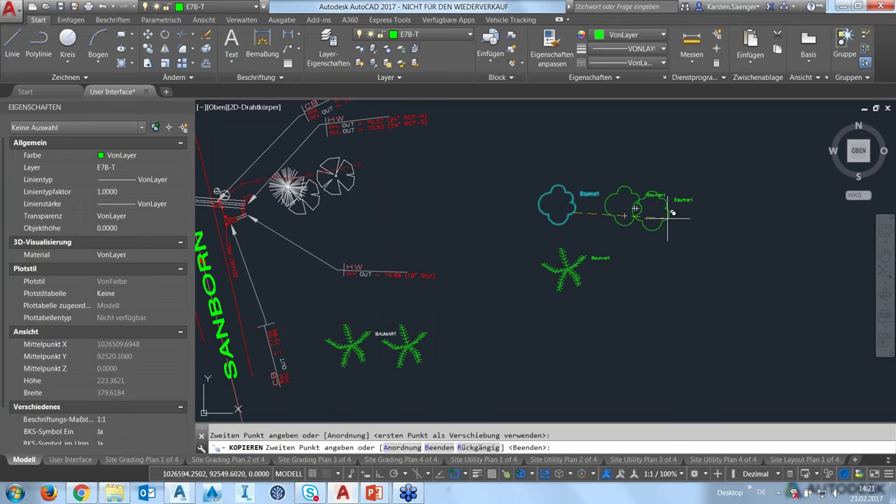
pyautogui.click(691, 216)
pyautogui.click(753, 219)
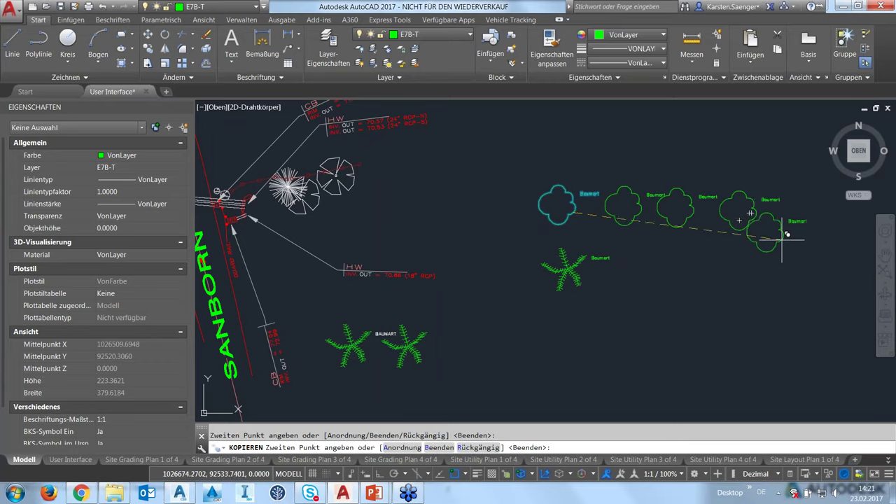
pyautogui.press('Return')
# - Switch the third tree to Baum 3 and the rightmost tree to Baum 2
pyautogui.click(690, 217)
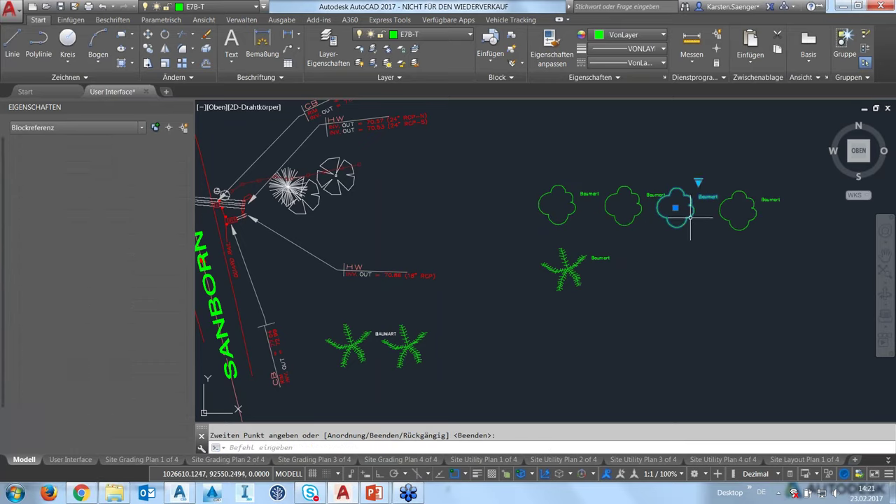
pyautogui.click(698, 182)
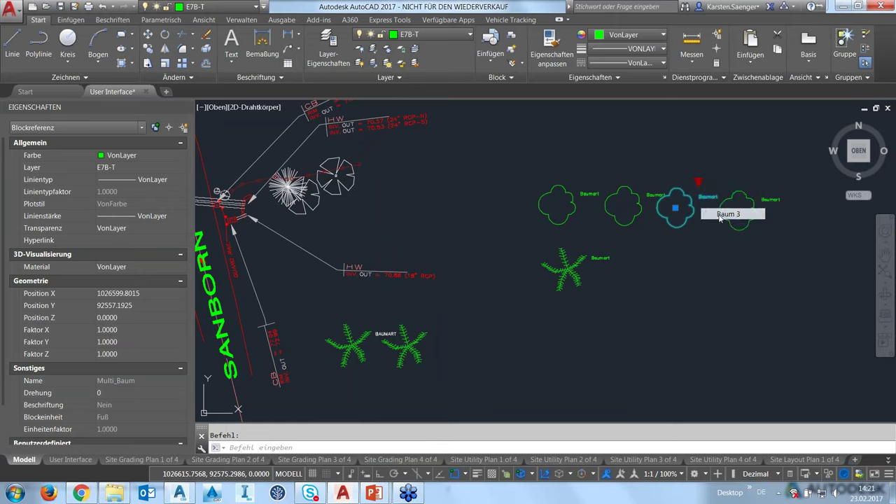
pyautogui.click(720, 218)
pyautogui.click(728, 221)
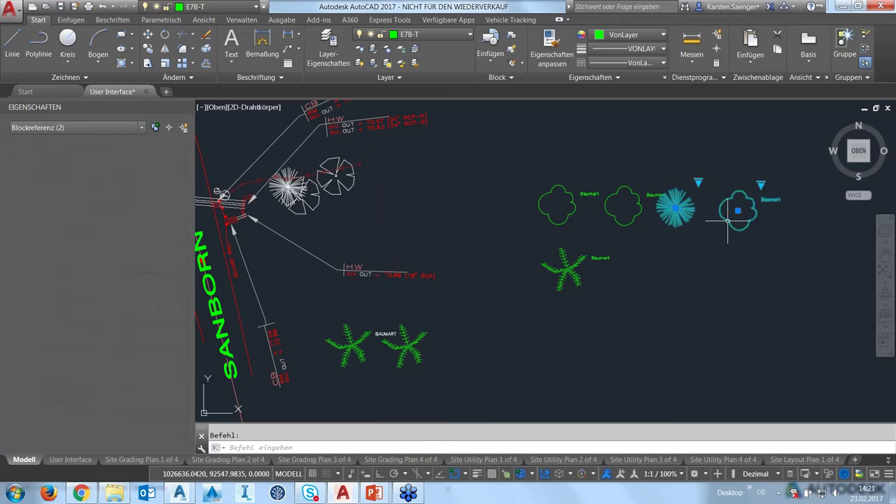
pyautogui.click(761, 187)
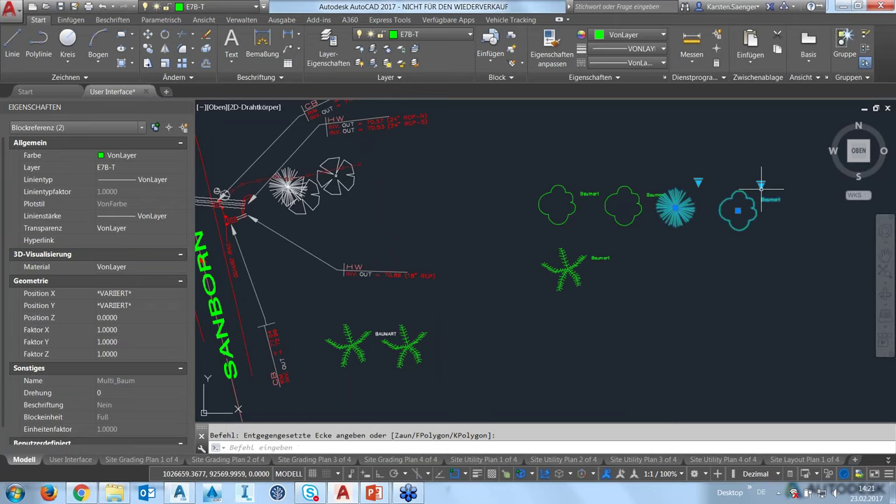
pyautogui.click(761, 184)
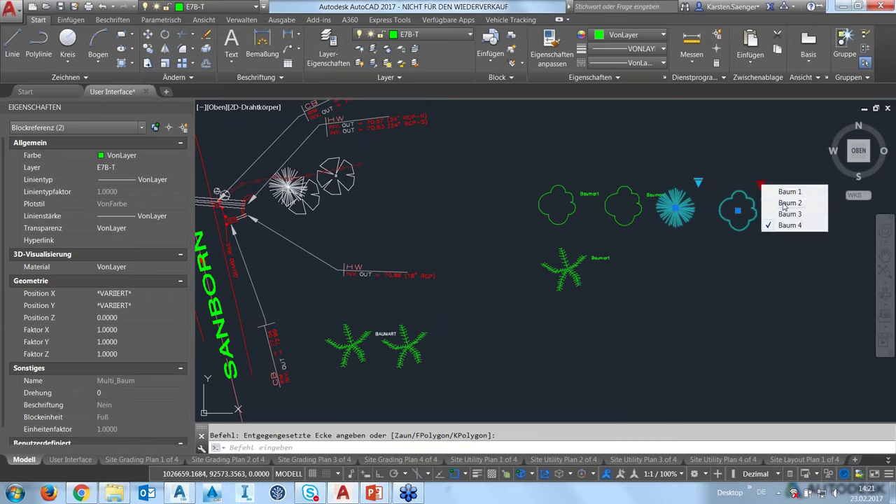
pyautogui.click(790, 203)
pyautogui.press('Escape')
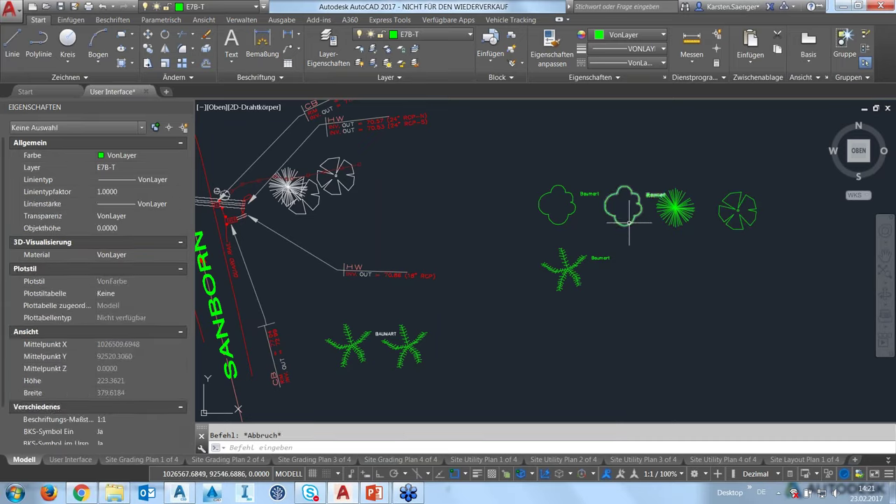
# - Switch the second tree to Baum 2, then to Baum 3
pyautogui.click(629, 221)
pyautogui.click(645, 180)
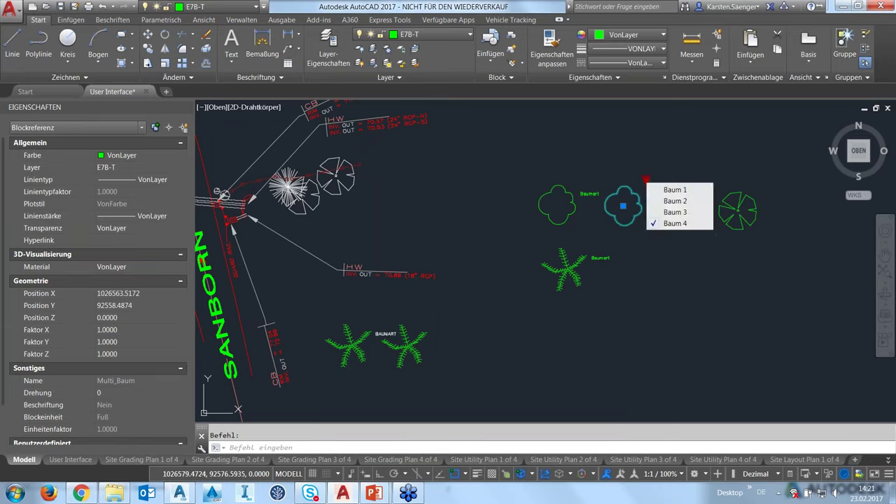
pyautogui.click(671, 201)
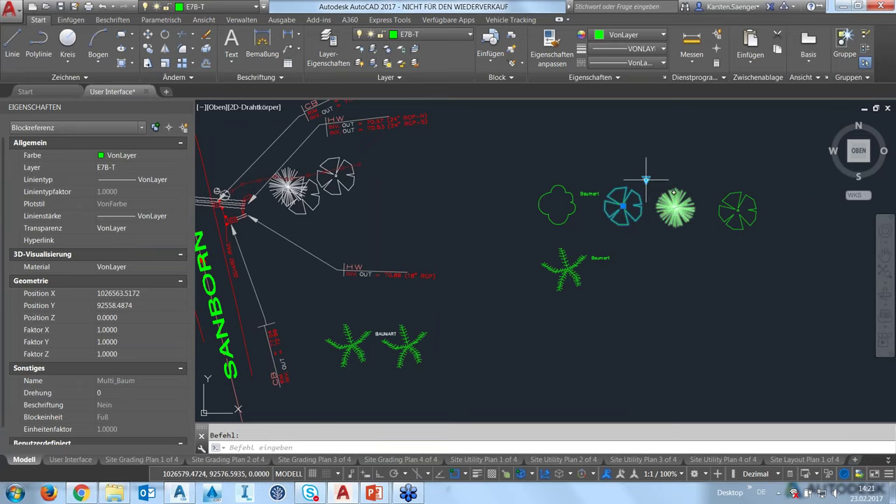
pyautogui.click(646, 180)
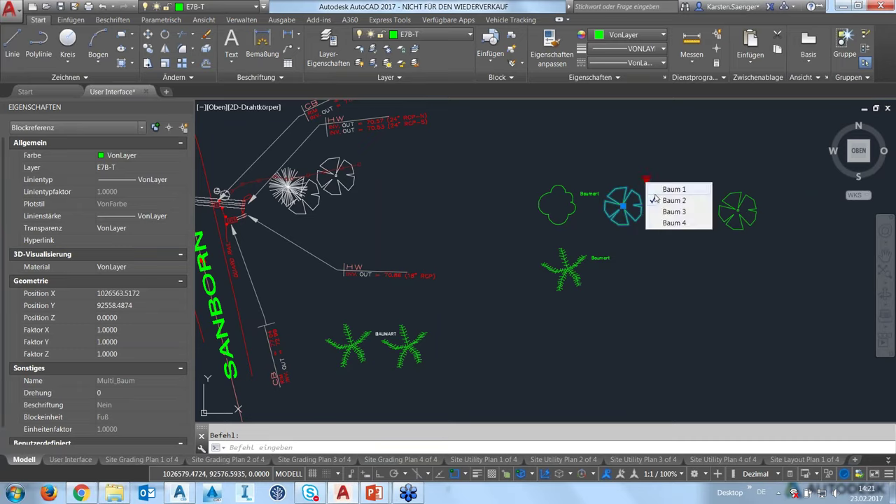
pyautogui.click(666, 207)
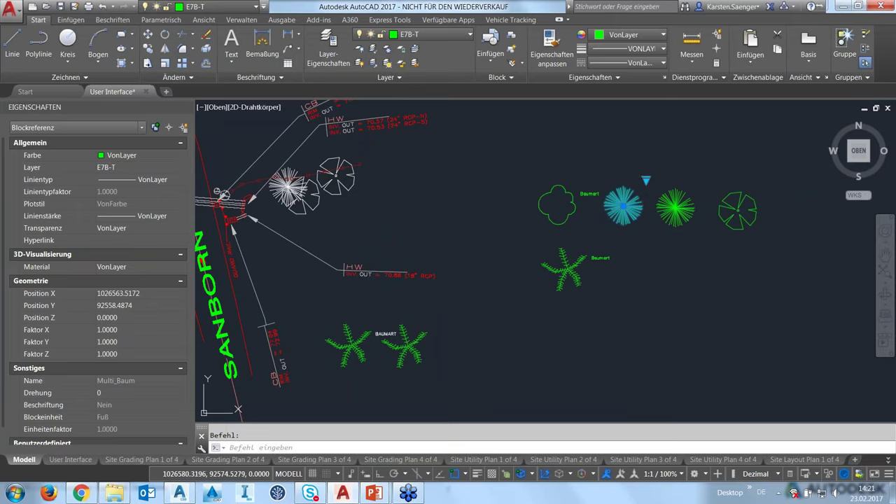
# - Switch the second tree block to Baum 1
pyautogui.click(666, 206)
pyautogui.press('Escape')
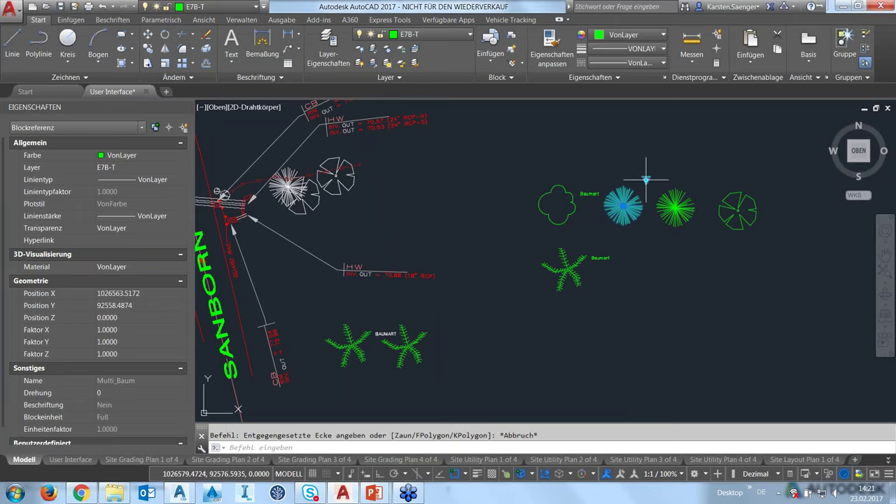
pyautogui.click(646, 181)
pyautogui.click(668, 189)
pyautogui.press('Escape')
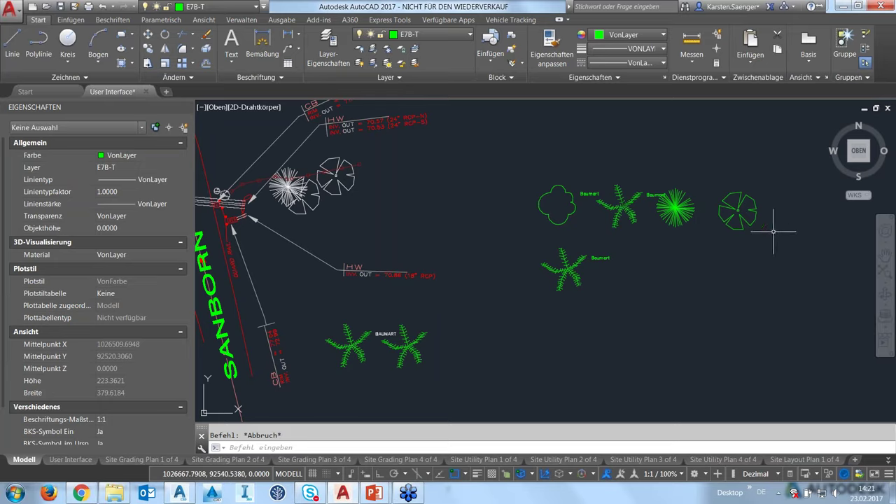
# - Window-select the four tree blocks and explode them
pyautogui.click(777, 233)
pyautogui.click(456, 167)
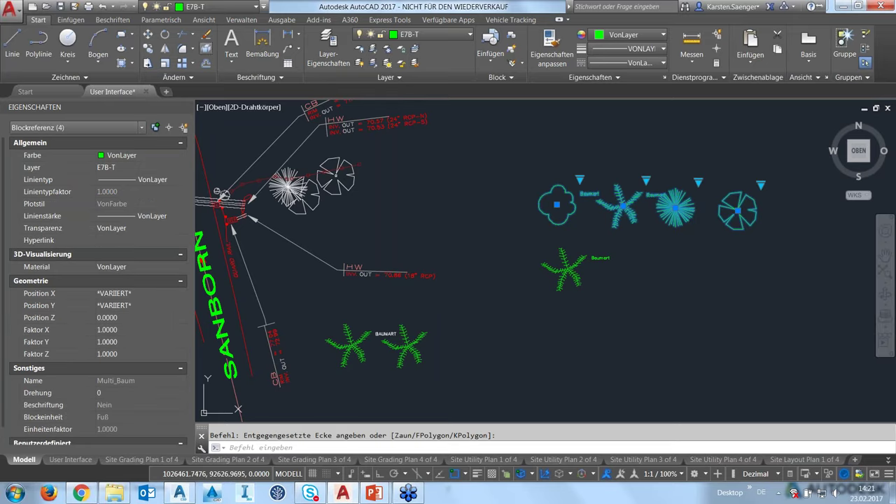
pyautogui.click(206, 49)
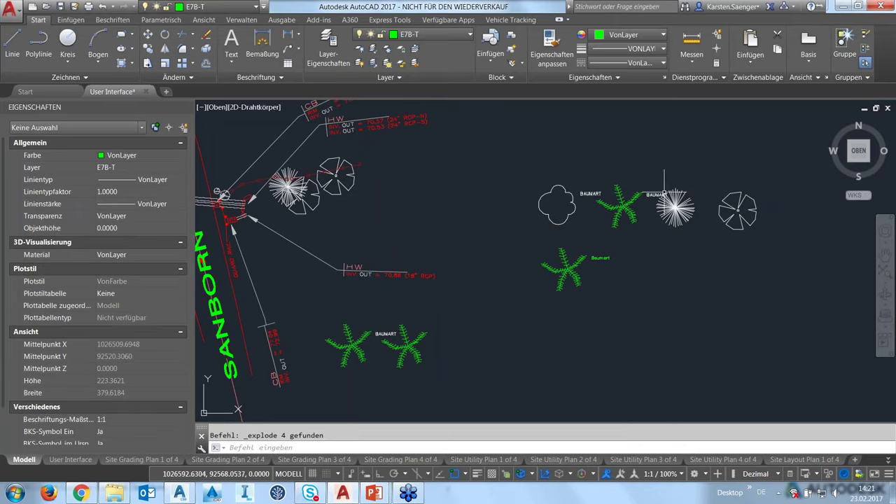
# - Delete the BAUMART labels beside the white tree and the cloud tree
pyautogui.click(654, 193)
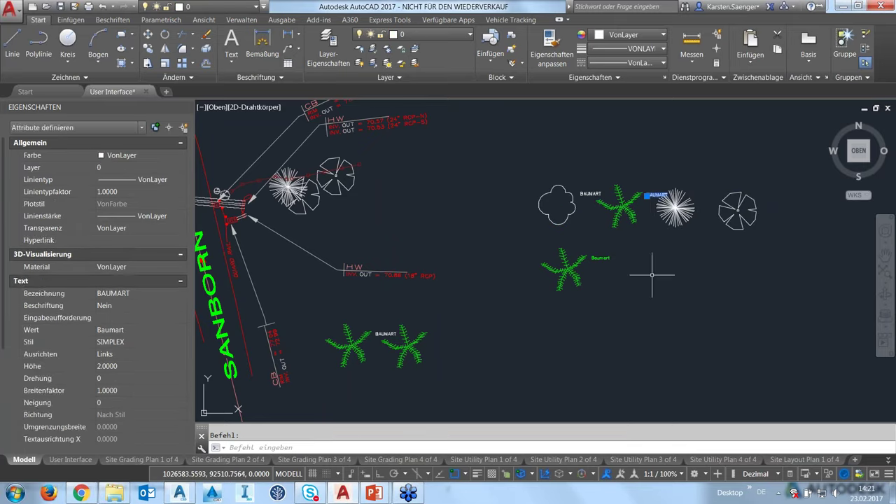
pyautogui.press('Delete')
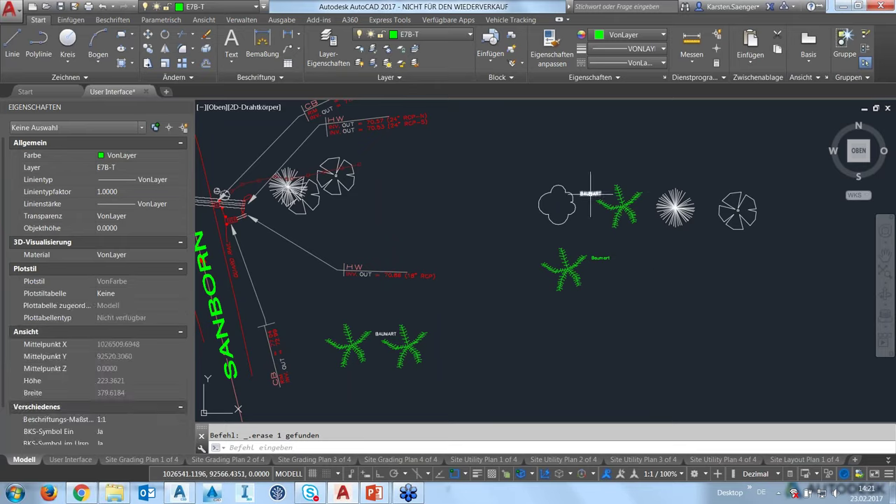
pyautogui.click(589, 194)
pyautogui.press('Delete')
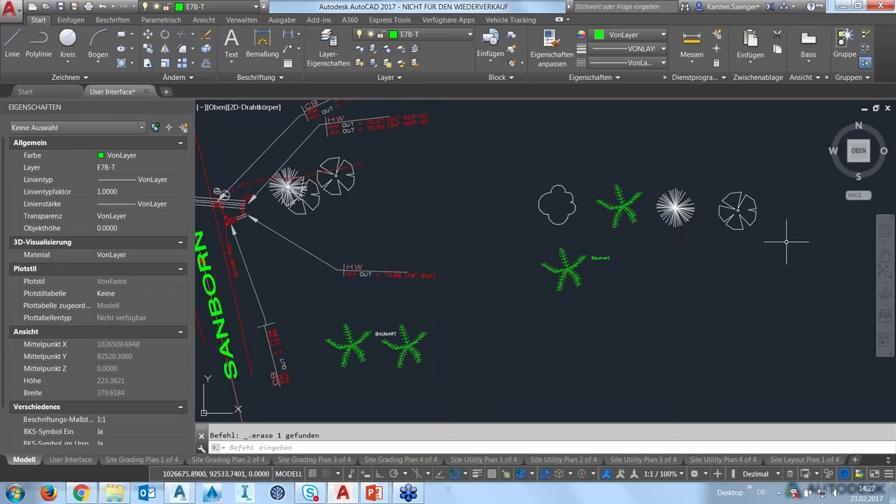
pyautogui.click(787, 241)
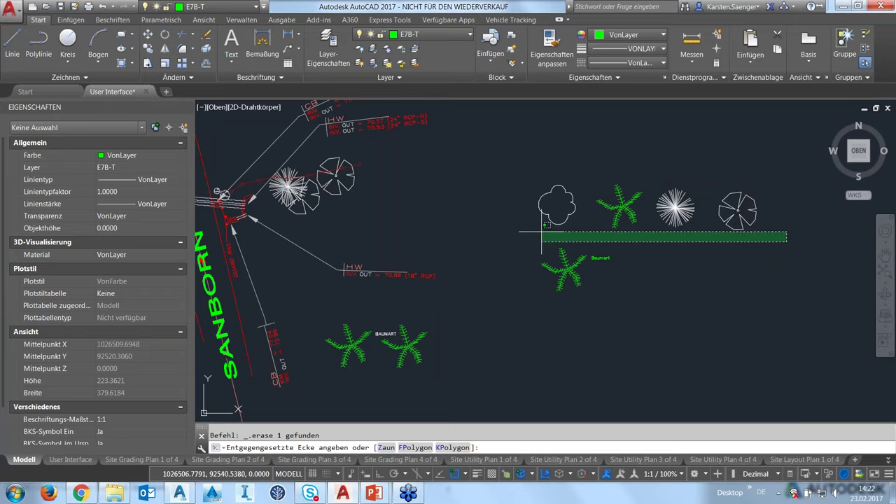
# - Make the four trees into block multi_Block, based at the green tree's centre, and open it in the Block Editor
pyautogui.click(517, 162)
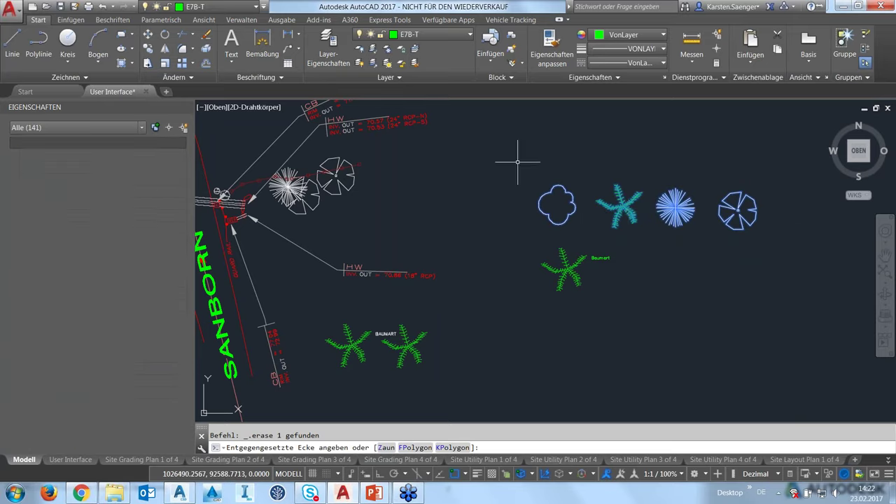
pyautogui.write('block')
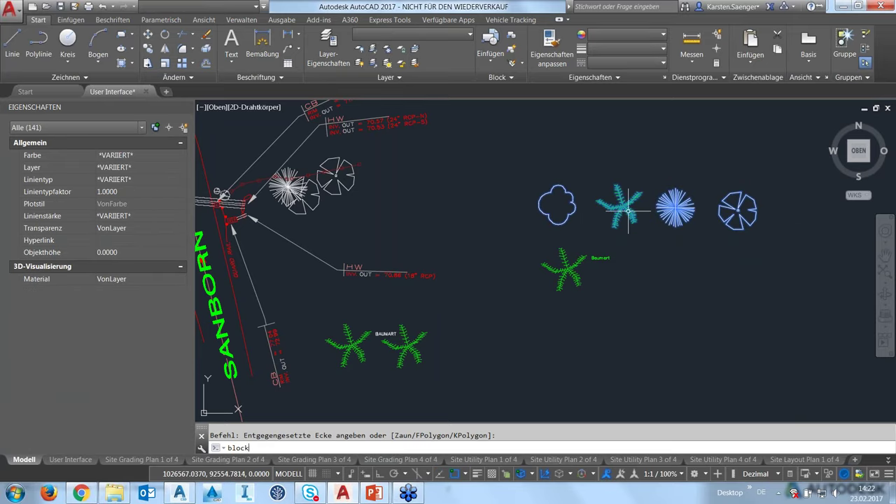
pyautogui.press('Return')
pyautogui.write('multi')
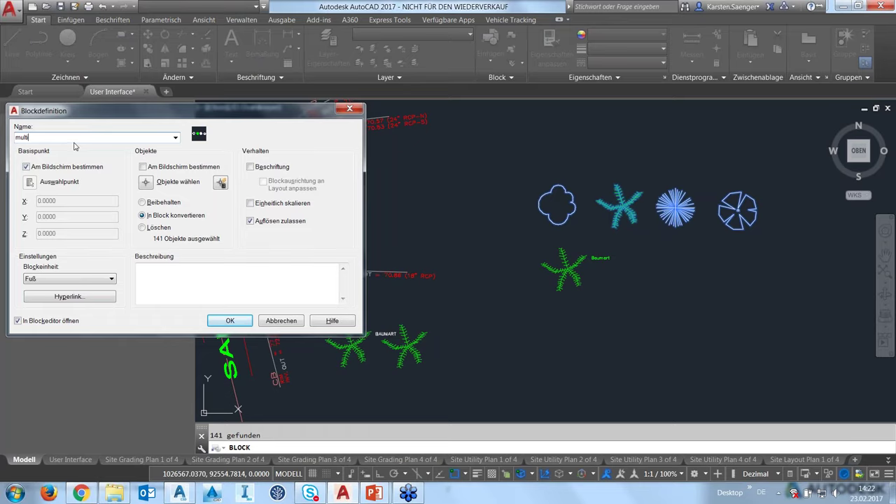
pyautogui.write('_Block')
pyautogui.click(230, 321)
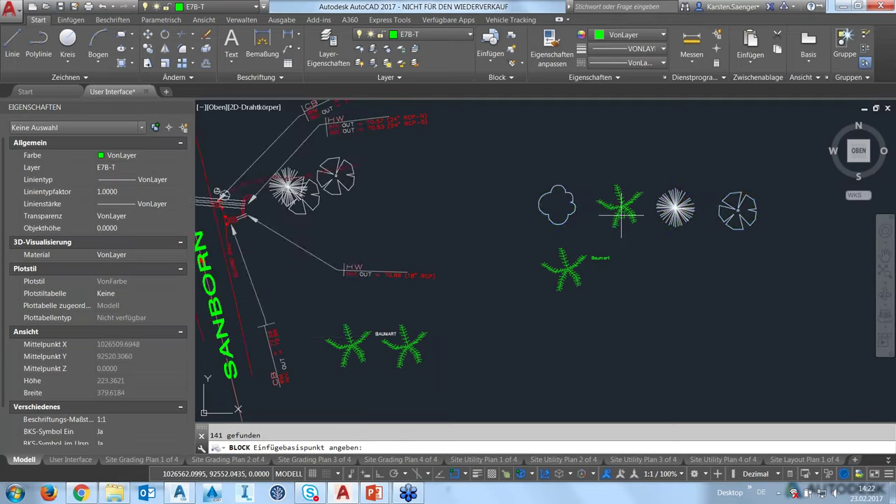
pyautogui.scroll(4, 630, 206)
pyautogui.scroll(5, 625, 124)
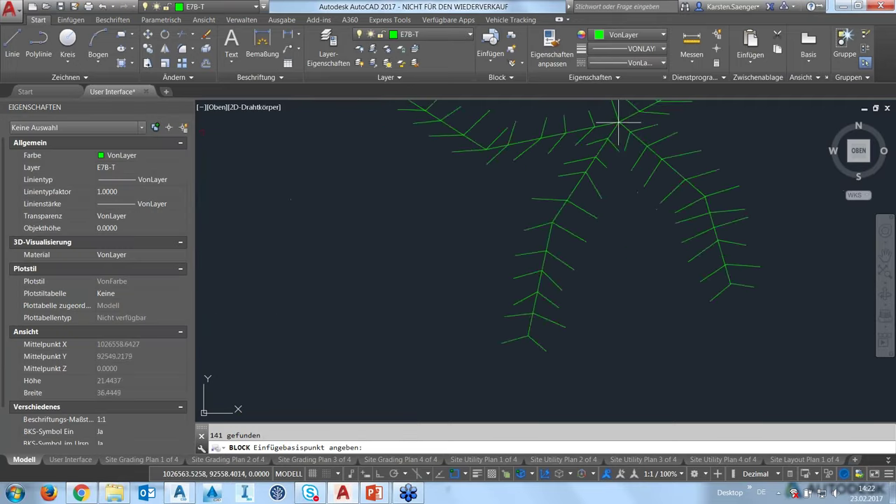
pyautogui.click(619, 122)
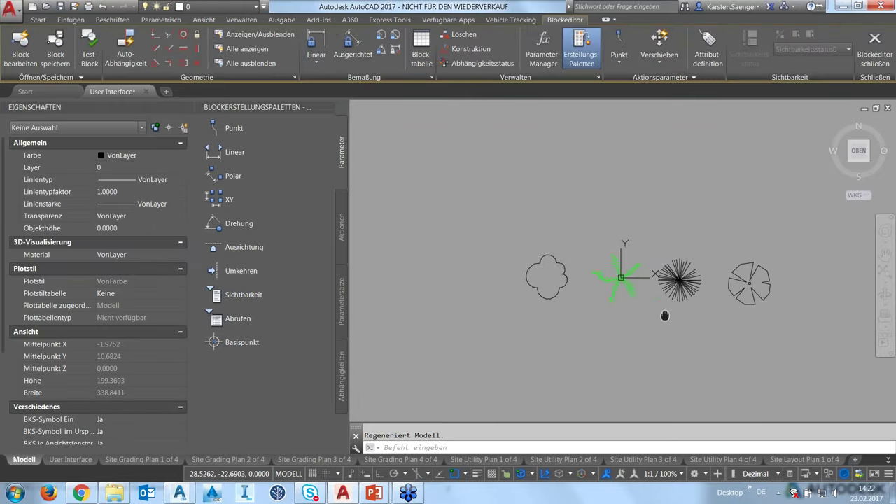
# - Make the fourth tree symbol and the starburst each an unnamed group with GRUPPE
pyautogui.moveTo(669, 314); pyautogui.dragTo(613, 307, button='middle')
pyautogui.click(760, 322)
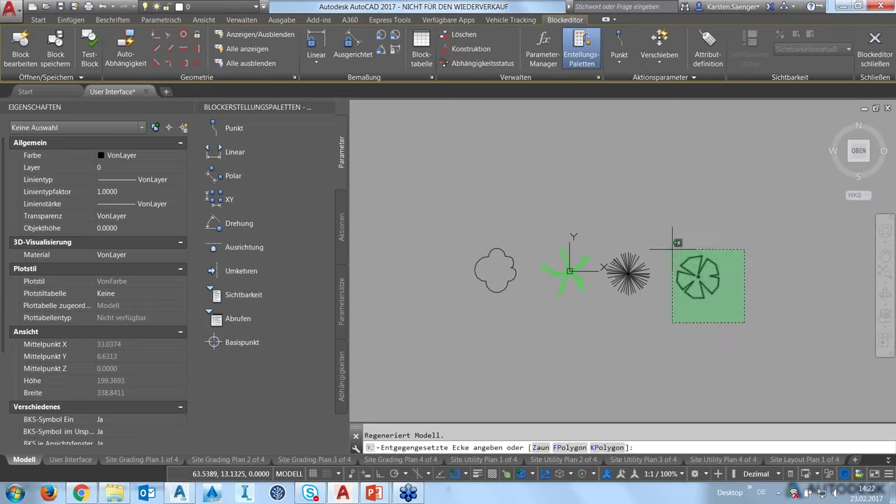
pyautogui.click(672, 244)
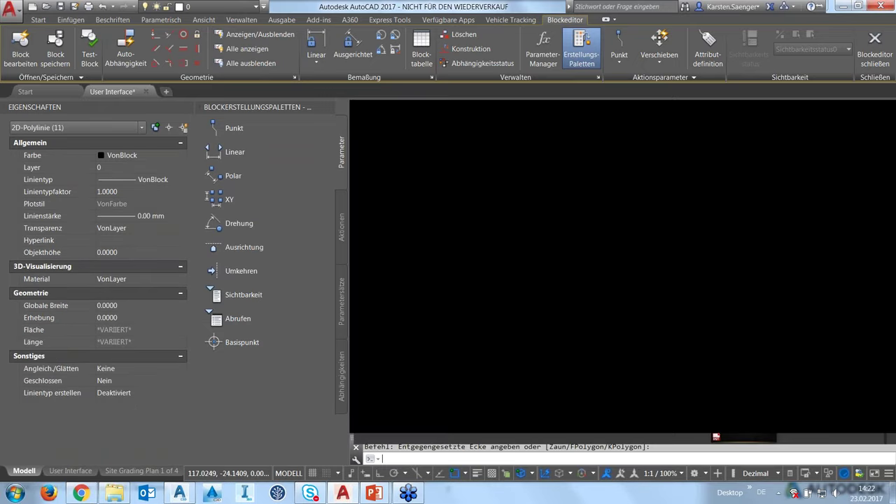
pyautogui.write('GRUPPE')
pyautogui.press('Return')
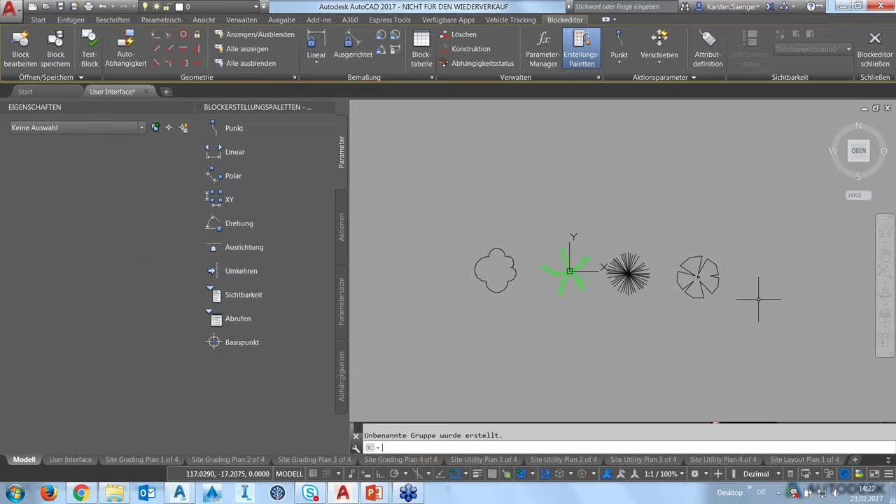
pyautogui.click(713, 295)
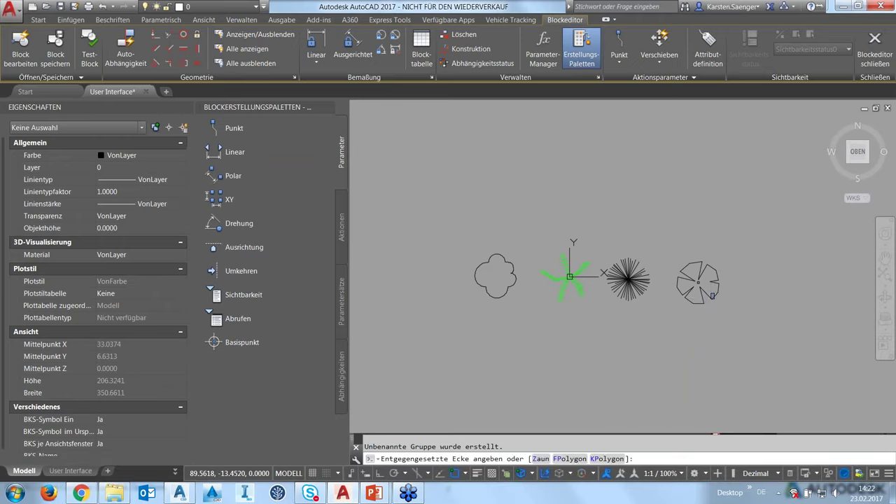
pyautogui.click(678, 290)
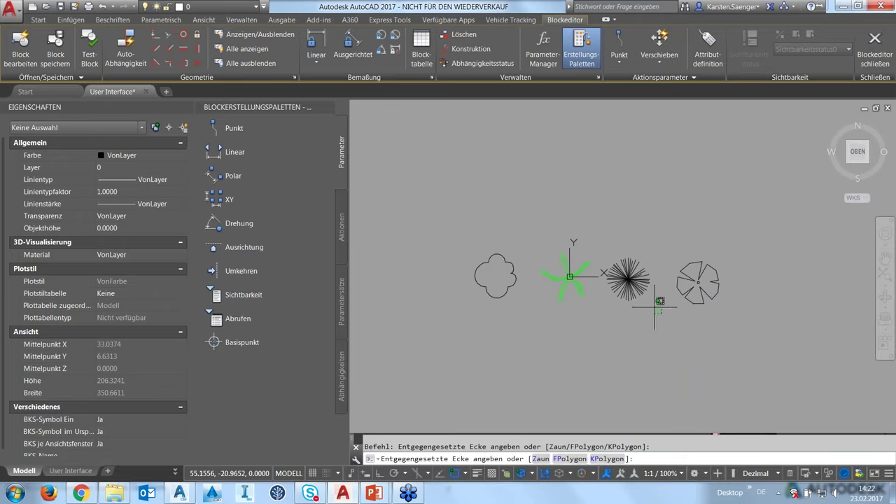
pyautogui.click(655, 308)
pyautogui.click(598, 249)
pyautogui.write('gr')
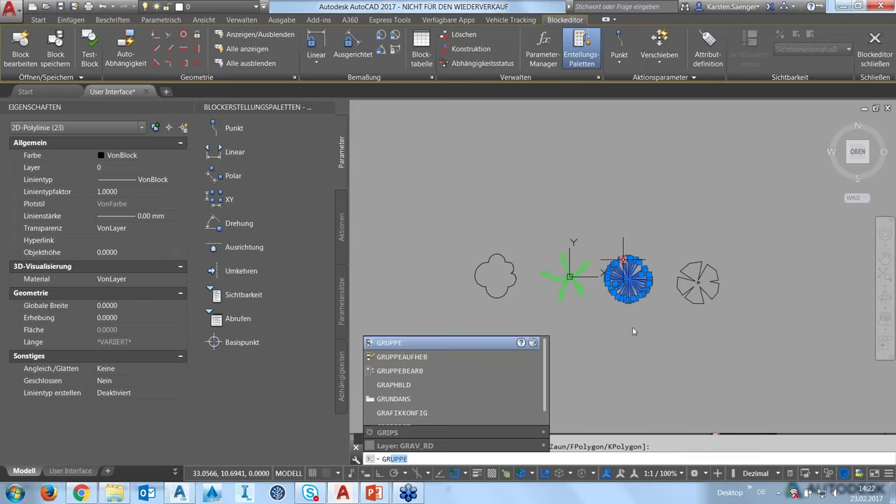
pyautogui.click(406, 343)
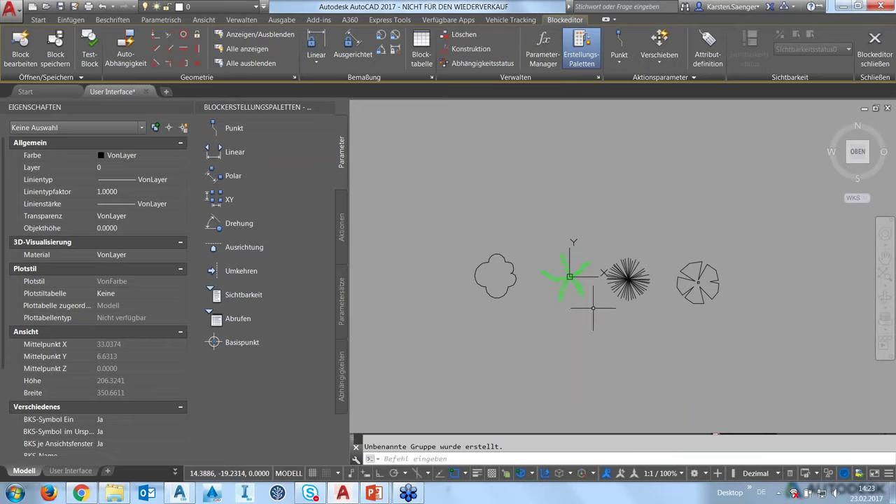
# - Make the green tree and the cloud symbol each an unnamed group, then check the cloud group
pyautogui.click(594, 308)
pyautogui.click(532, 235)
pyautogui.write('grf')
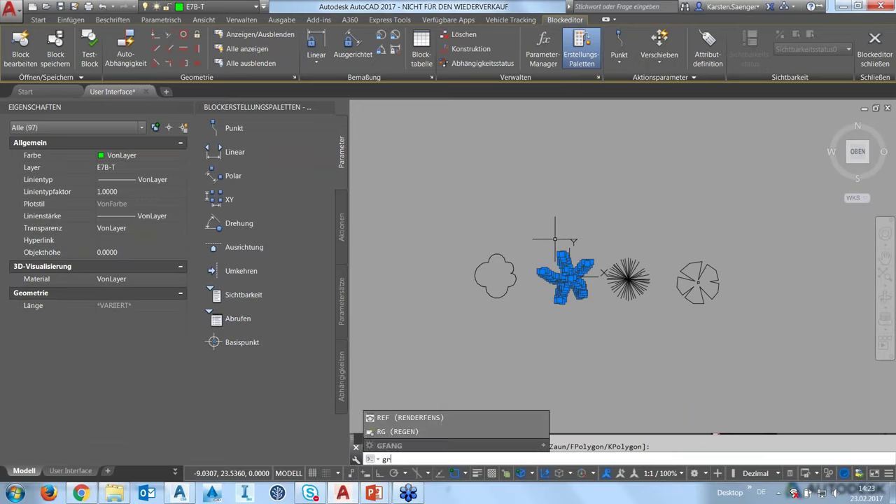
pyautogui.press('Return')
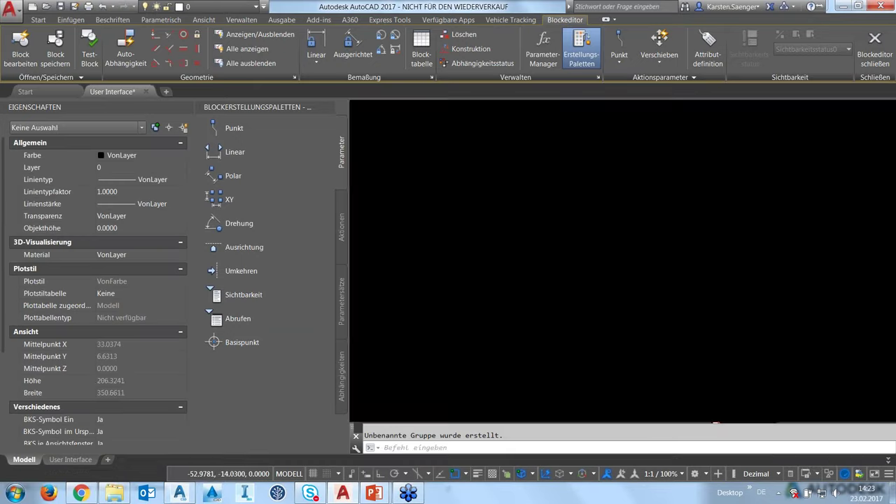
pyautogui.click(529, 306)
pyautogui.click(464, 222)
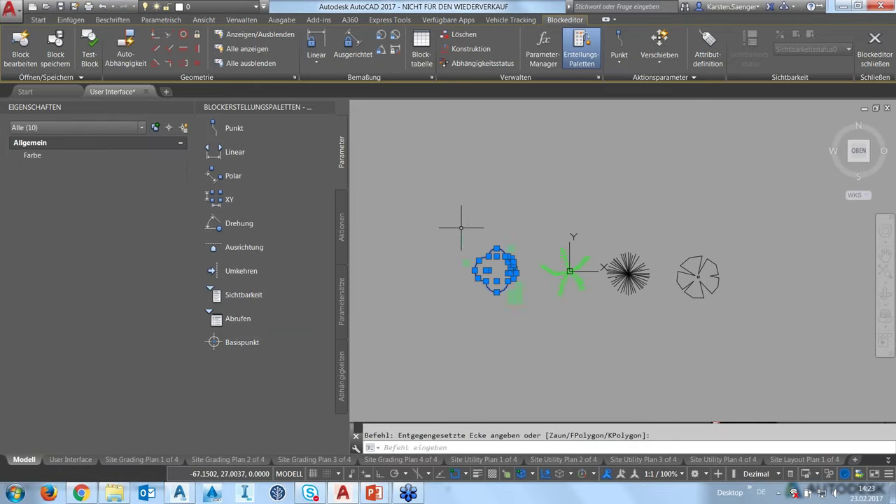
pyautogui.write('gr')
pyautogui.press('Return')
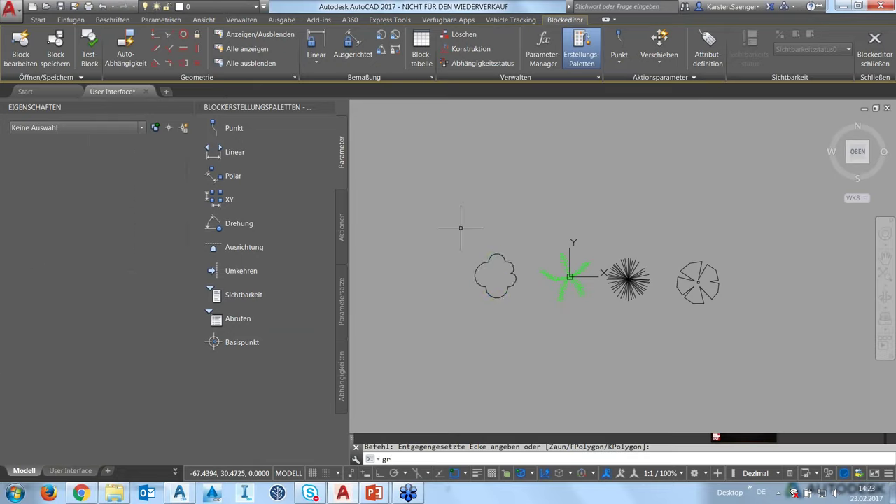
pyautogui.click(502, 287)
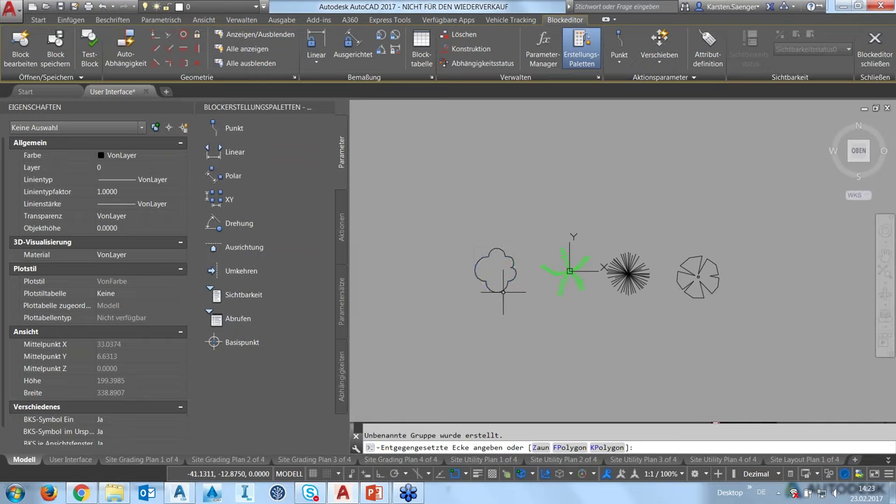
pyautogui.click(502, 290)
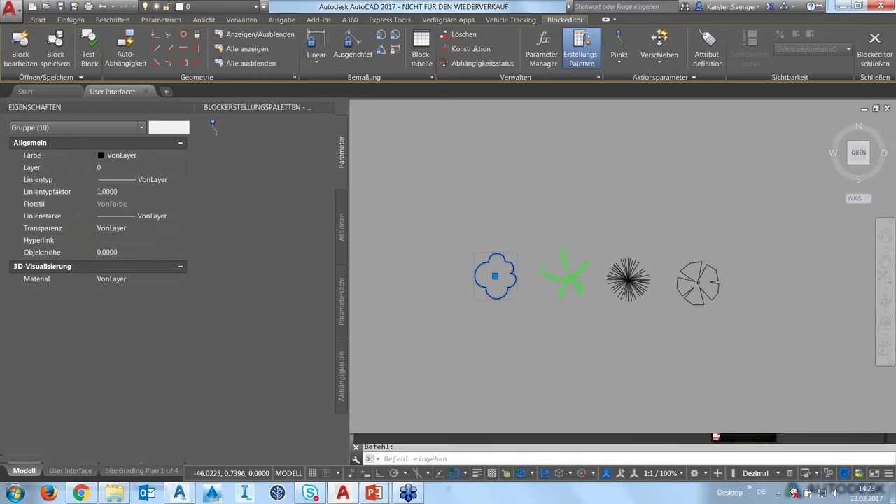
pyautogui.click(541, 272)
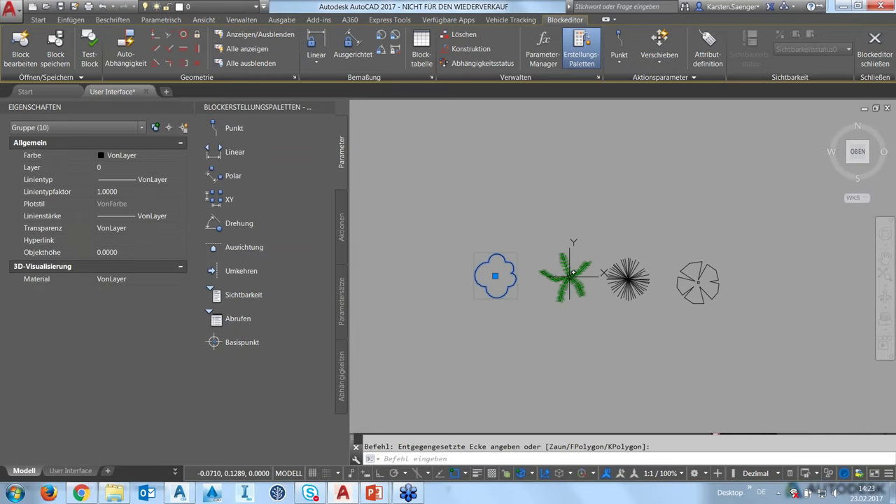
# - Move the cloud and starburst symbols onto the green tree's centre point
pyautogui.scroll(5, 571, 284)
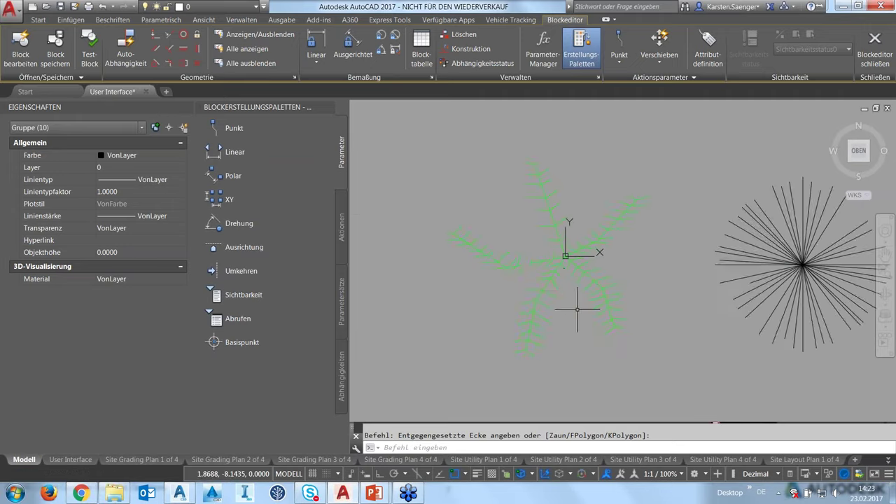
pyautogui.scroll(-2, 577, 308)
pyautogui.click(380, 273)
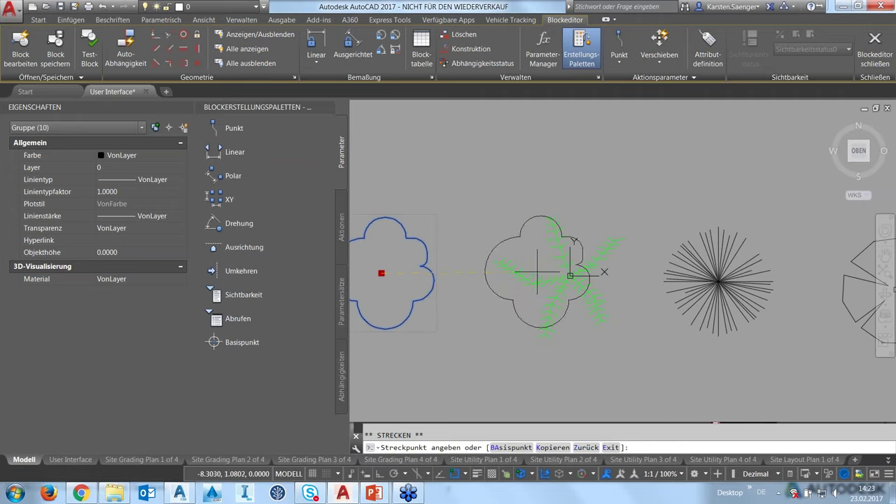
pyautogui.click(571, 275)
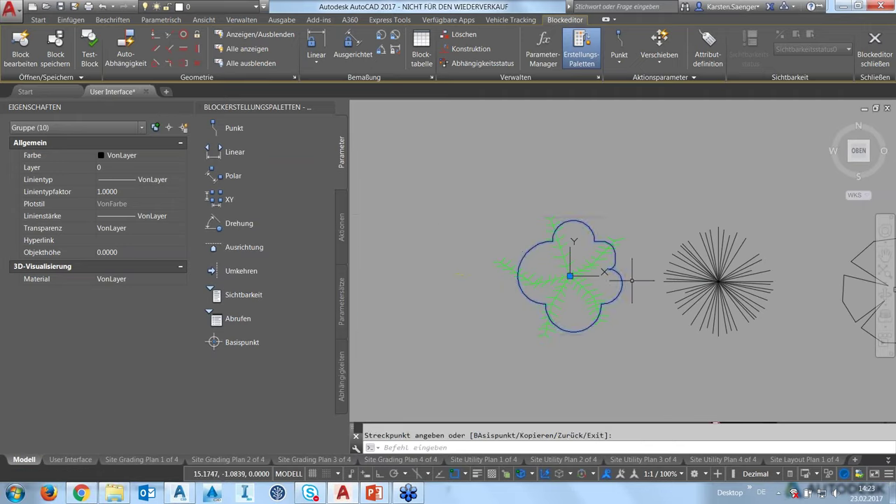
pyautogui.click(717, 281)
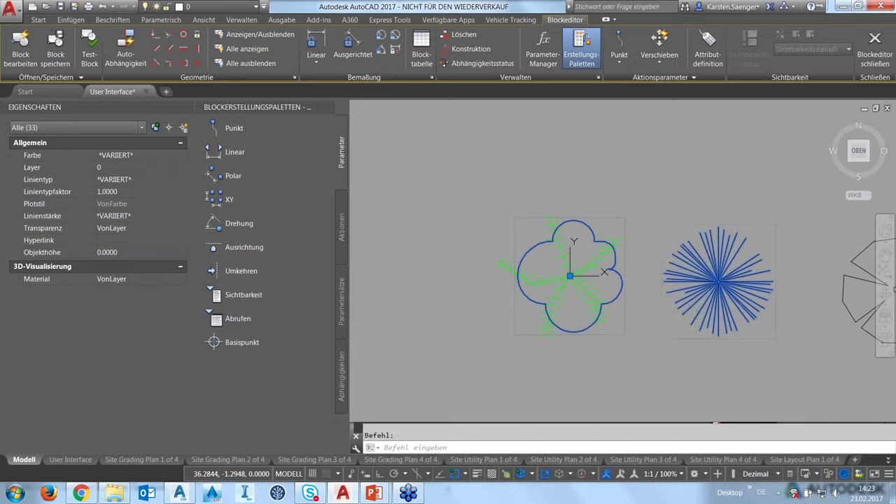
pyautogui.click(718, 282)
pyautogui.click(570, 275)
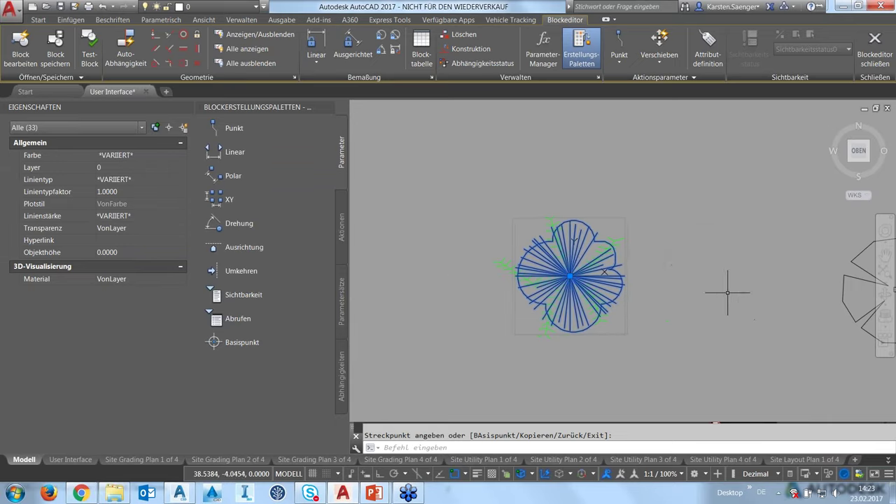
# - Snap the pinwheel tree's base point onto the round tree's centre, stacking all four symbols
pyautogui.moveTo(727, 293); pyautogui.dragTo(665, 293, button='middle')
pyautogui.click(843, 288)
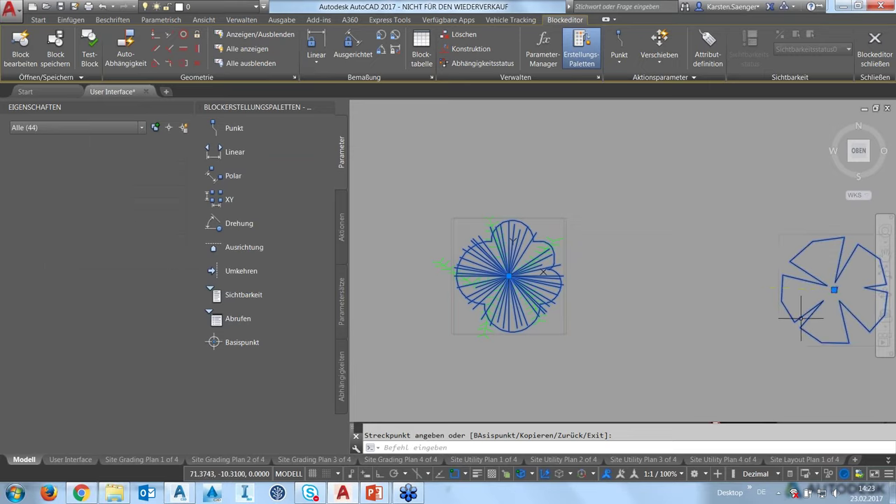
pyautogui.click(834, 289)
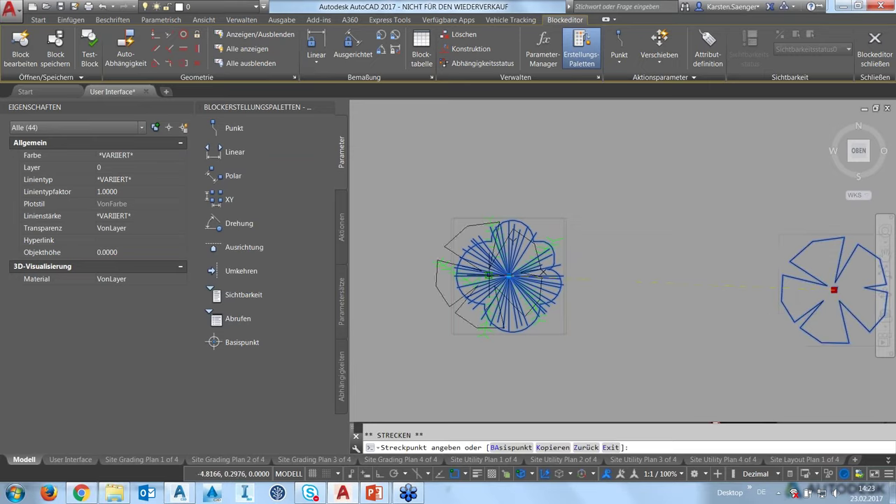
pyautogui.click(509, 276)
pyautogui.press('Escape')
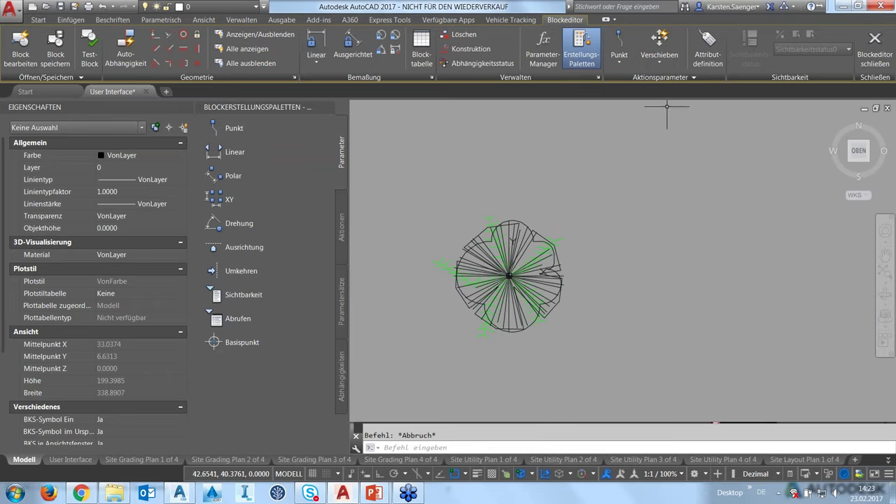
# - Place visibility parameter Sichtbarkeit1 upper right of the trees and bring up its visibility states
pyautogui.click(241, 294)
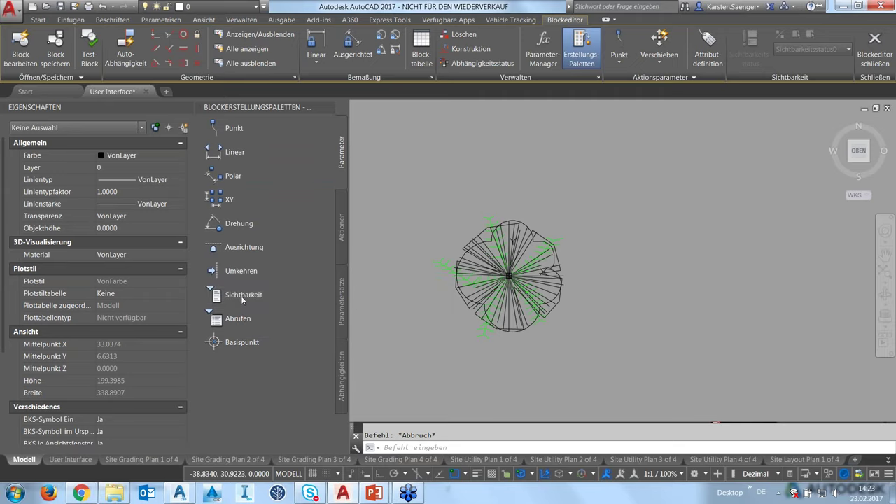
pyautogui.click(595, 208)
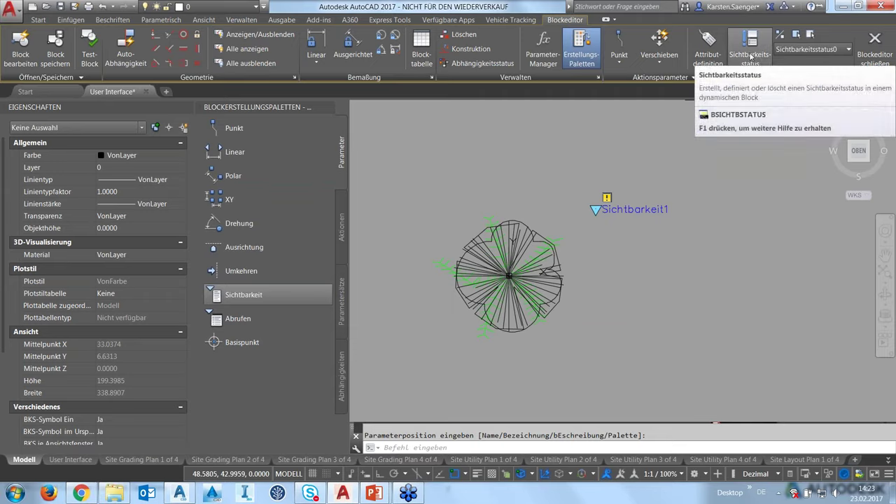
pyautogui.click(750, 56)
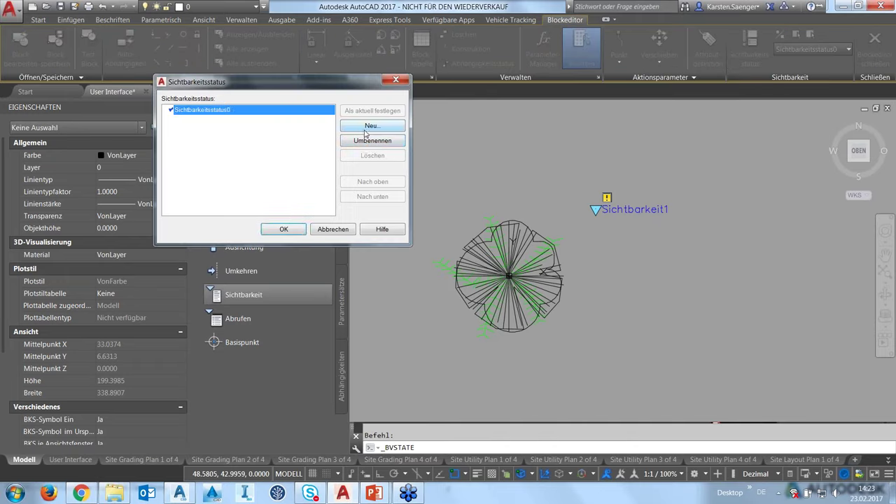
# - Rename the default visibility state to Baum_1 and add a second state named Baum_2
pyautogui.click(366, 144)
pyautogui.write('Baum_1')
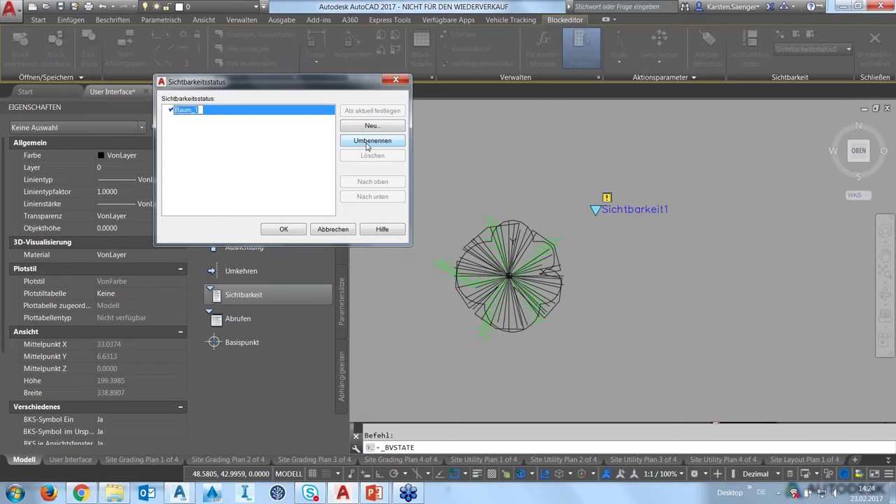
pyautogui.click(370, 127)
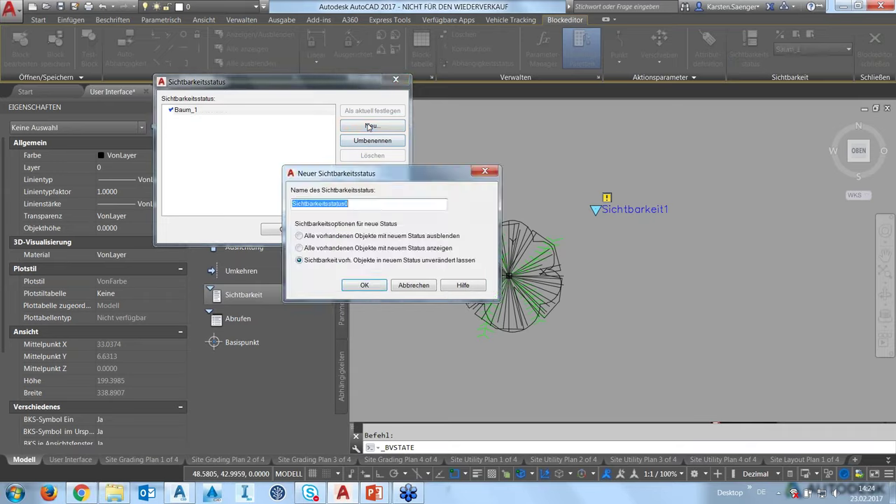
pyautogui.click(360, 285)
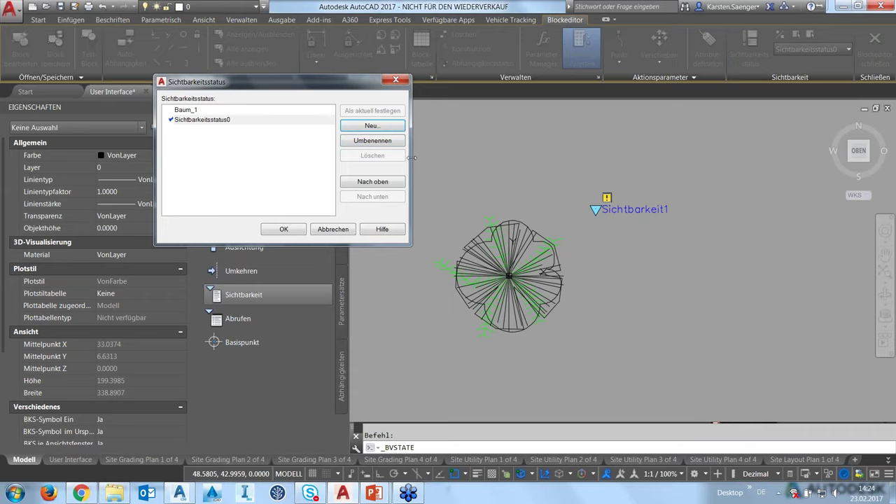
pyautogui.click(199, 122)
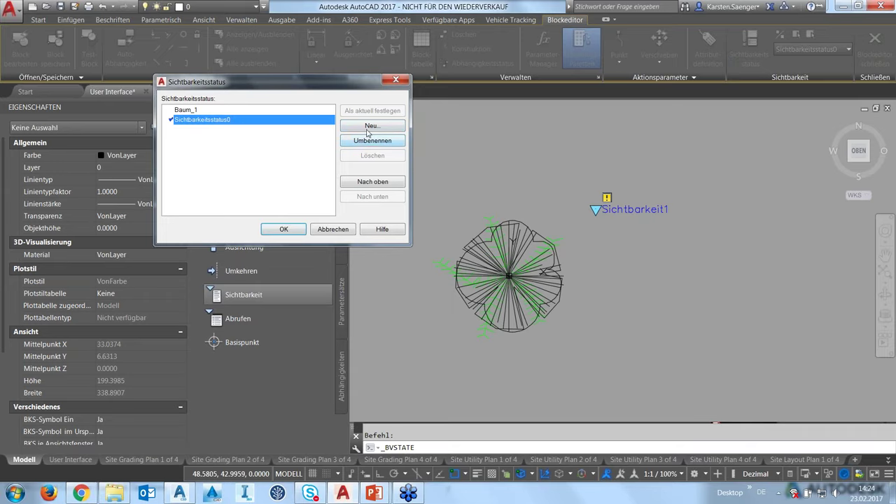
pyautogui.click(372, 141)
pyautogui.write('Baum_1')
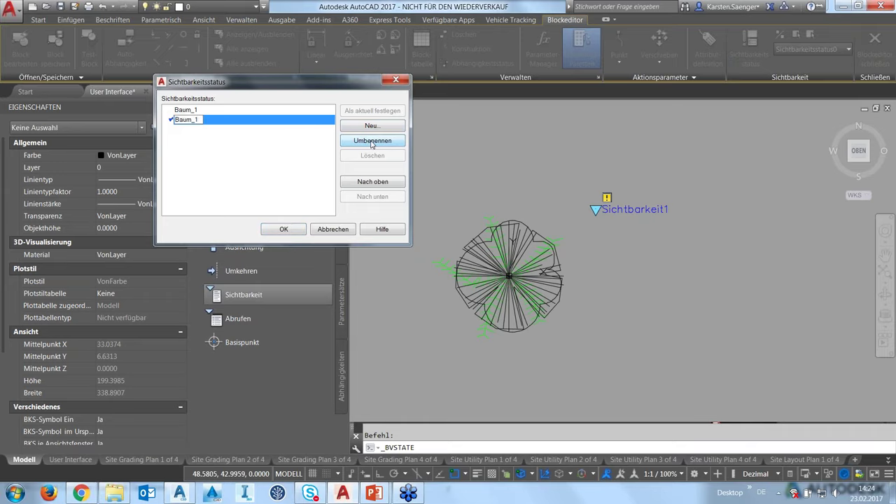
pyautogui.write('2')
pyautogui.press('Return')
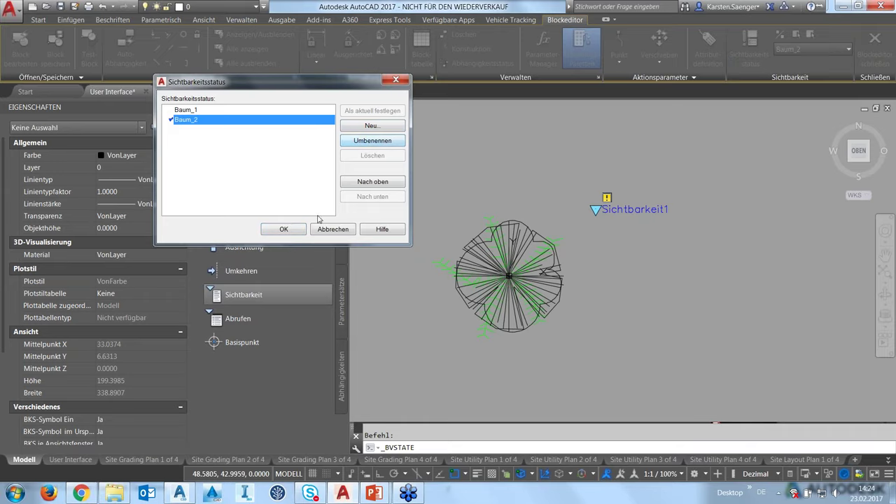
# - Add a third visibility state named Baum_3, fixing the duplicate name Baum_1 along the way
pyautogui.click(371, 126)
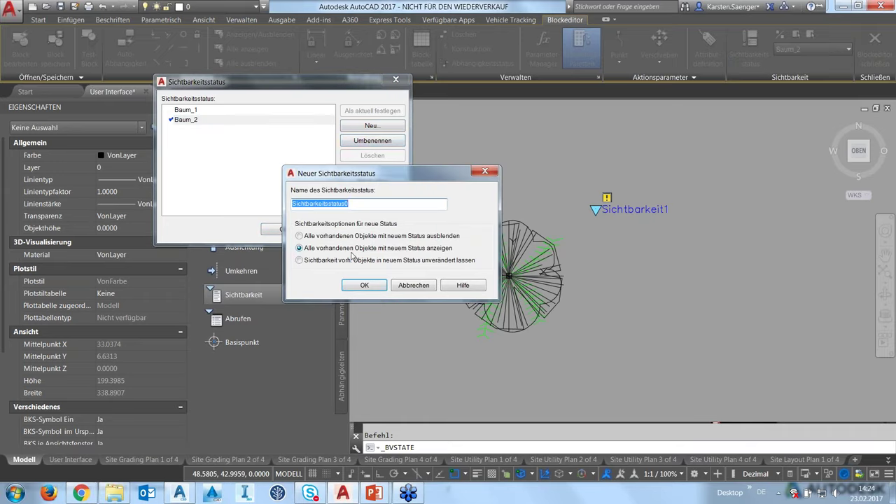
pyautogui.click(364, 285)
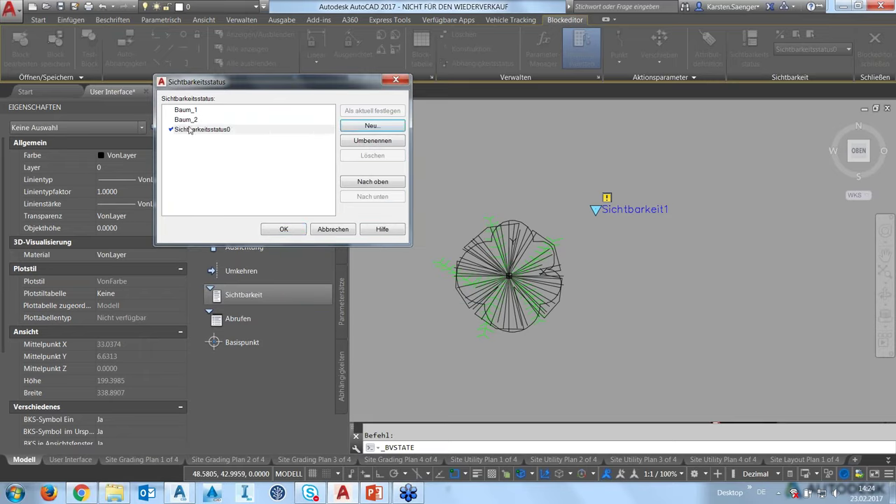
pyautogui.click(203, 133)
pyautogui.click(357, 142)
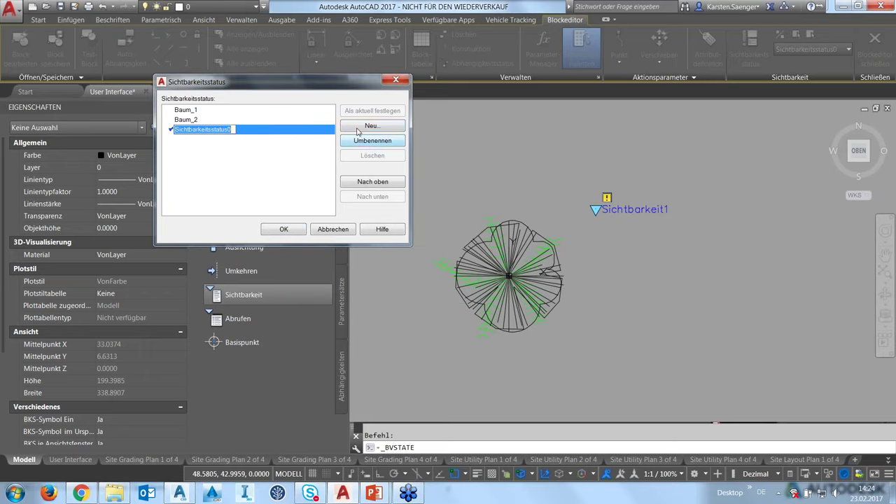
pyautogui.write('Baum_1')
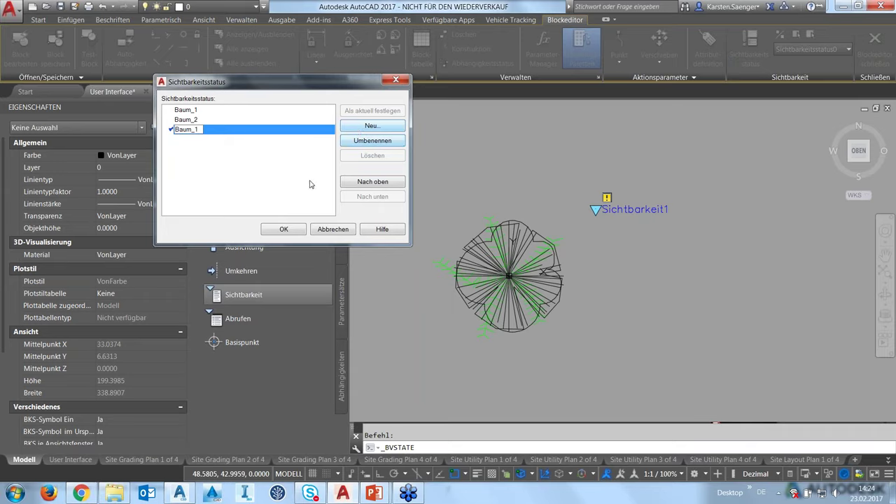
pyautogui.press('Return')
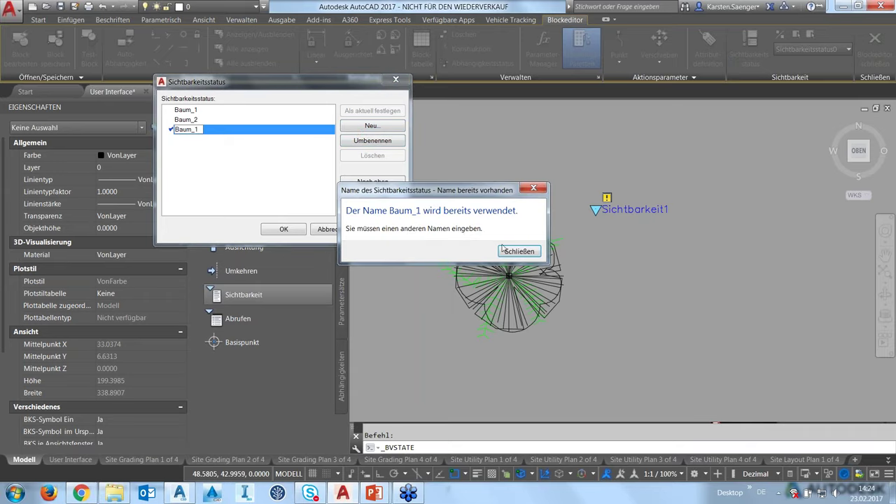
pyautogui.click(503, 249)
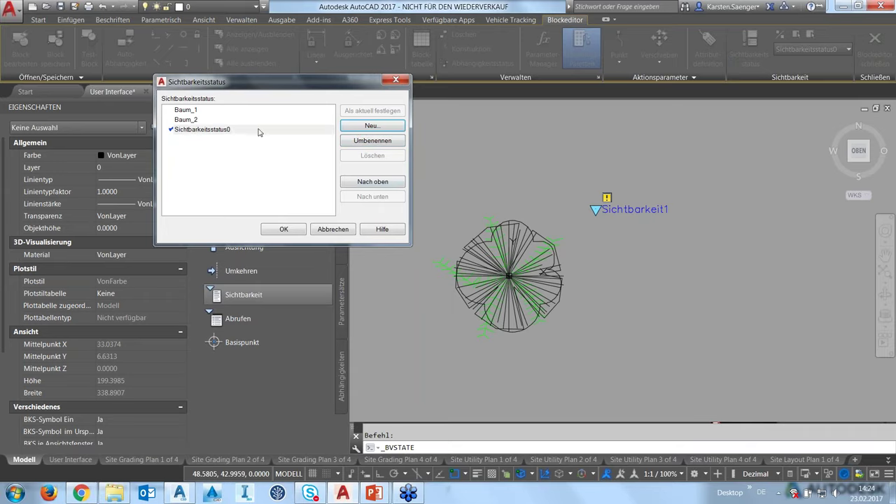
pyautogui.click(367, 148)
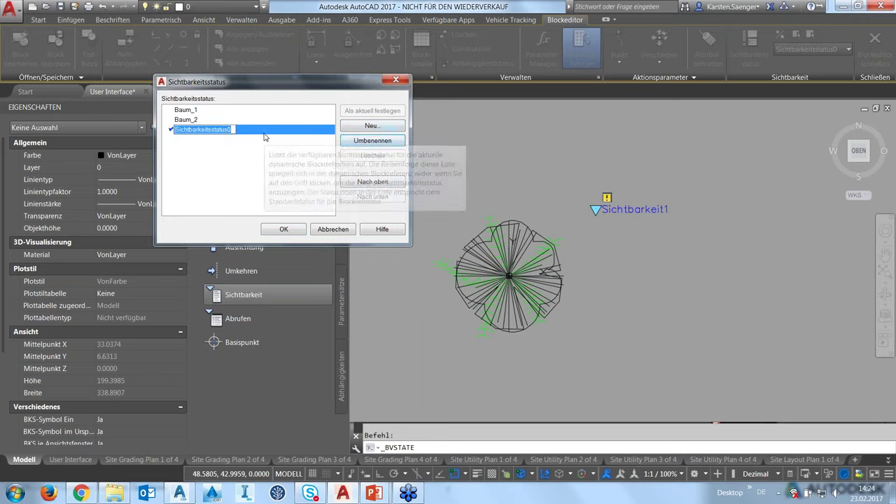
pyautogui.write('Baum_1')
pyautogui.press('BackSpace')
pyautogui.write('3')
pyautogui.press('Return')
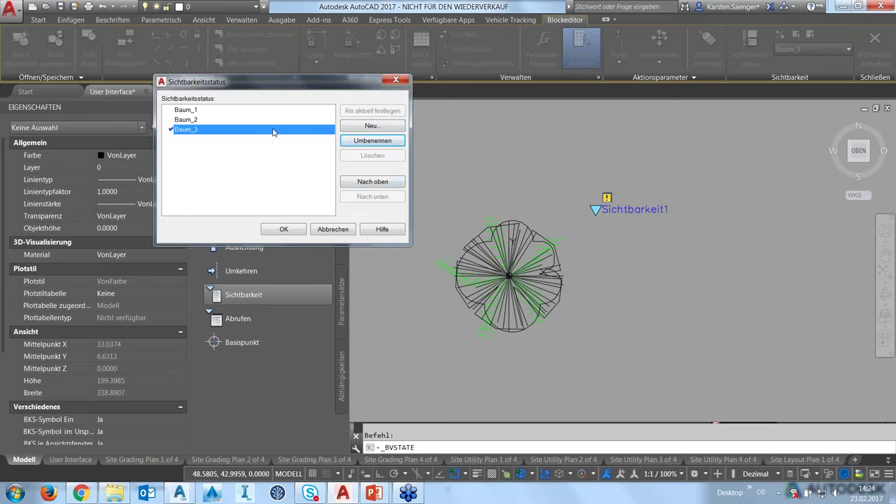
# - Add a fourth visibility state Baum_4 and confirm the visibility states
pyautogui.click(364, 126)
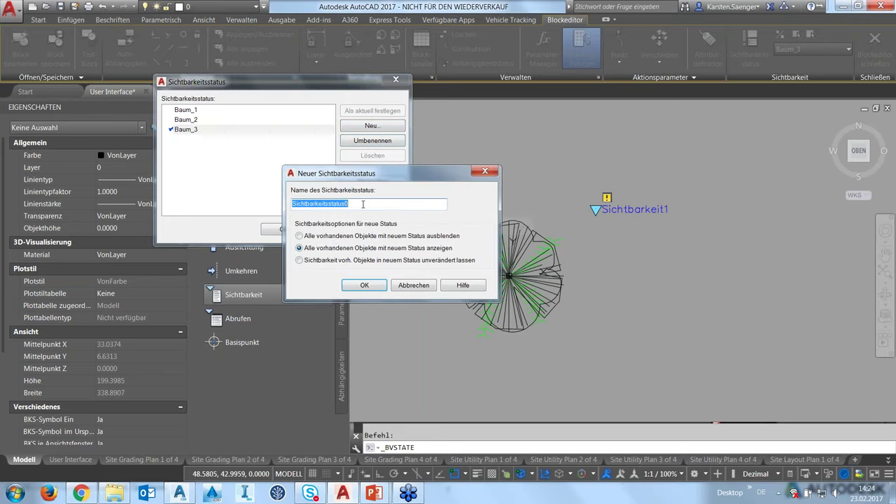
pyautogui.write('Baum_4')
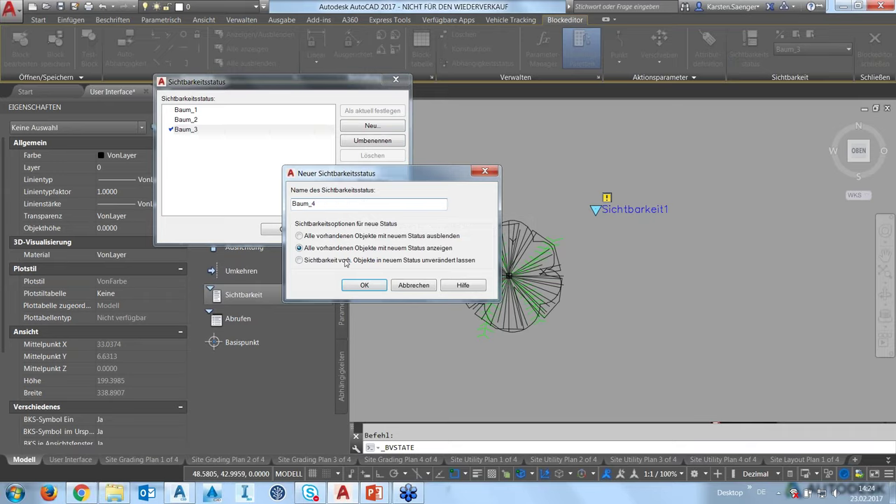
pyautogui.click(362, 286)
pyautogui.click(284, 230)
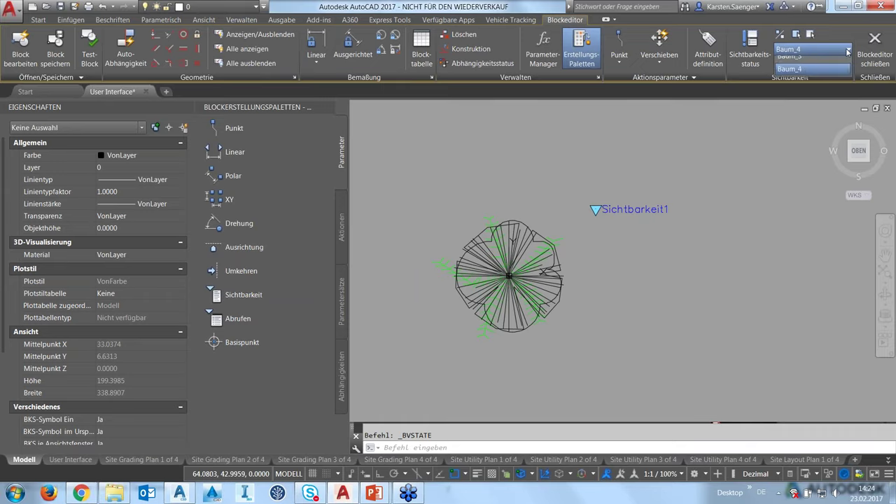
# - Make Baum_1 current and hide the other tree symbols so only the green tree shows
pyautogui.click(812, 49)
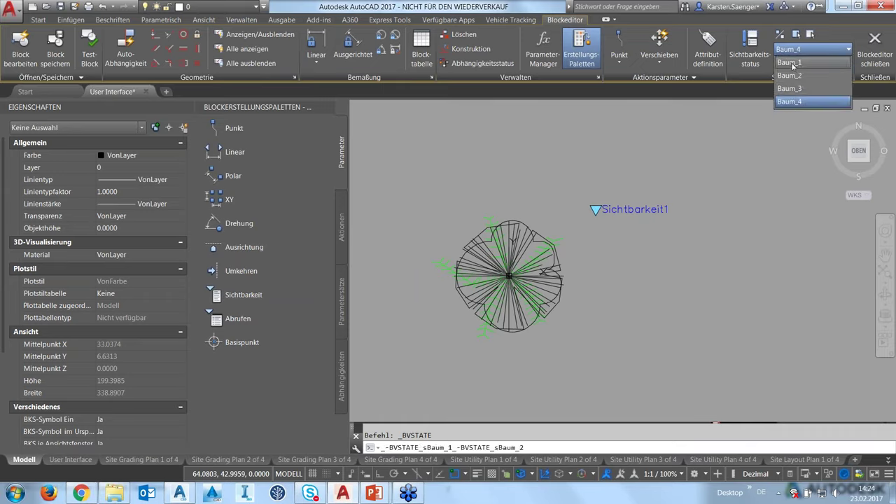
pyautogui.click(787, 63)
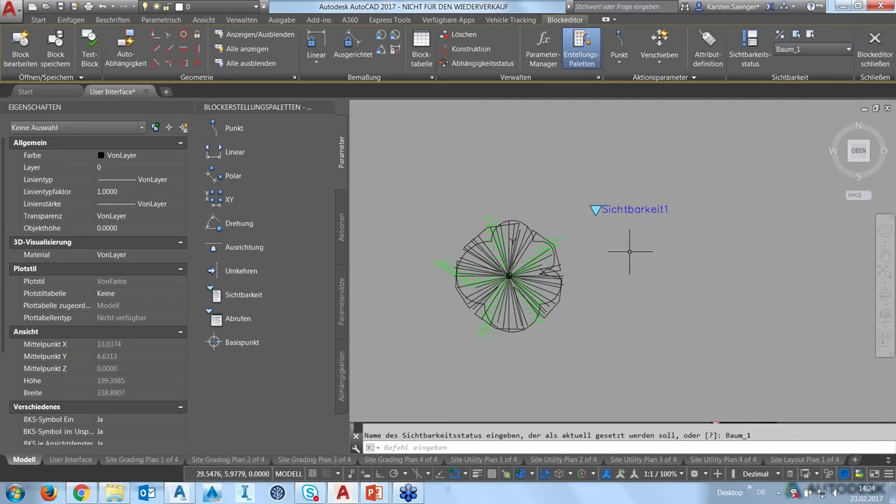
pyautogui.moveTo(631, 251); pyautogui.dragTo(661, 232, button='middle')
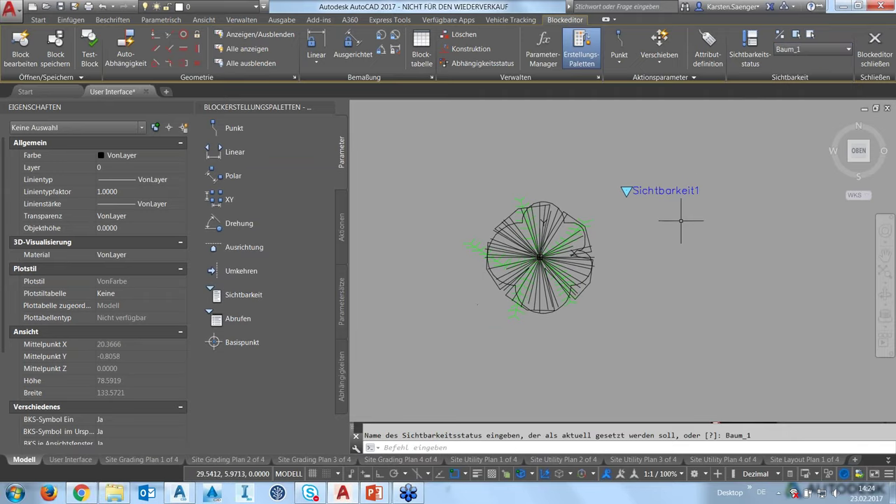
pyautogui.click(815, 34)
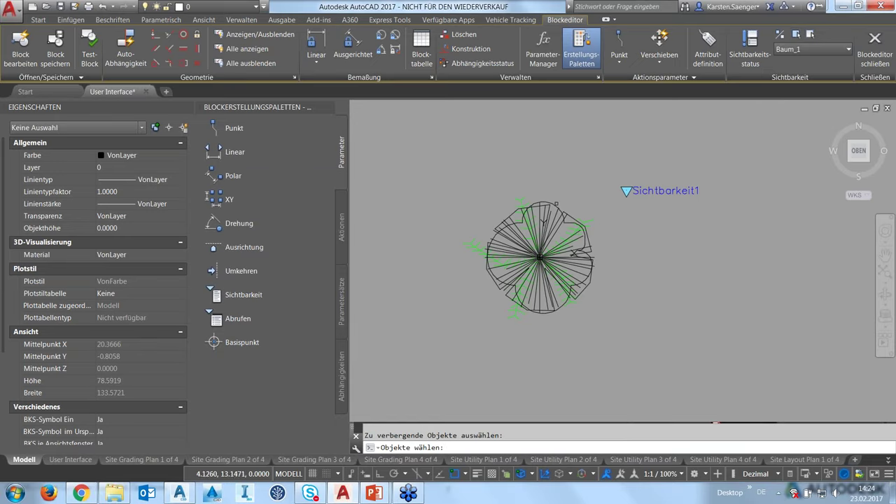
pyautogui.click(549, 208)
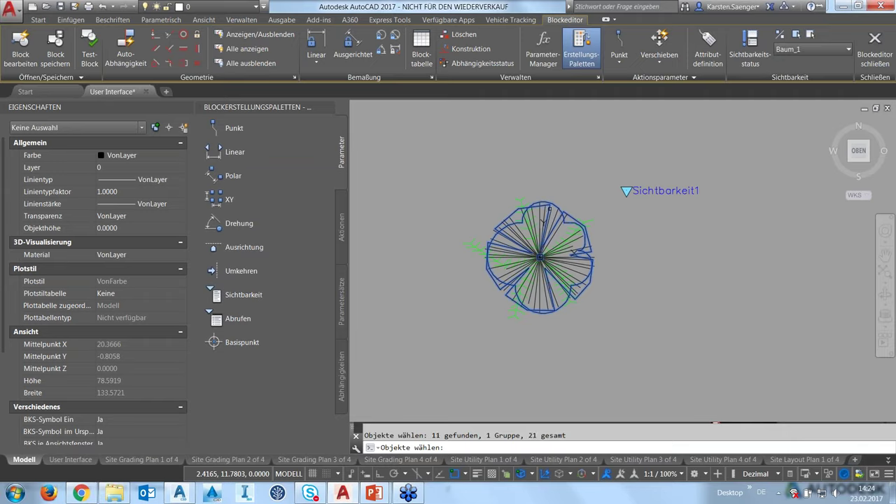
pyautogui.press('Return')
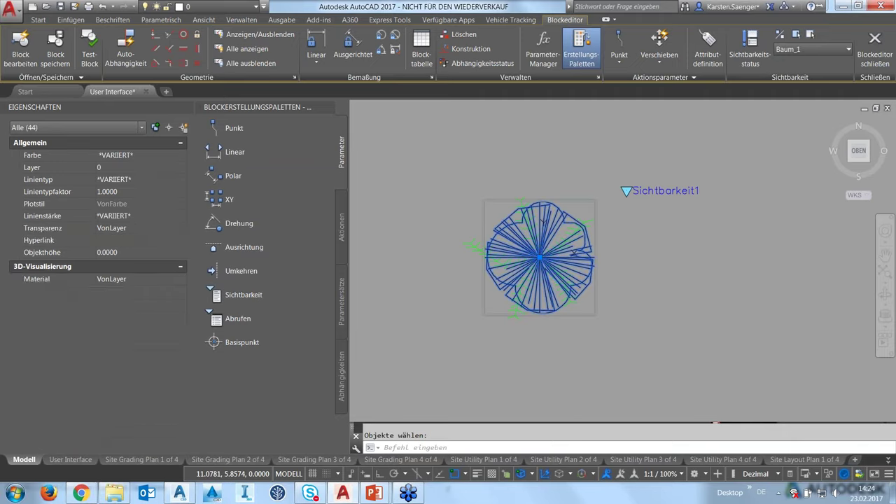
pyautogui.press('Return')
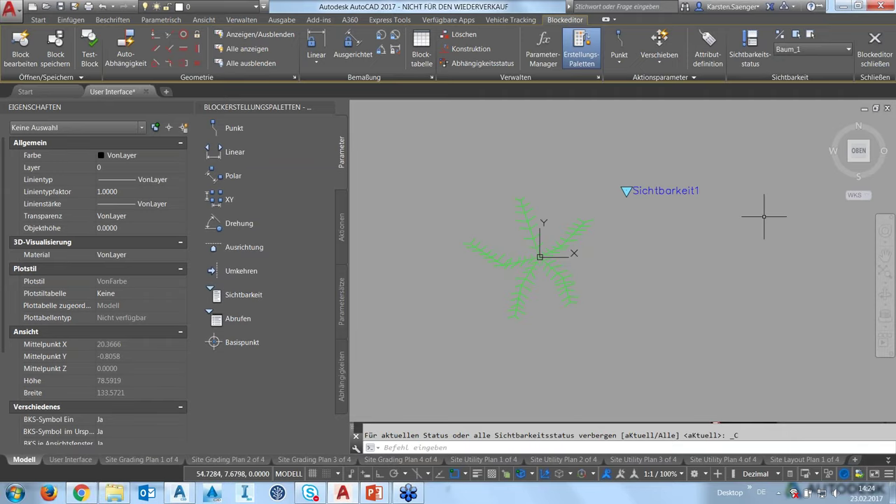
# - In Baum_2, hide the green tree branches and the outline so only the spokes remain
pyautogui.click(798, 49)
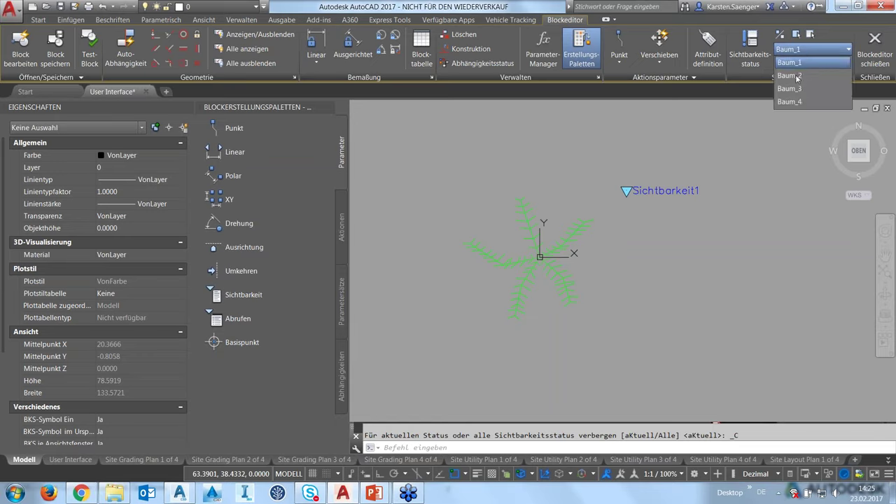
pyautogui.click(790, 75)
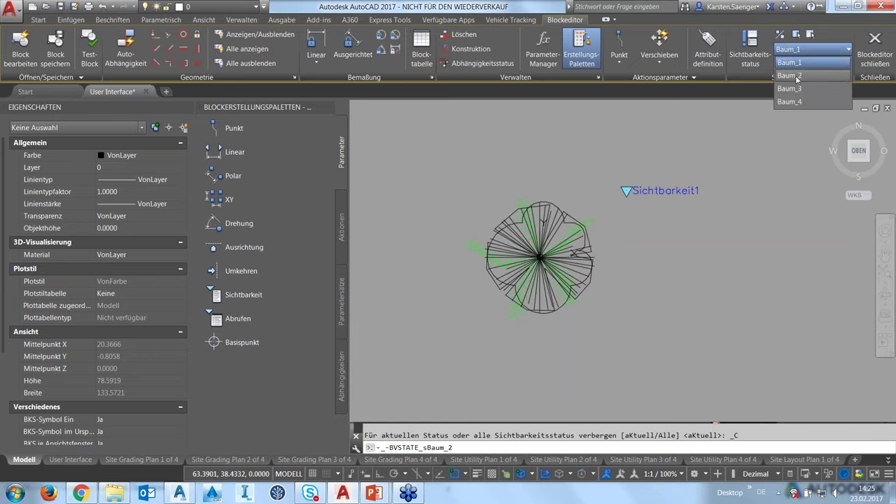
pyautogui.click(810, 36)
pyautogui.click(587, 224)
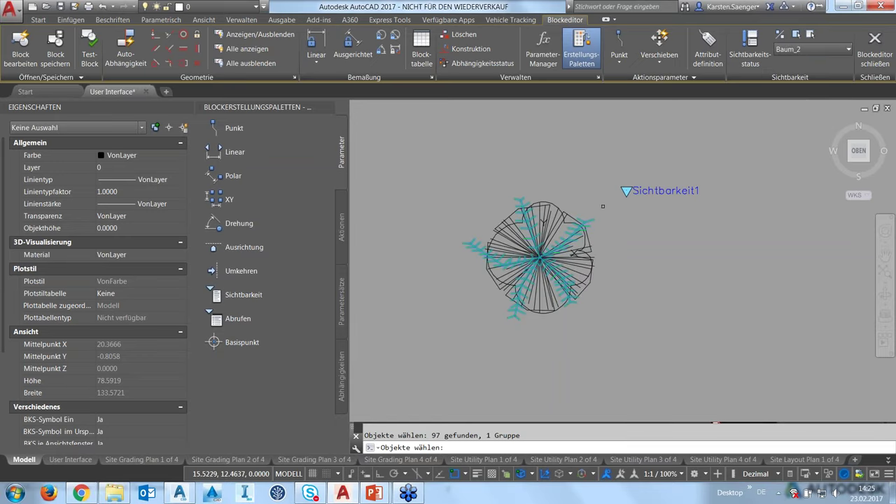
pyautogui.press('Return')
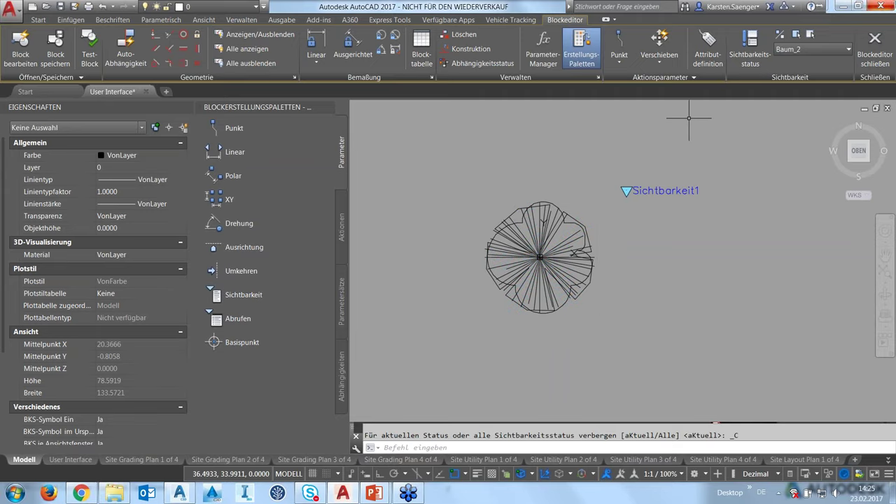
pyautogui.click(811, 35)
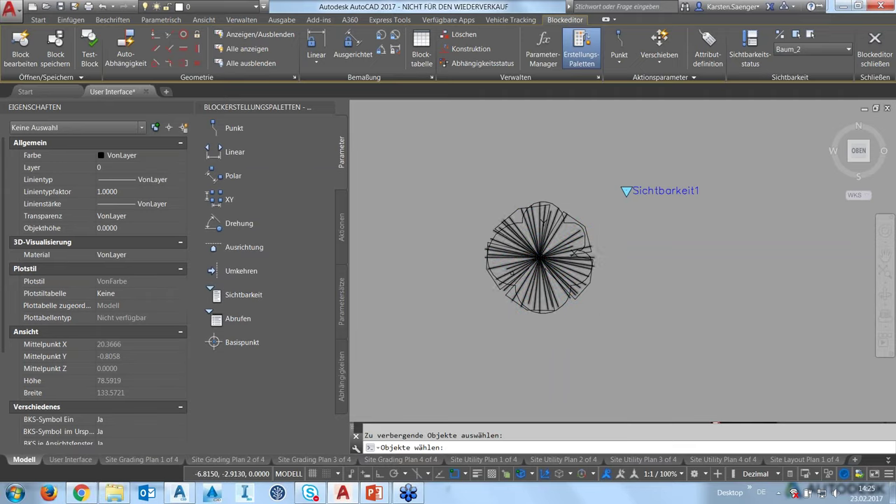
pyautogui.click(578, 219)
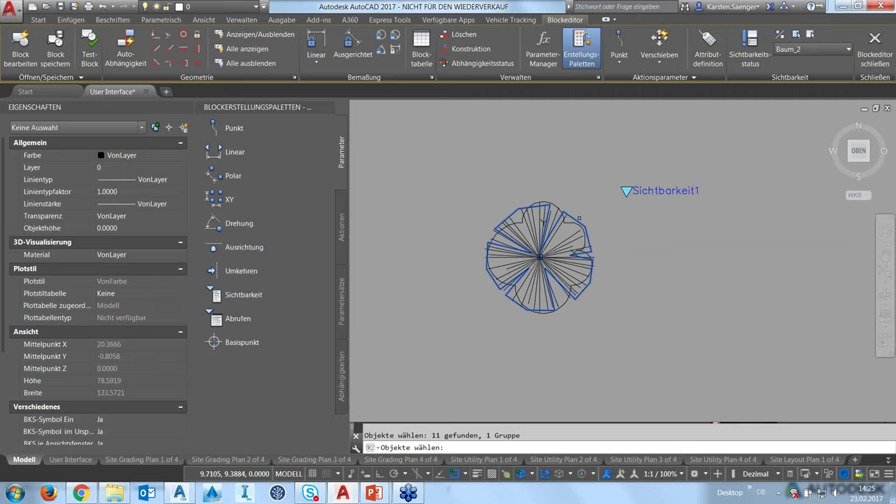
pyautogui.click(579, 218)
pyautogui.press('Return')
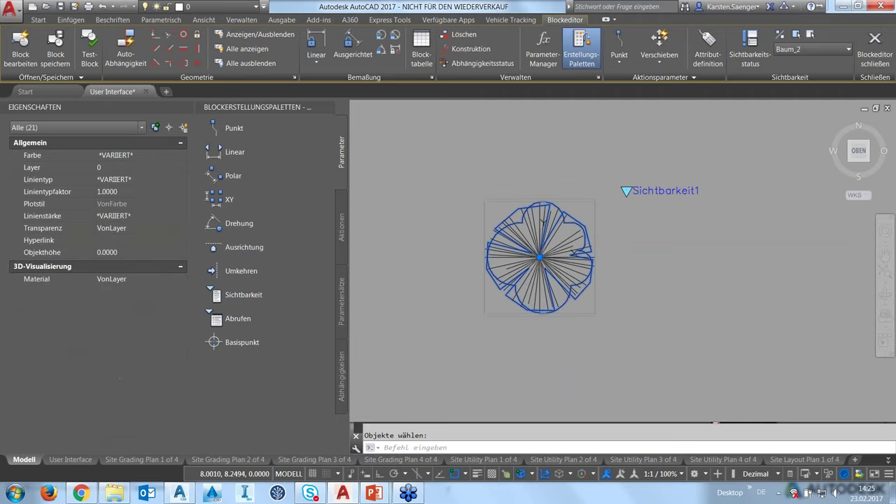
pyautogui.press('Return')
# - In Baum_3, hide the green tree branches and spokes, leaving only the pinwheel outline
pyautogui.click(805, 51)
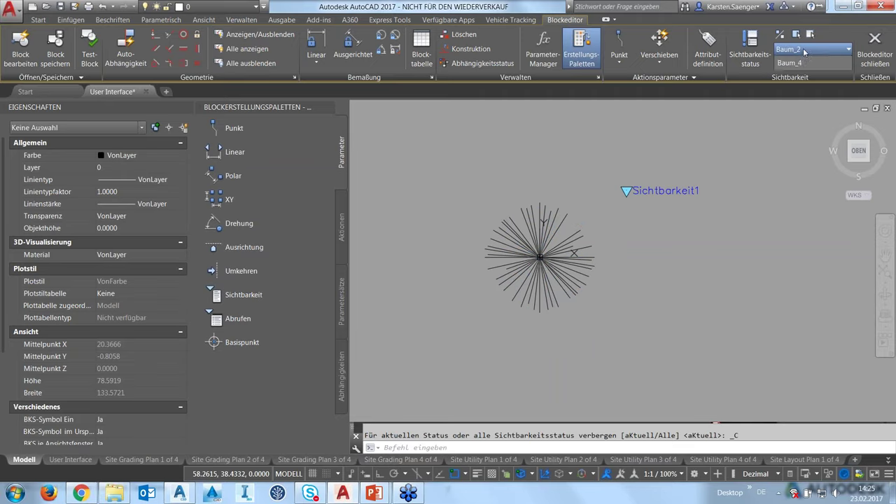
pyautogui.click(794, 86)
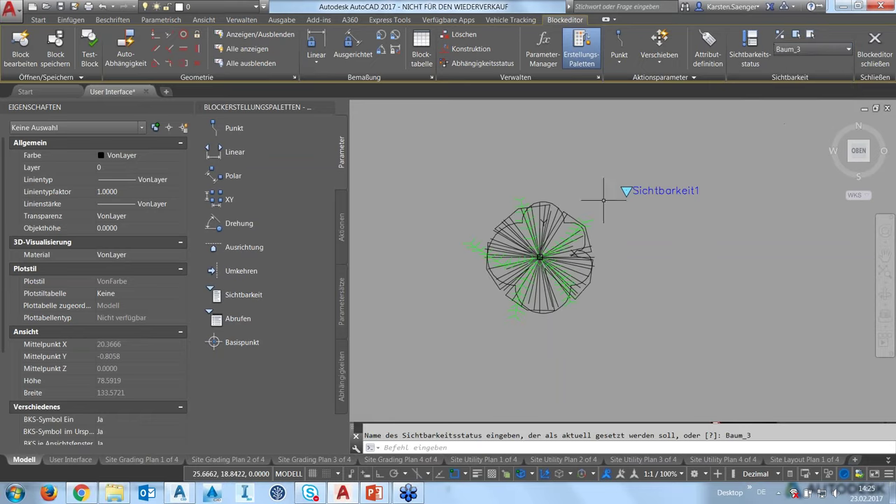
pyautogui.click(810, 35)
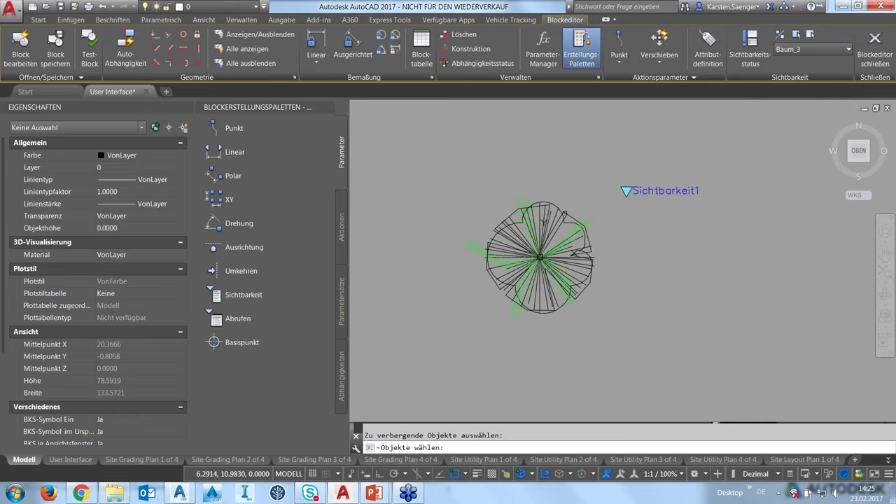
pyautogui.click(531, 201)
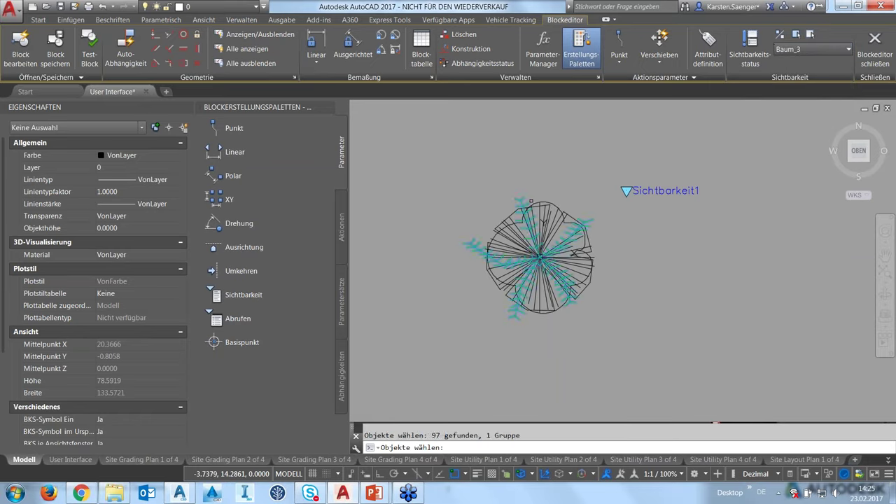
pyautogui.click(563, 214)
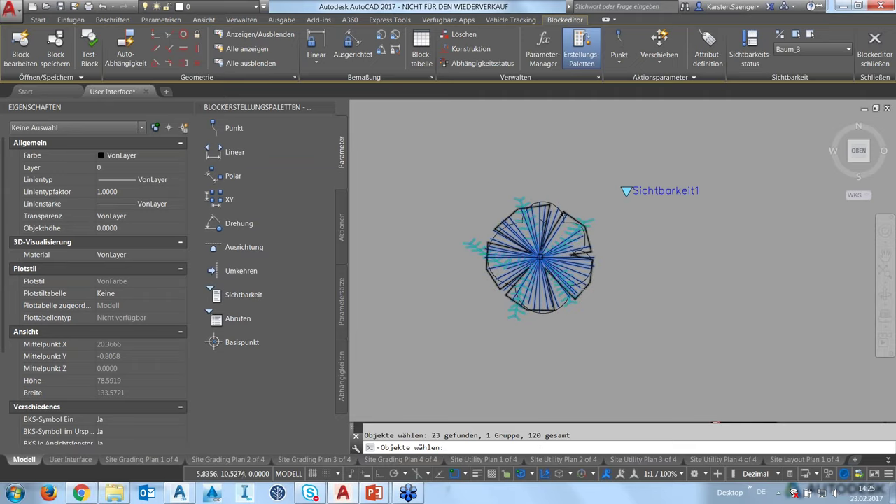
pyautogui.press('Return')
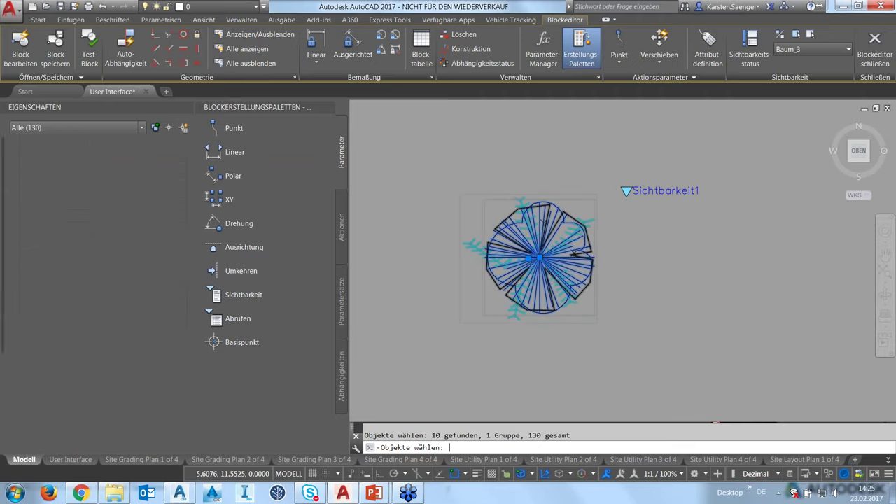
pyautogui.click(796, 34)
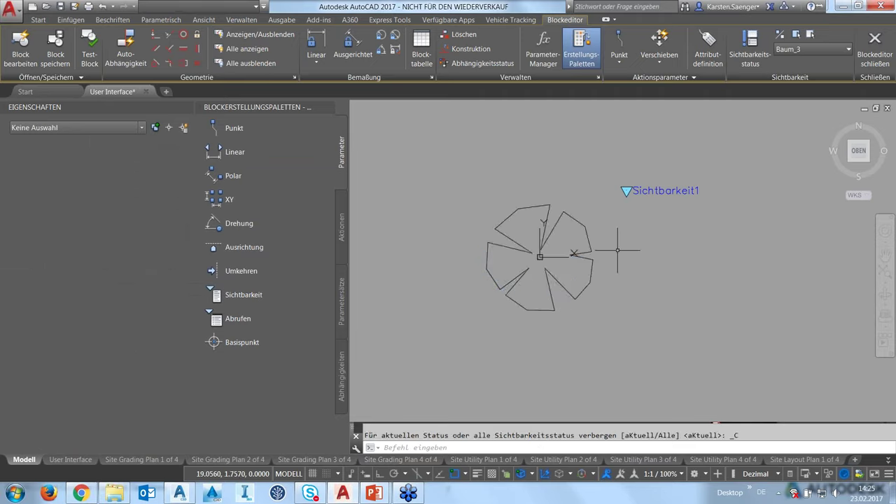
# - In Baum_4, hide the branches, spokes and outline, leaving only the cloud shape
pyautogui.click(801, 50)
pyautogui.click(805, 89)
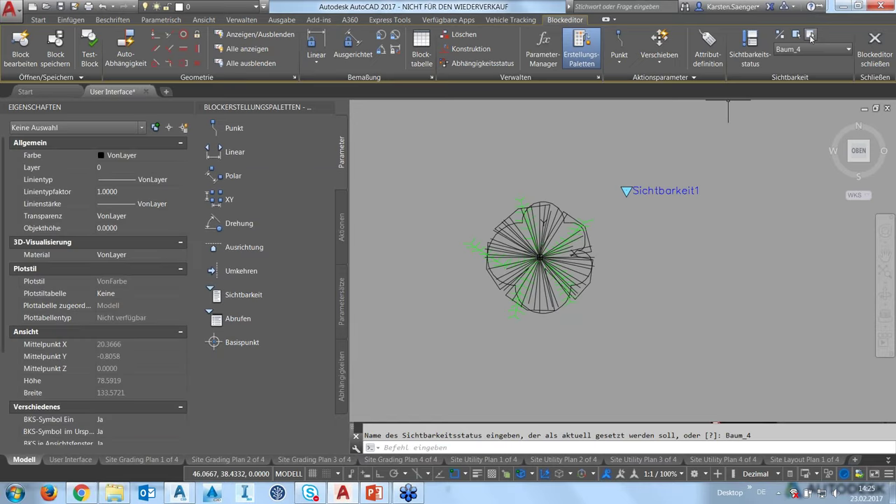
pyautogui.click(796, 34)
pyautogui.click(540, 257)
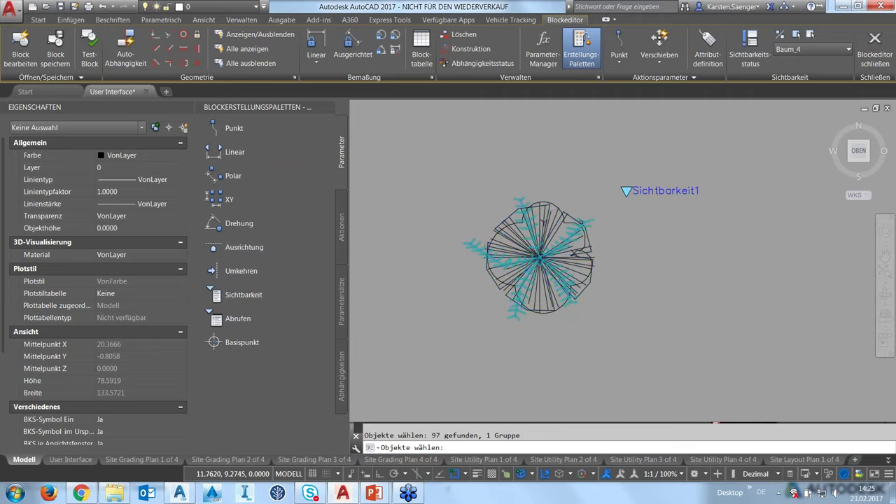
pyautogui.click(566, 231)
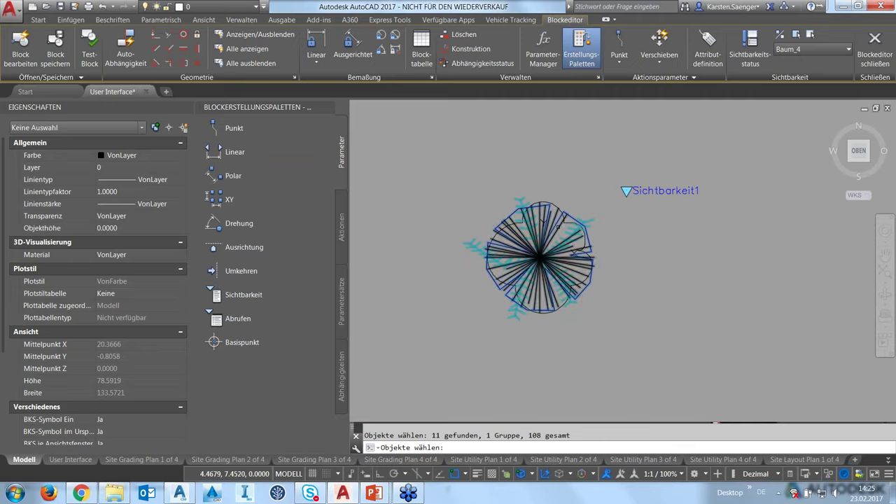
pyautogui.press('Return')
pyautogui.press('Return')
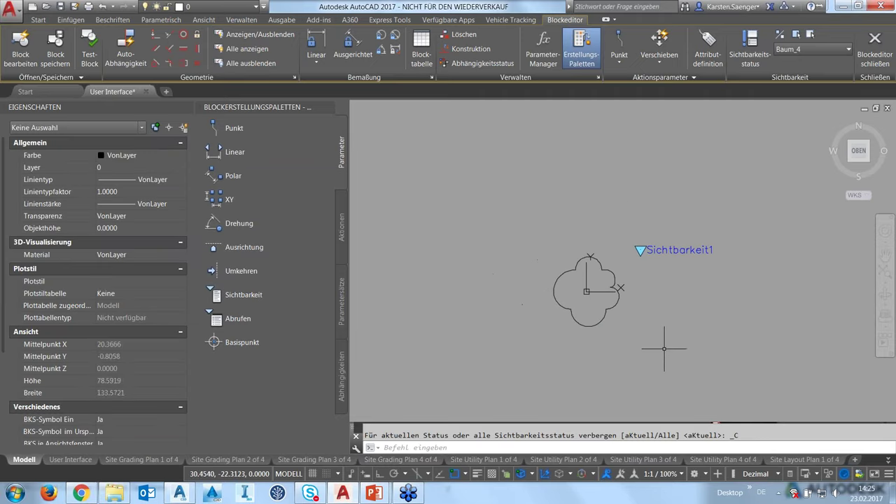
pyautogui.scroll(-2, 643, 335)
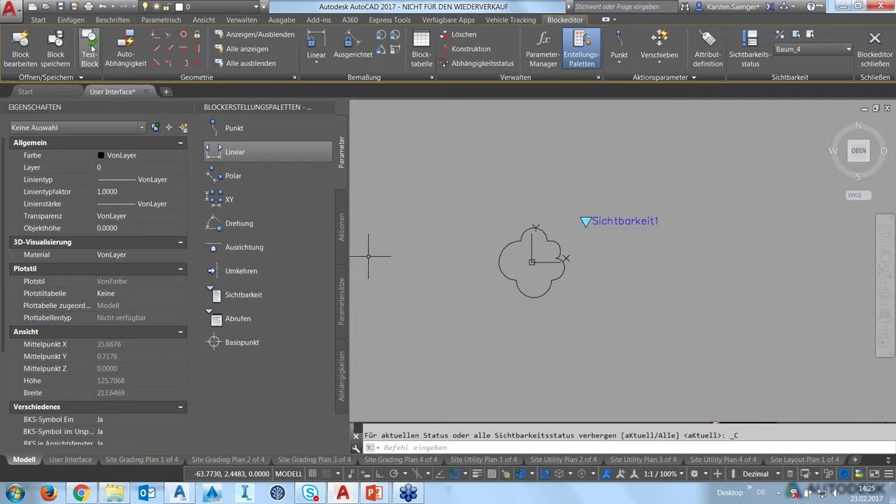
pyautogui.click(126, 50)
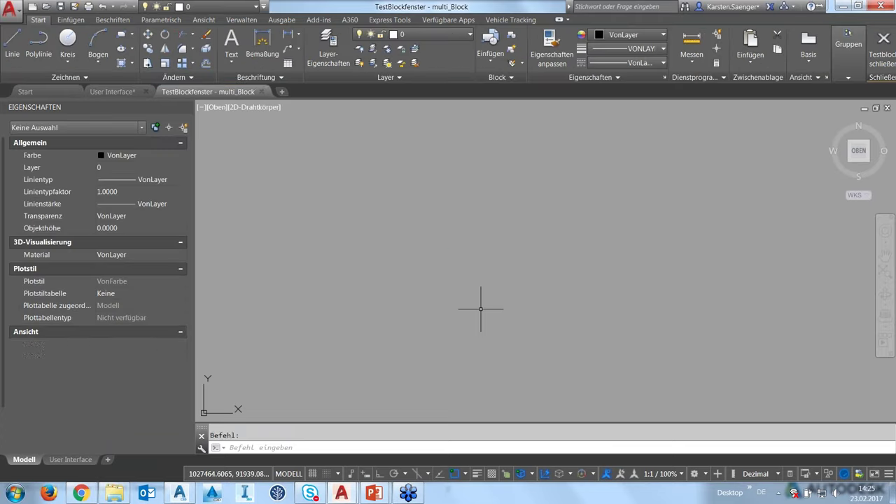
pyautogui.middleClick(478, 266)
pyautogui.scroll(-4, 605, 283)
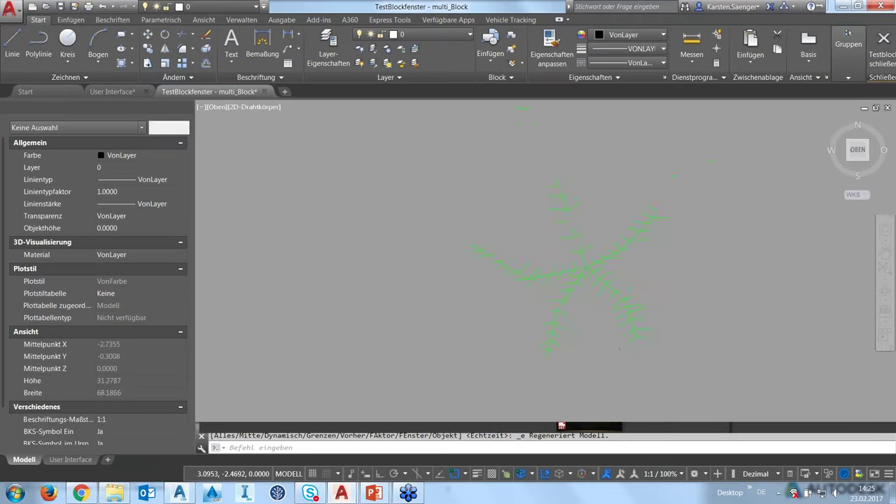
pyautogui.click(621, 261)
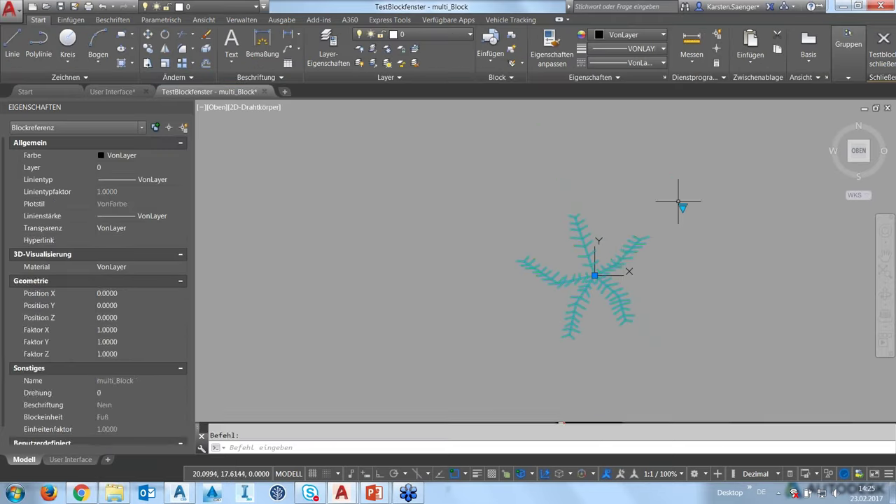
pyautogui.click(683, 207)
pyautogui.click(704, 225)
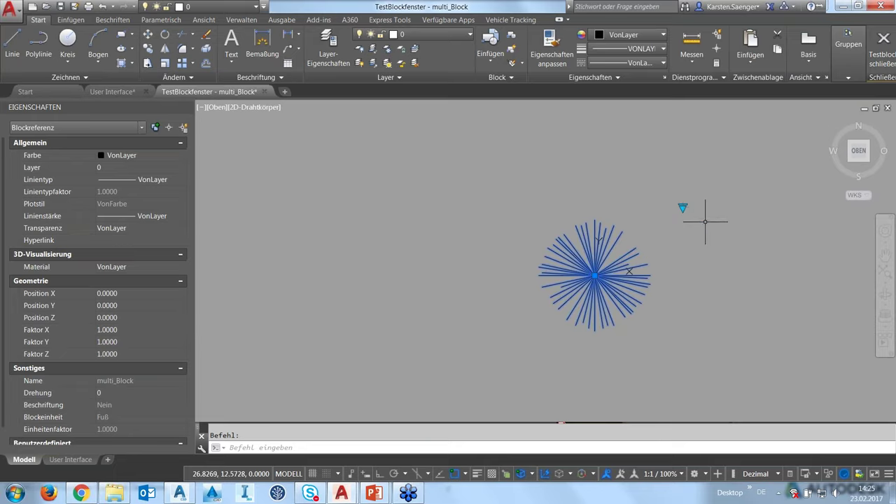
pyautogui.click(683, 206)
pyautogui.click(707, 230)
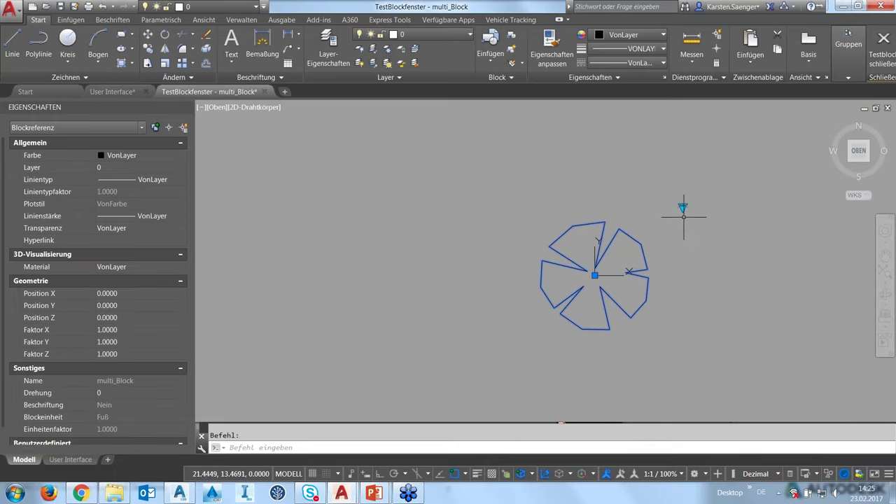
pyautogui.click(682, 208)
pyautogui.click(708, 243)
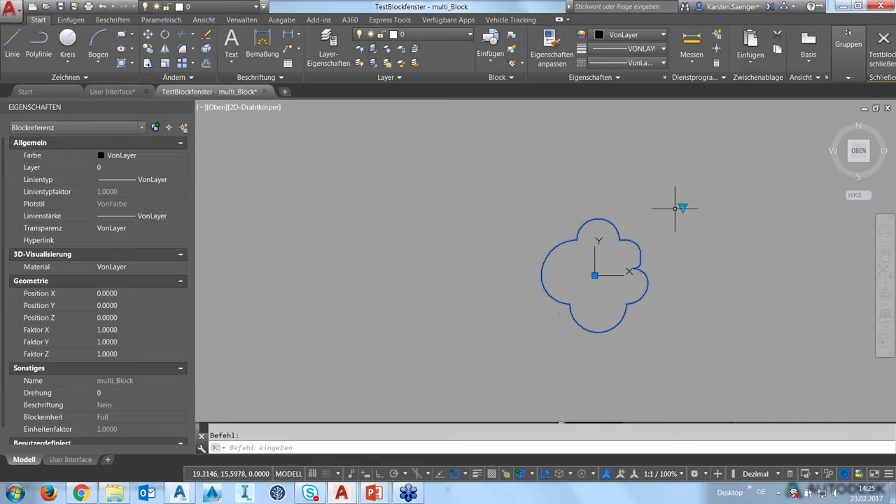
pyautogui.click(682, 207)
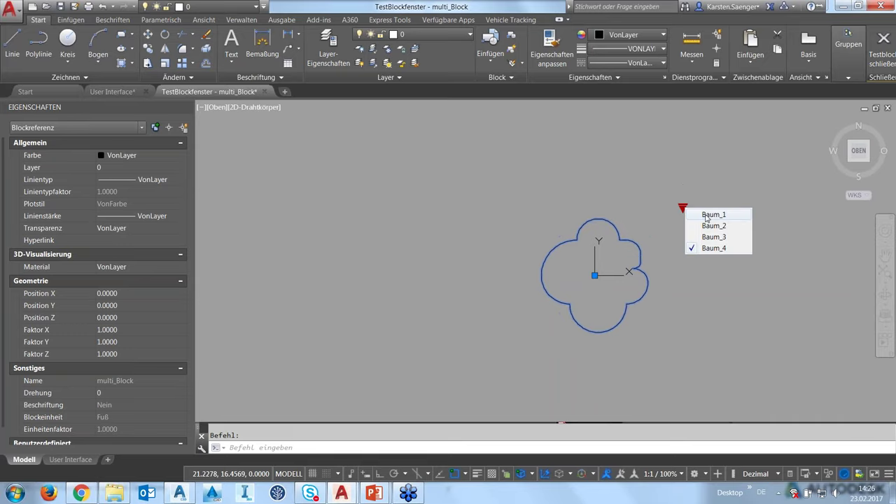
pyautogui.click(706, 218)
pyautogui.click(682, 207)
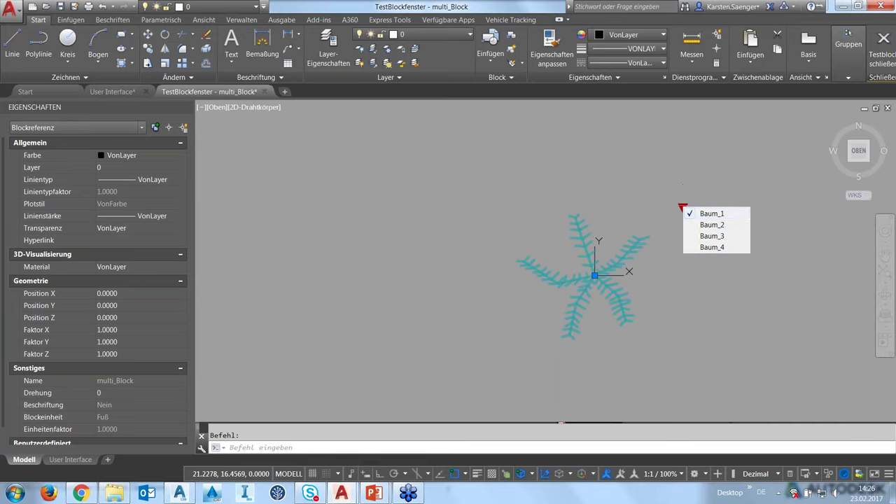
pyautogui.click(707, 225)
pyautogui.click(682, 208)
pyautogui.click(708, 213)
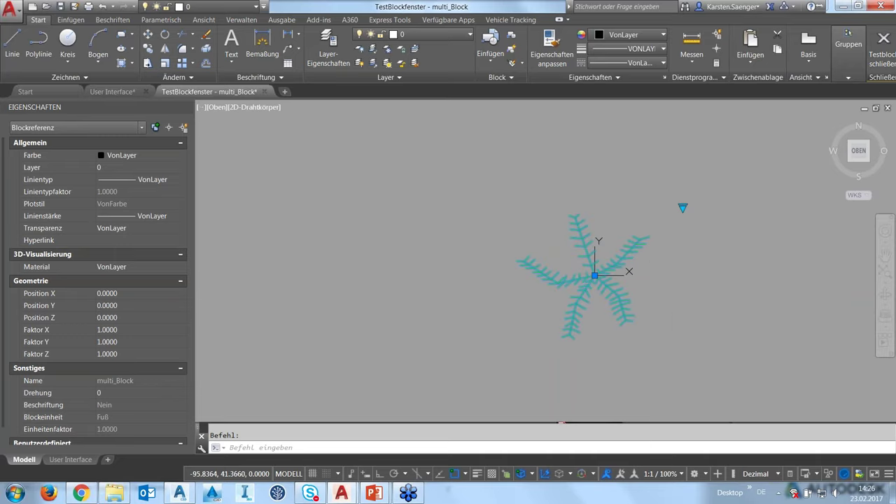
pyautogui.click(883, 49)
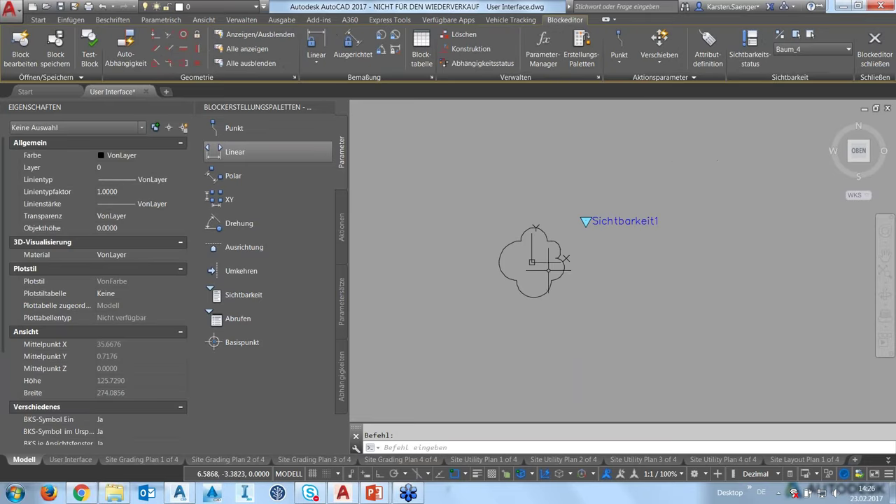
# - Close the Block Editor, saving the changes to multi_Block
pyautogui.click(874, 43)
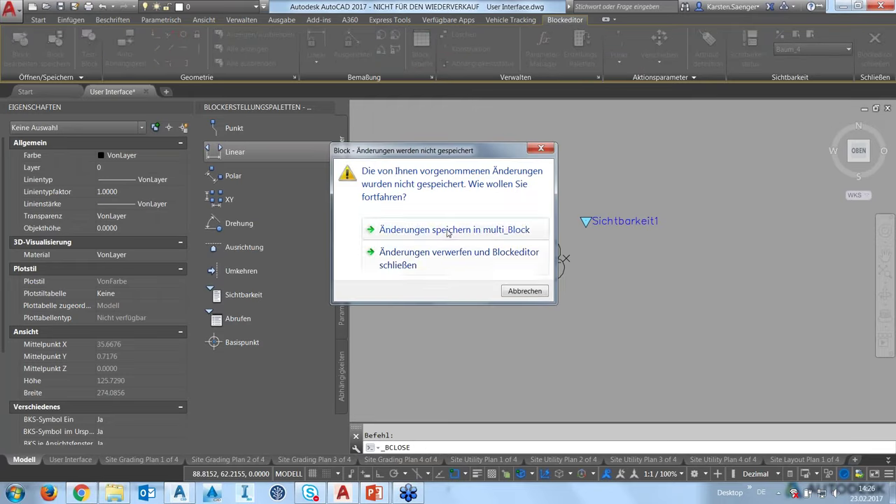
pyautogui.click(448, 231)
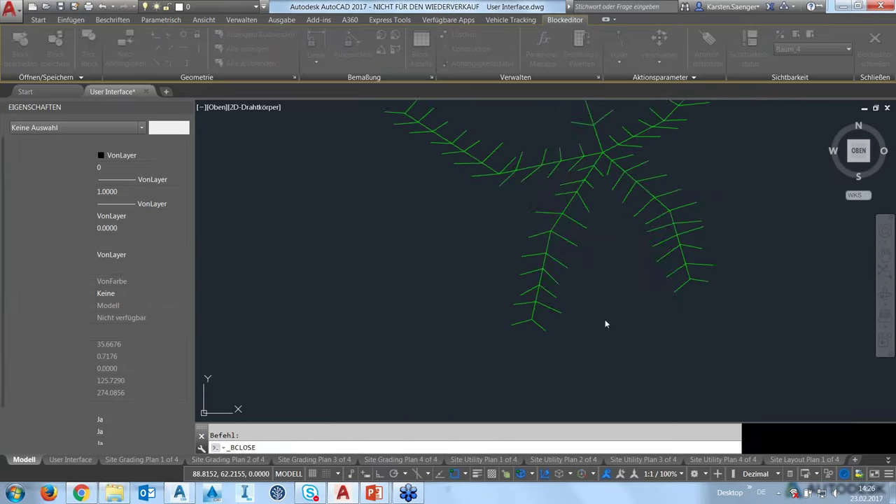
# - Zoom out, pan to the OAK tree beside SANBORN DRIVE and select it, showing layer 0, colour VonLayer
pyautogui.click(623, 305)
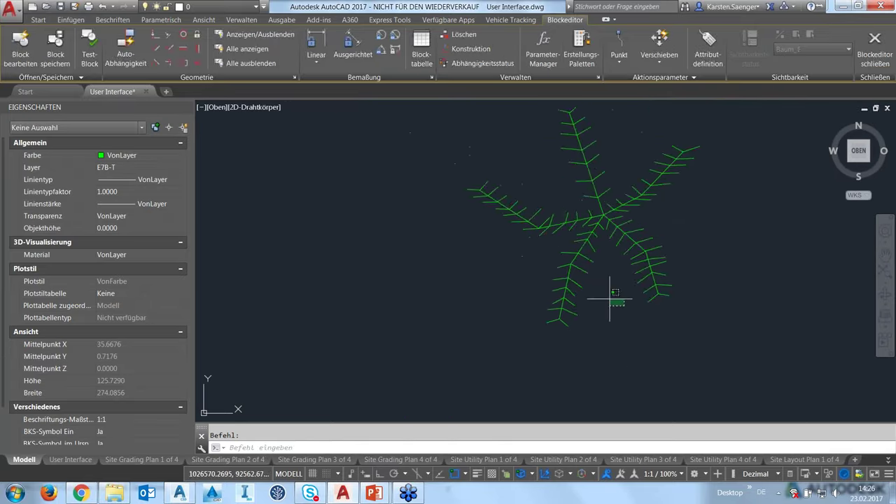
pyautogui.scroll(-2, 623, 305)
pyautogui.click(636, 356)
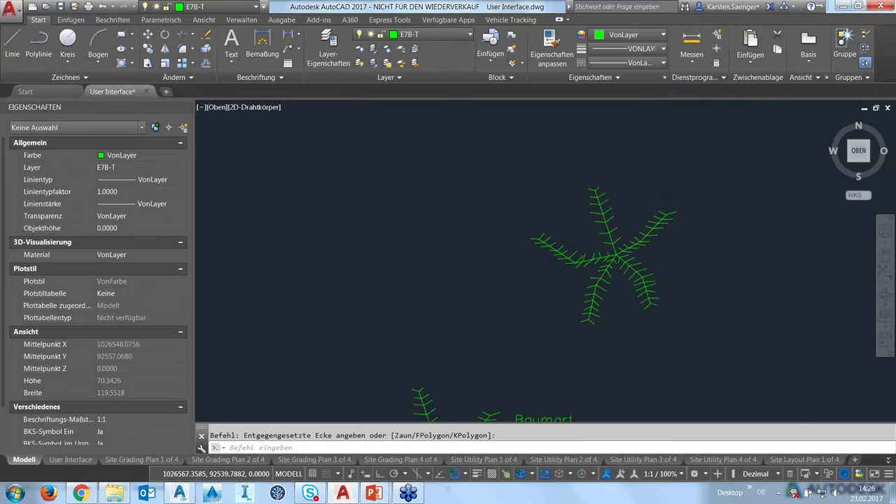
pyautogui.scroll(-2, 587, 384)
pyautogui.scroll(-2, 500, 355)
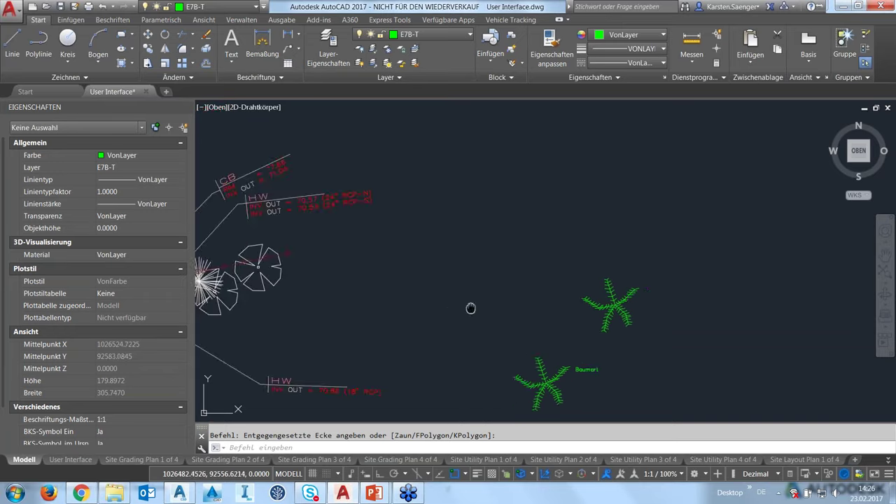
pyautogui.moveTo(470, 306); pyautogui.dragTo(663, 256, button='middle')
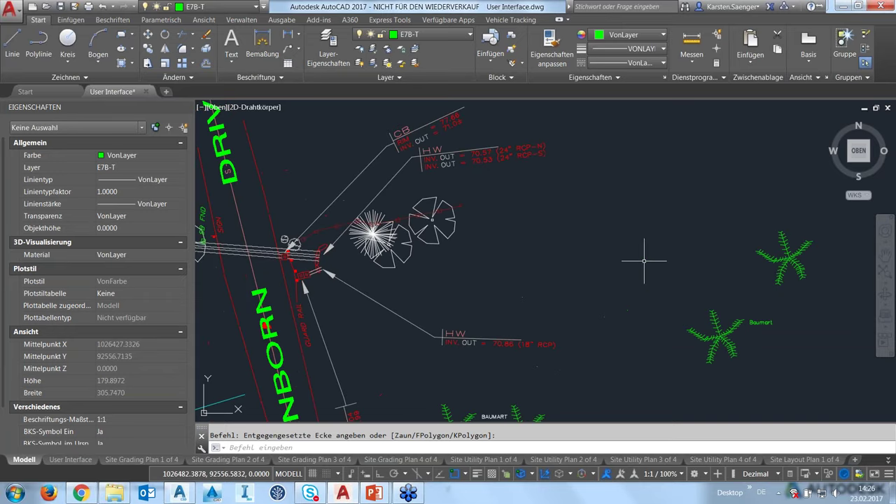
pyautogui.click(432, 242)
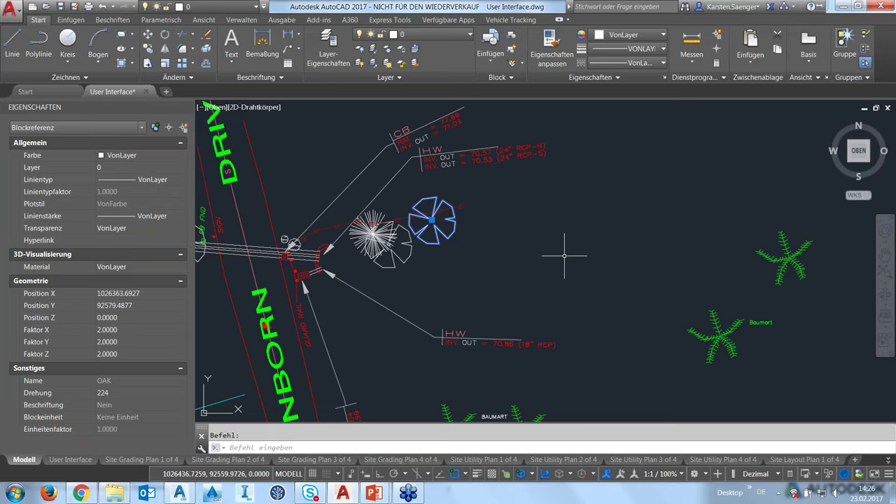
# - Set the OAK block's colour to red in the Properties palette
pyautogui.hotkey('ctrl', '1')
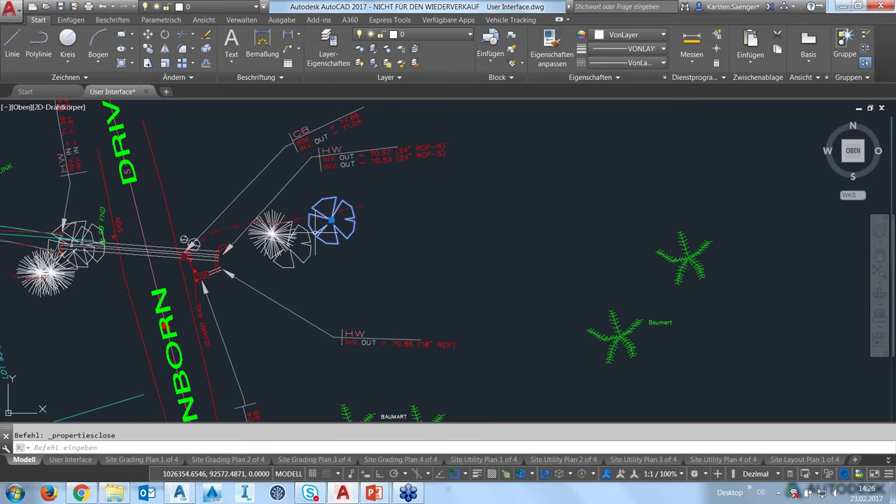
pyautogui.hotkey('ctrl', '1')
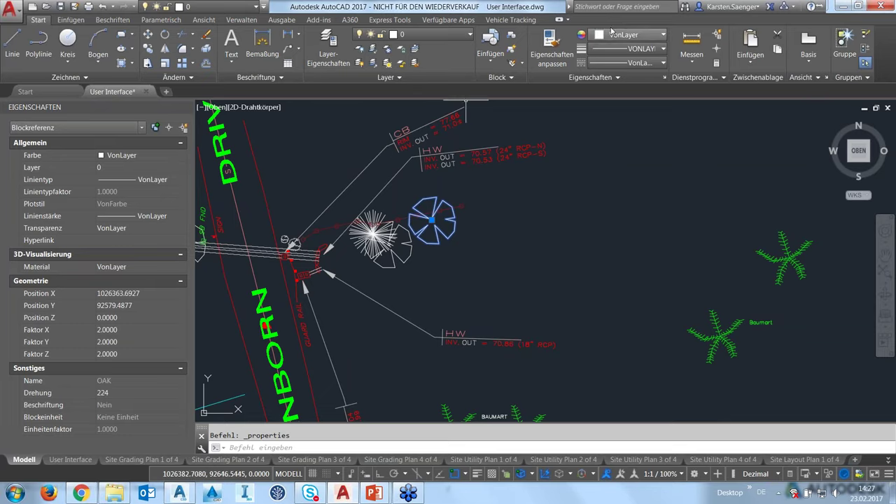
pyautogui.click(183, 160)
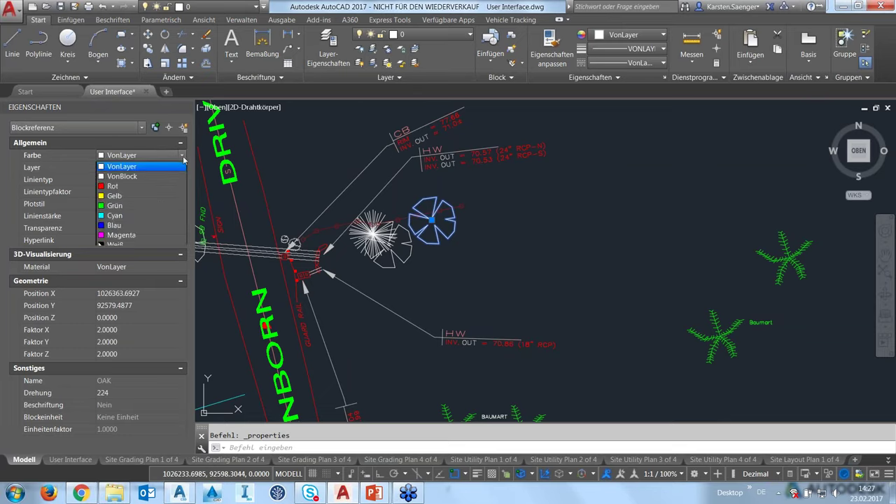
pyautogui.click(112, 186)
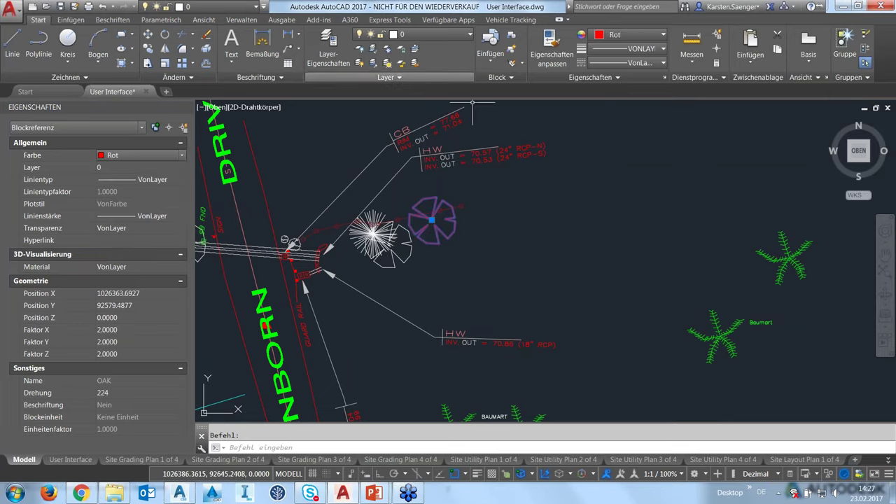
# - Move the OAK block onto layer P7FCT and set its colour back to VonLayer
pyautogui.click(469, 36)
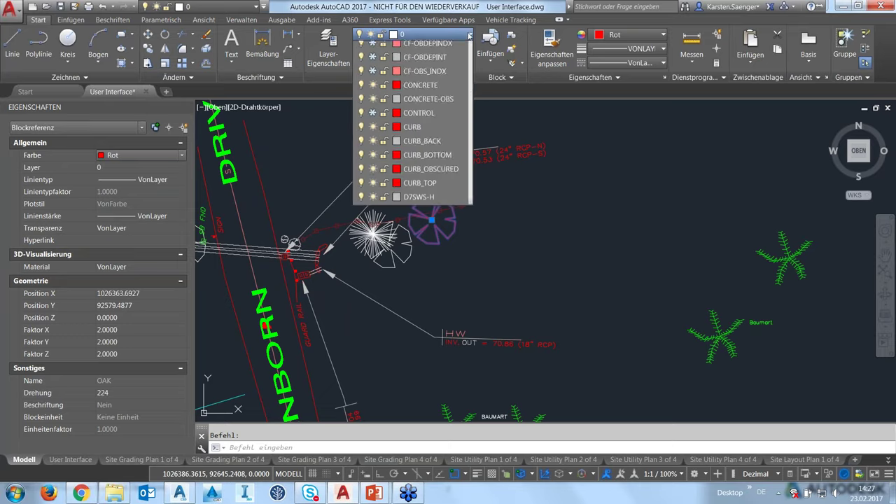
pyautogui.scroll(-15, 468, 279)
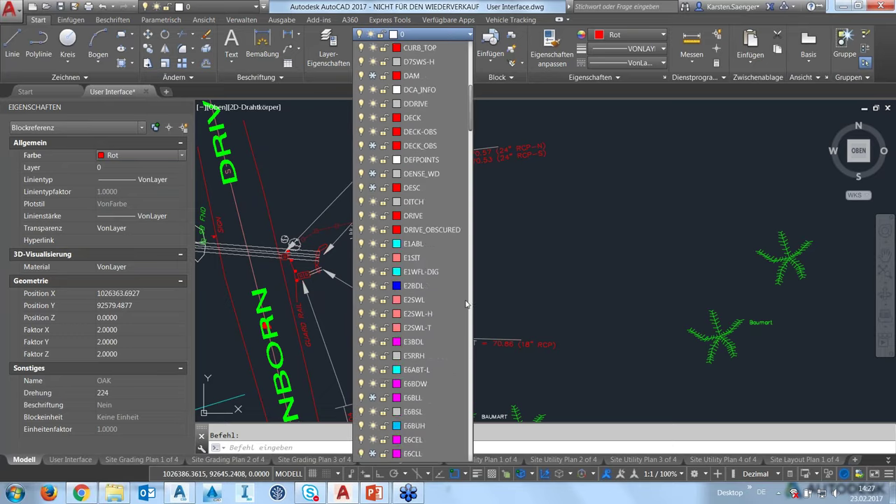
pyautogui.scroll(-15, 463, 354)
pyautogui.scroll(-10, 376, 252)
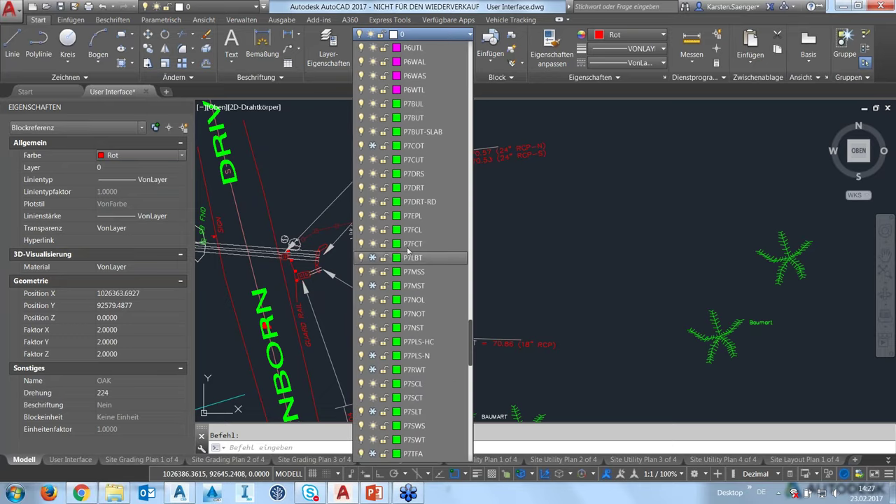
pyautogui.click(493, 250)
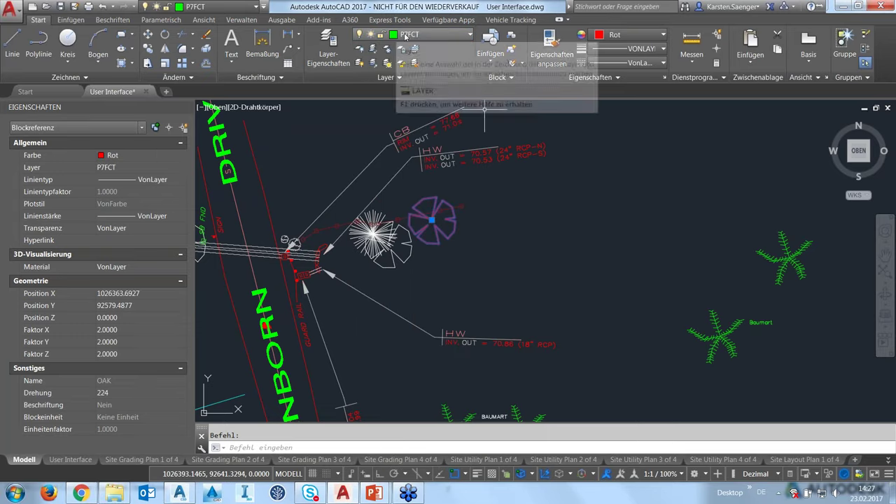
pyautogui.click(147, 154)
pyautogui.click(182, 155)
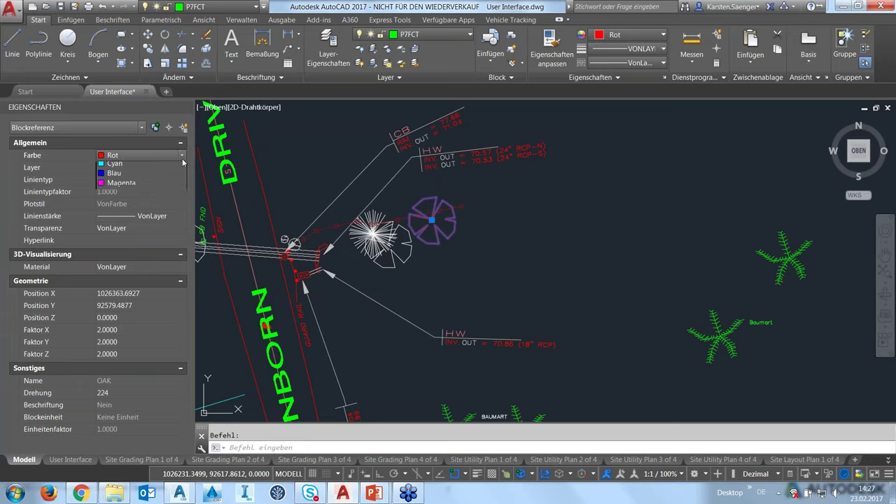
pyautogui.click(130, 166)
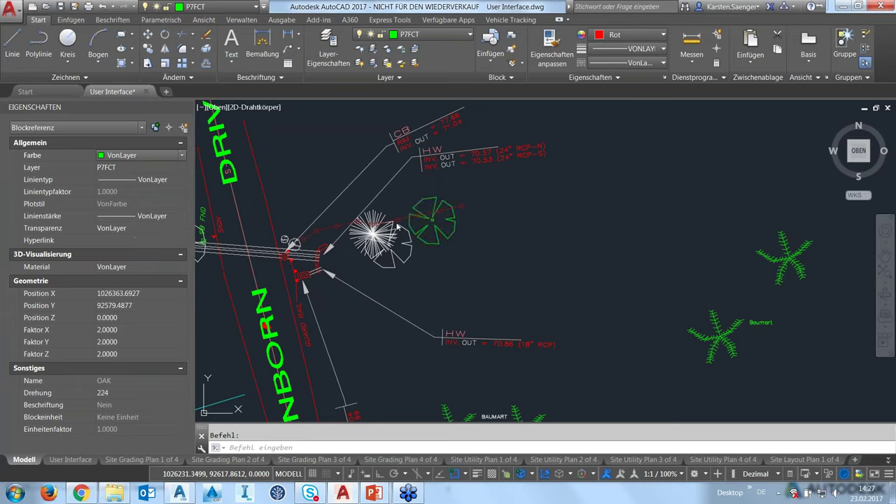
# - Start and cancel the BLOCK command, then reselect the OAK block and open its context menu
pyautogui.write('^^')
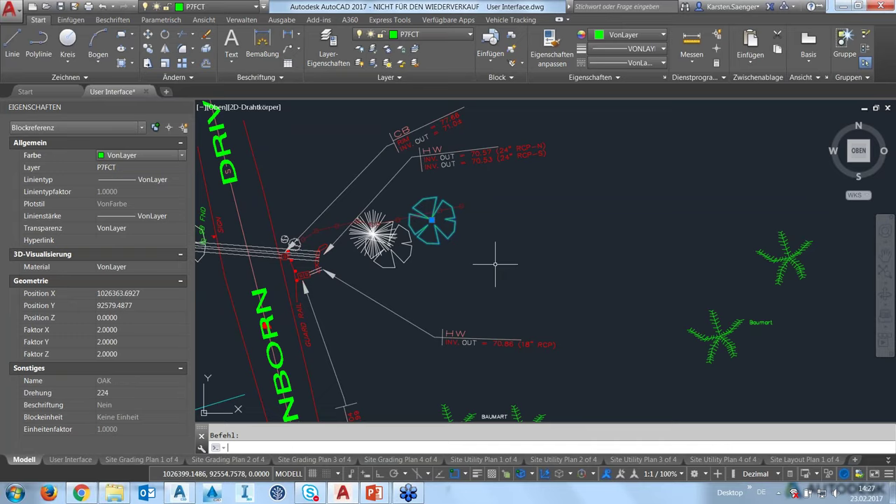
pyautogui.write('b')
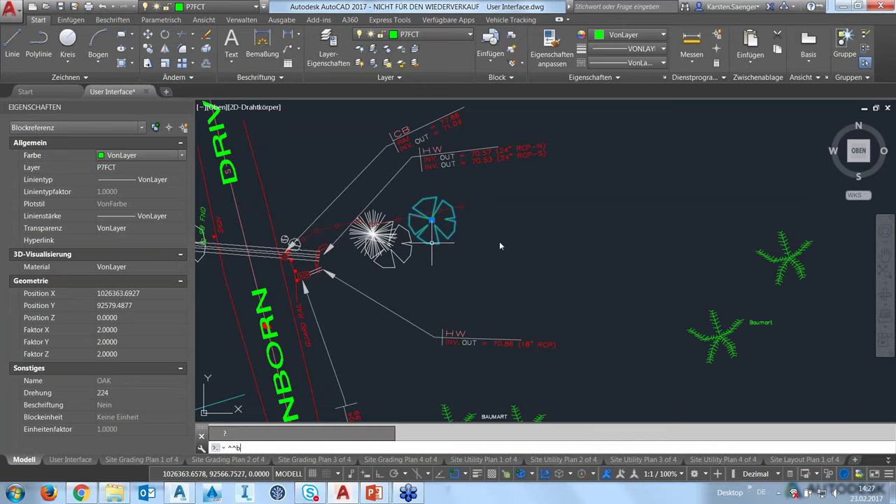
pyautogui.write('lock')
pyautogui.press('Return')
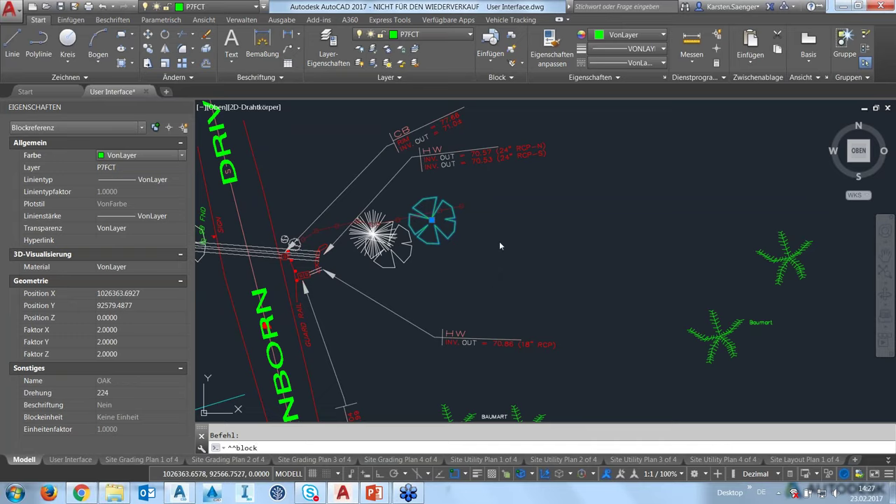
pyautogui.write('bl')
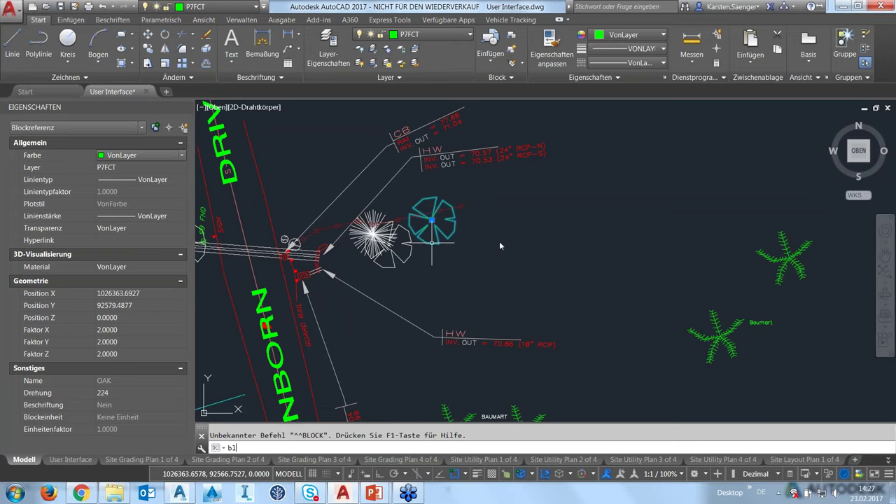
pyautogui.write('ock')
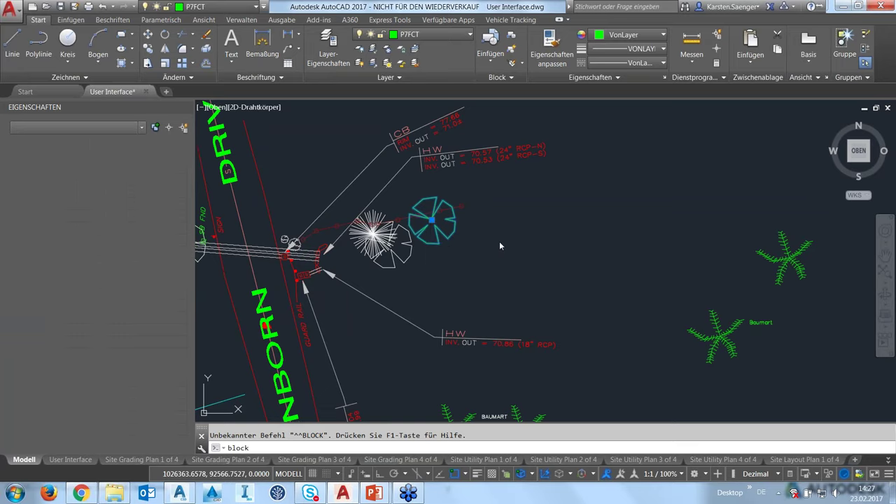
pyautogui.press('Return')
pyautogui.click(286, 320)
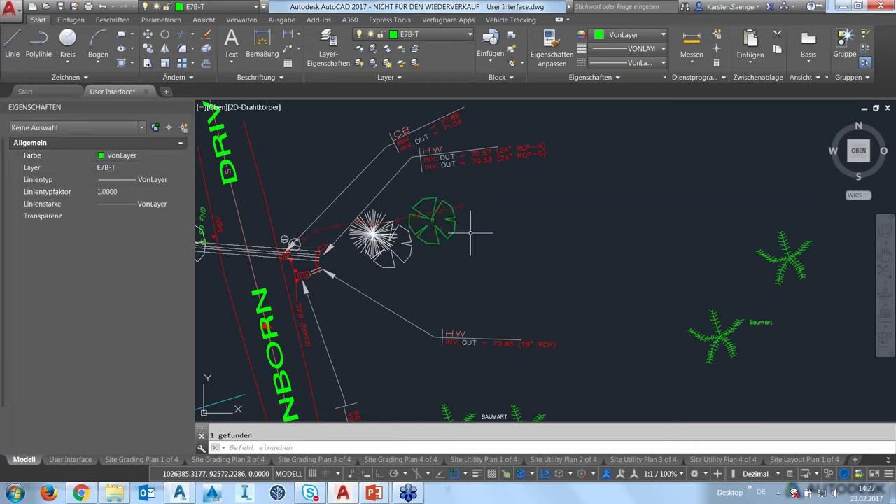
pyautogui.click(444, 238)
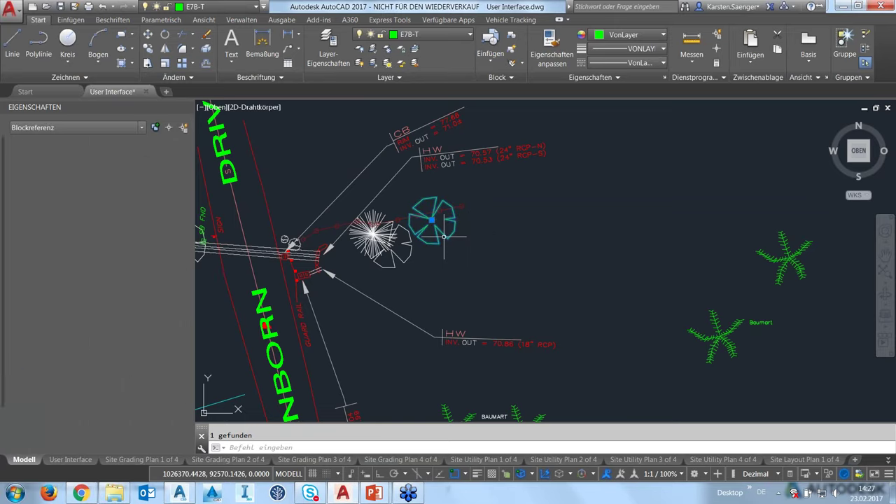
pyautogui.rightClick(522, 183)
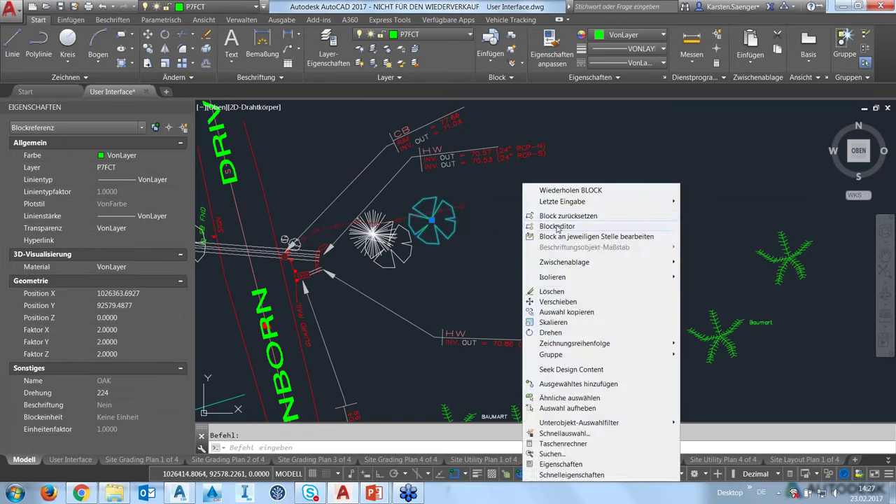
# - In the Block Editor, set OAK's 11 tree polylines to colour VonLayer, then save and close
pyautogui.click(557, 227)
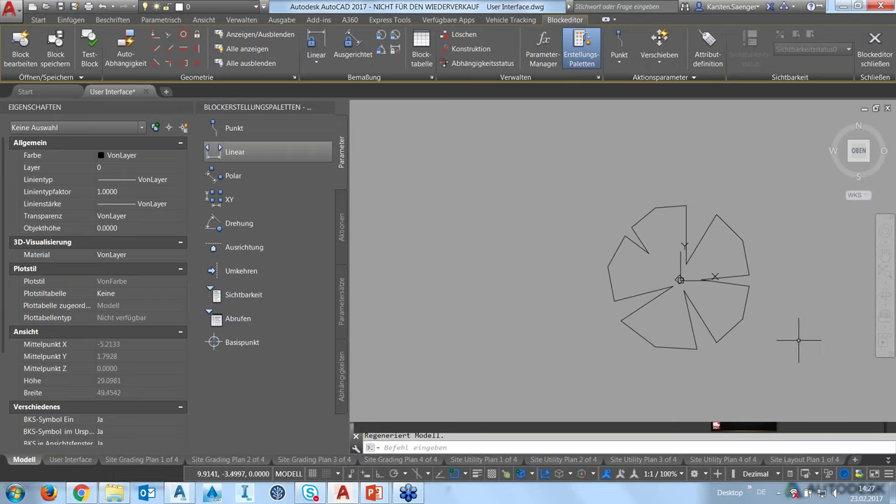
pyautogui.click(793, 340)
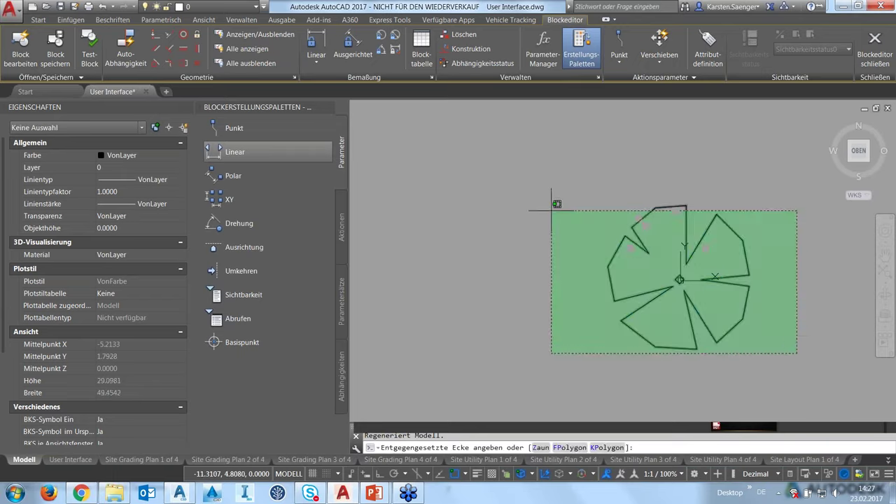
pyautogui.click(550, 208)
pyautogui.click(551, 208)
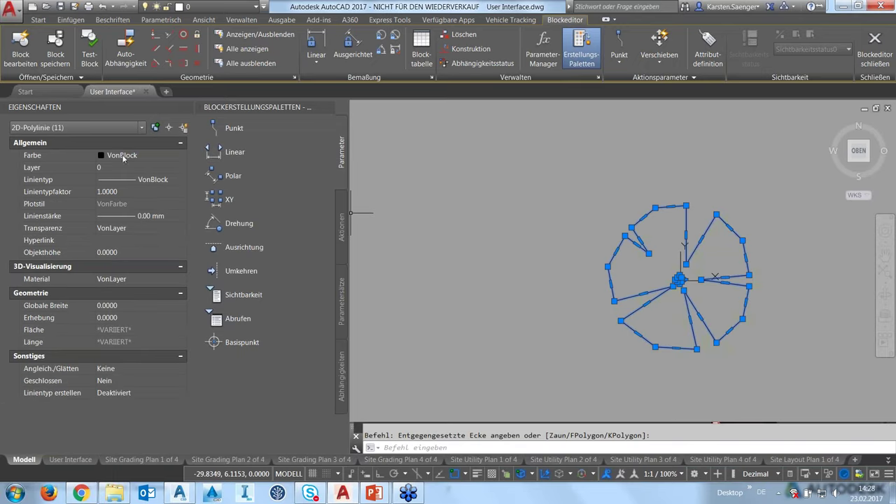
pyautogui.click(144, 158)
pyautogui.click(182, 157)
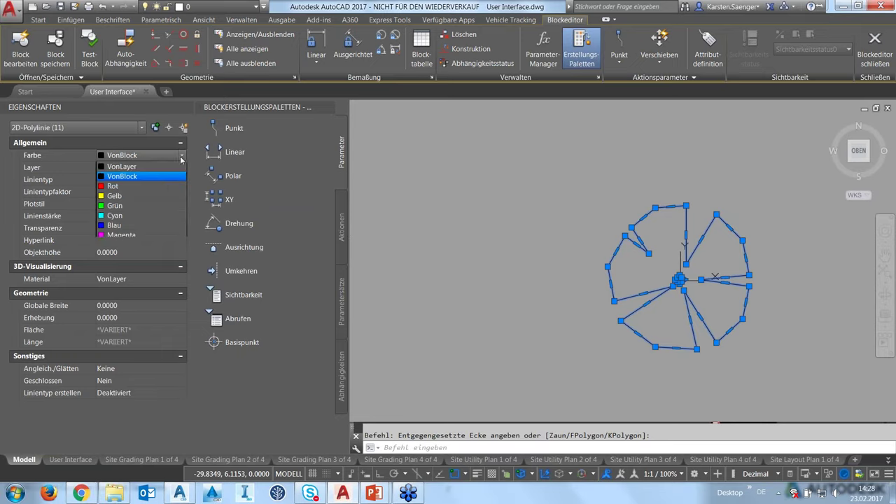
pyautogui.click(126, 167)
pyautogui.click(874, 47)
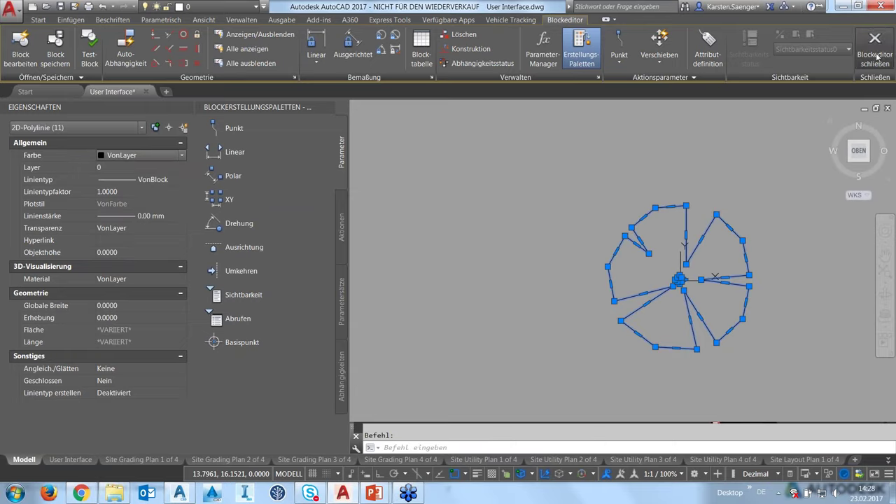
pyautogui.click(437, 231)
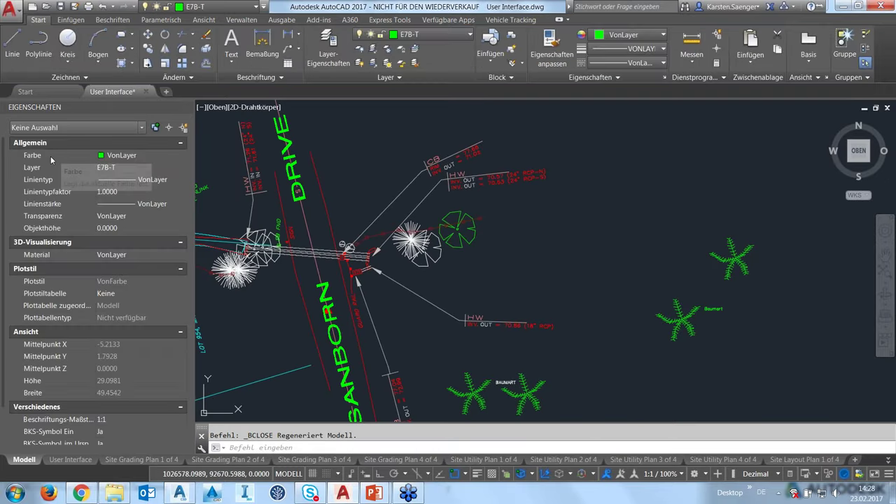
pyautogui.moveTo(140, 155)
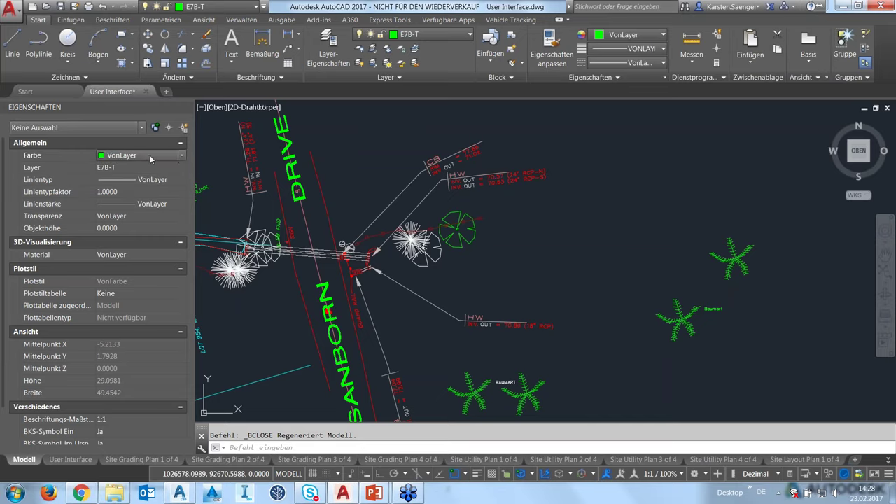
# - Make red the current colour and move the OAK tree block onto layer PAPER
pyautogui.click(181, 158)
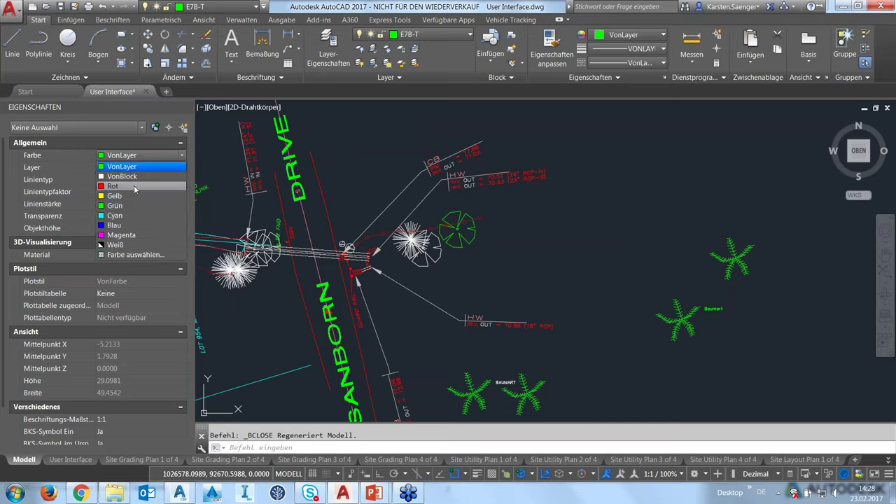
pyautogui.click(134, 184)
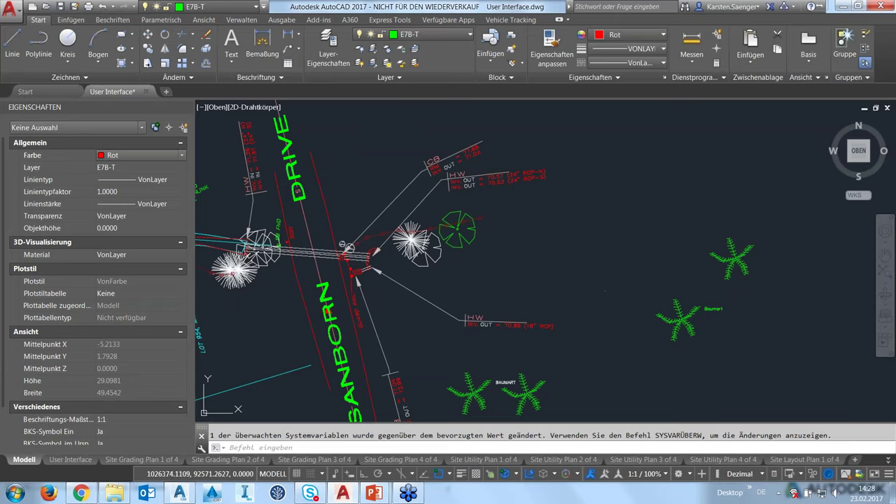
pyautogui.click(471, 240)
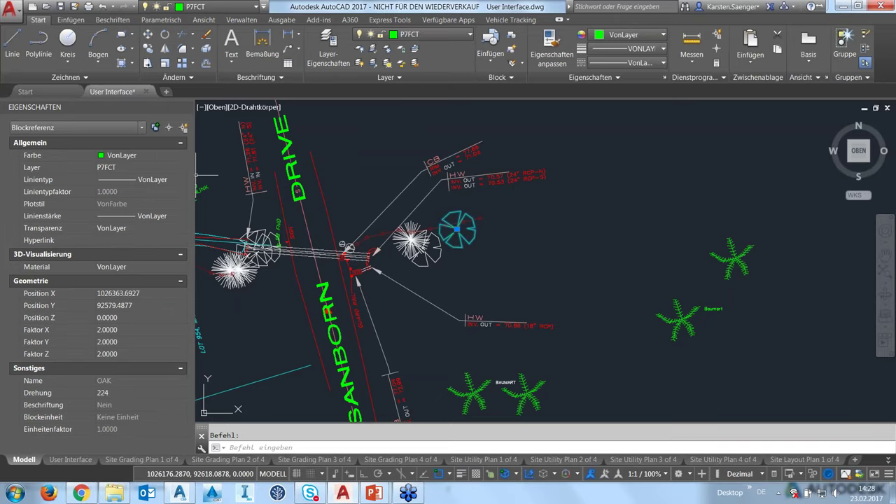
pyautogui.click(454, 33)
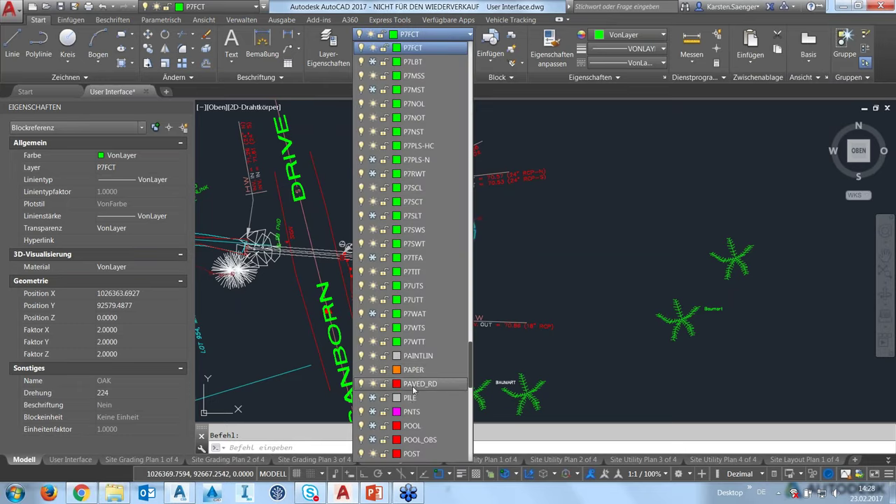
pyautogui.click(567, 330)
pyautogui.click(463, 232)
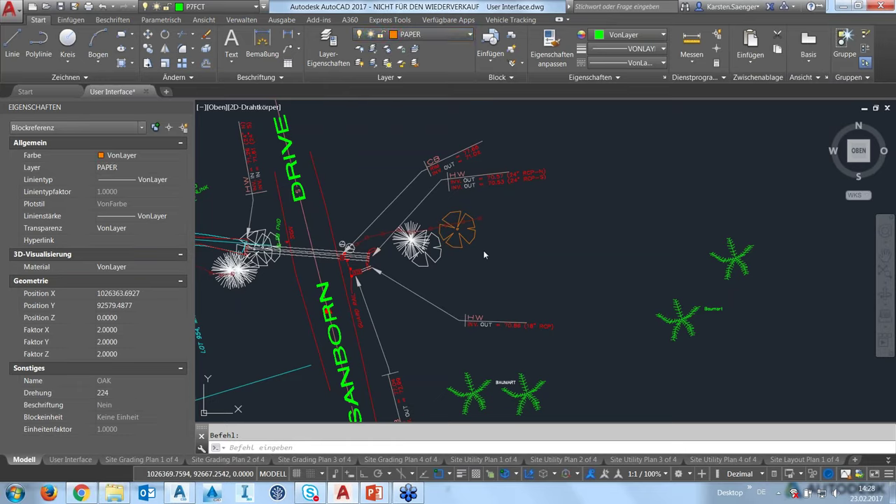
pyautogui.click(474, 276)
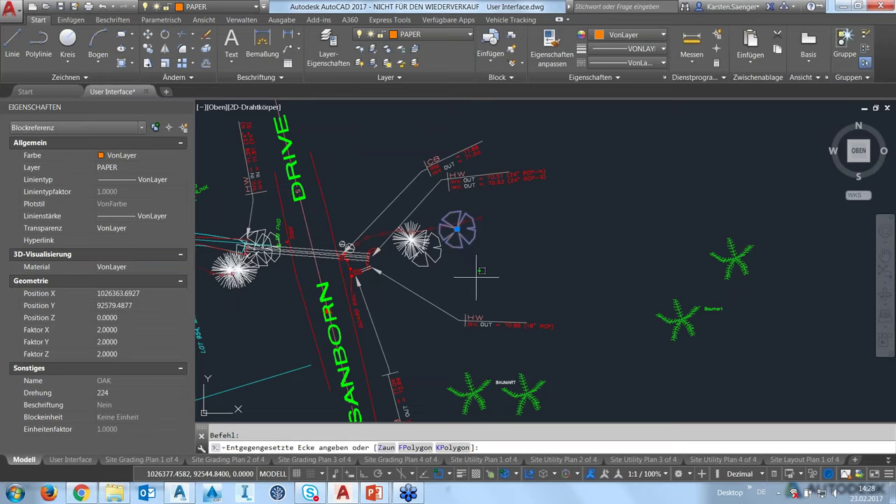
pyautogui.press('Escape')
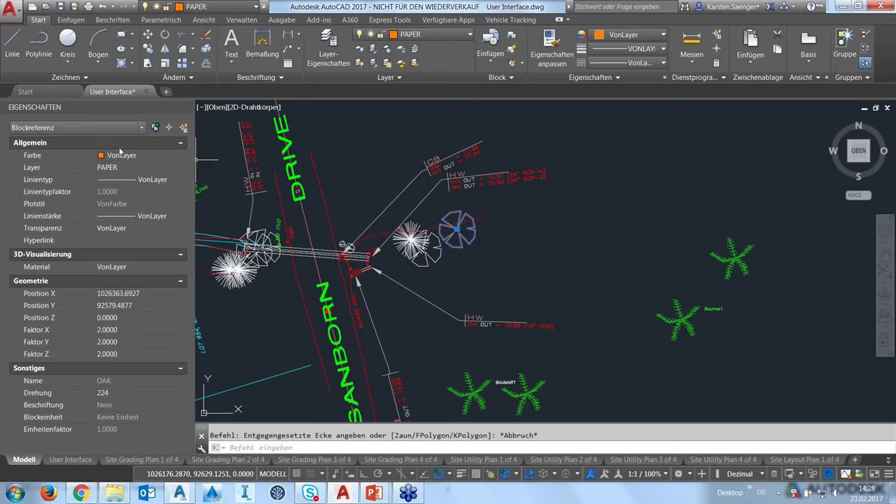
# - Override the tree block's colour to Rot (red) in the Properties palette
pyautogui.click(121, 157)
pyautogui.click(122, 157)
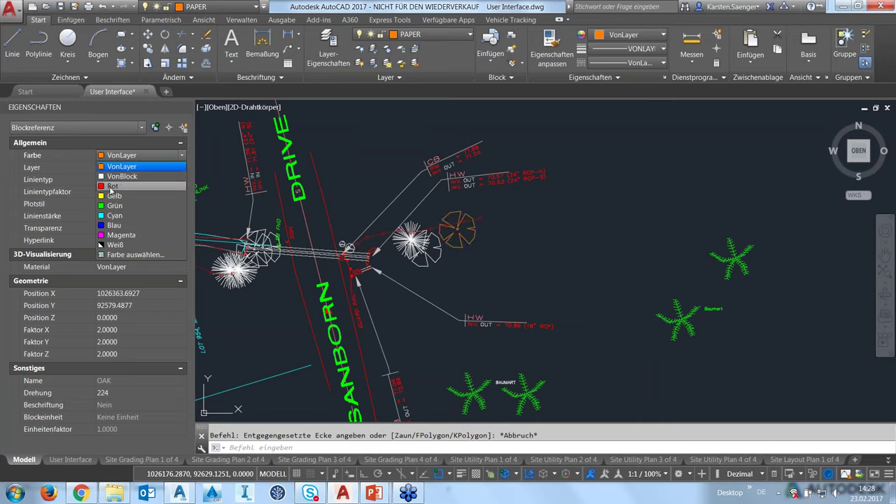
pyautogui.click(112, 192)
pyautogui.click(499, 284)
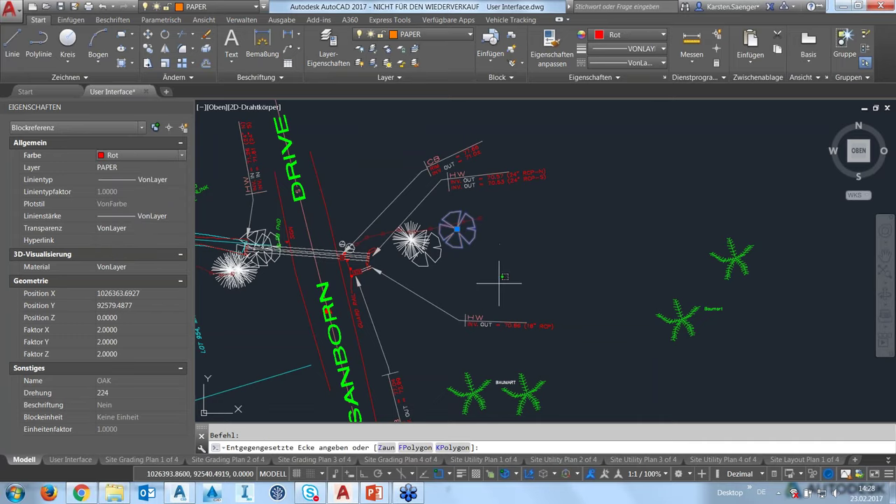
pyautogui.press('Escape')
pyautogui.click(499, 284)
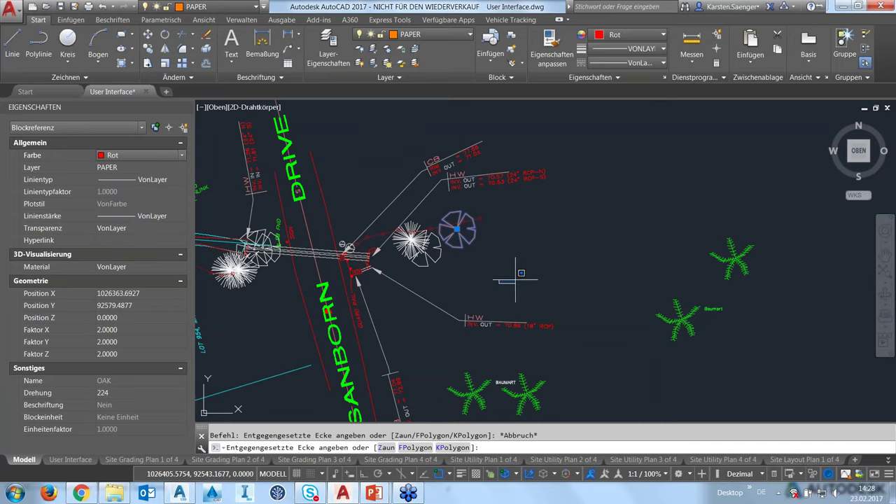
pyautogui.click(519, 279)
pyautogui.click(518, 280)
pyautogui.press('Escape')
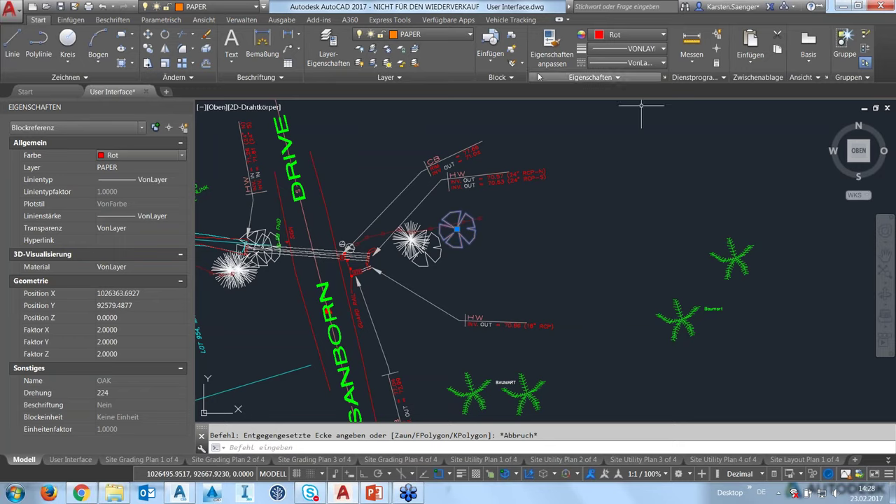
# - Edit OAK in the Block Editor so all 11 tree polylines use VonBlock colour, and save
pyautogui.rightClick(688, 181)
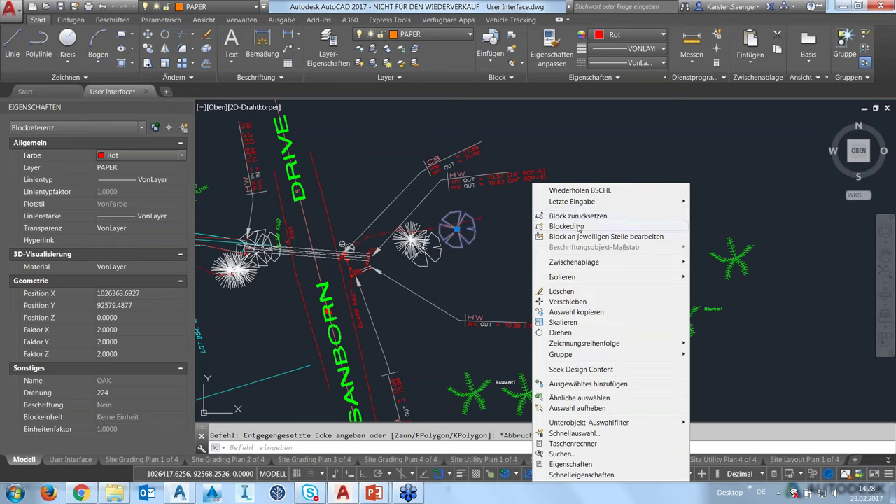
pyautogui.click(721, 226)
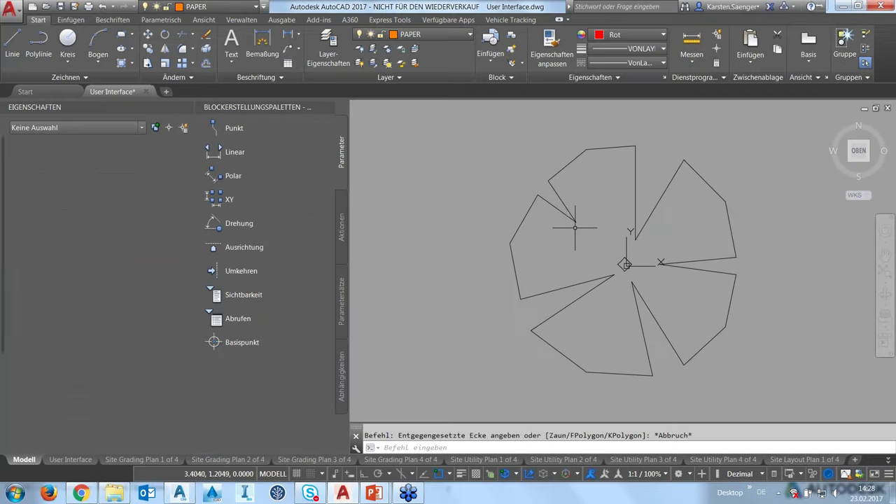
pyautogui.click(768, 395)
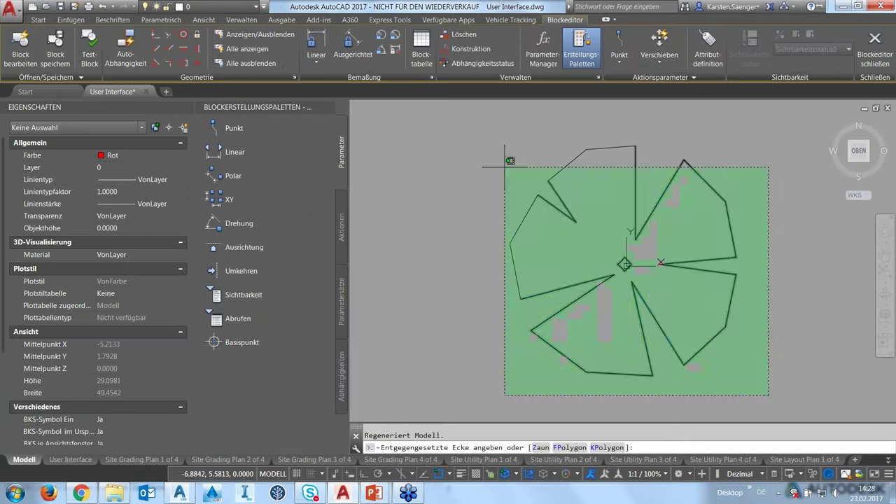
pyautogui.click(509, 160)
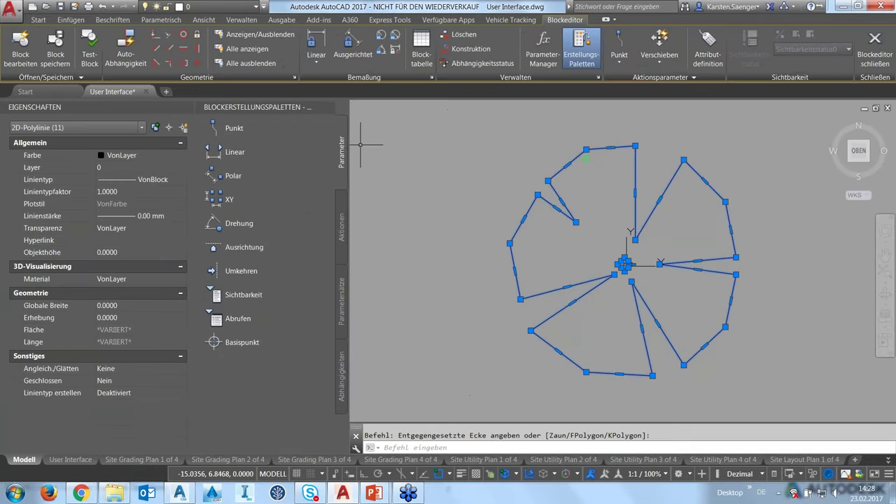
pyautogui.click(181, 157)
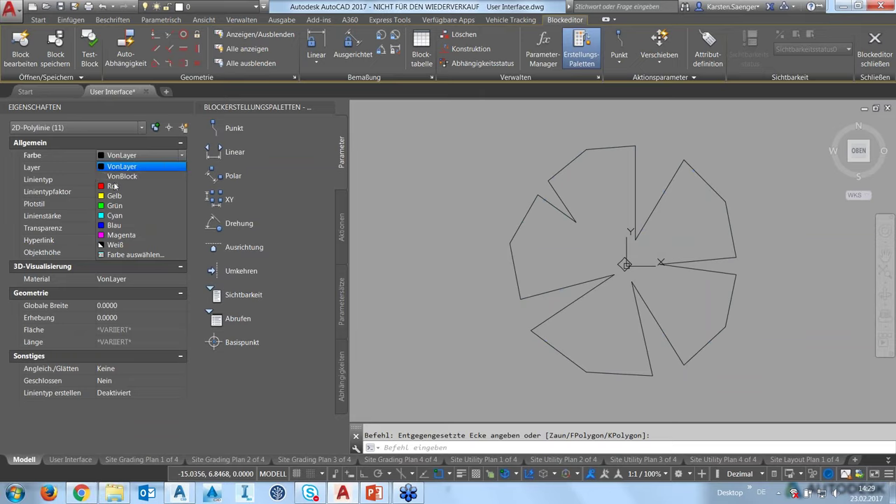
pyautogui.click(120, 176)
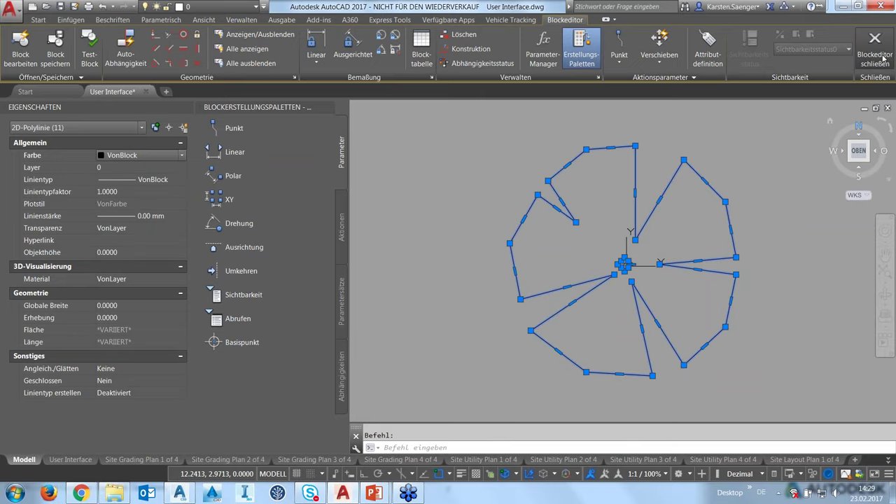
pyautogui.press('Escape')
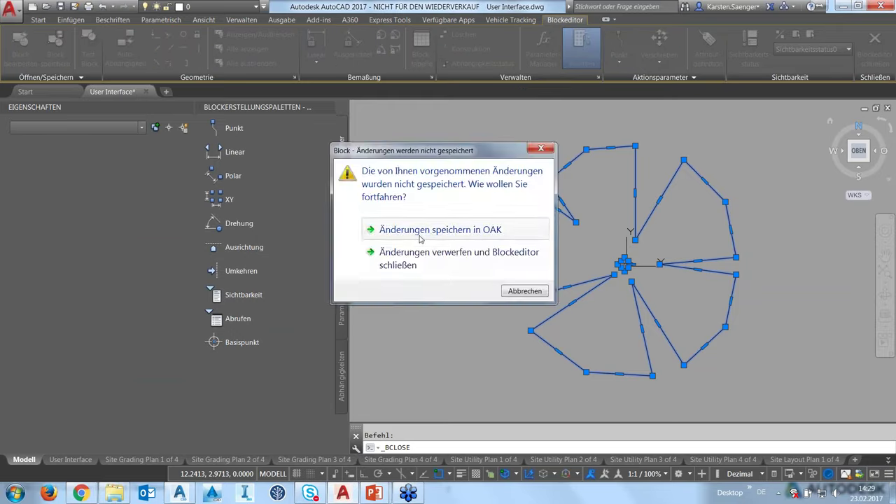
pyautogui.click(429, 231)
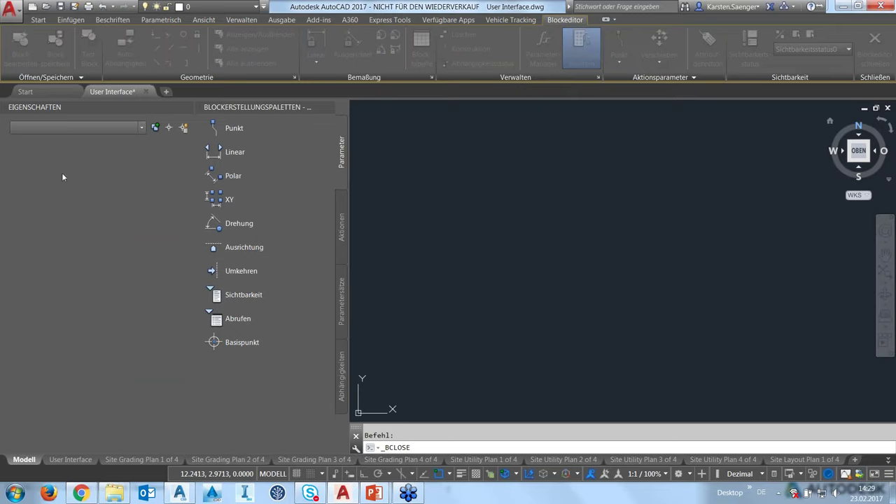
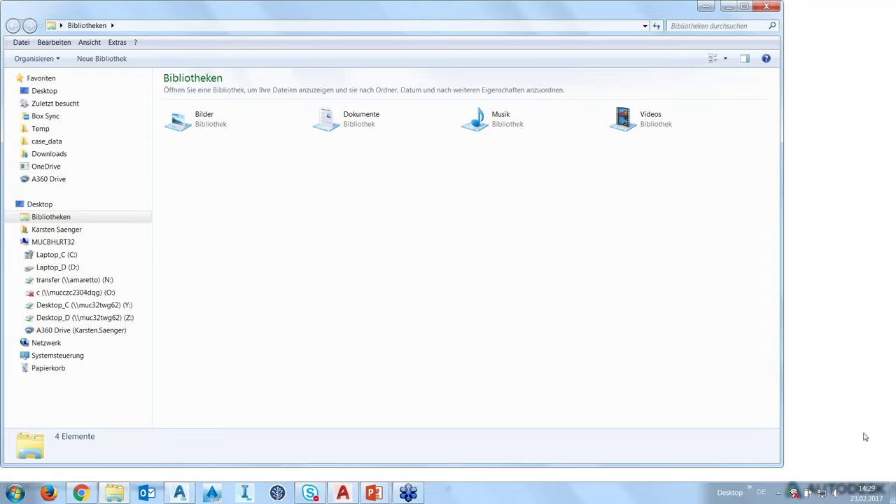
# - Zoom in on the tree blocks beside Sanborn Drive and begin typing the UMBENENN command
pyautogui.click(729, 123)
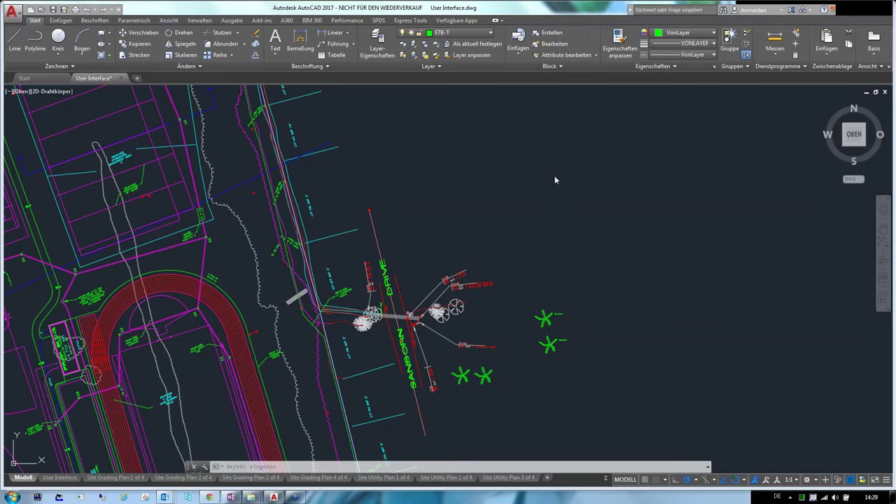
pyautogui.click(542, 194)
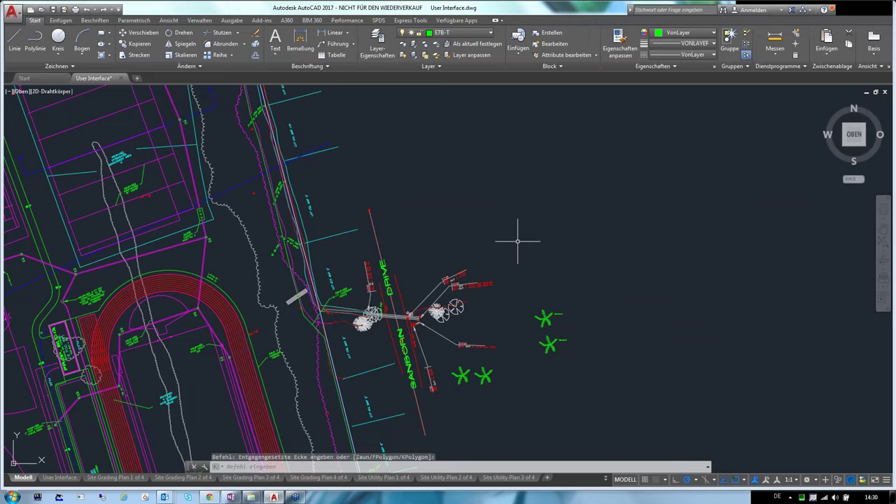
pyautogui.moveTo(520, 253); pyautogui.dragTo(519, 202, button='middle')
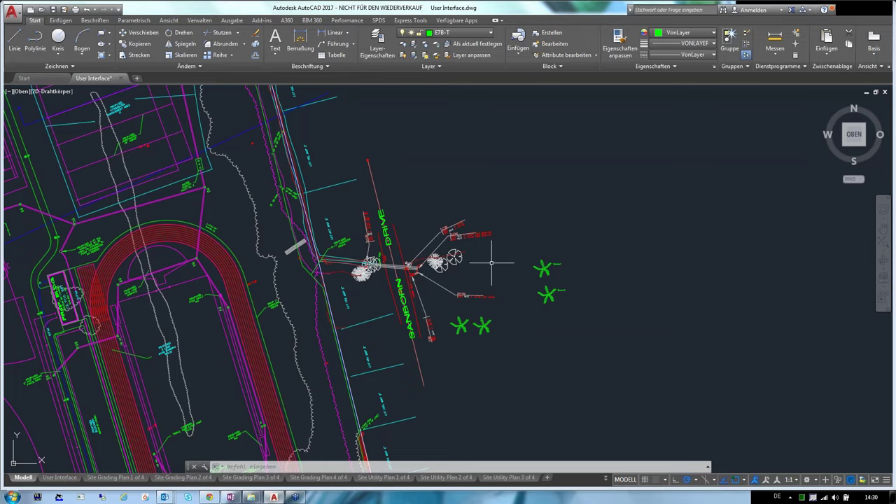
pyautogui.moveTo(478, 263); pyautogui.dragTo(490, 264, button='middle')
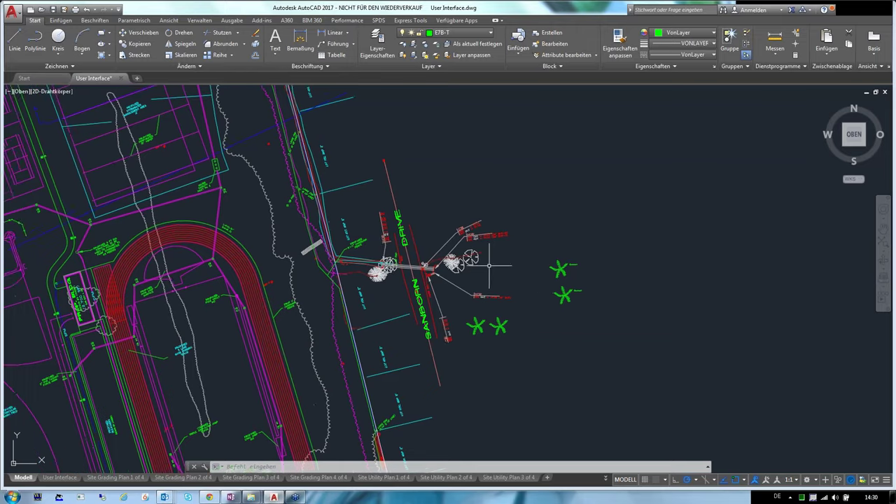
pyautogui.scroll(5, 482, 262)
pyautogui.click(437, 246)
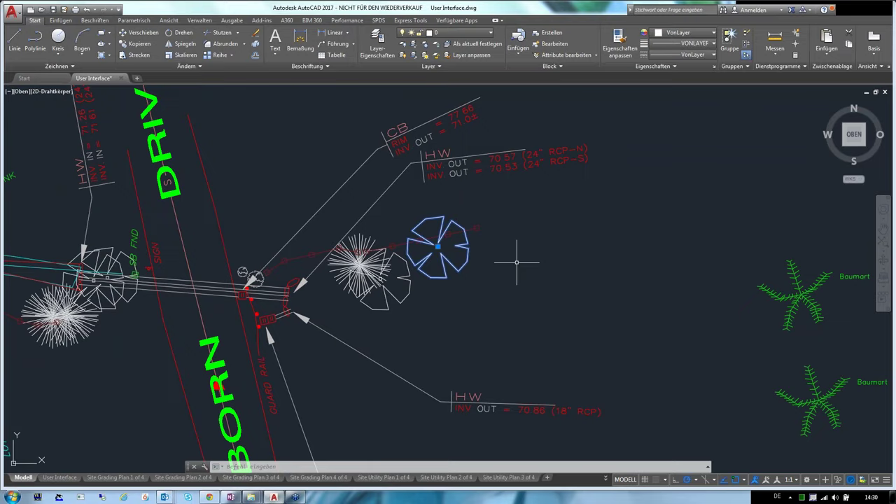
pyautogui.moveTo(508, 261); pyautogui.dragTo(534, 280, button='middle')
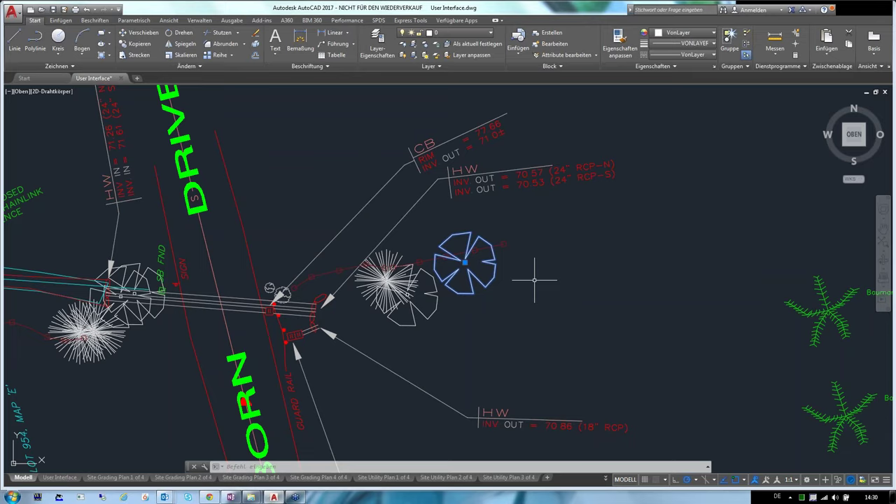
pyautogui.write('unbenne')
# - Open the Umbenennen dialog and browse the list of block names
pyautogui.press('Down')
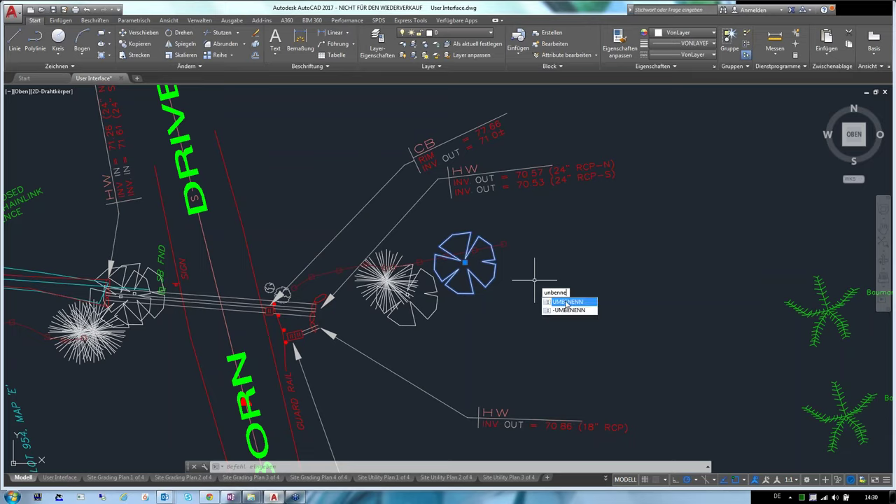
pyautogui.press('Return')
pyautogui.moveTo(448, 175); pyautogui.dragTo(313, 175)
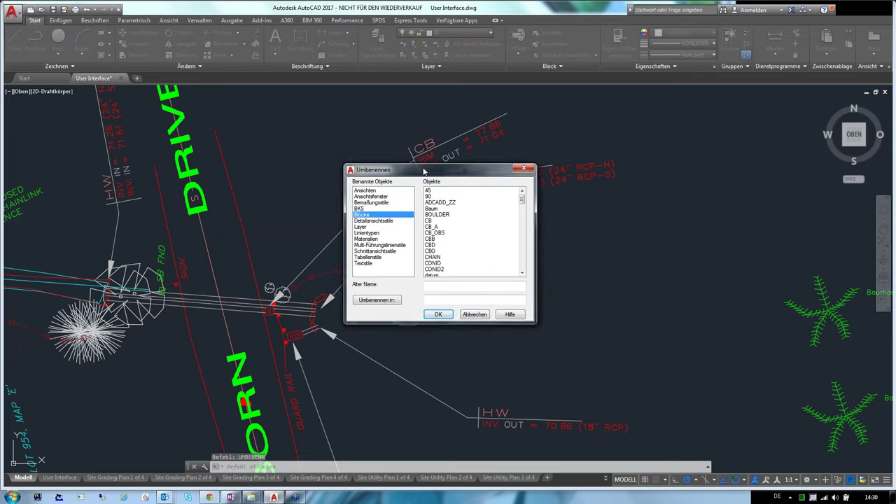
pyautogui.click(323, 192)
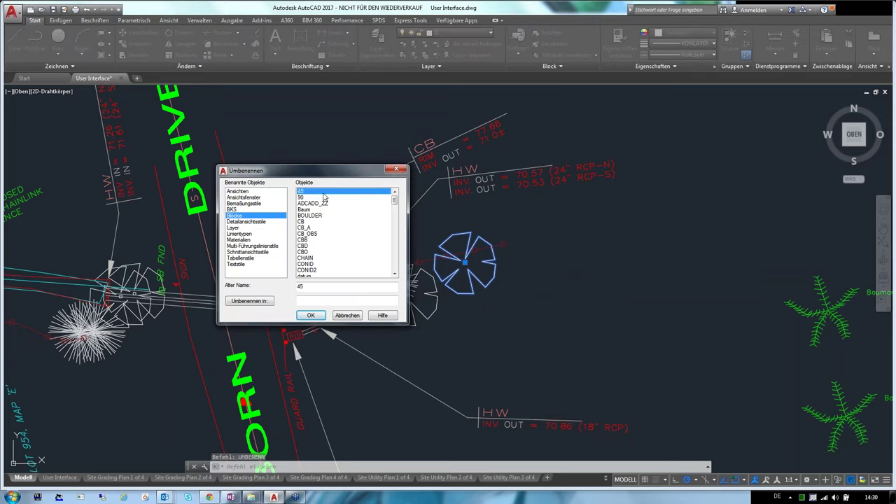
pyautogui.click(394, 217)
pyautogui.moveTo(394, 219); pyautogui.dragTo(395, 247)
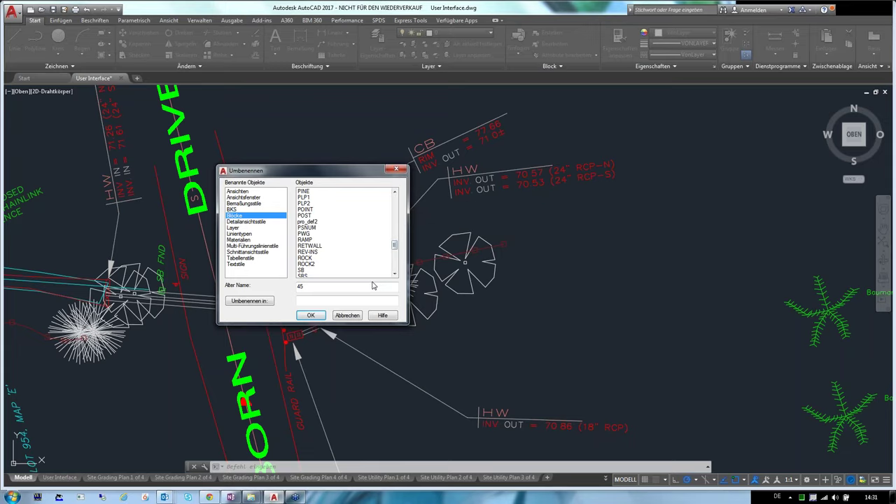
pyautogui.click(307, 258)
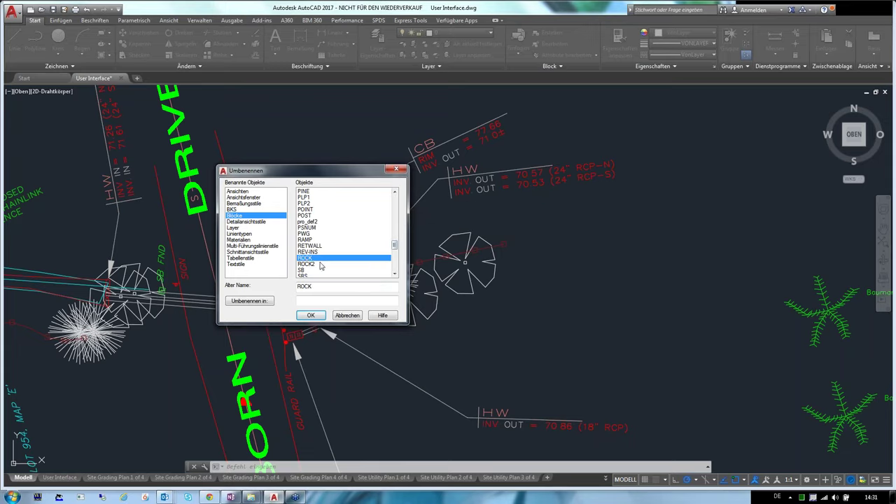
pyautogui.scroll(-1, 324, 268)
pyautogui.scroll(-1, 331, 253)
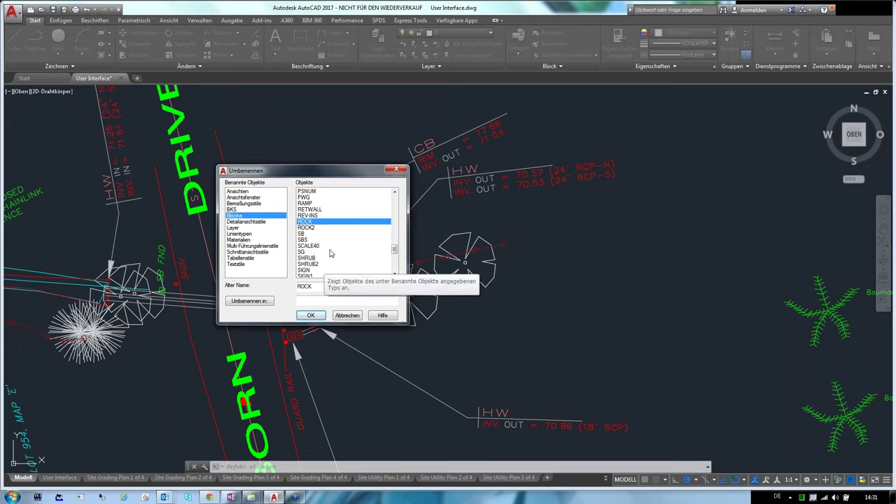
pyautogui.scroll(-2, 331, 254)
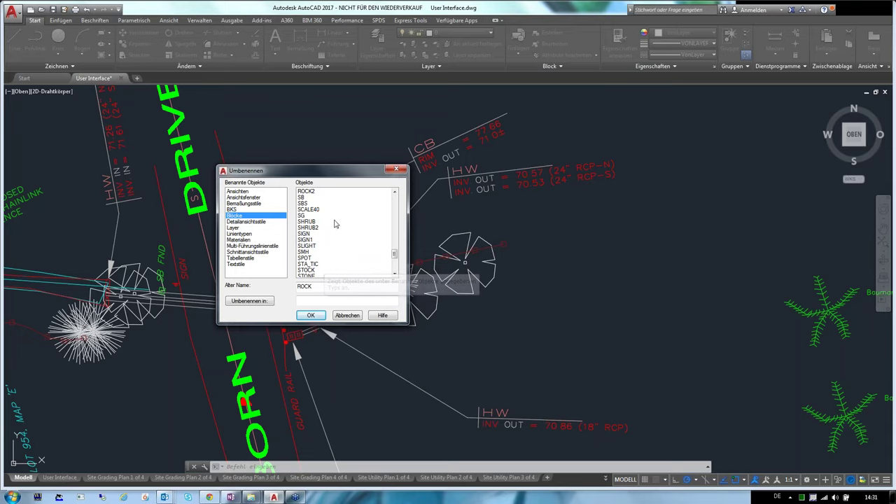
pyautogui.scroll(3, 334, 224)
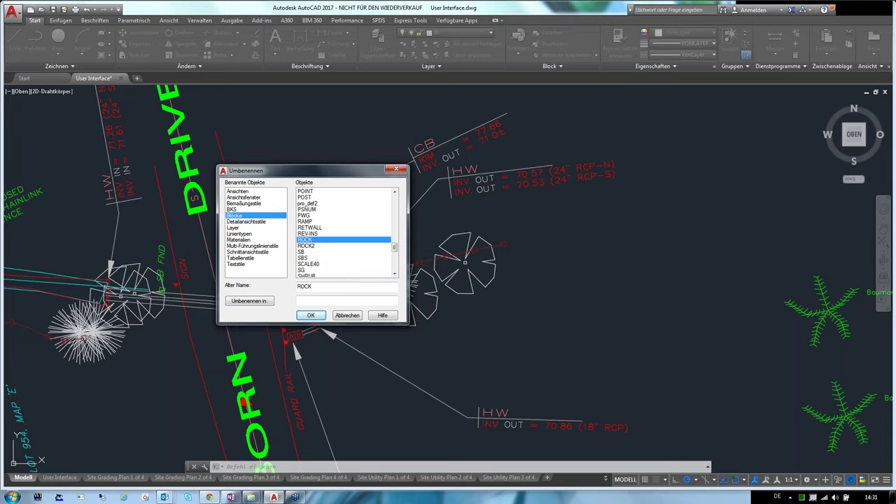
pyautogui.click(232, 216)
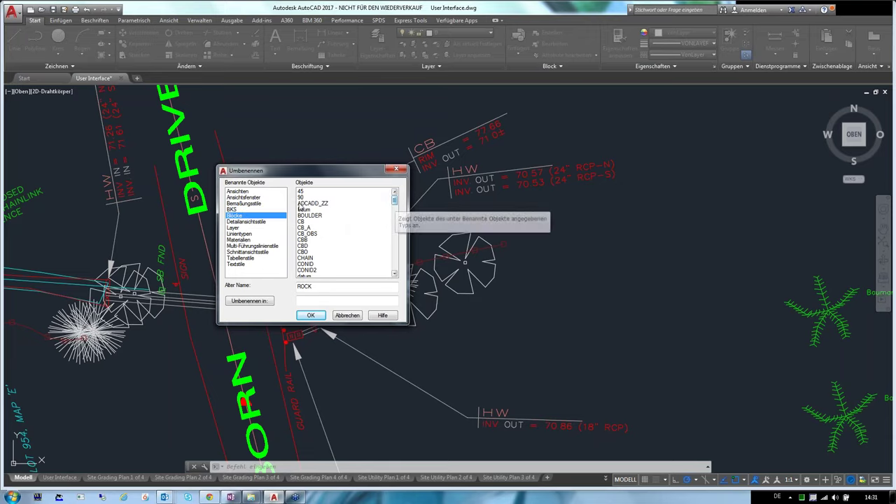
# - Rename the block Baum to Alt_baum and confirm with OK
pyautogui.click(306, 210)
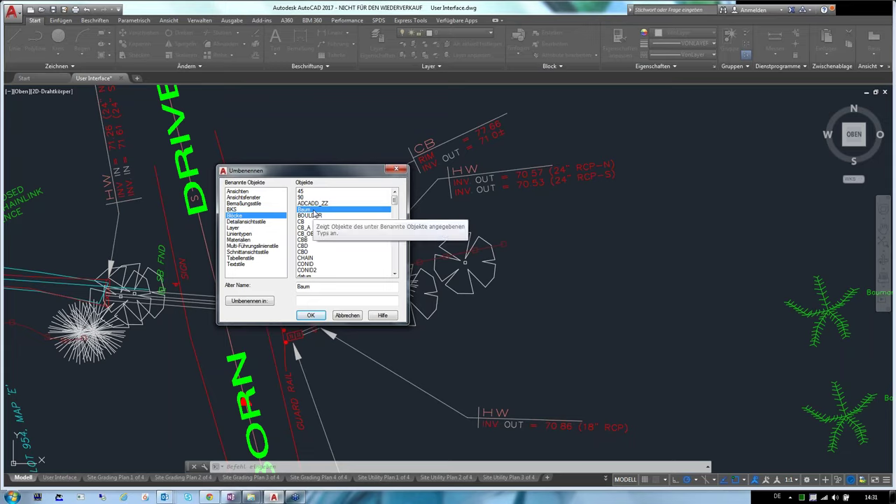
pyautogui.click(319, 299)
pyautogui.write('Alt_baum')
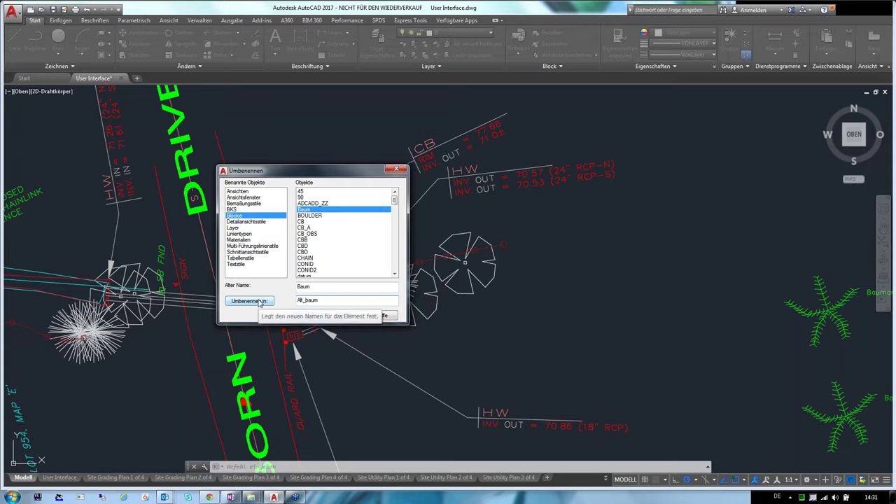
pyautogui.click(260, 302)
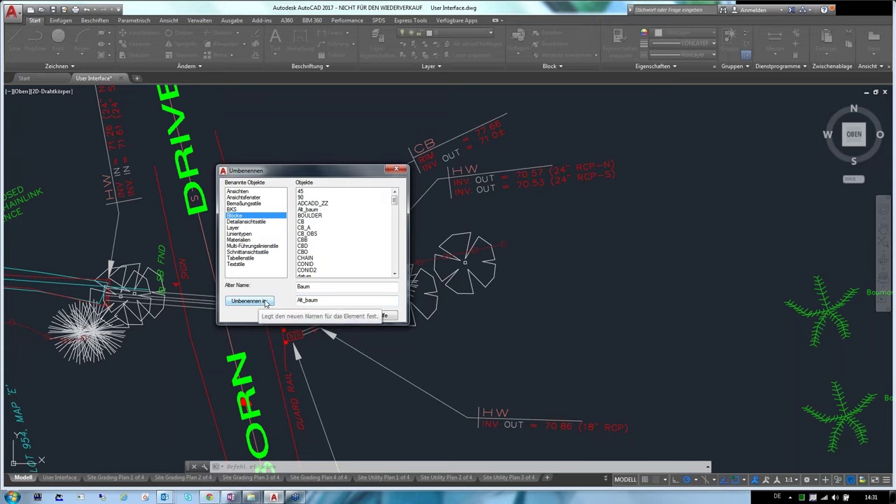
pyautogui.click(311, 210)
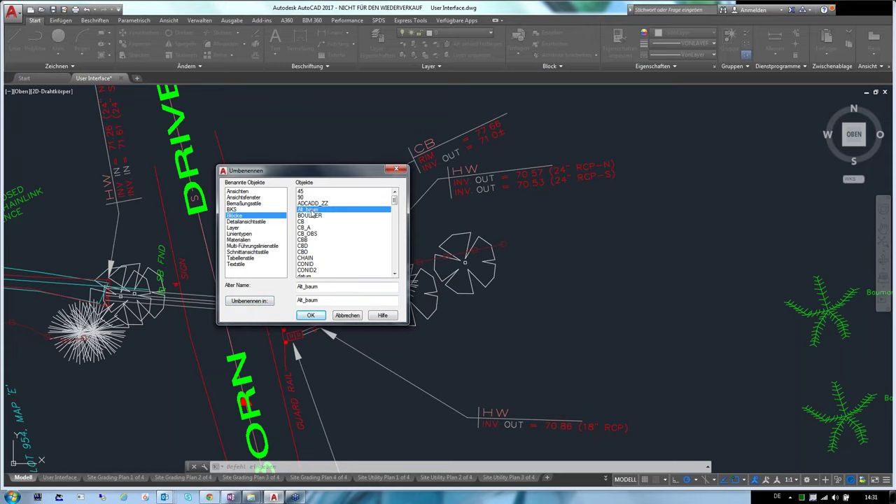
pyautogui.click(311, 316)
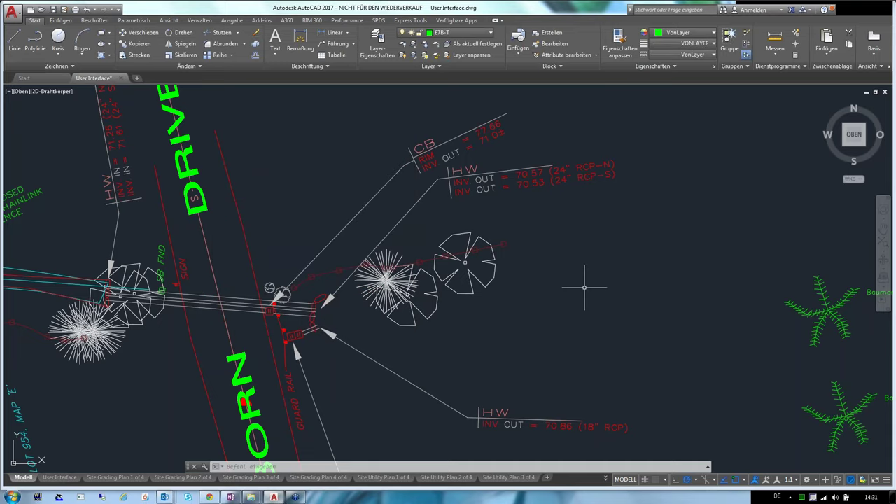
# - Quick Select block references with Name Multi_Baum, picking all four tree blocks
pyautogui.moveTo(583, 289); pyautogui.dragTo(558, 288, button='middle')
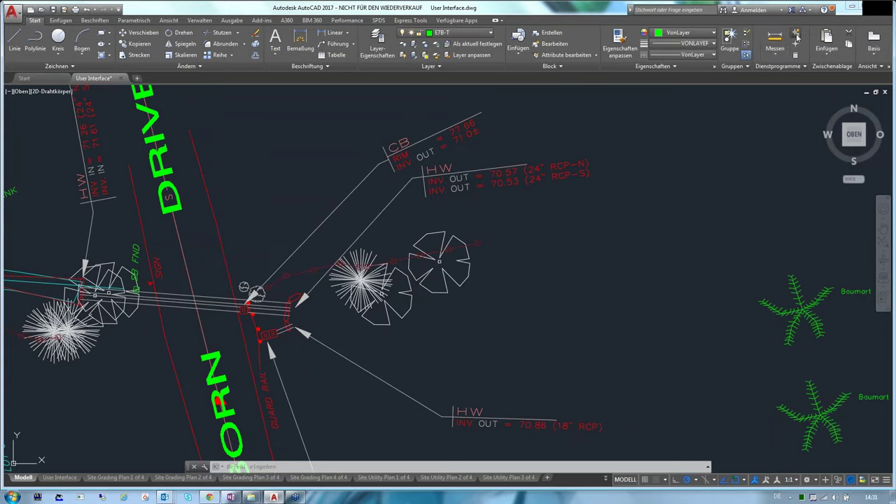
pyautogui.click(794, 33)
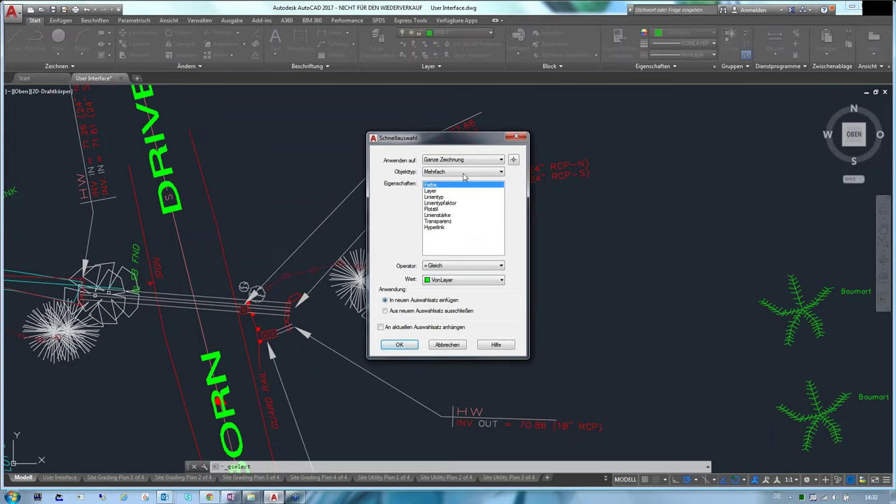
pyautogui.click(452, 172)
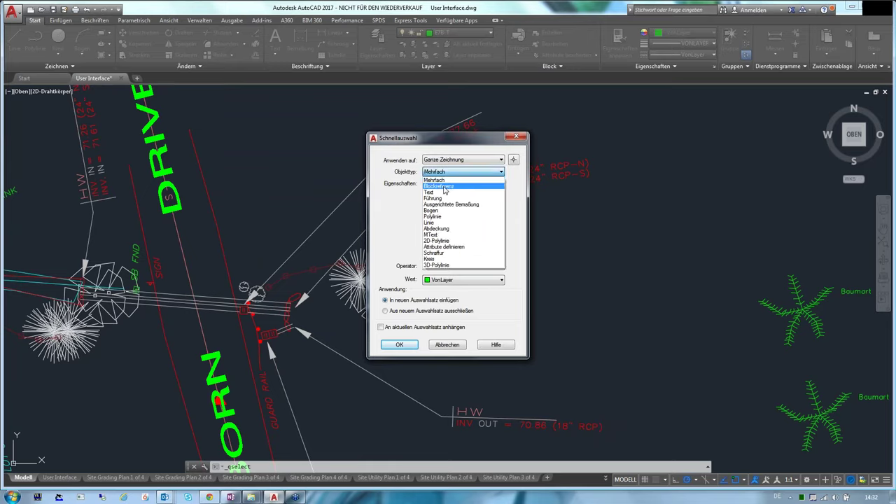
pyautogui.click(439, 186)
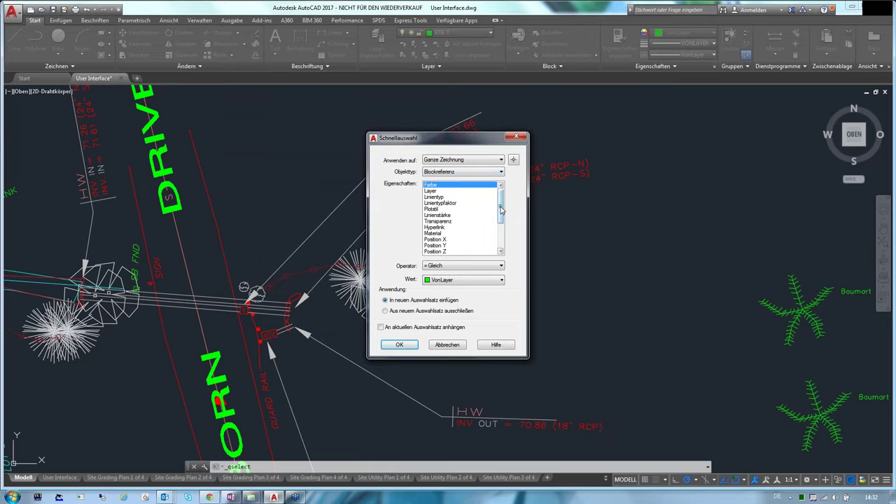
pyautogui.moveTo(501, 208); pyautogui.dragTo(501, 233)
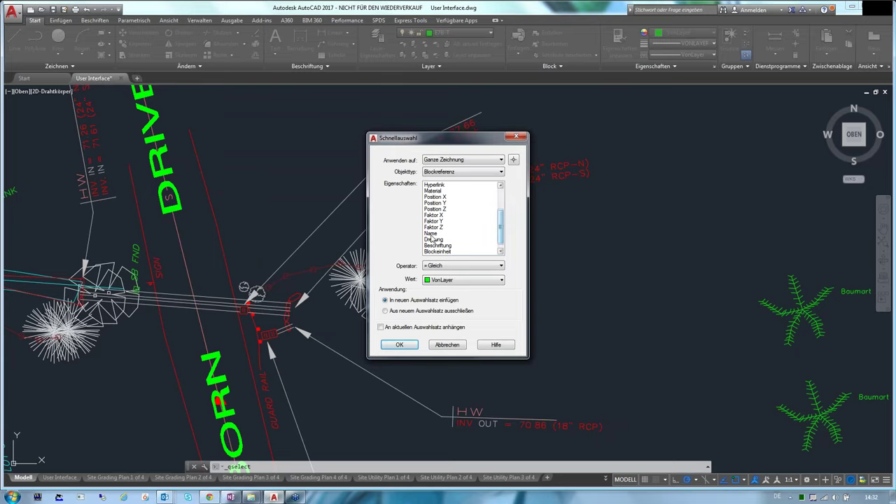
pyautogui.click(431, 234)
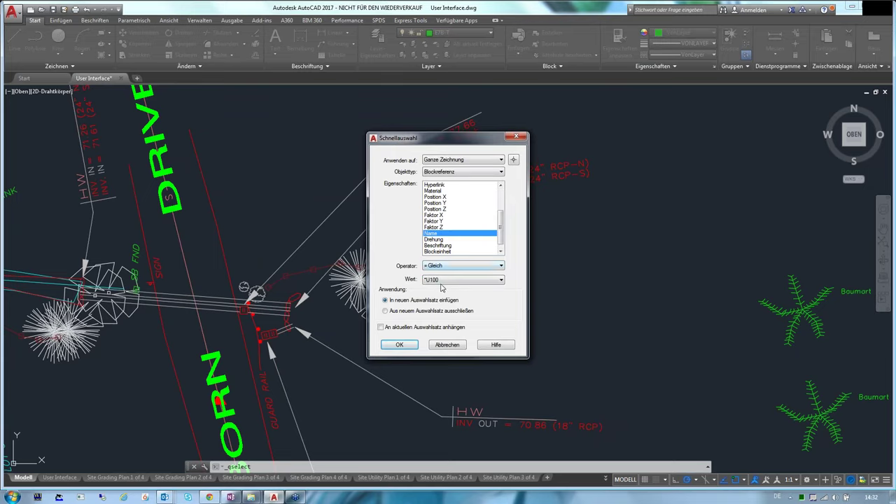
pyautogui.click(443, 280)
pyautogui.moveTo(501, 300)
pyautogui.mouseDown()
pyautogui.moveTo(496, 455)
pyautogui.moveTo(502, 297)
pyautogui.moveTo(504, 442)
pyautogui.mouseUp()
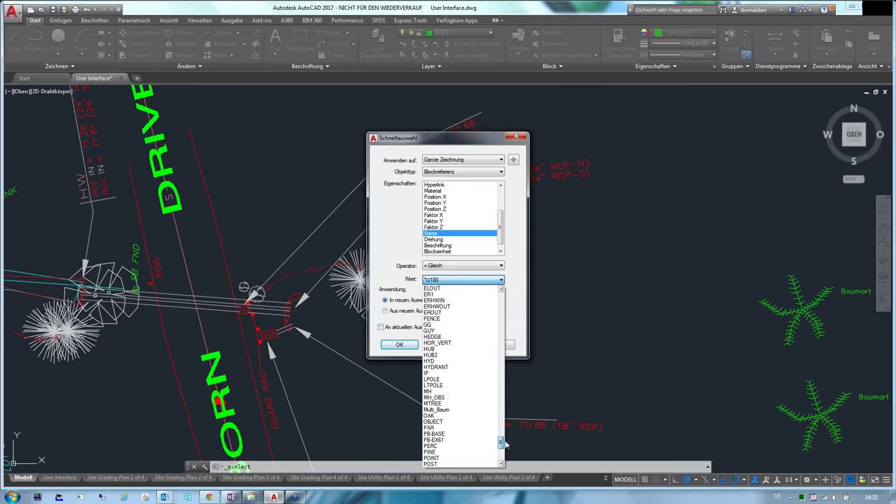
pyautogui.click(435, 412)
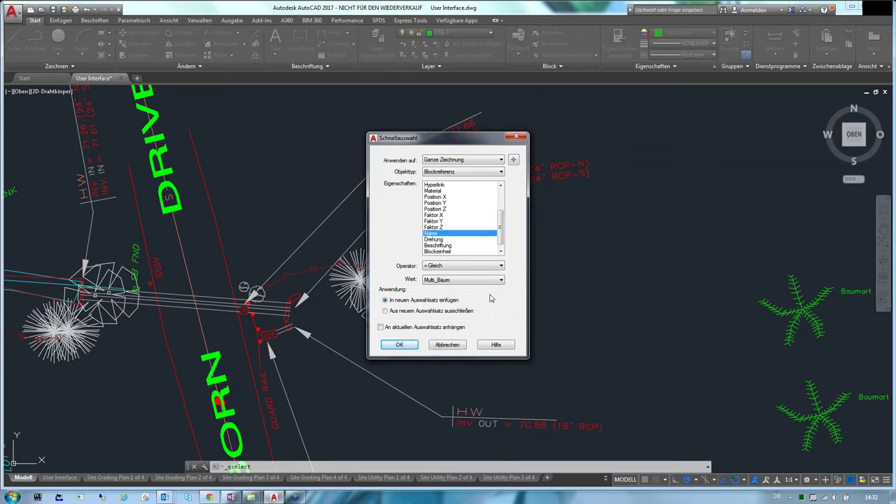
pyautogui.click(398, 345)
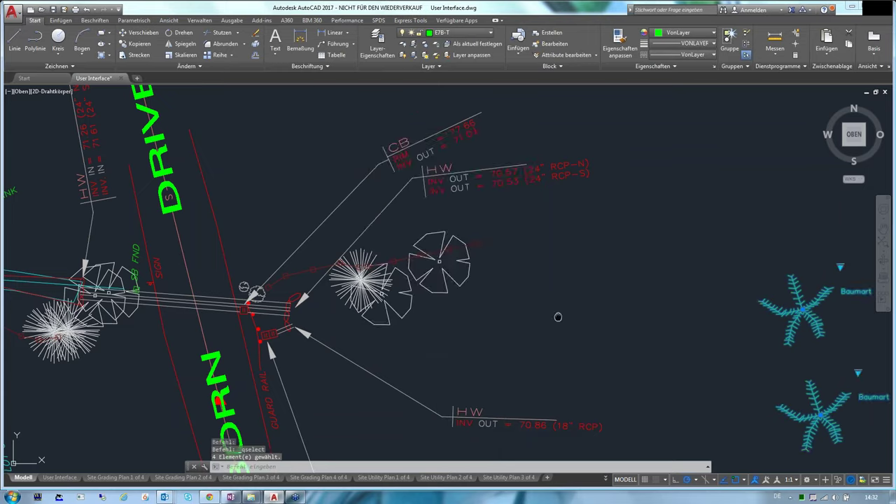
pyautogui.scroll(-1, 430, 254)
pyautogui.scroll(-3, 425, 254)
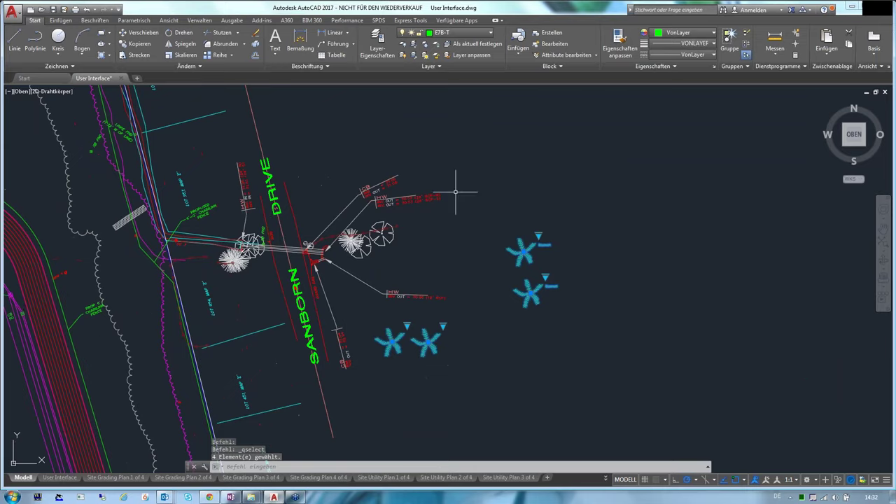
pyautogui.scroll(2, 380, 238)
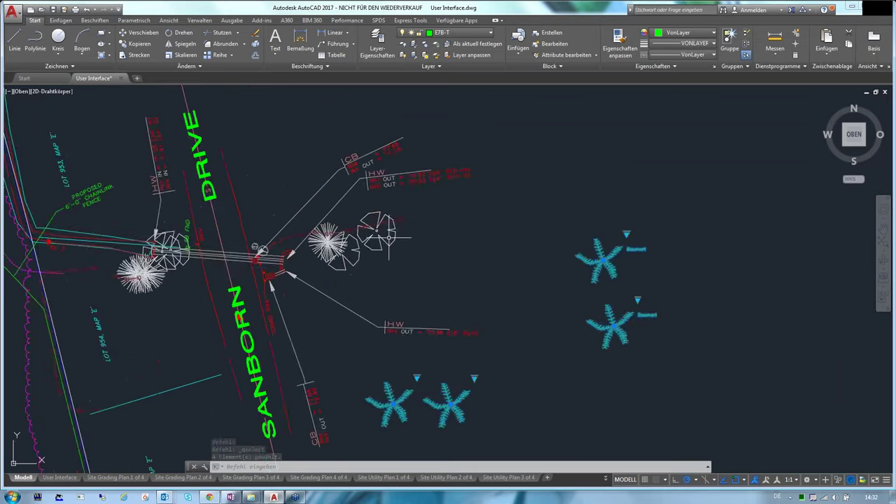
pyautogui.scroll(3, 376, 247)
pyautogui.click(376, 246)
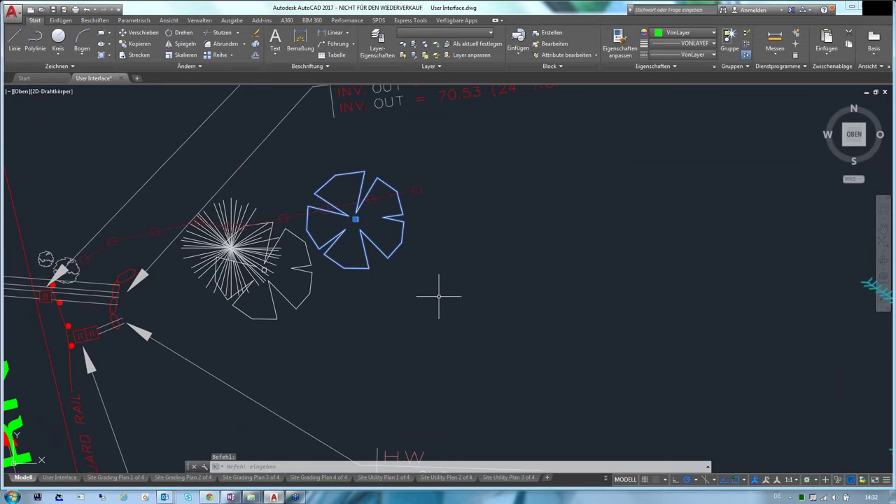
pyautogui.scroll(-2, 421, 269)
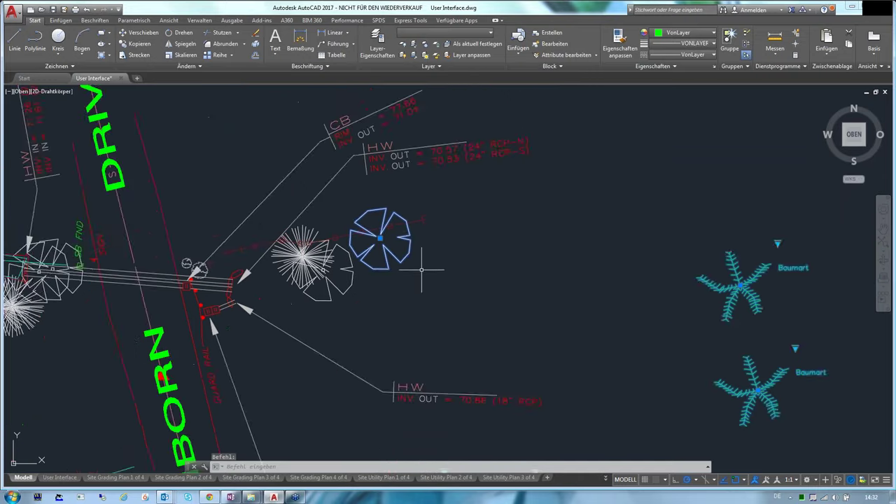
pyautogui.moveTo(421, 269); pyautogui.dragTo(266, 222, button='middle')
pyautogui.press('Escape')
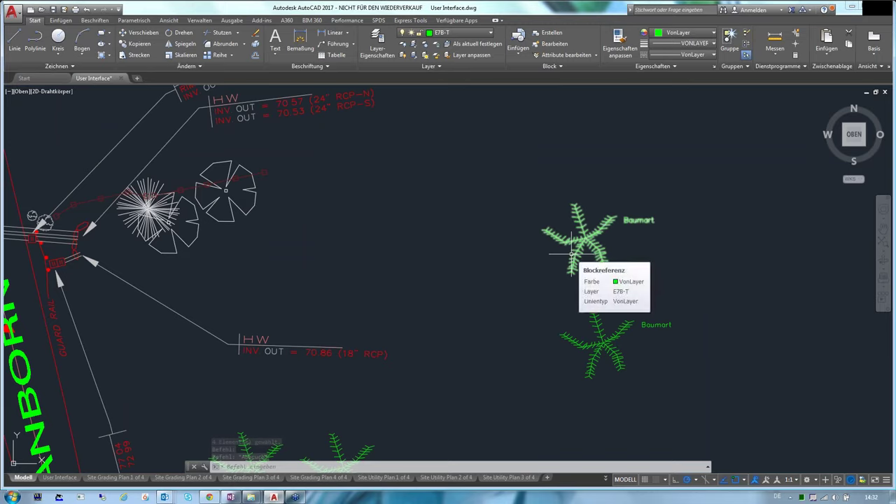
pyautogui.scroll(-4, 438, 240)
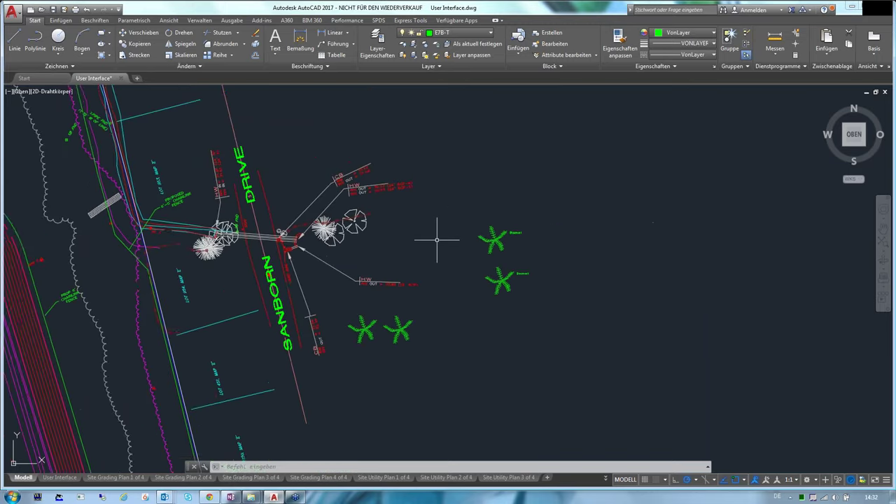
pyautogui.moveTo(424, 244); pyautogui.dragTo(482, 282, button='middle')
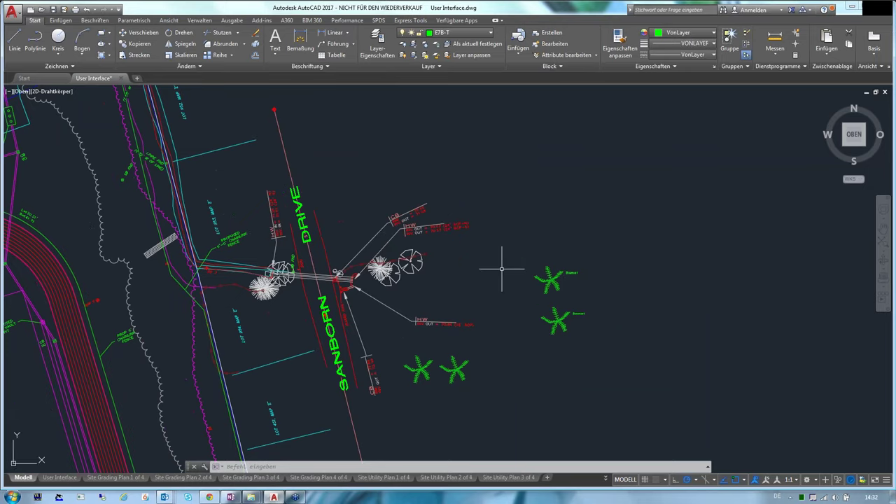
pyautogui.scroll(-1, 501, 268)
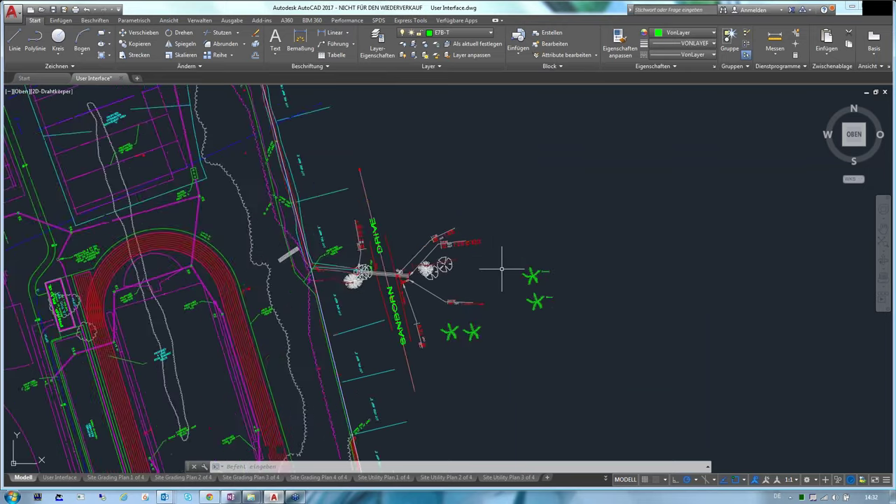
pyautogui.scroll(-2, 501, 268)
pyautogui.scroll(1, 488, 221)
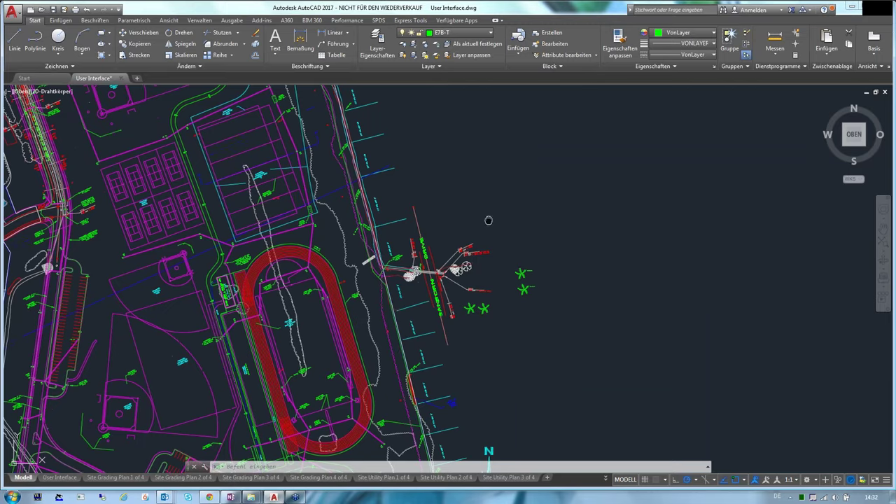
pyautogui.scroll(-2, 489, 221)
pyautogui.scroll(-1, 632, 231)
pyautogui.scroll(1, 632, 231)
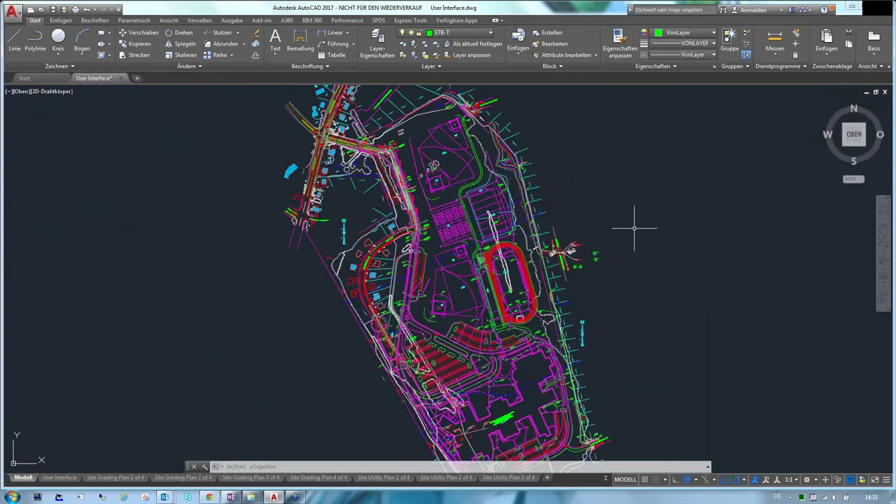
pyautogui.scroll(-1, 616, 223)
pyautogui.moveTo(583, 216); pyautogui.dragTo(570, 216, button='middle')
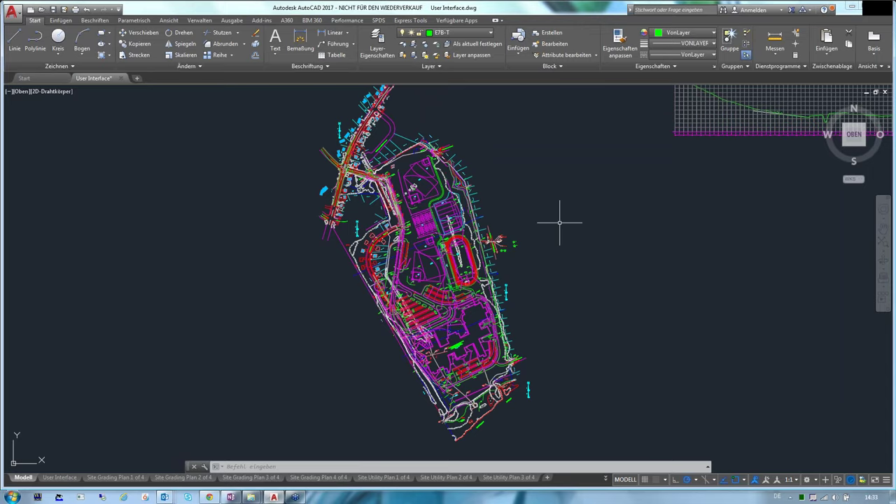
pyautogui.write('ZOOM')
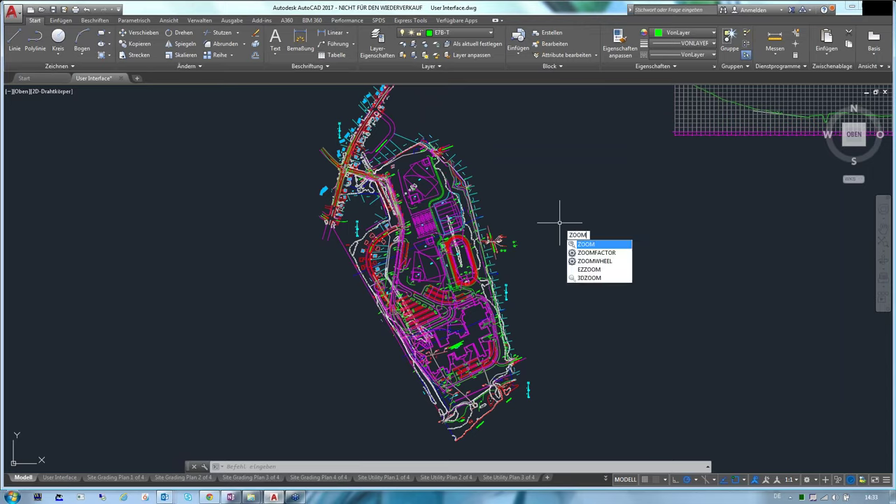
# - Zoom to the full drawing extents with ZOOM Alles
pyautogui.press('Return')
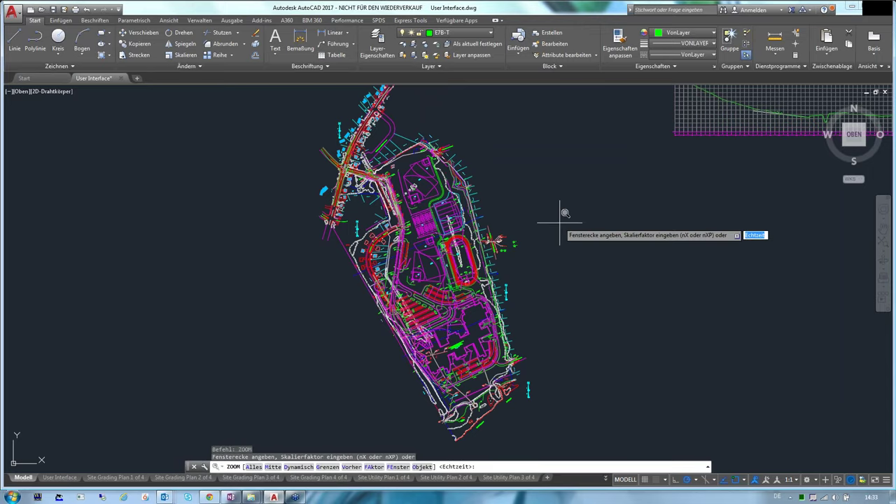
pyautogui.write('a')
pyautogui.press('Return')
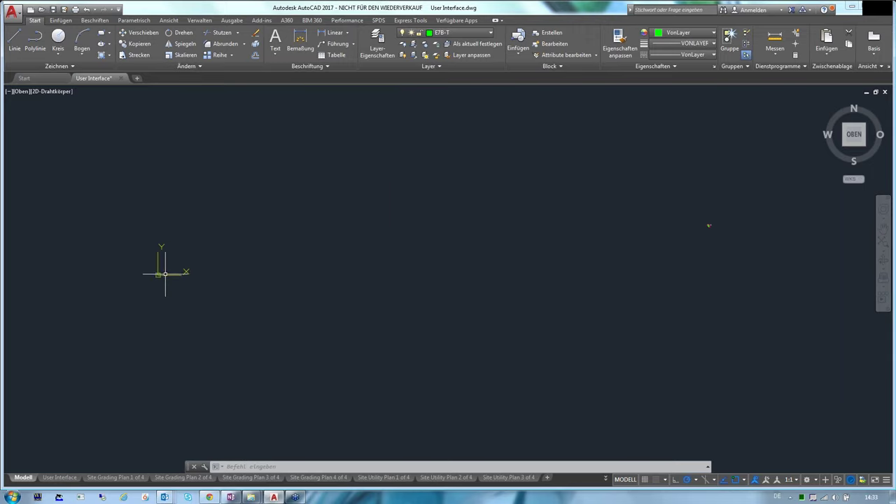
pyautogui.moveTo(342, 257); pyautogui.dragTo(282, 307, button='middle')
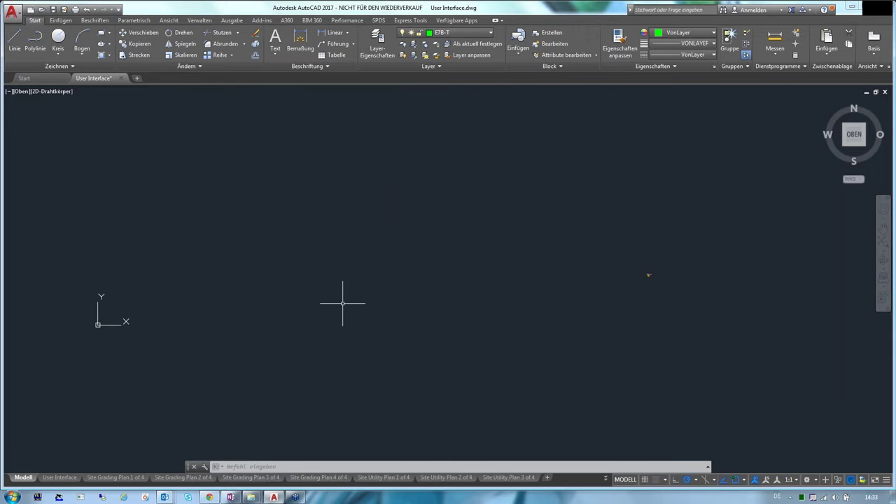
# - Draw a line starting at the origin 0,0,0 toward the site plan corner
pyautogui.write('l')
pyautogui.press('Return')
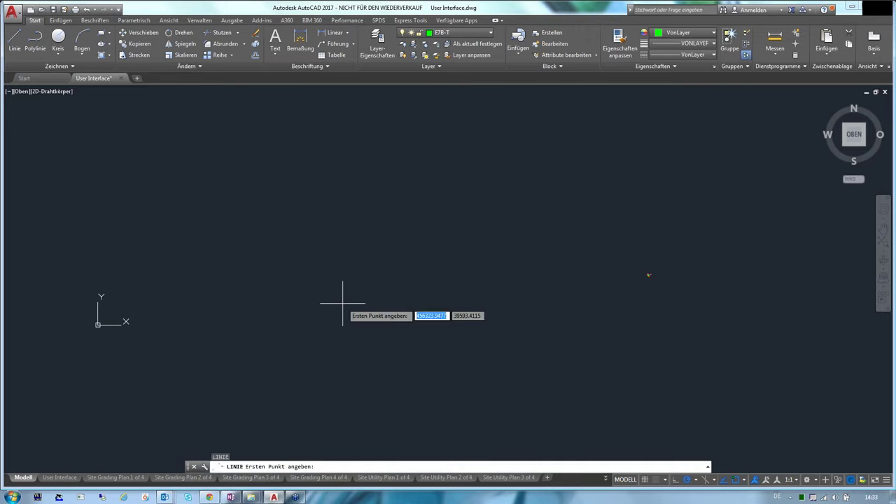
pyautogui.write('0,0,0')
pyautogui.press('Return')
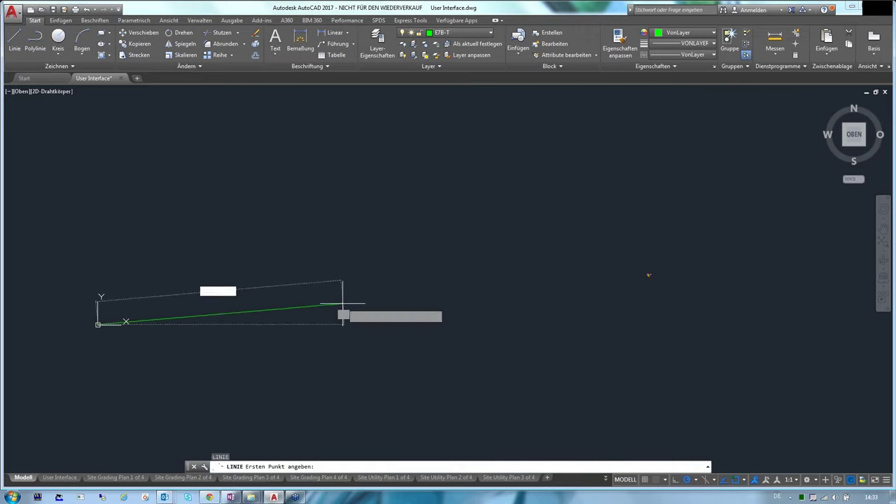
pyautogui.scroll(3, 665, 266)
pyautogui.scroll(3, 581, 308)
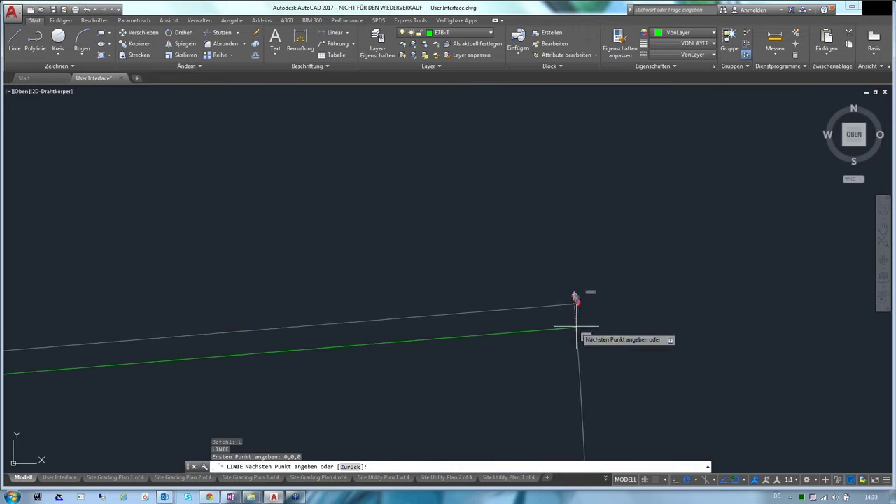
pyautogui.scroll(5, 580, 245)
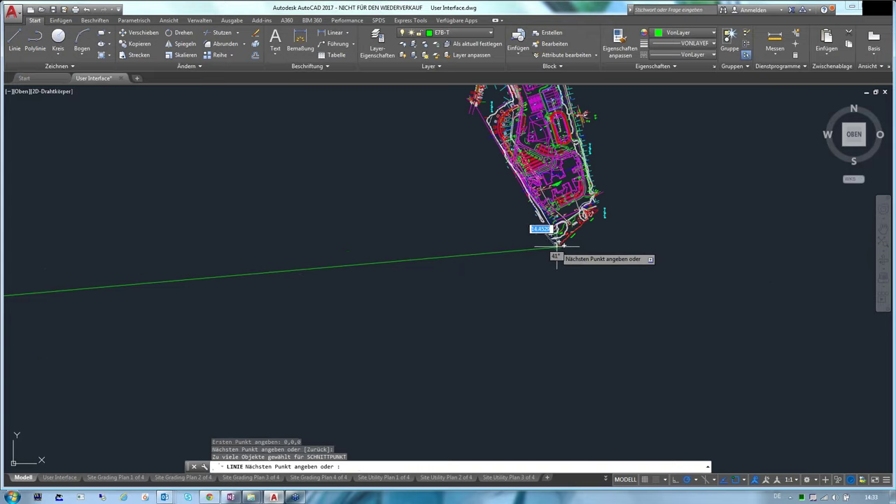
pyautogui.press('Escape')
pyautogui.scroll(-3, 596, 252)
pyautogui.scroll(-2, 595, 250)
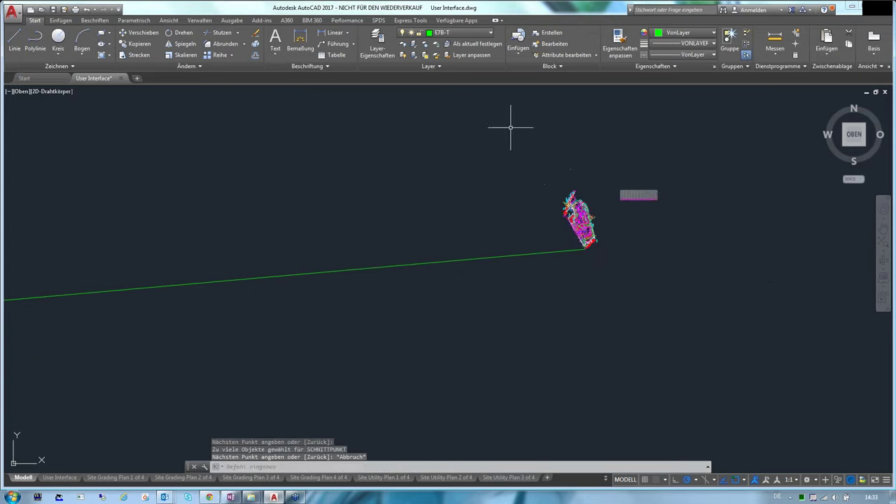
# - Window-select the whole site plan and recentre it with the profile grid in view
pyautogui.click(512, 128)
pyautogui.click(724, 296)
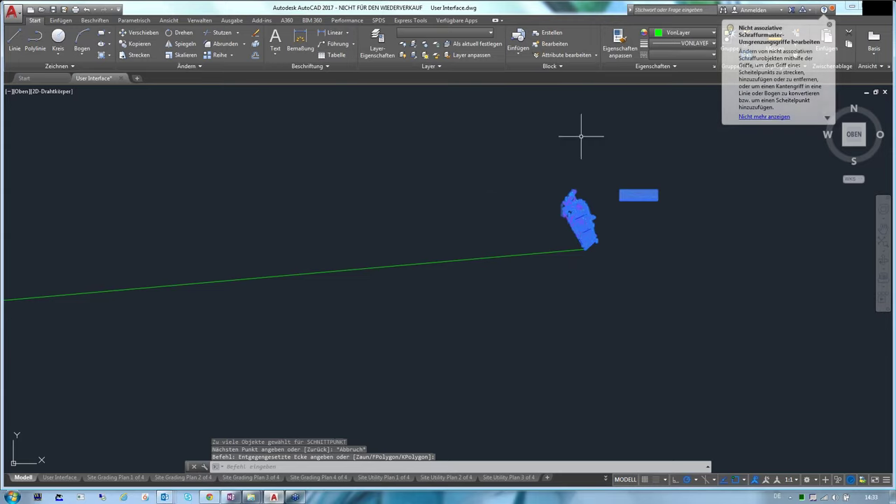
pyautogui.moveTo(657, 260); pyautogui.dragTo(534, 300, button='middle')
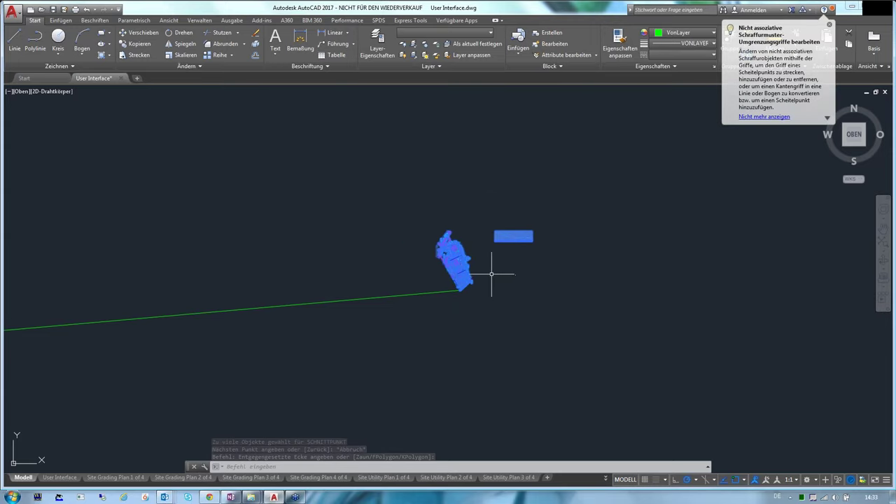
pyautogui.scroll(4, 491, 274)
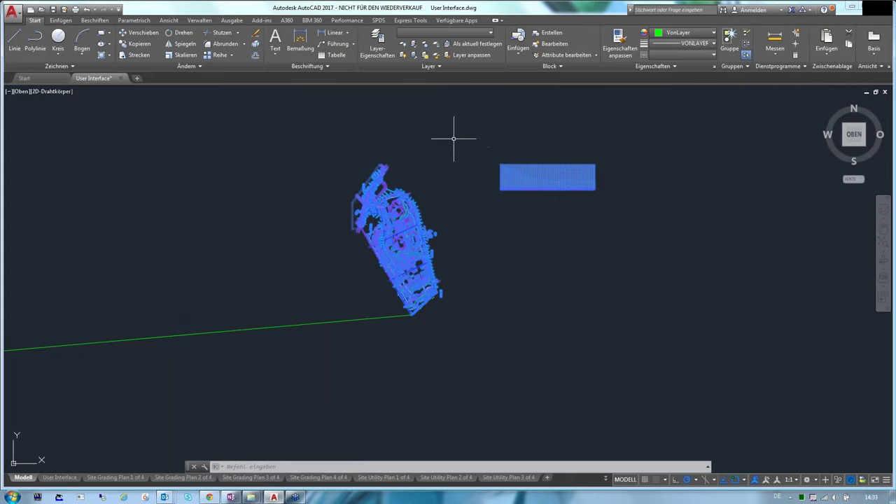
pyautogui.moveTo(490, 274); pyautogui.dragTo(552, 305, button='middle')
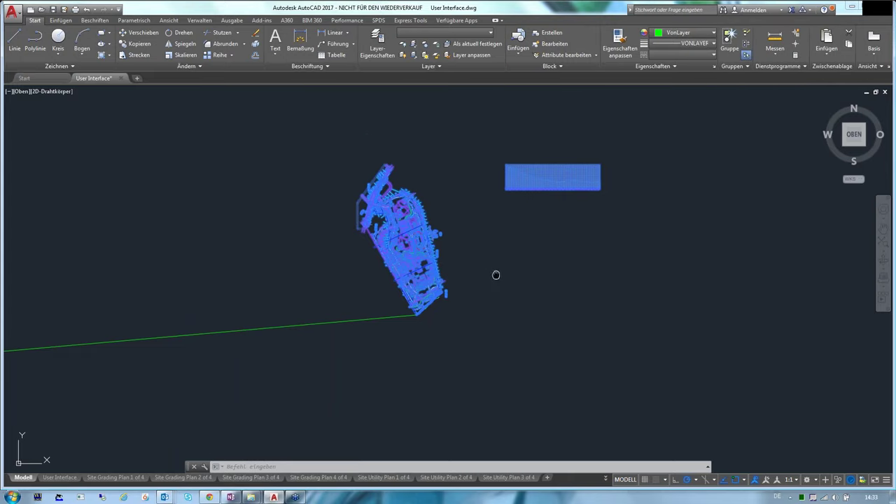
pyautogui.scroll(2, 570, 298)
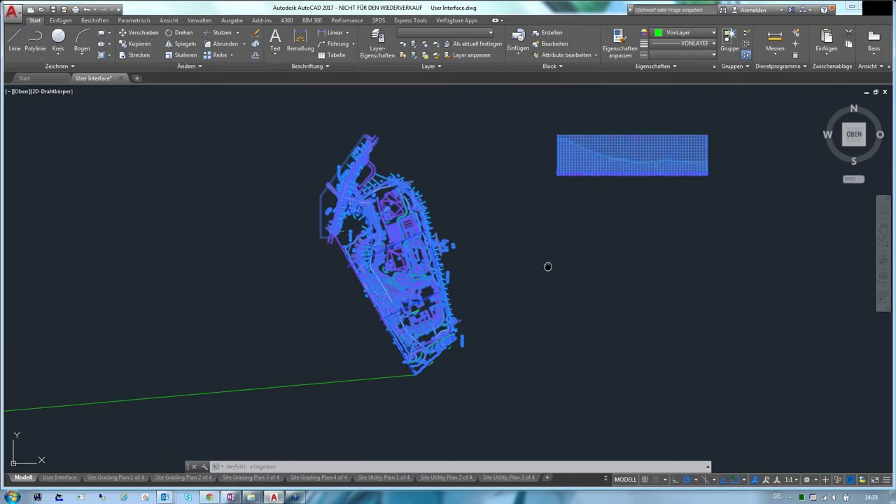
pyautogui.moveTo(545, 266); pyautogui.dragTo(503, 310, button='middle')
# - Erase the line running from the origin to the site plan corner
pyautogui.click(296, 399)
pyautogui.press('Escape')
pyautogui.click(296, 400)
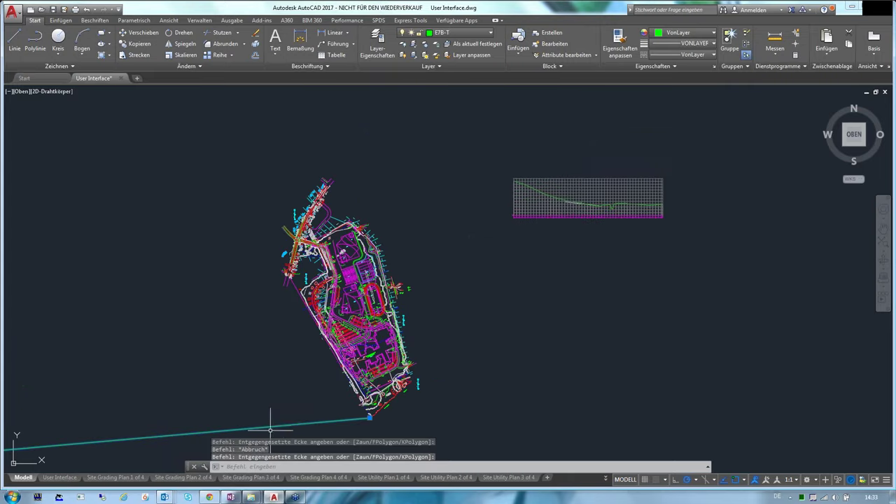
pyautogui.press('Delete')
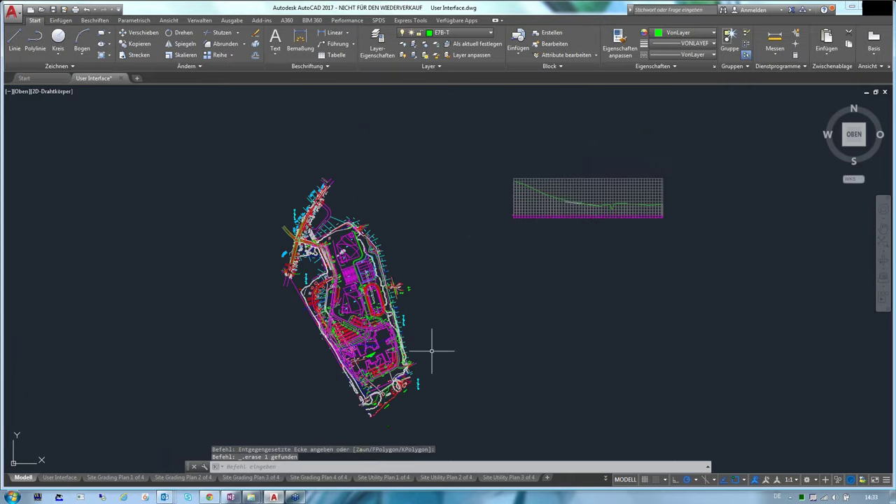
pyautogui.scroll(2, 428, 335)
pyautogui.moveTo(431, 336)
pyautogui.mouseDown(button='middle')
pyautogui.moveTo(480, 320)
pyautogui.moveTo(482, 306)
pyautogui.moveTo(483, 330)
pyautogui.moveTo(450, 324)
pyautogui.mouseUp(button='middle')
pyautogui.scroll(-2, 484, 326)
# - Purge all unused items with BEREINIG, removing blocks like Alt_baum and 10 empty text objects
pyautogui.write('be')
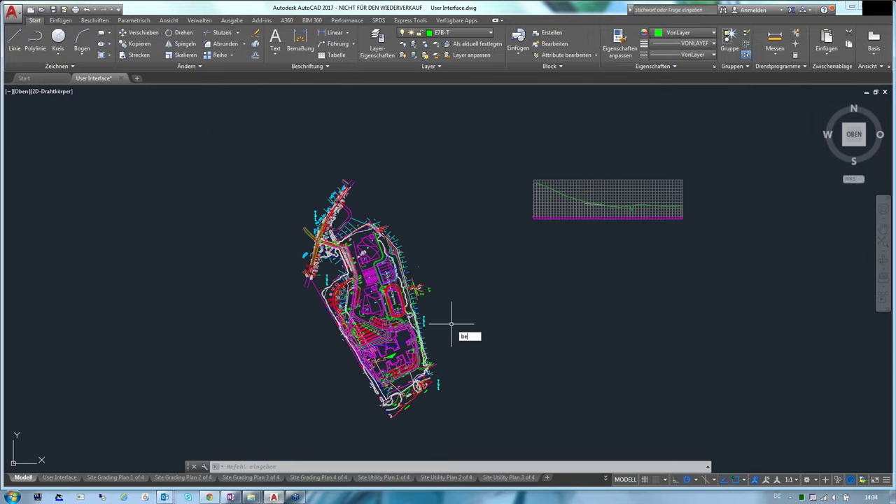
pyautogui.write('re')
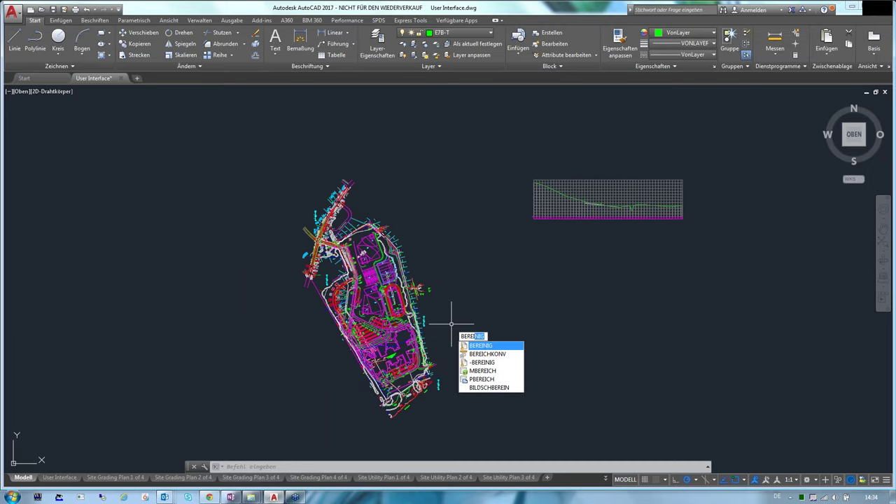
pyautogui.press('Return')
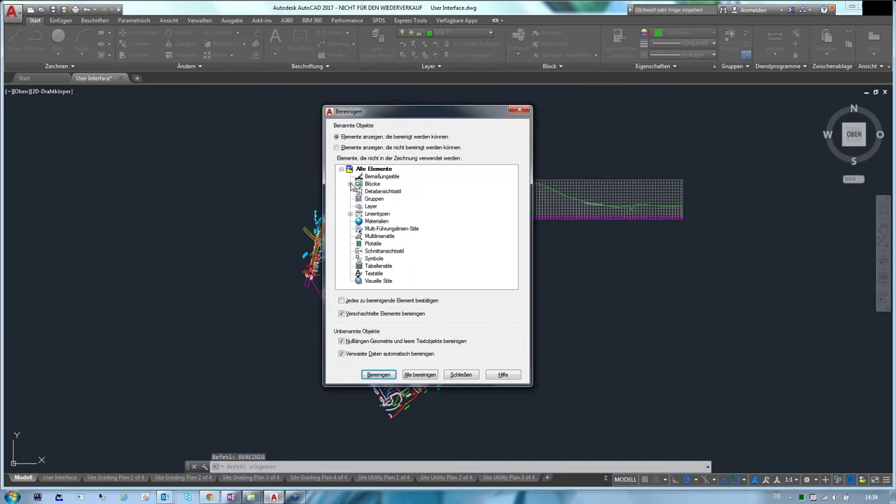
pyautogui.click(350, 184)
pyautogui.click(385, 199)
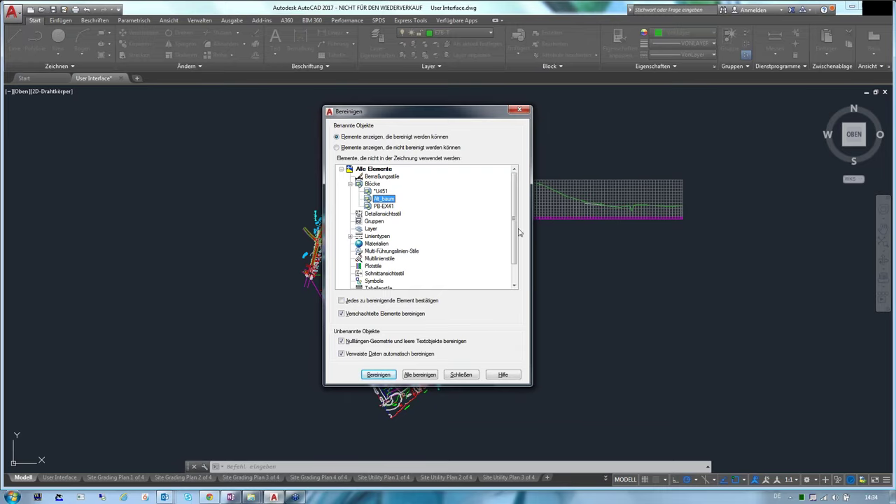
pyautogui.moveTo(514, 230); pyautogui.dragTo(516, 221)
pyautogui.moveTo(415, 117); pyautogui.dragTo(437, 128)
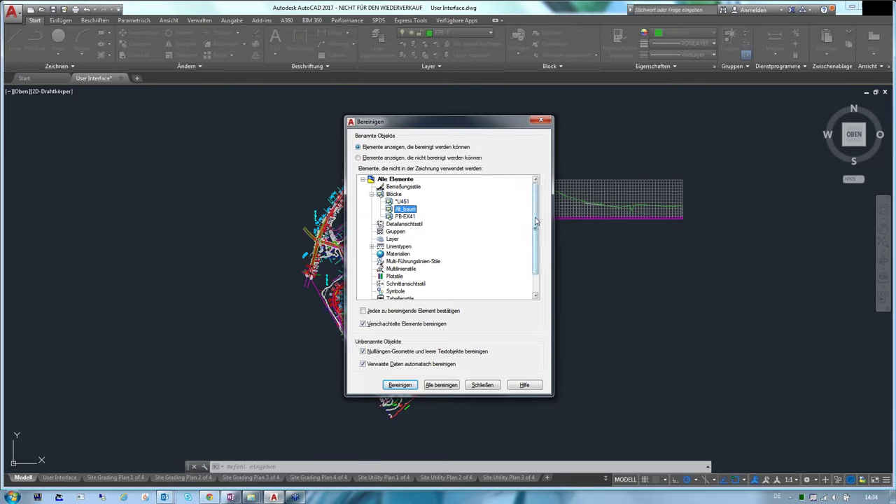
pyautogui.moveTo(536, 221); pyautogui.dragTo(536, 226)
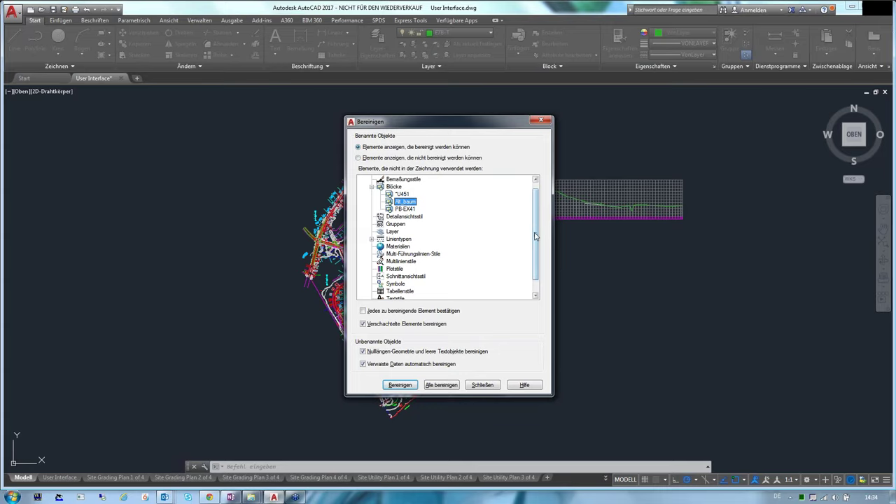
pyautogui.moveTo(536, 239); pyautogui.dragTo(538, 260)
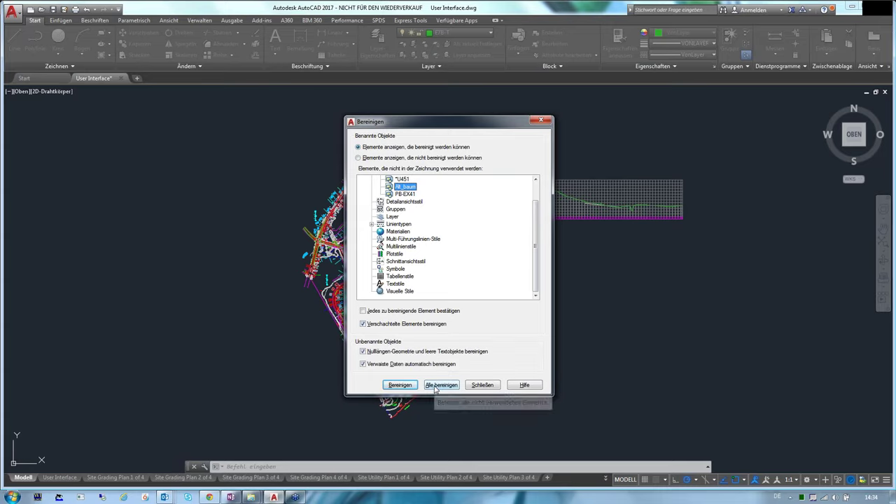
pyautogui.scroll(1, 537, 262)
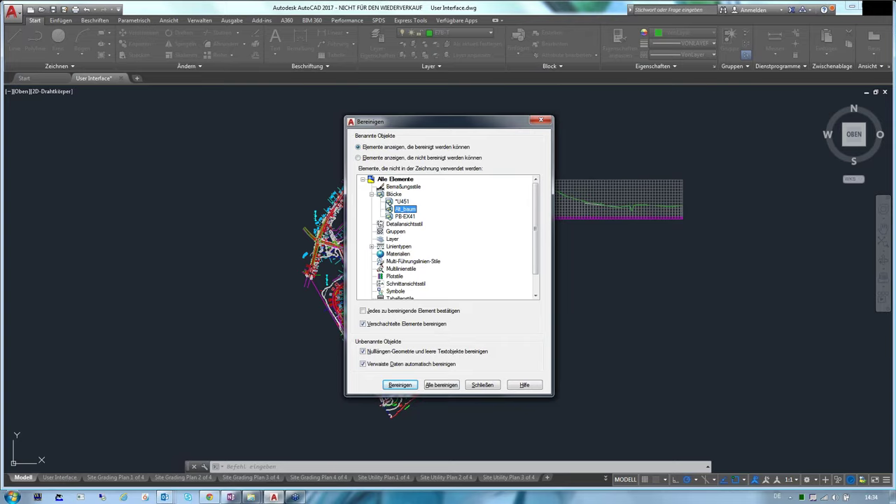
pyautogui.click(370, 194)
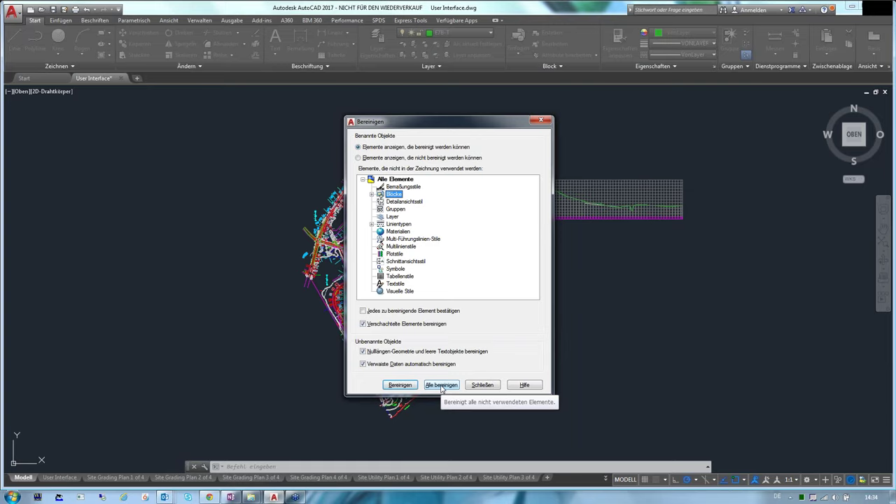
pyautogui.click(441, 385)
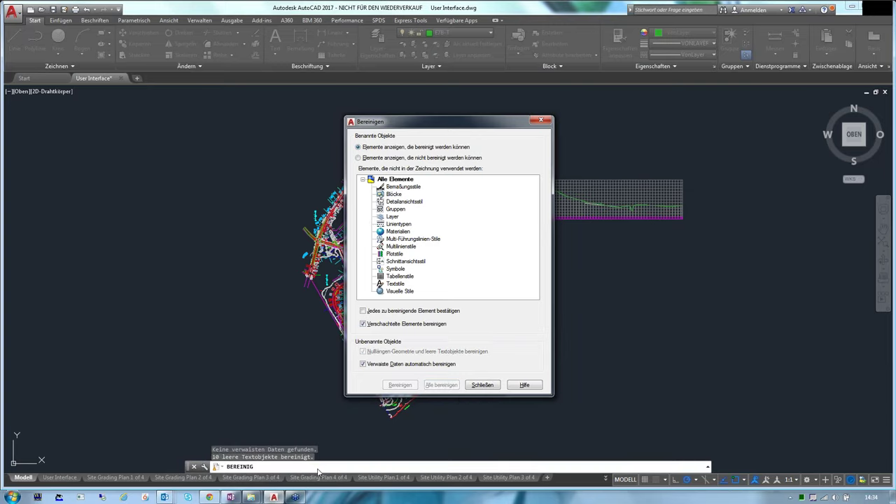
pyautogui.click(482, 385)
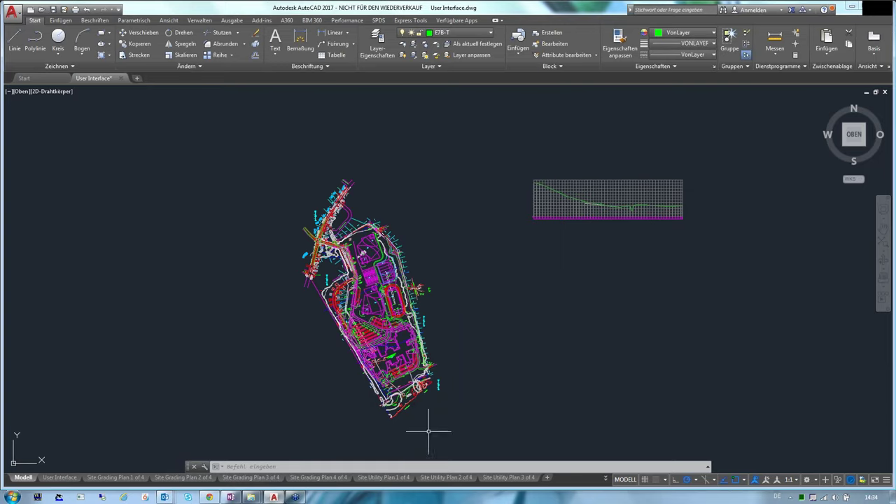
pyautogui.click(380, 466)
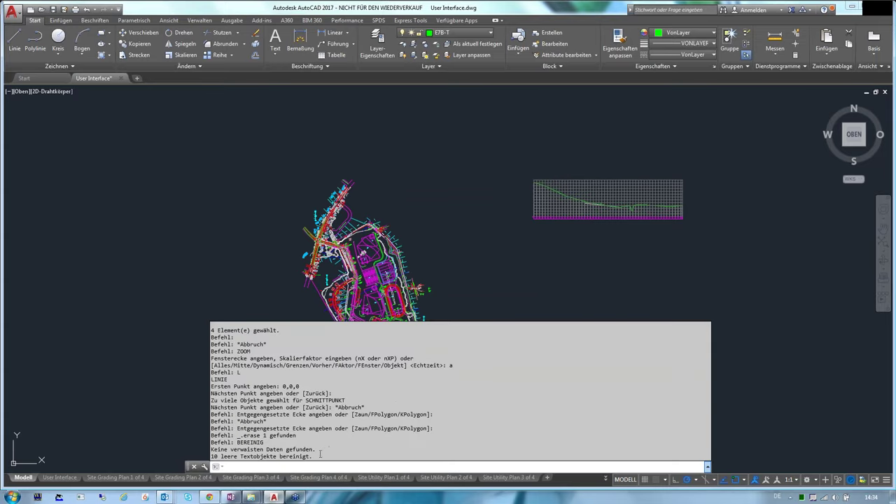
pyautogui.moveTo(319, 453); pyautogui.dragTo(217, 457)
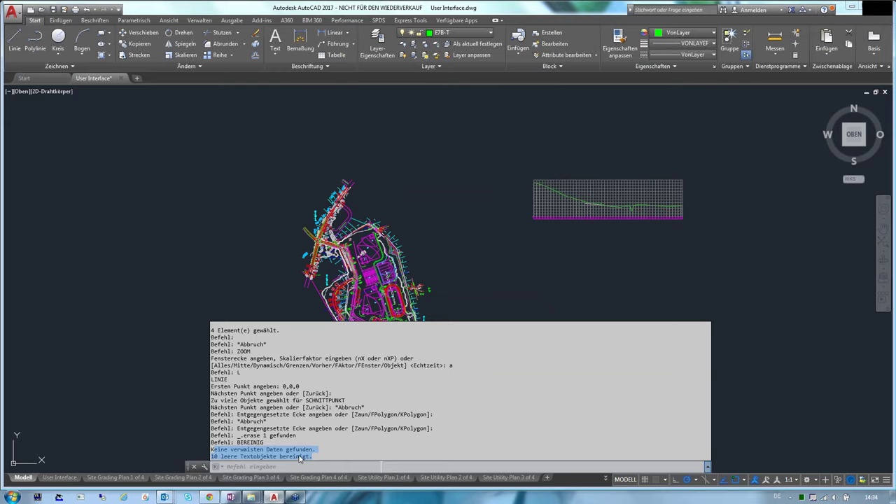
pyautogui.click(525, 278)
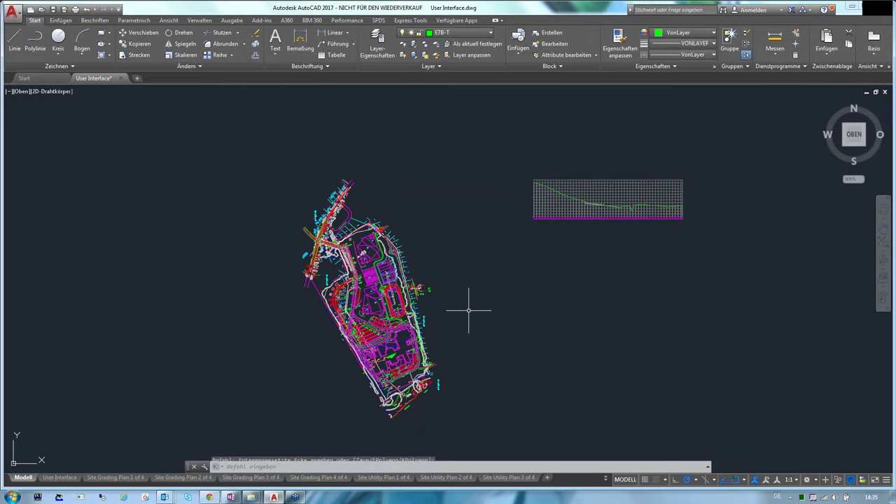
pyautogui.moveTo(466, 305); pyautogui.dragTo(457, 279, button='middle')
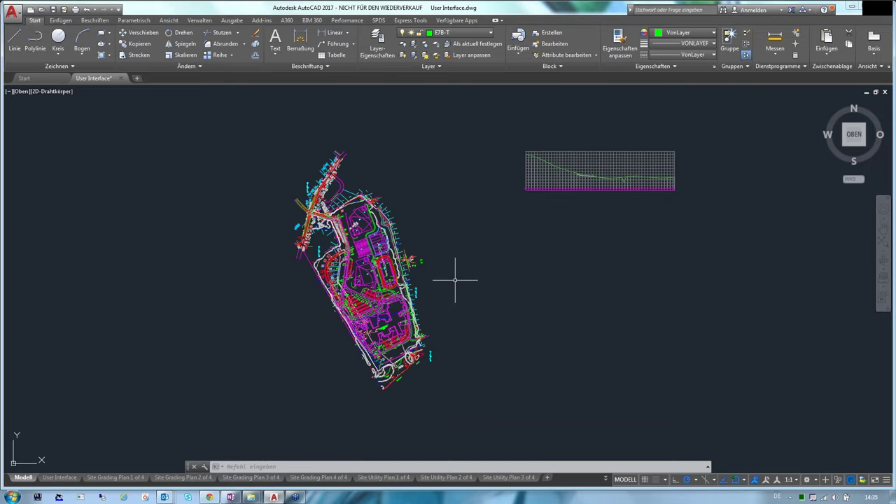
# - Purge all registered applications via -BEREINIG Regappl, names *, without per-name confirmation
pyautogui.write('-BE')
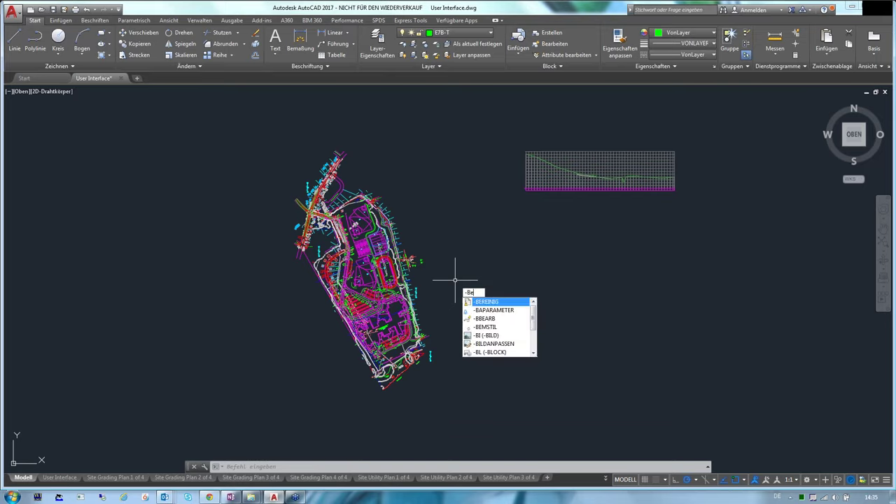
pyautogui.write('RE')
pyautogui.press('Return')
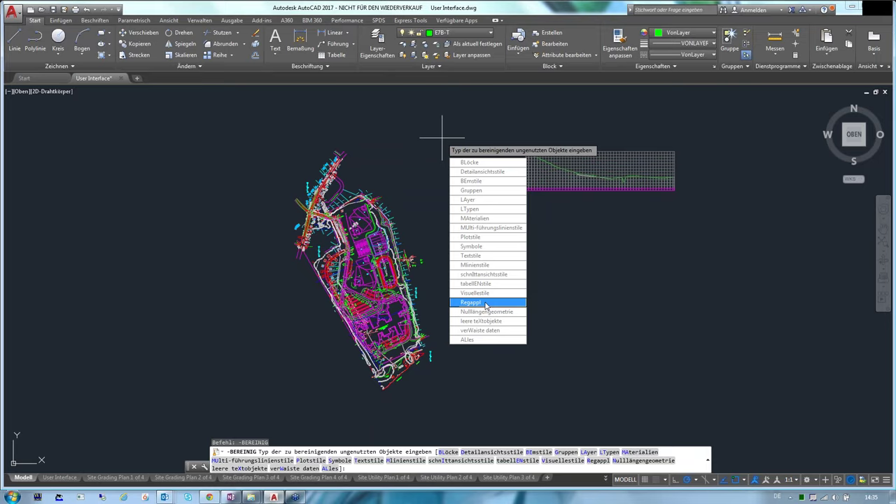
pyautogui.click(486, 303)
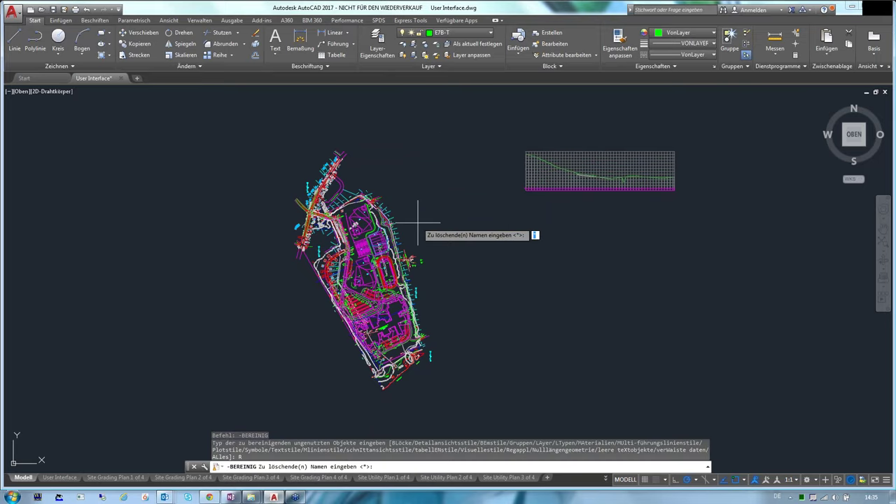
pyautogui.press('Return')
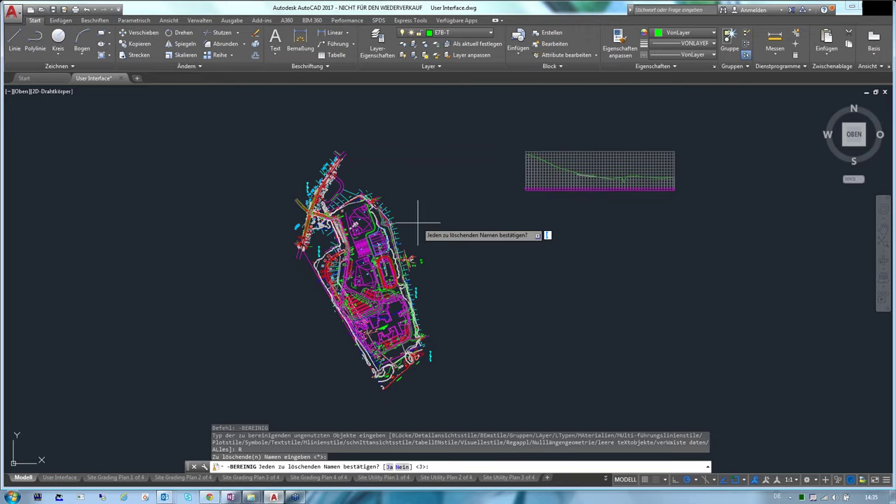
pyautogui.write('n')
pyautogui.press('Return')
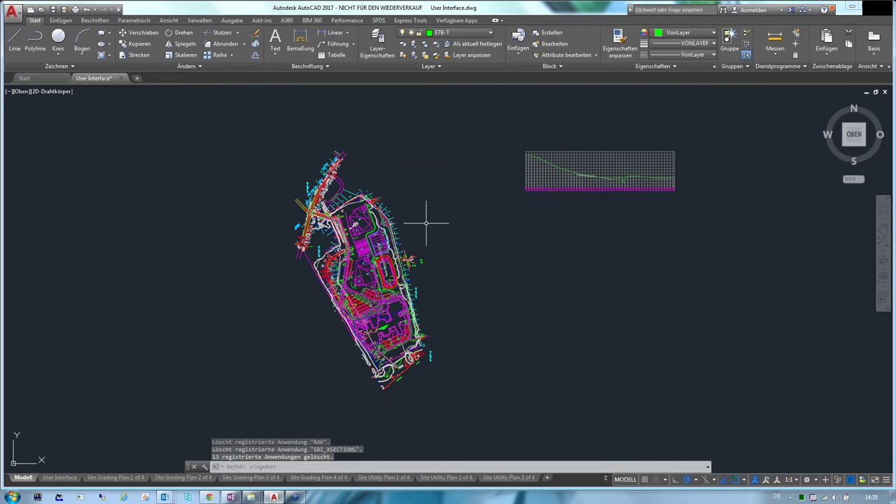
pyautogui.moveTo(414, 189); pyautogui.dragTo(390, 194, button='middle')
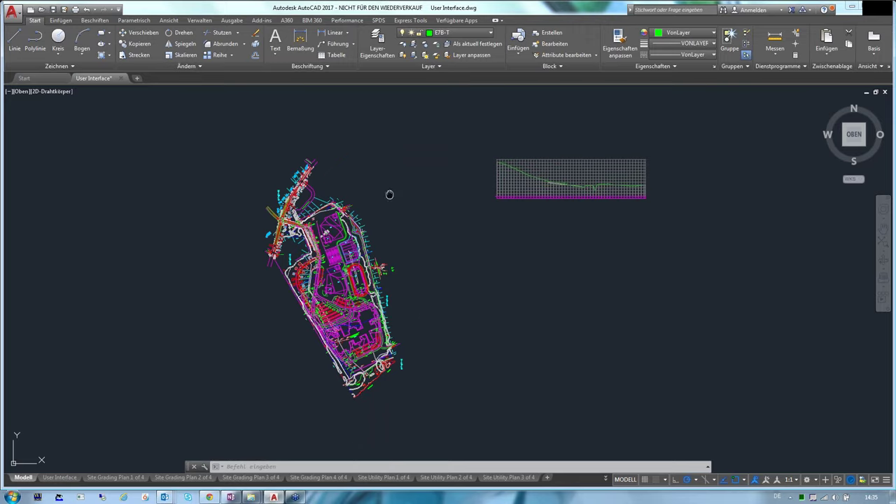
# - Run AUFRÄUM on all 2552 site plan objects selected by window
pyautogui.moveTo(389, 194); pyautogui.dragTo(403, 188, button='middle')
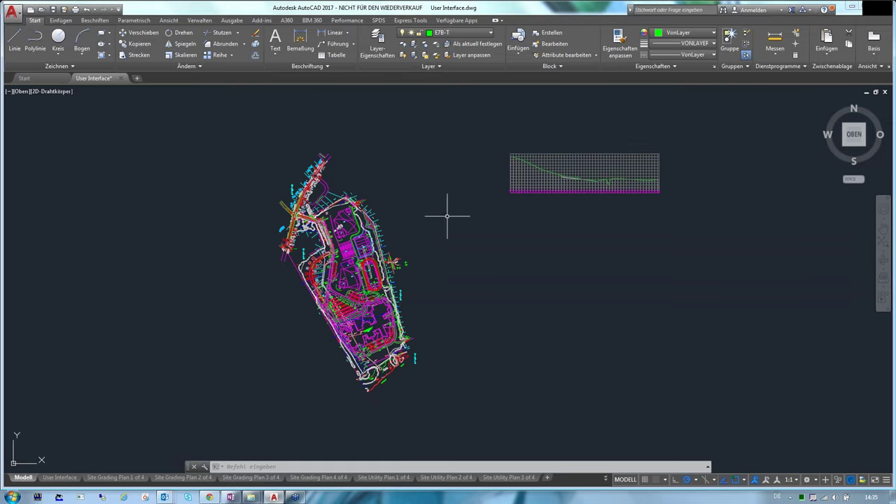
pyautogui.moveTo(446, 215)
pyautogui.mouseDown(button='middle')
pyautogui.moveTo(419, 217)
pyautogui.moveTo(428, 231)
pyautogui.moveTo(414, 254)
pyautogui.moveTo(466, 232)
pyautogui.mouseUp(button='middle')
pyautogui.scroll(2, 424, 319)
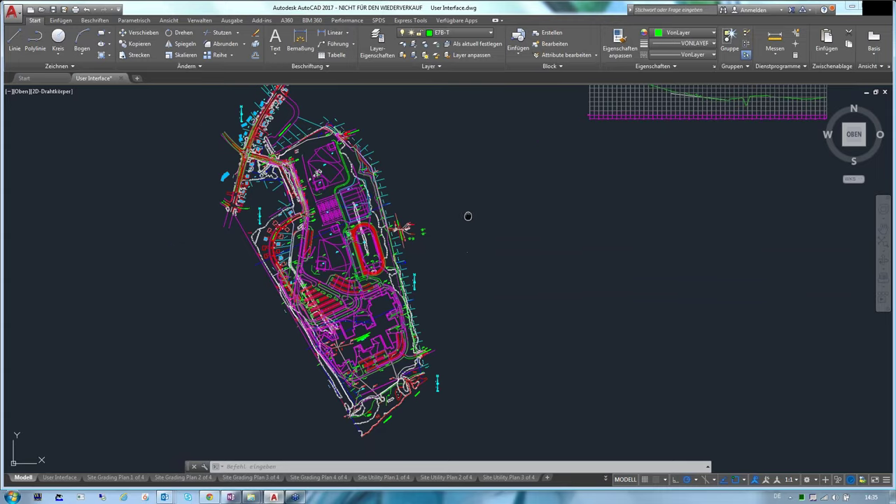
pyautogui.moveTo(467, 216); pyautogui.dragTo(461, 226, button='middle')
pyautogui.scroll(-2, 458, 227)
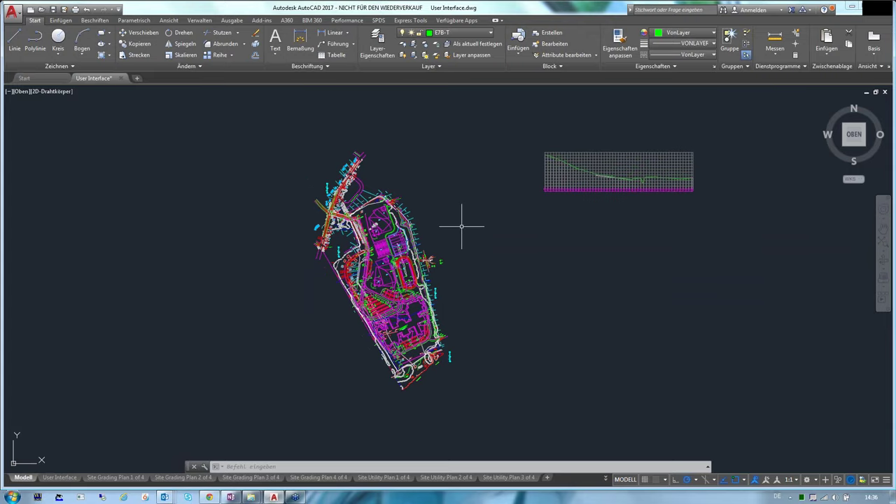
pyautogui.write('A')
pyautogui.write('UFR')
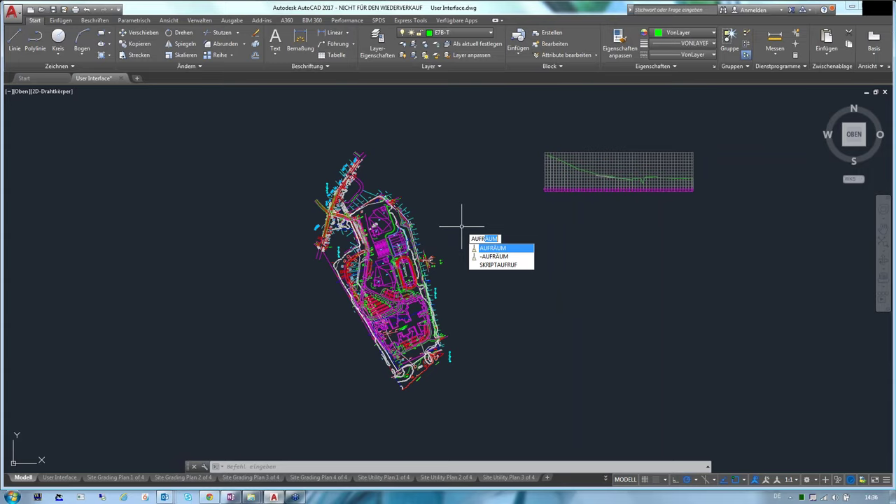
pyautogui.press('Return')
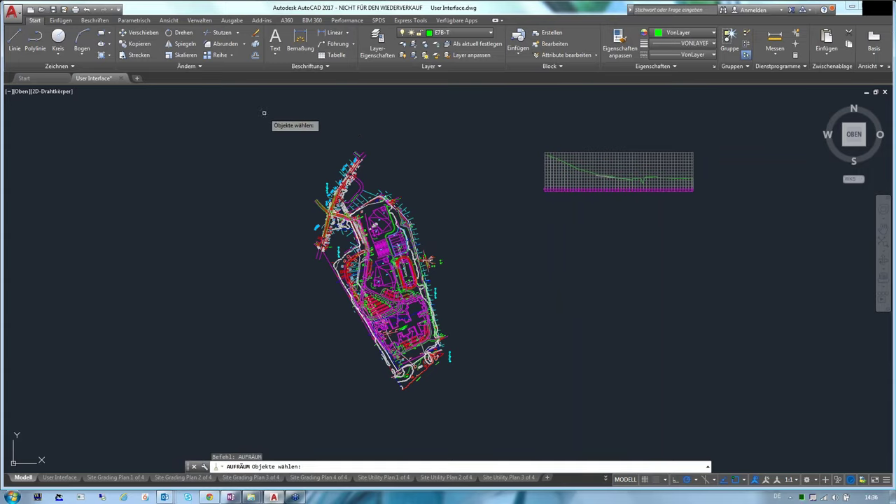
pyautogui.click(264, 113)
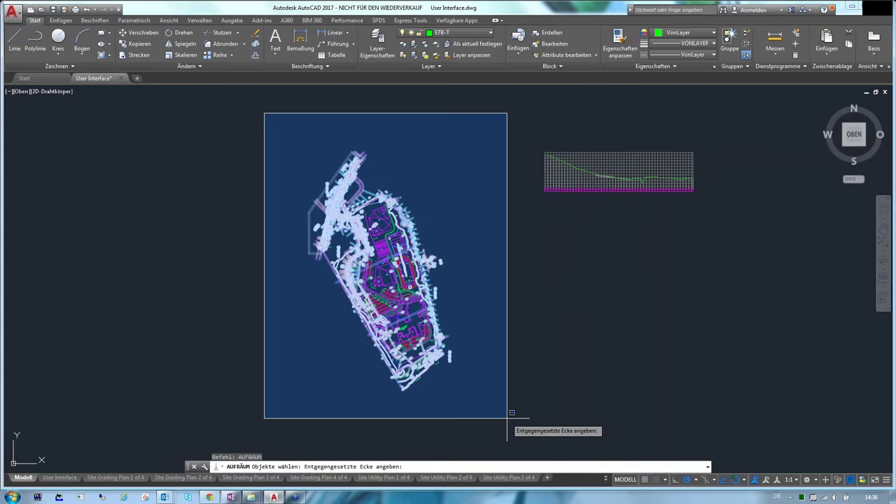
pyautogui.click(510, 412)
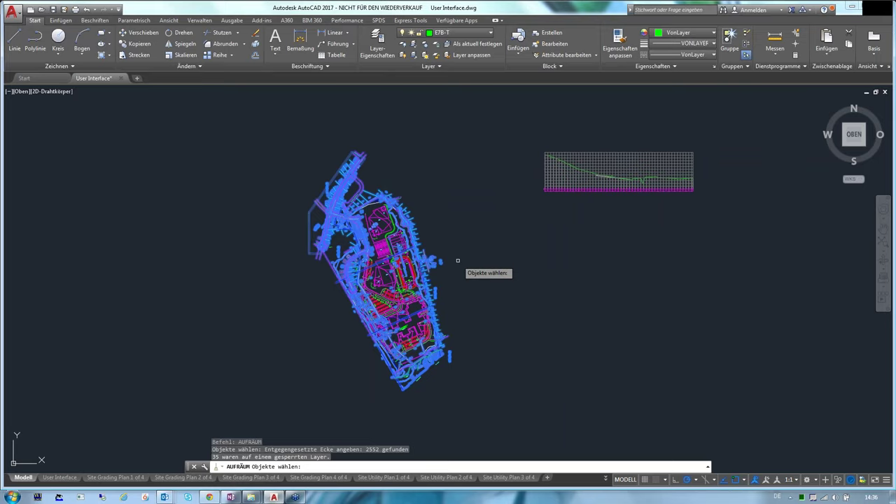
pyautogui.press('Return')
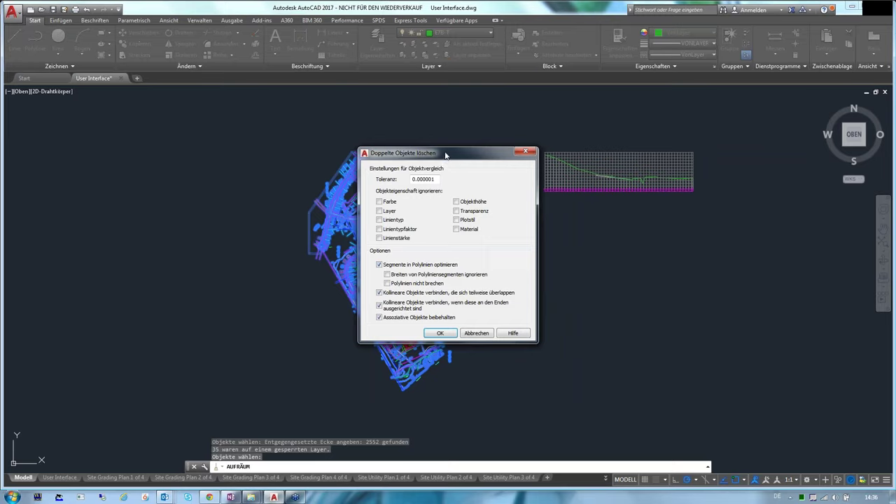
# - Set the duplicate cleanup to ignore colour, layer and linetype, keeping tolerance 0.000001
pyautogui.moveTo(451, 156); pyautogui.dragTo(500, 164)
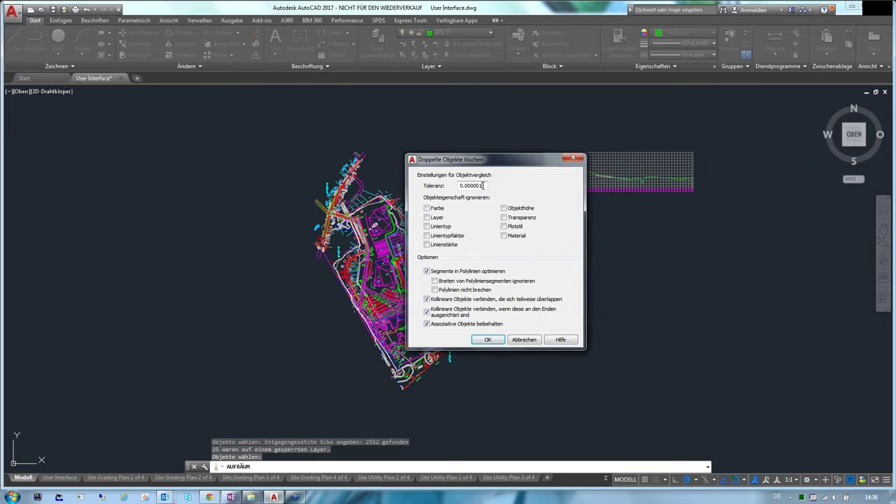
pyautogui.moveTo(483, 186); pyautogui.dragTo(462, 186)
pyautogui.click(462, 185)
pyautogui.moveTo(484, 186); pyautogui.dragTo(456, 189)
pyautogui.click(481, 186)
pyautogui.moveTo(487, 162); pyautogui.dragTo(483, 161)
pyautogui.click(433, 208)
pyautogui.click(436, 217)
pyautogui.click(437, 225)
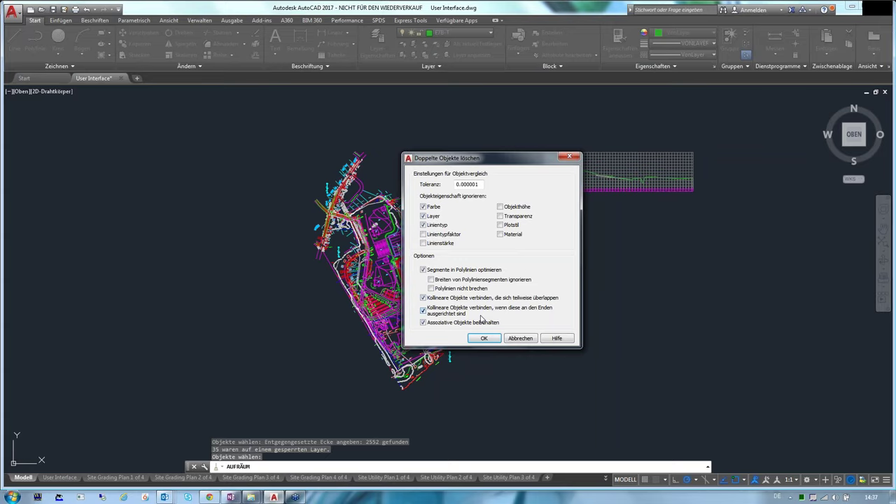
# - Cancel the cleanup and draw a two-segment L-shaped line, horizontal then vertical
pyautogui.click(520, 338)
pyautogui.scroll(2, 489, 280)
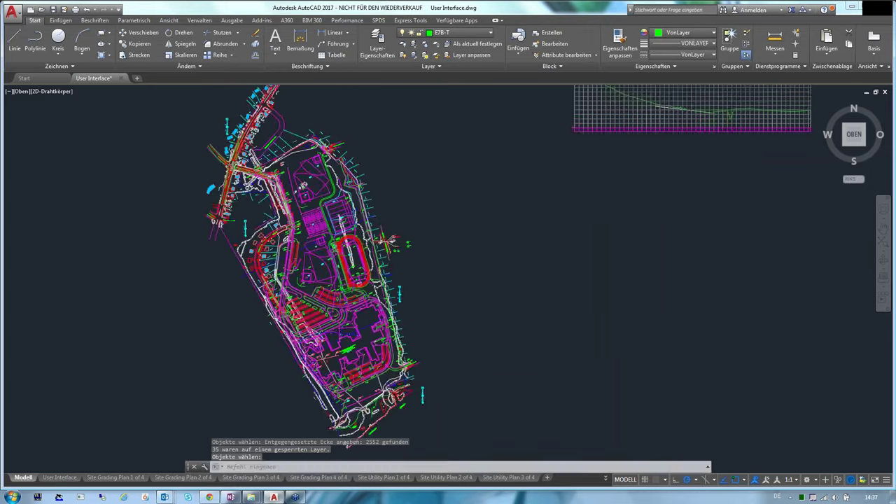
pyautogui.scroll(6, 266, 150)
pyautogui.click(14, 41)
pyautogui.click(387, 282)
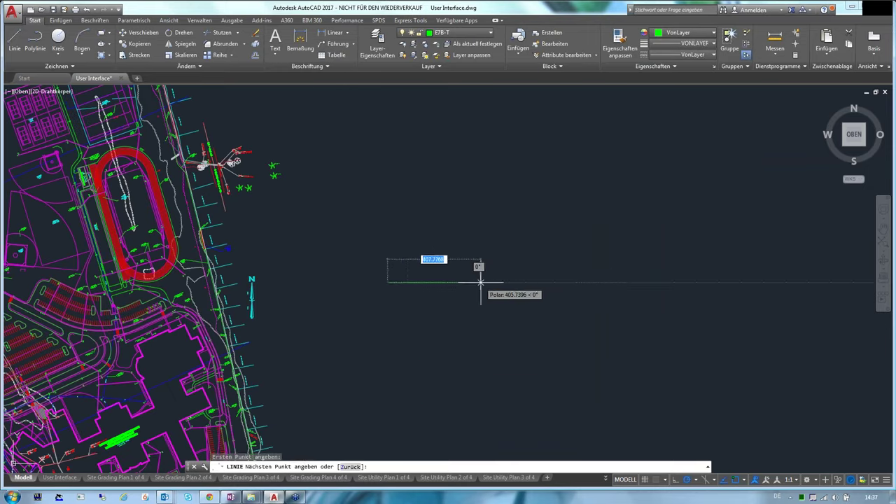
pyautogui.click(498, 283)
pyautogui.click(498, 186)
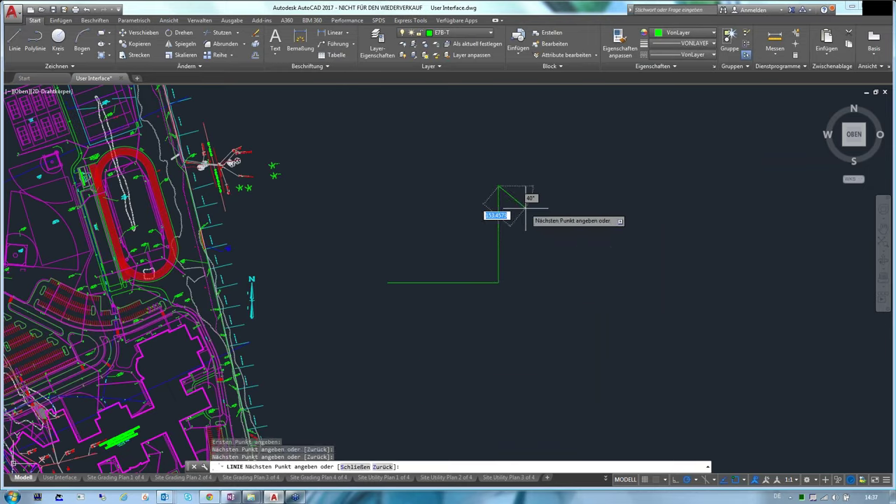
pyautogui.rightClick(518, 205)
pyautogui.click(543, 214)
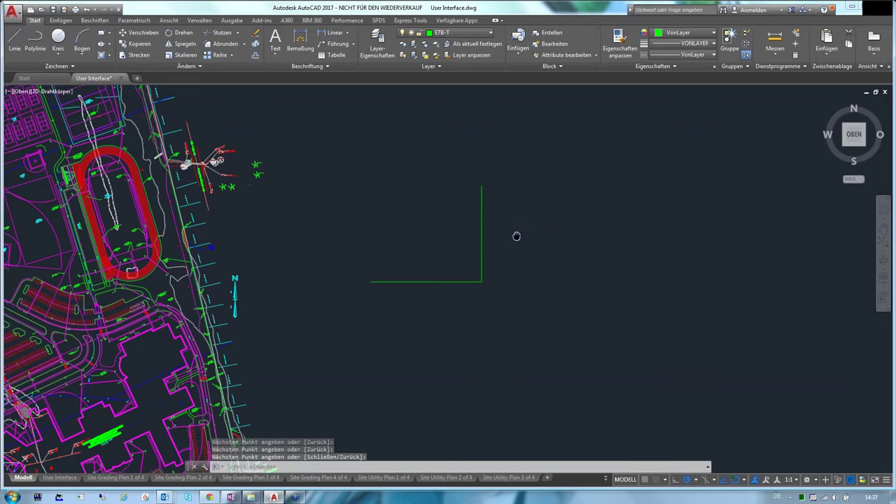
pyautogui.moveTo(539, 237); pyautogui.dragTo(454, 230, button='middle')
# - Run AUFRÄUM on both new line segments and accept the cleanup settings
pyautogui.click(418, 260)
pyautogui.click(404, 298)
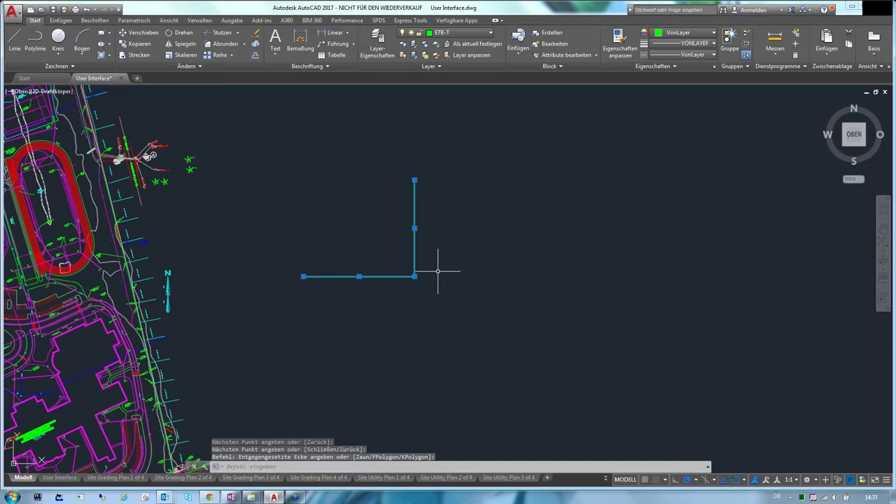
pyautogui.write('LINIE')
pyautogui.press('BackSpace')
pyautogui.press('BackSpace')
pyautogui.press('BackSpace')
pyautogui.write('AUFRÄUM')
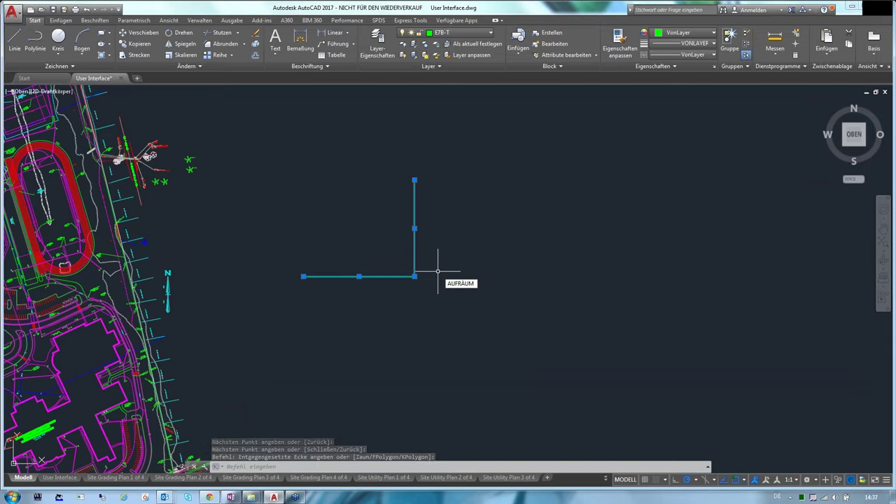
pyautogui.press('Return')
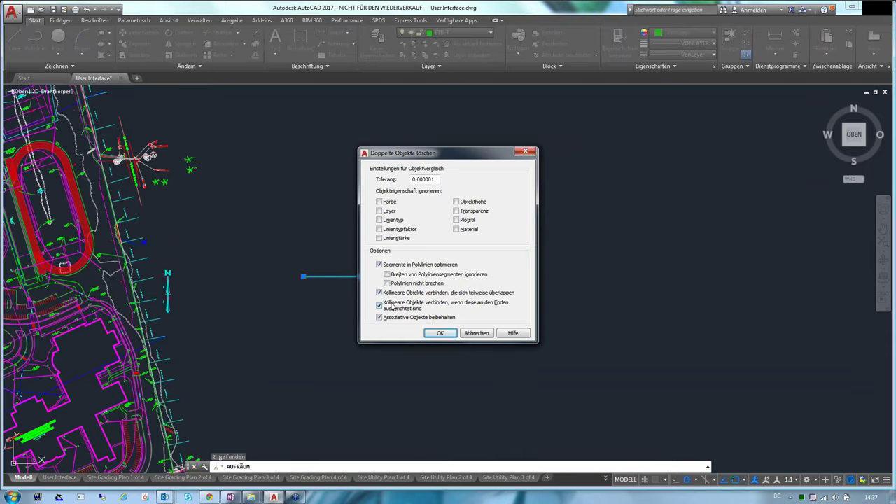
pyautogui.click(440, 333)
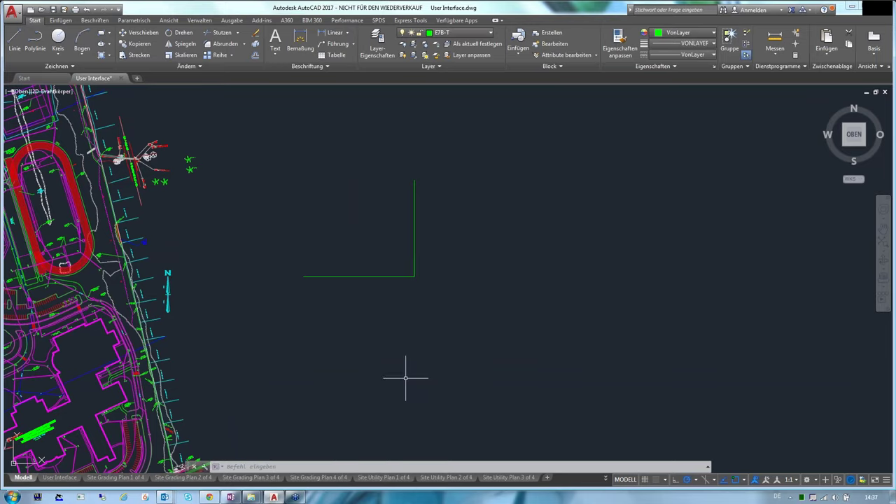
# - Rotate the vertical line -90° about its corner so it lies horizontal
pyautogui.press('F2')
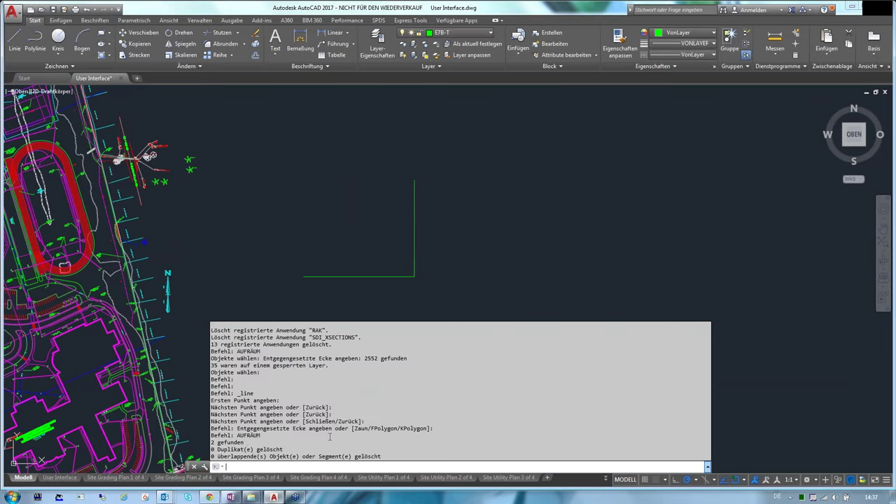
pyautogui.press('F2')
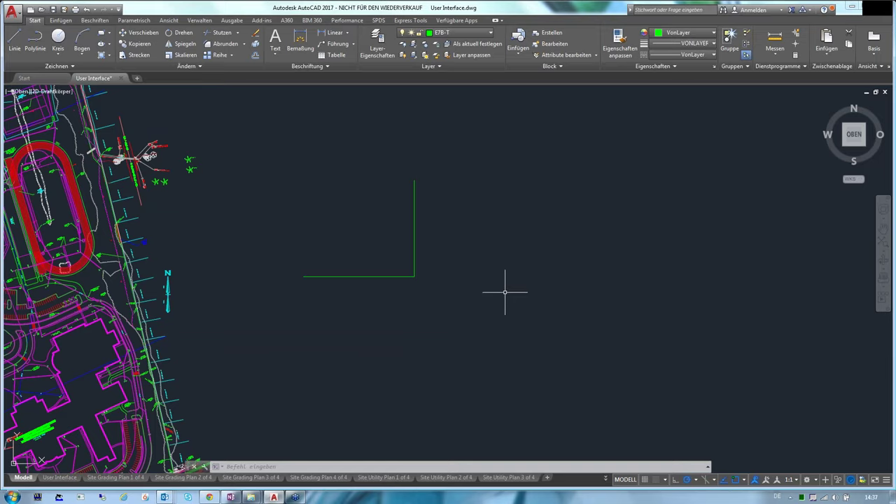
pyautogui.click(414, 241)
pyautogui.click(449, 274)
pyautogui.click(184, 33)
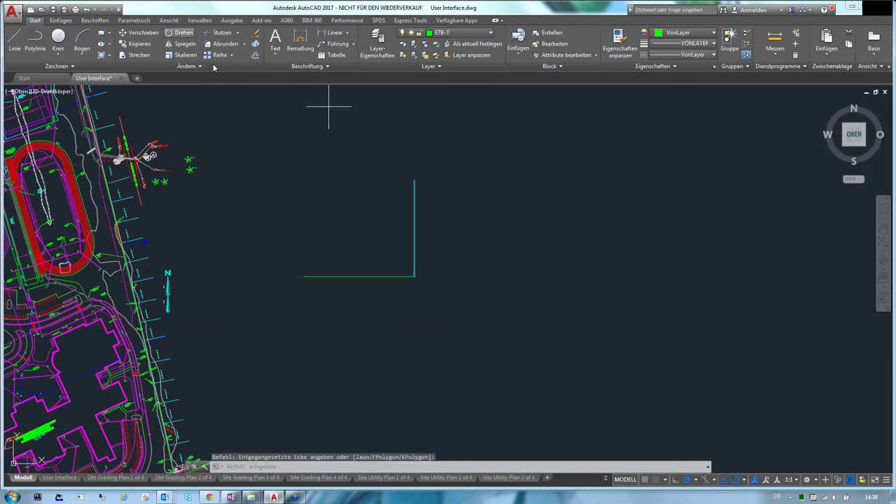
pyautogui.click(414, 277)
pyautogui.click(416, 311)
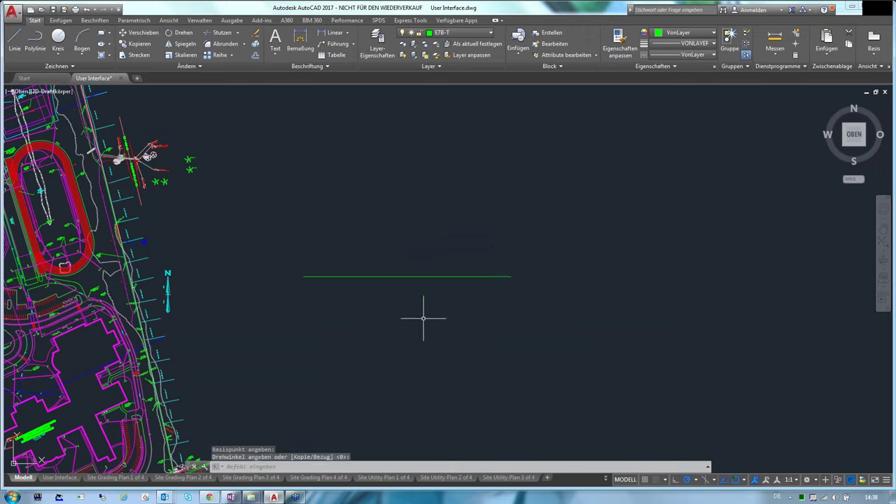
# - Merge the two collinear segments into one line with AUFRÄUM, then select it to check
pyautogui.click(387, 275)
pyautogui.scroll(2, 416, 280)
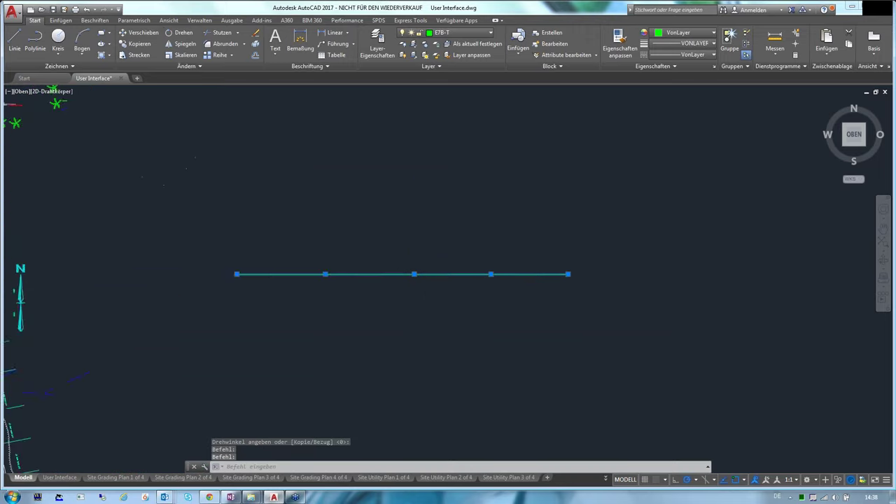
pyautogui.scroll(2, 416, 280)
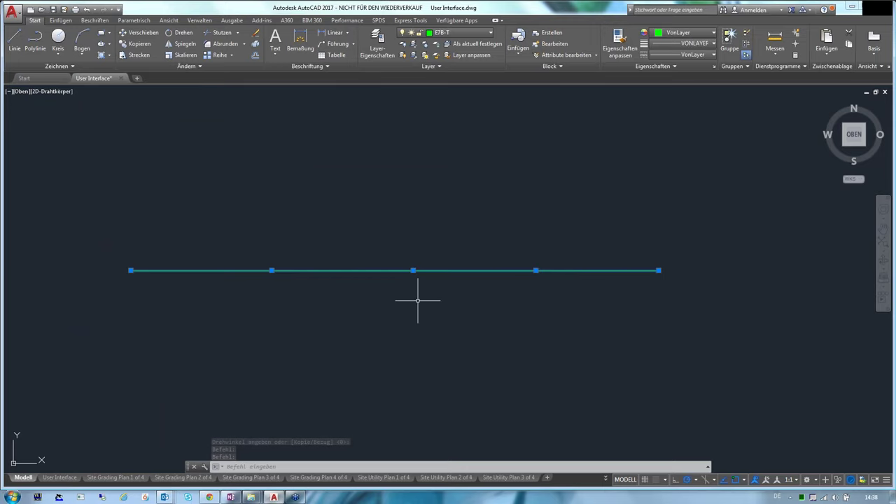
pyautogui.write('AUFRÄUM')
pyautogui.press('Return')
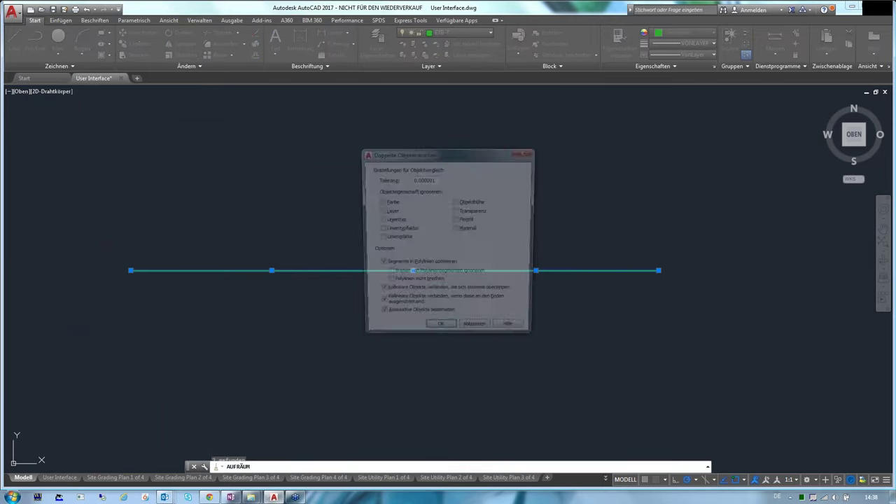
pyautogui.moveTo(466, 156); pyautogui.dragTo(597, 168)
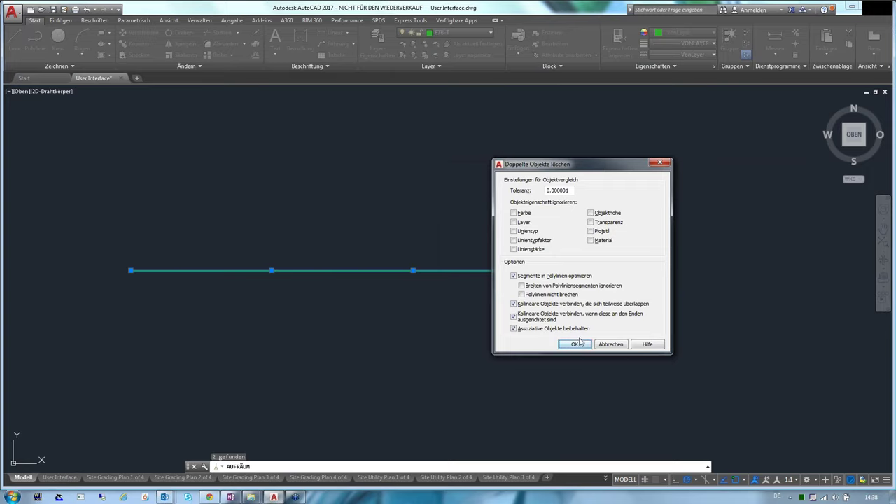
pyautogui.click(574, 343)
pyautogui.click(484, 270)
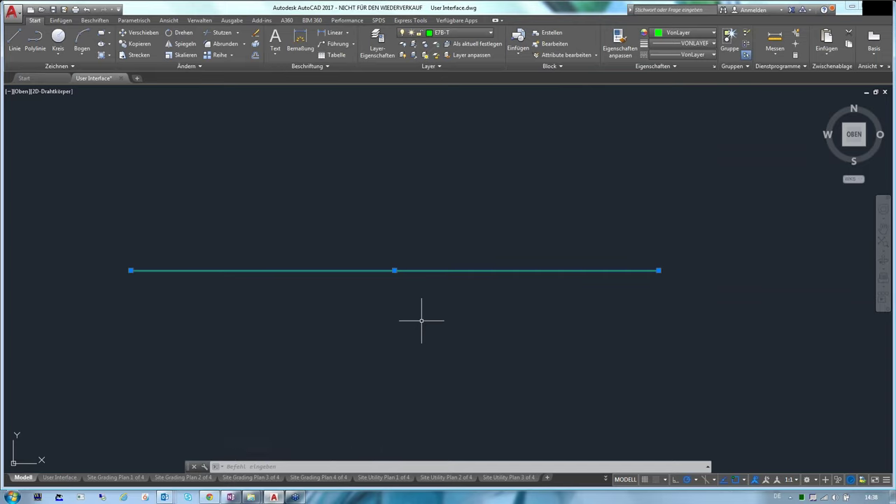
# - Draw a test line from the long line's left end to partway along it
pyautogui.scroll(-2, 421, 320)
pyautogui.scroll(-6, 421, 320)
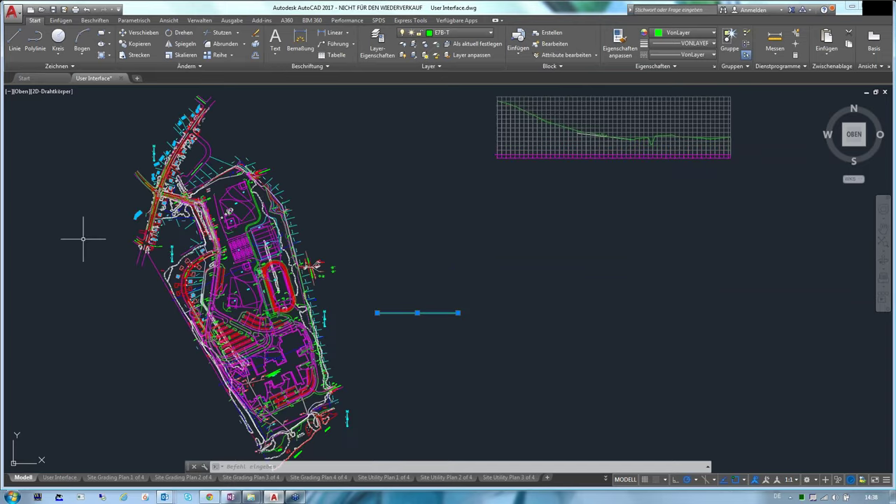
pyautogui.moveTo(340, 250); pyautogui.dragTo(358, 218, button='middle')
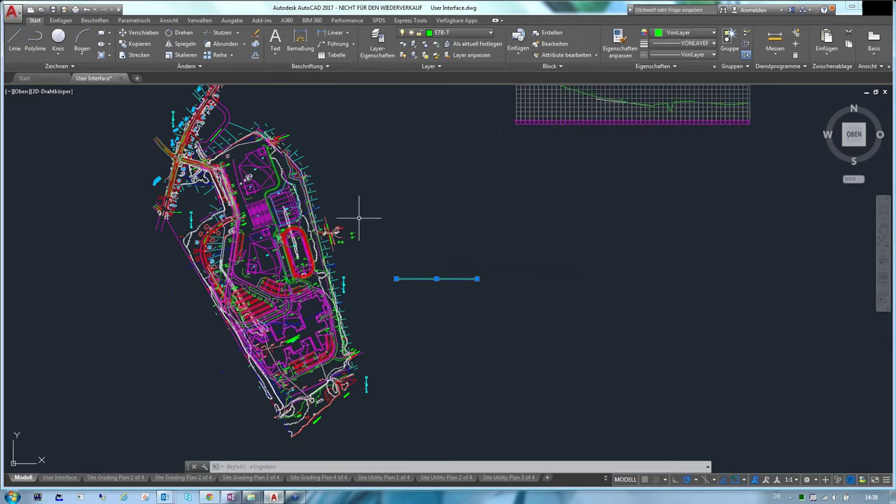
pyautogui.scroll(2, 435, 277)
pyautogui.scroll(2, 436, 283)
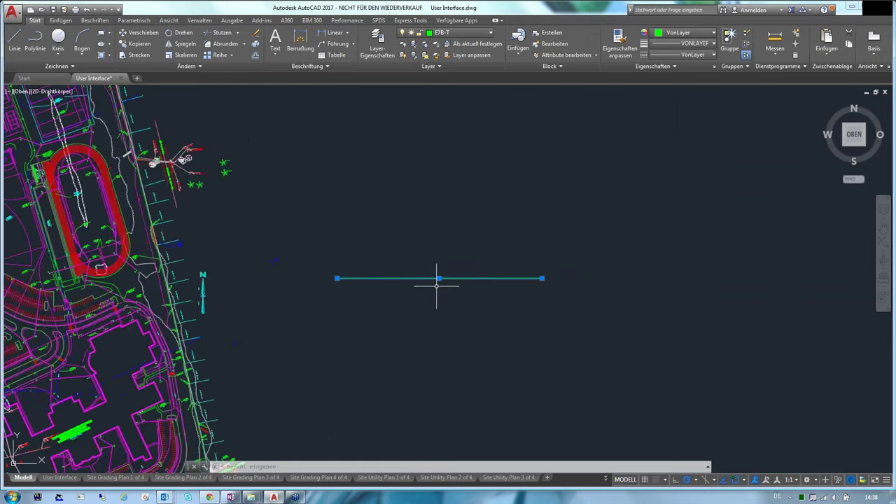
pyautogui.scroll(2, 436, 285)
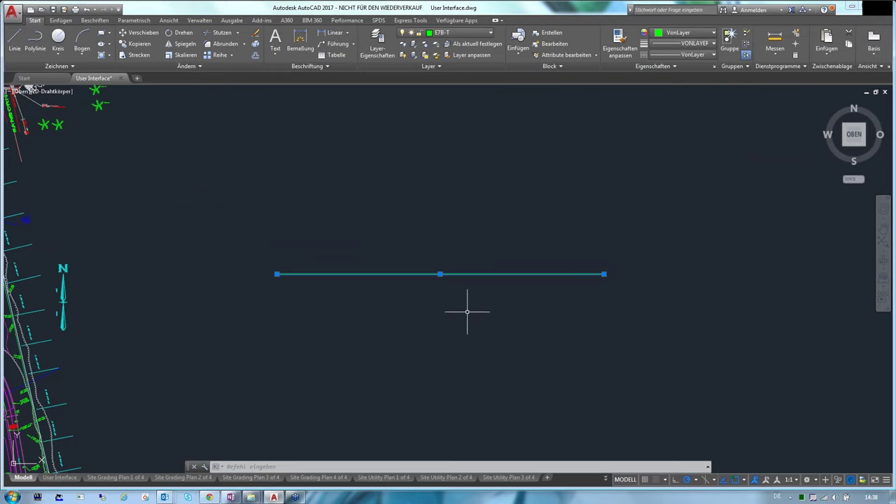
pyautogui.press('Escape')
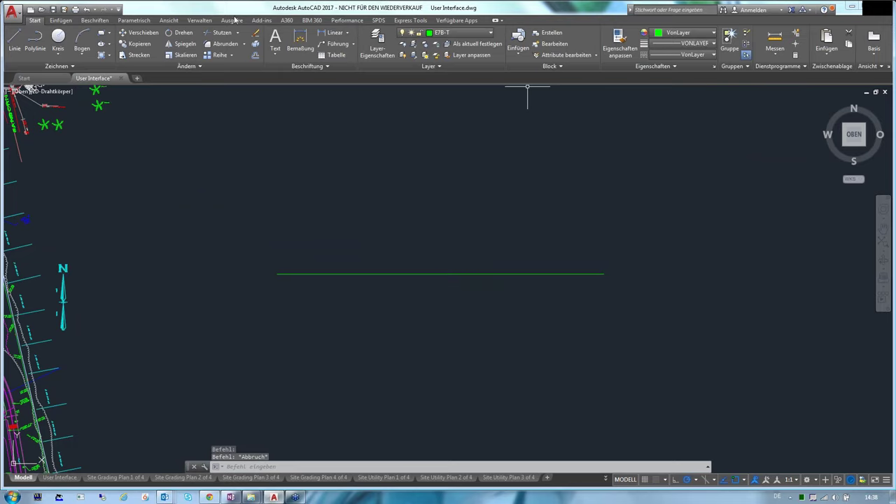
pyautogui.click(15, 40)
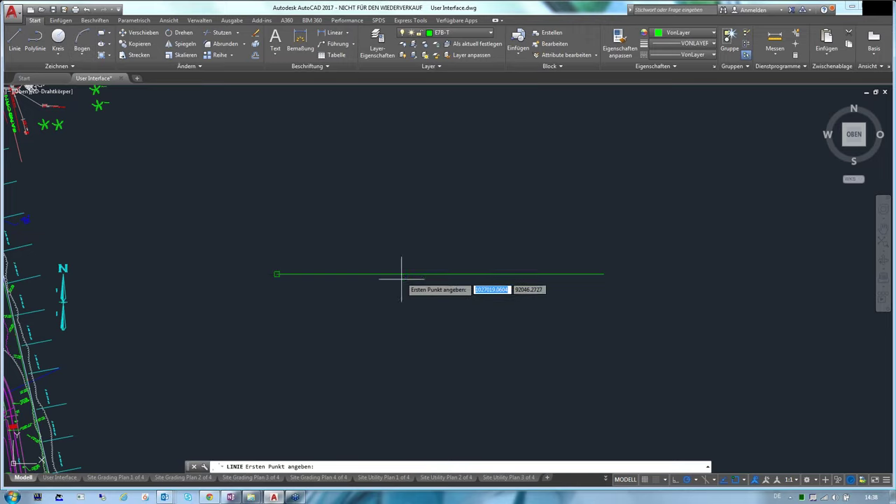
pyautogui.click(283, 273)
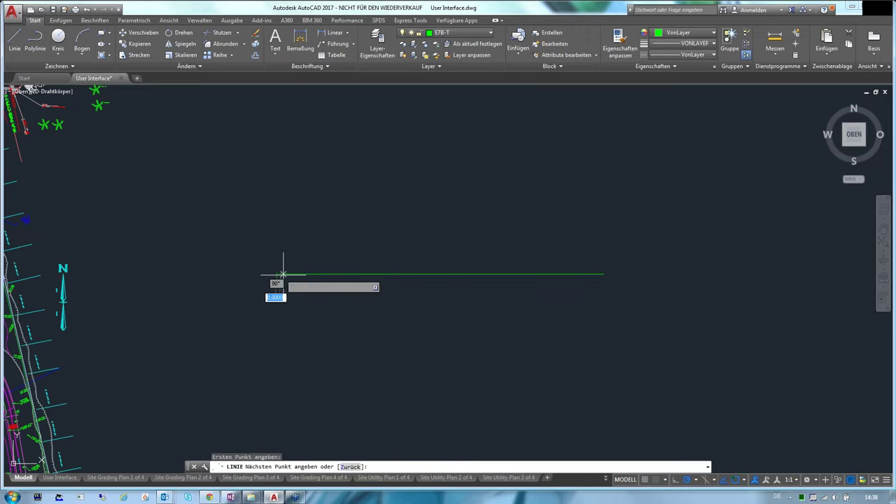
pyautogui.click(464, 274)
pyautogui.rightClick(481, 297)
pyautogui.click(501, 303)
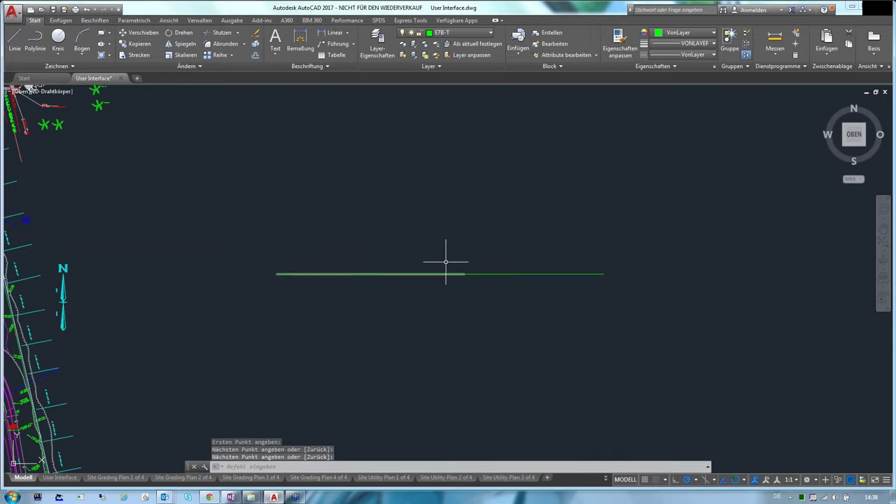
# - Crossing-select both overlapping lines and run AUFRÄUM, confirming one line remains
pyautogui.click(505, 236)
pyautogui.click(422, 314)
pyautogui.write('LINIE')
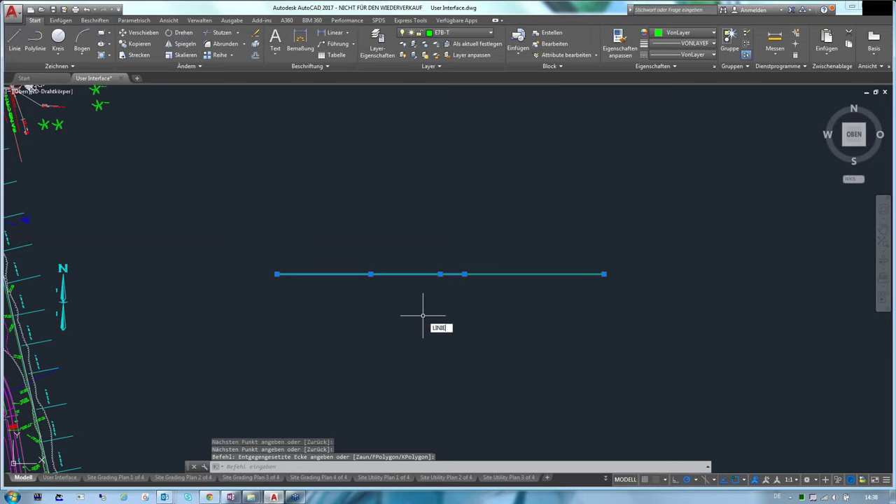
pyautogui.press('Return')
pyautogui.press('Escape')
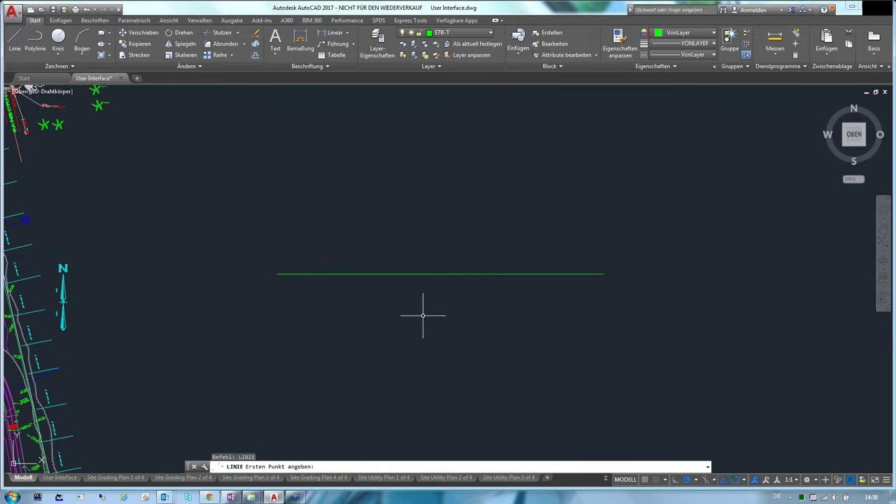
pyautogui.write('AUFRÄUM')
pyautogui.press('Return')
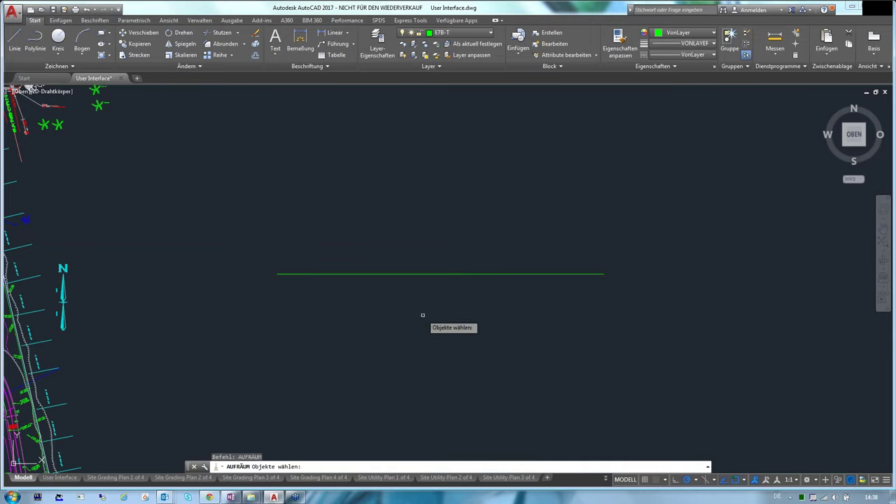
pyautogui.click(452, 250)
pyautogui.click(420, 306)
pyautogui.press('Return')
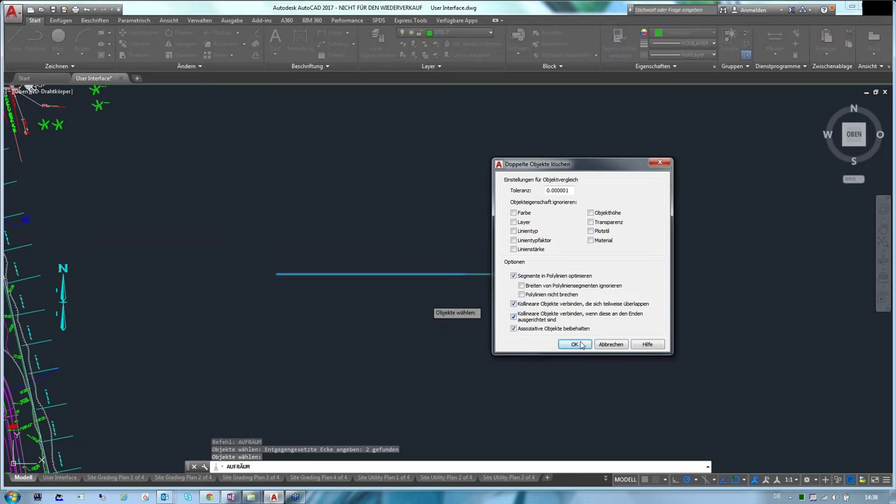
pyautogui.click(574, 344)
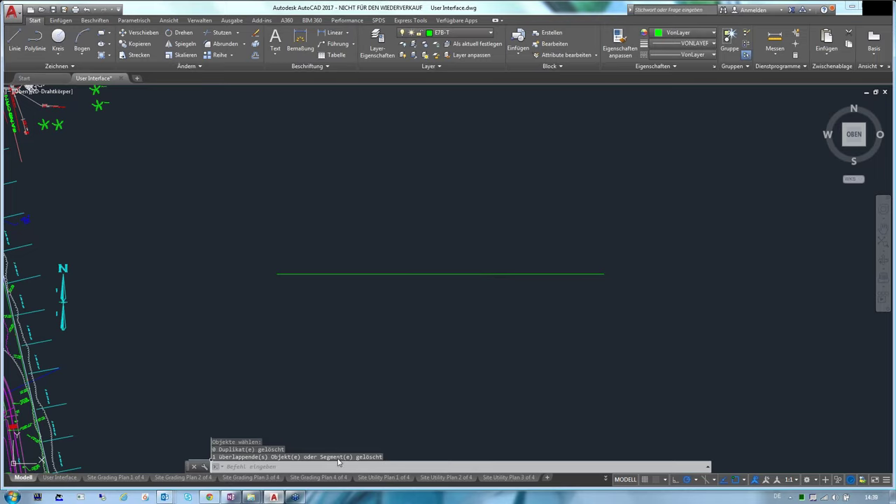
pyautogui.click(448, 273)
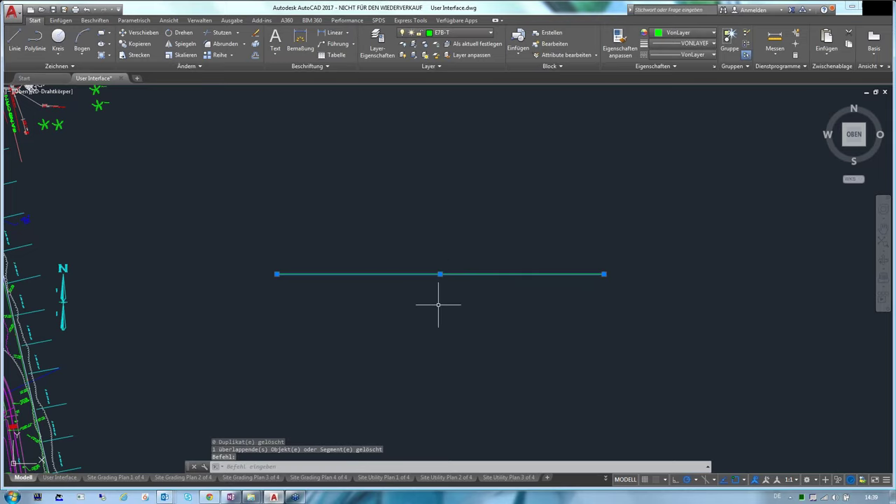
pyautogui.press('Escape')
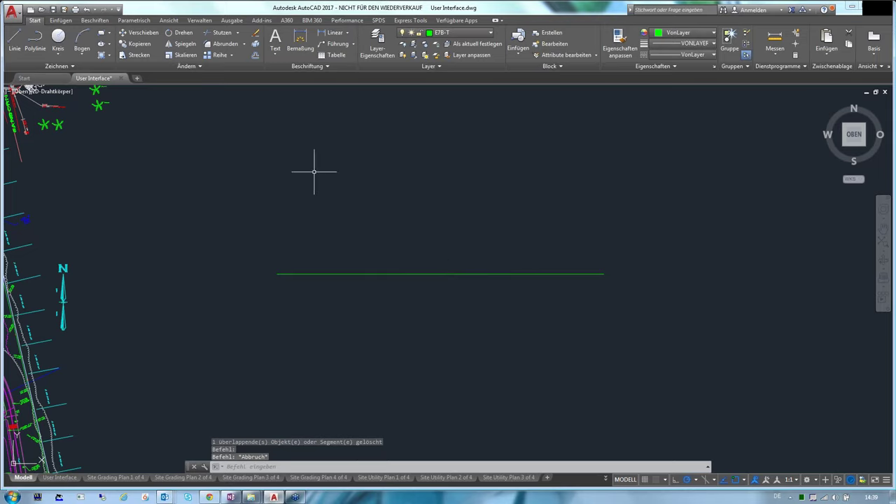
# - Draw a slightly slanted test line from the long line's left end, entering distances 0.01 and 0
pyautogui.click(14, 39)
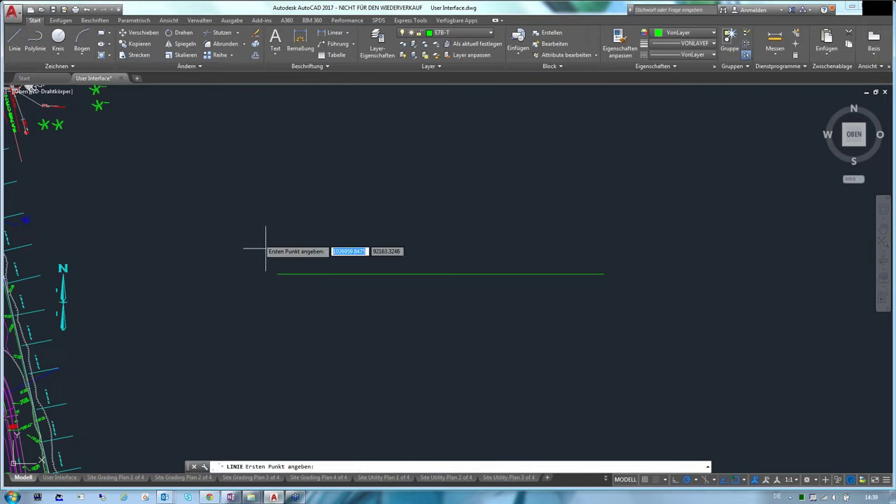
pyautogui.click(278, 274)
pyautogui.scroll(5, 616, 296)
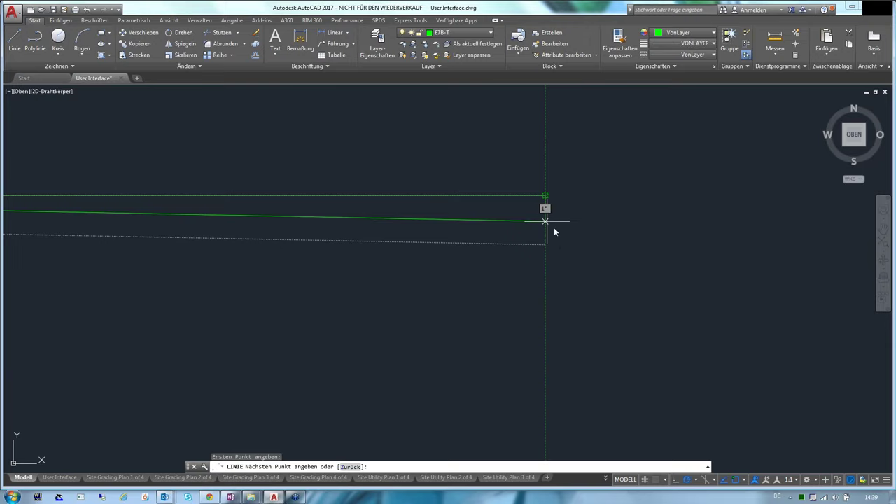
pyautogui.write('0.01')
pyautogui.press('Return')
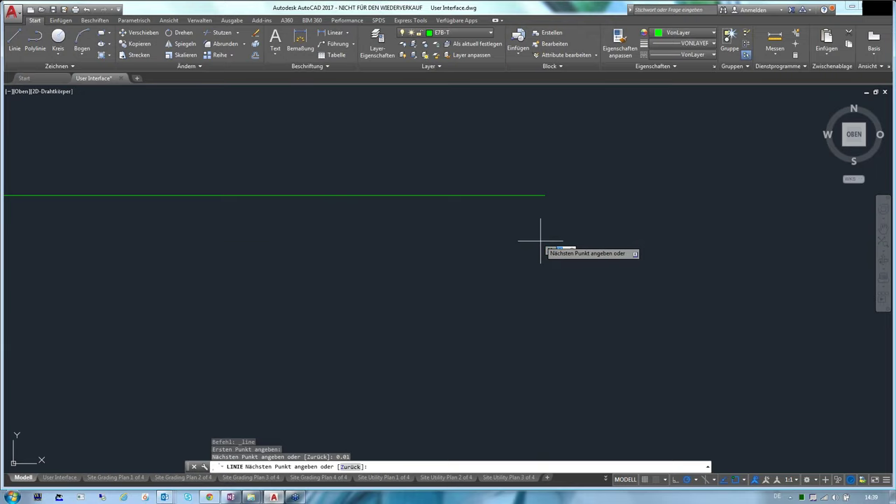
pyautogui.write('0.1')
pyautogui.press('Return')
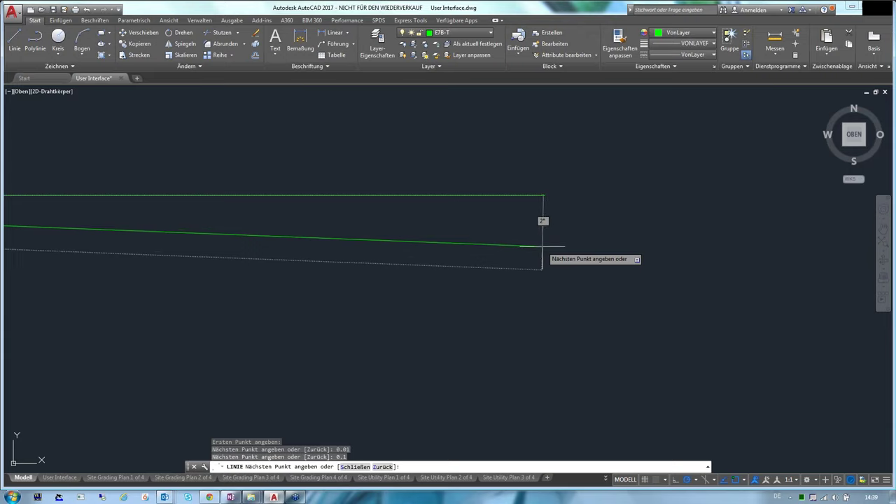
pyautogui.click(543, 245)
pyautogui.press('Escape')
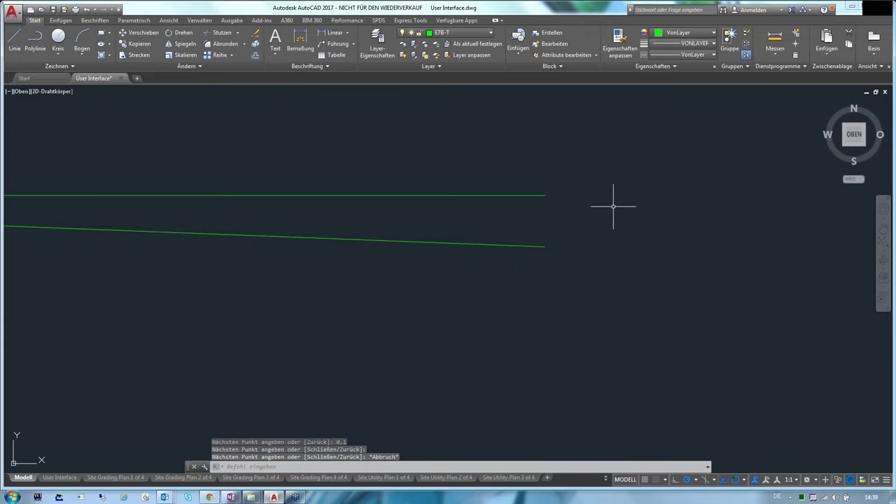
pyautogui.scroll(-2, 581, 184)
pyautogui.scroll(-1, 418, 217)
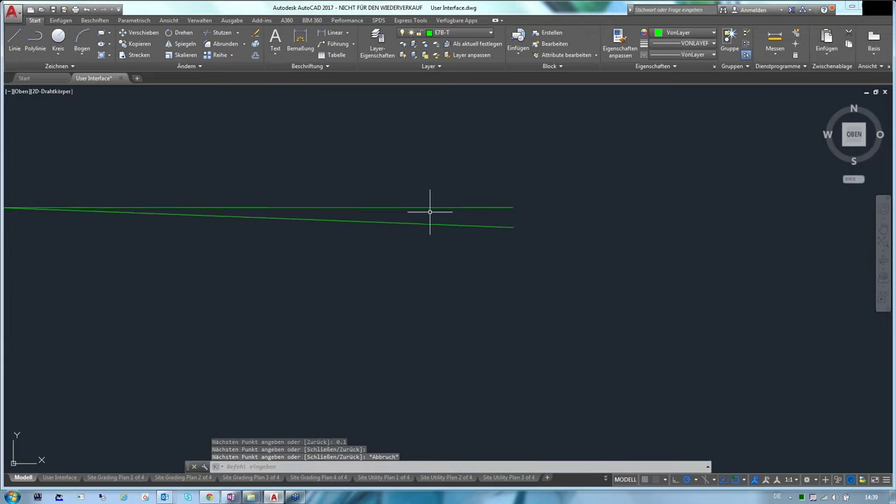
pyautogui.scroll(-1, 430, 210)
pyautogui.scroll(1, 430, 209)
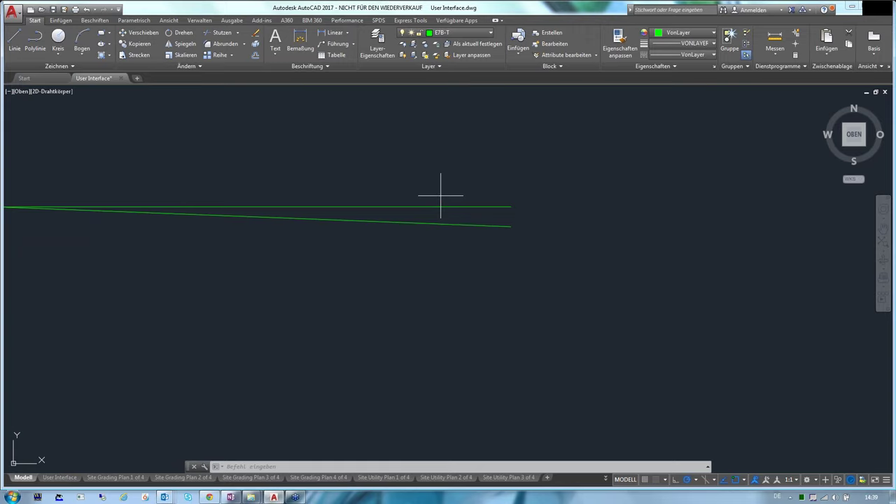
# - Window-select both green lines, run AUFRÄUM to check its tolerance, then cancel
pyautogui.click(441, 196)
pyautogui.click(382, 262)
pyautogui.write('LINIE')
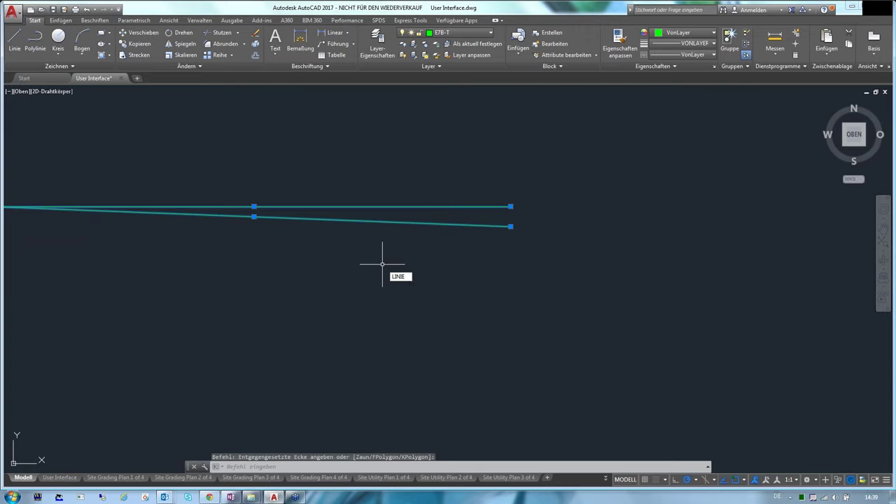
pyautogui.write('aufräum')
pyautogui.press('Return')
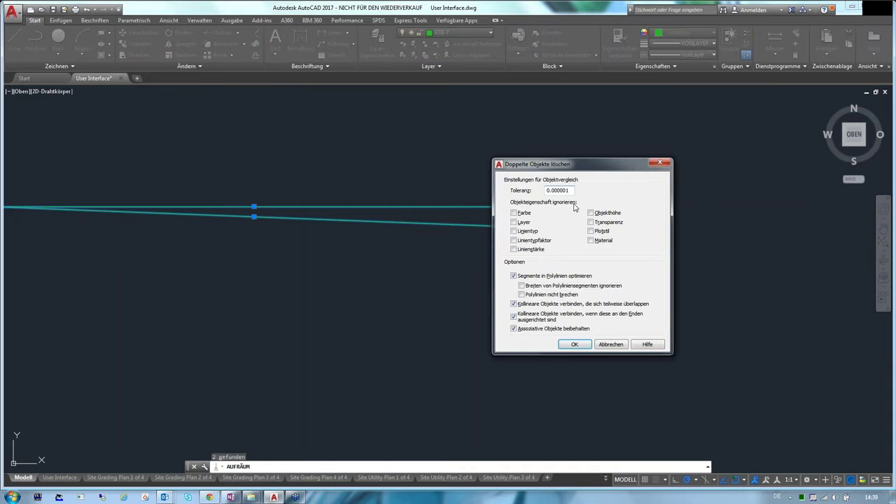
pyautogui.click(557, 190)
pyautogui.click(611, 346)
# - Zoom out toward the site plan and delete the two green lines
pyautogui.click(444, 278)
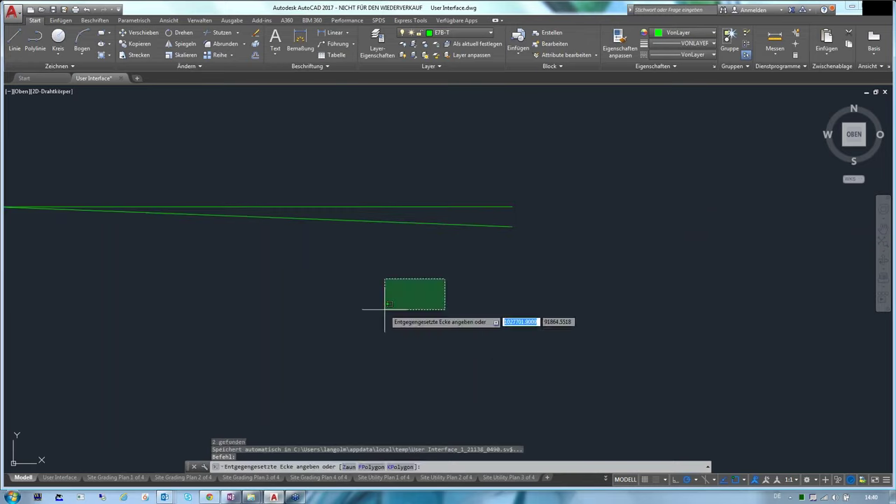
pyautogui.click(380, 308)
pyautogui.scroll(-1, 373, 273)
pyautogui.moveTo(374, 273)
pyautogui.mouseDown(button='middle')
pyautogui.moveTo(436, 284)
pyautogui.moveTo(425, 306)
pyautogui.mouseUp(button='middle')
pyautogui.scroll(-2, 436, 284)
pyautogui.scroll(-2, 436, 284)
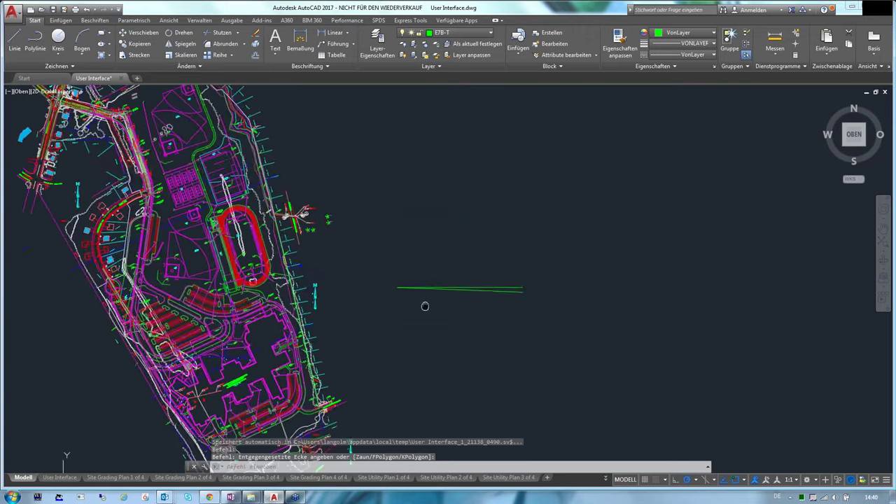
pyautogui.scroll(-2, 424, 306)
pyautogui.press('Delete')
pyautogui.scroll(-2, 539, 300)
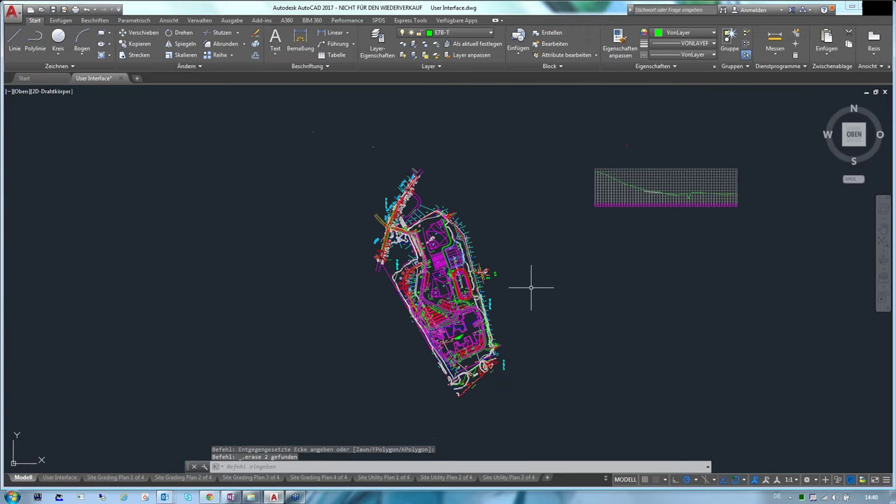
pyautogui.click(532, 288)
# - Audit the drawing with PRÜFUNG, fixing errors (J), and review the log: 2 found, 2 fixed
pyautogui.click(550, 305)
pyautogui.write('PR')
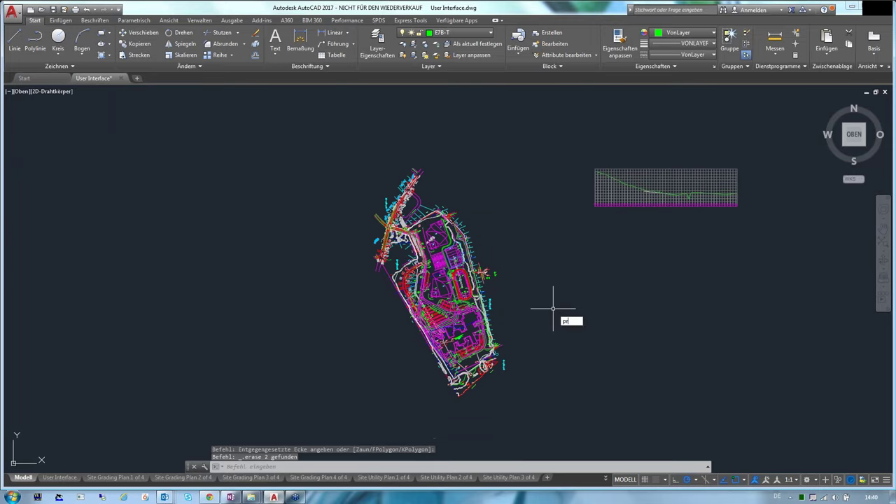
pyautogui.write('ÜFUNG')
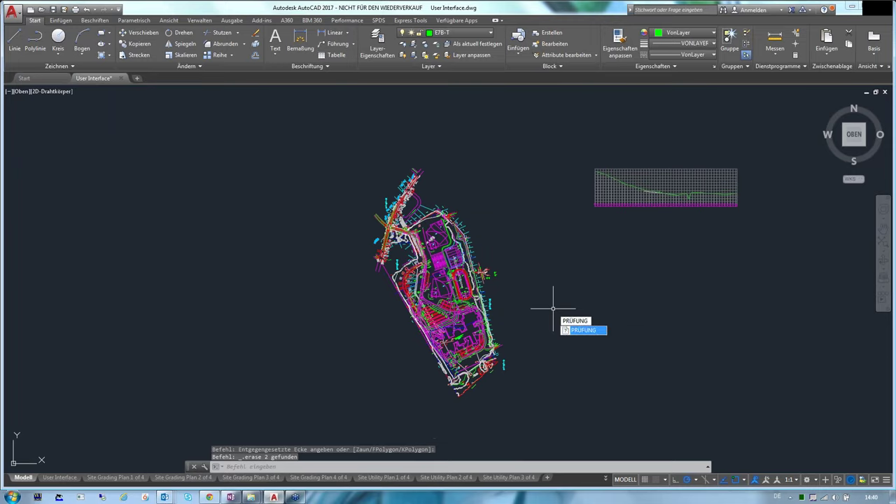
pyautogui.press('Return')
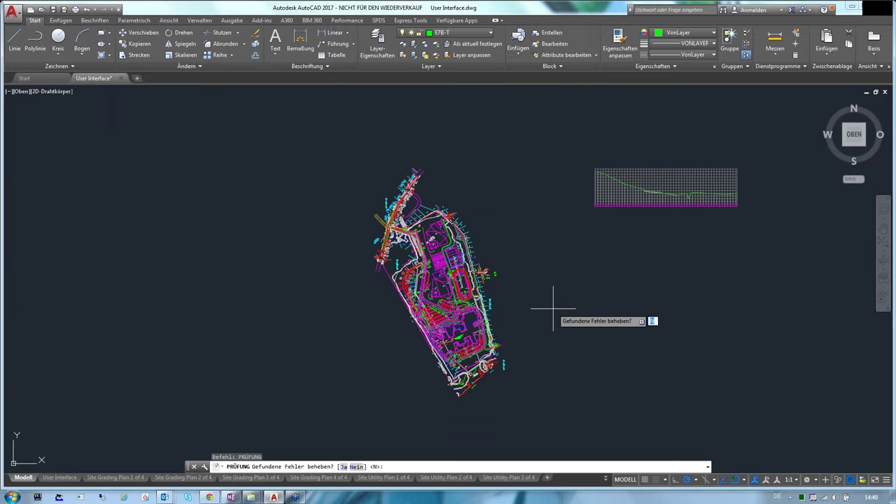
pyautogui.write('y')
pyautogui.press('Return')
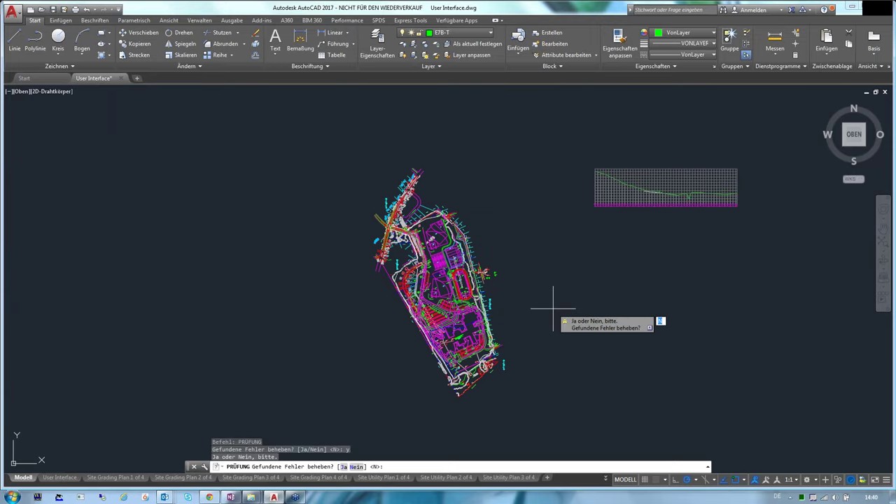
pyautogui.write('j')
pyautogui.press('Return')
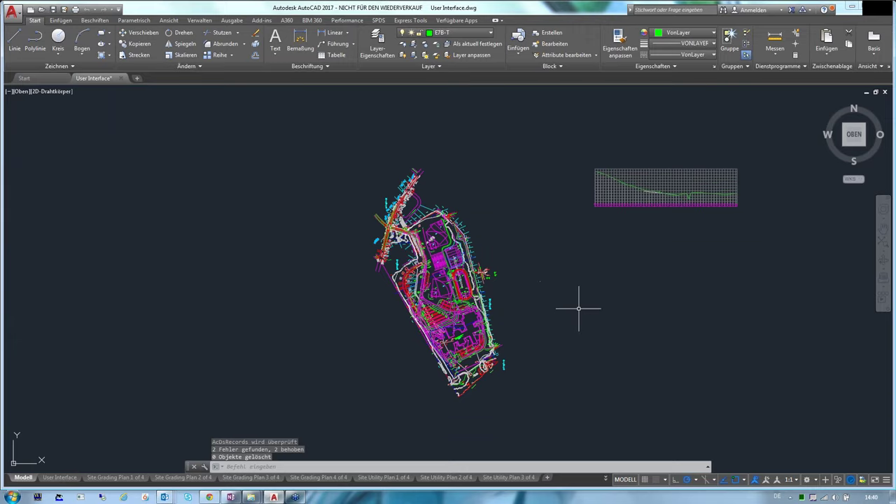
pyautogui.press('F2')
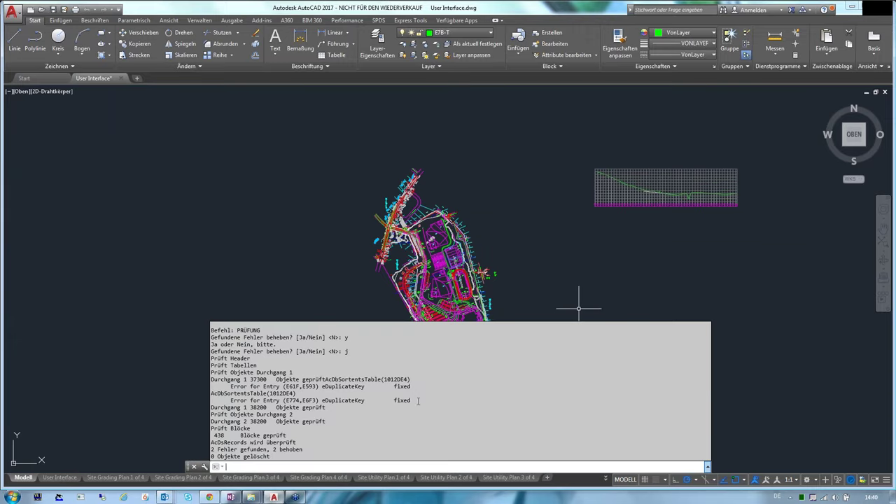
pyautogui.moveTo(418, 401); pyautogui.dragTo(212, 382)
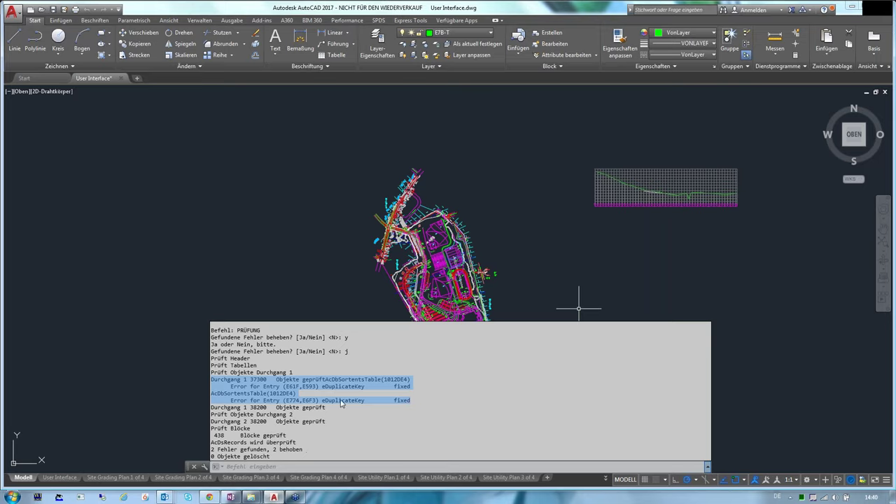
pyautogui.moveTo(303, 450); pyautogui.dragTo(211, 449)
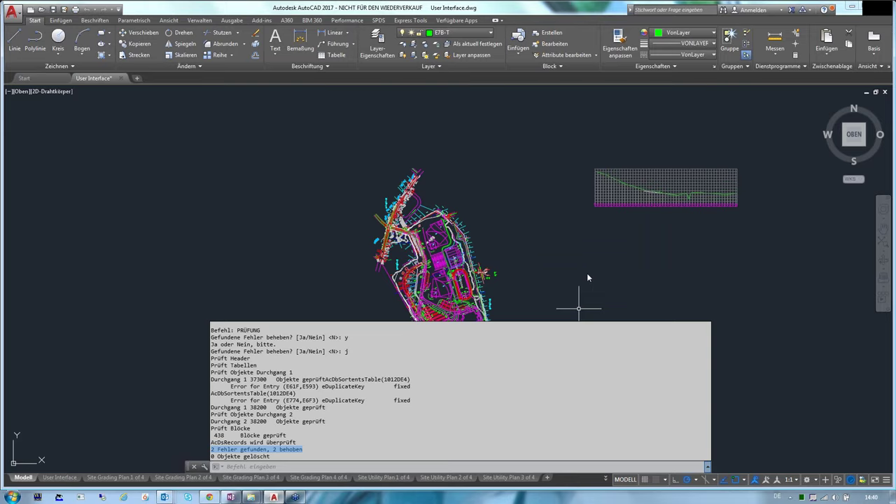
pyautogui.press('F2')
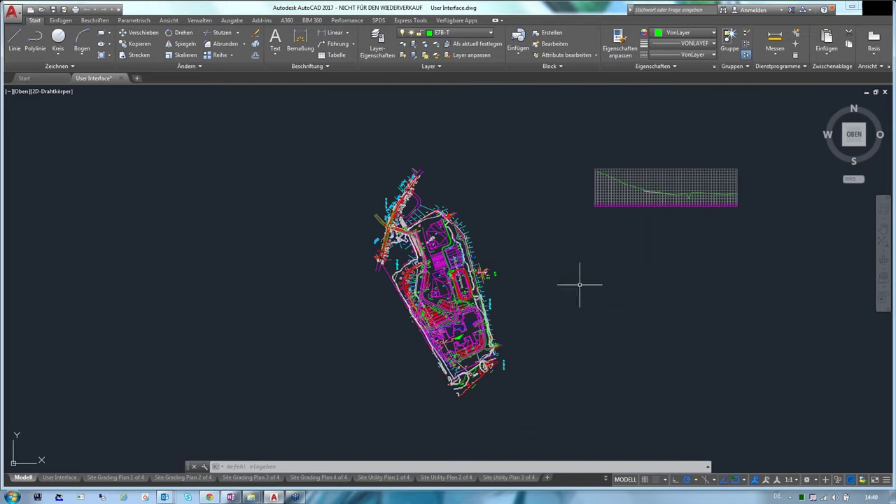
pyautogui.moveTo(575, 279)
pyautogui.mouseDown(button='middle')
pyautogui.moveTo(521, 279)
pyautogui.moveTo(461, 264)
pyautogui.mouseUp(button='middle')
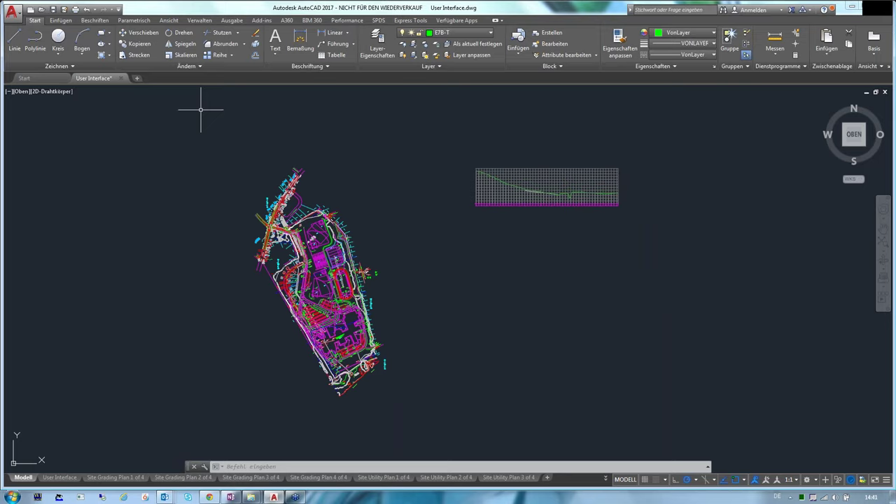
pyautogui.click(200, 110)
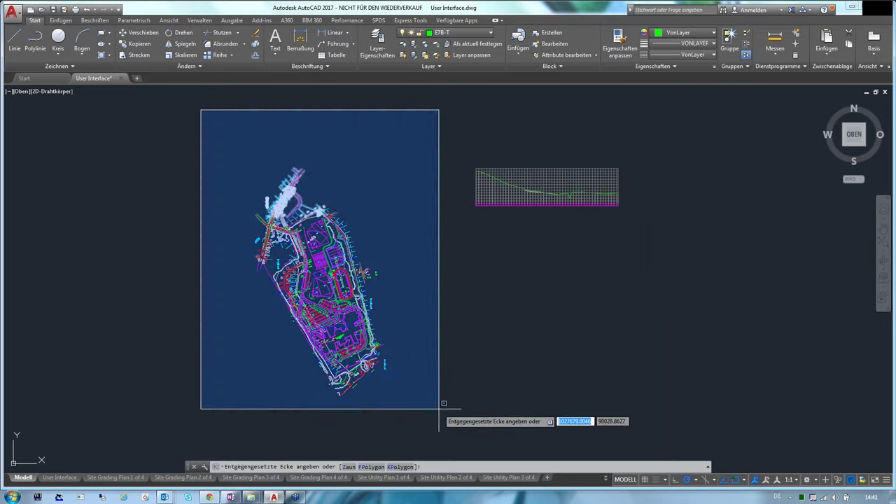
pyautogui.click(432, 415)
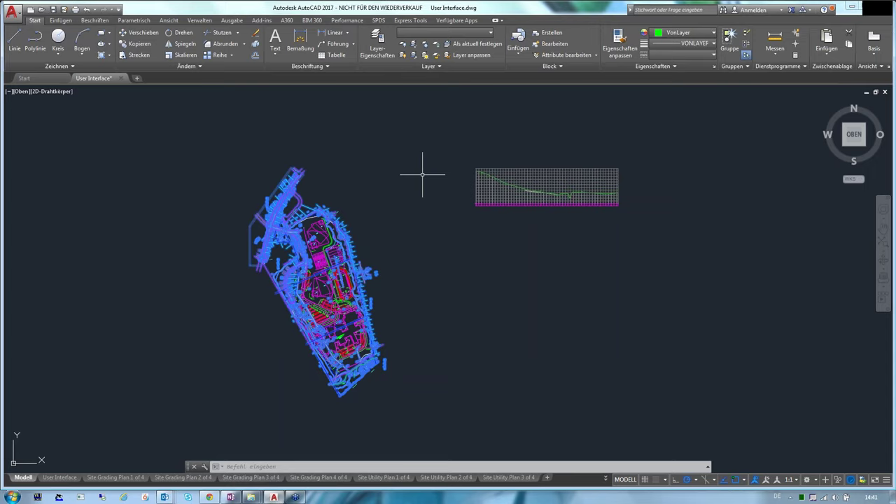
pyautogui.write('FL')
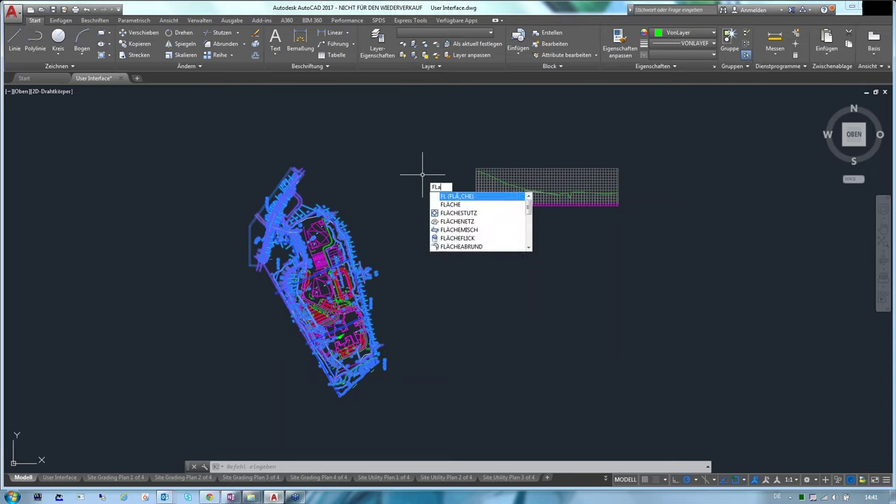
pyautogui.write('ATTEN')
pyautogui.press('Return')
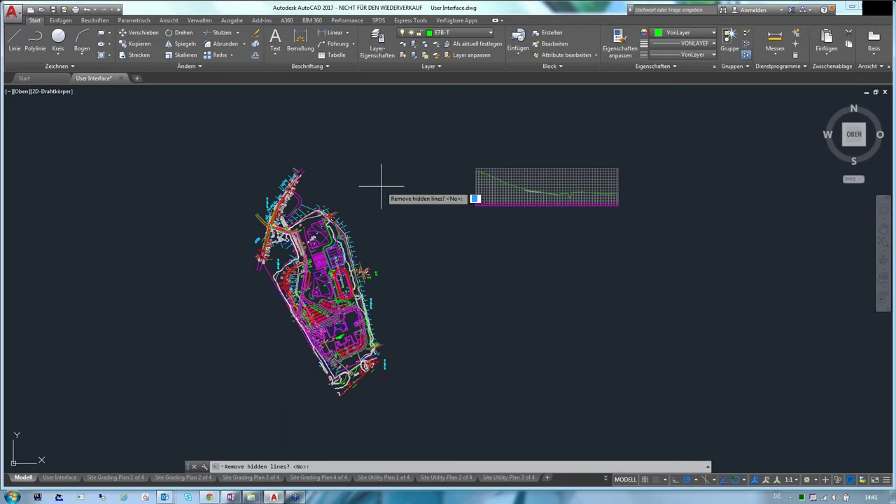
pyautogui.press('Escape')
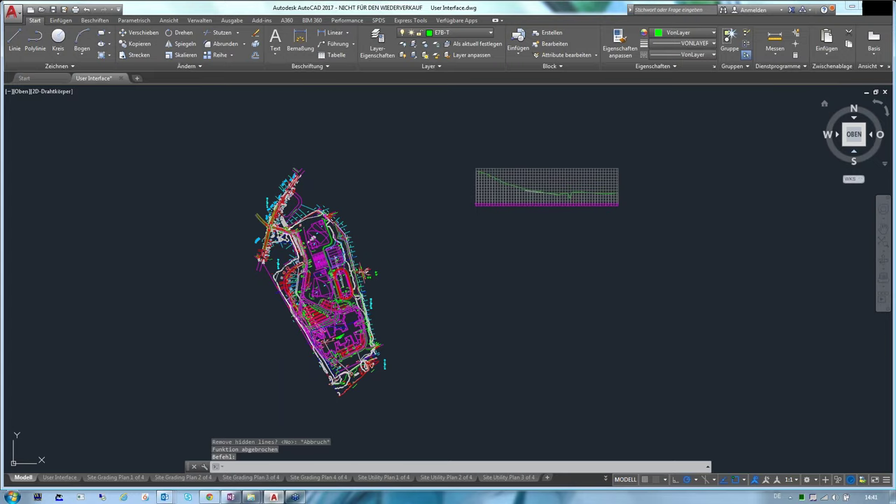
pyautogui.click(853, 152)
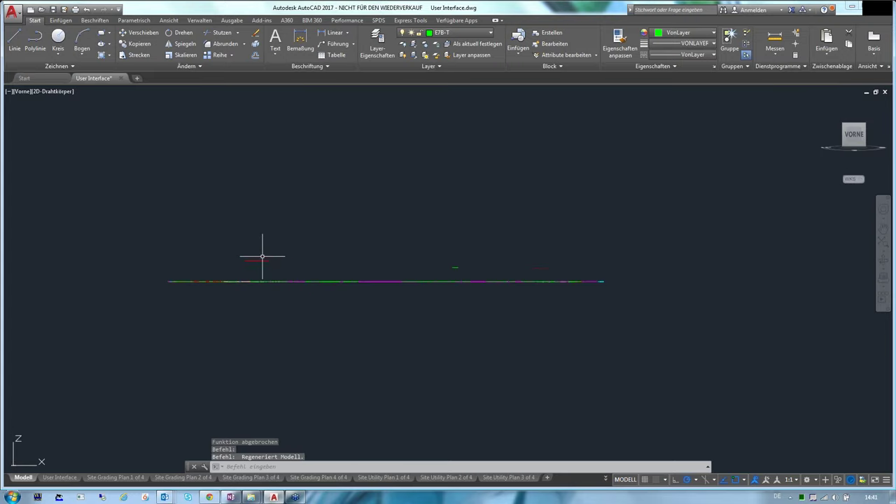
pyautogui.scroll(4, 299, 260)
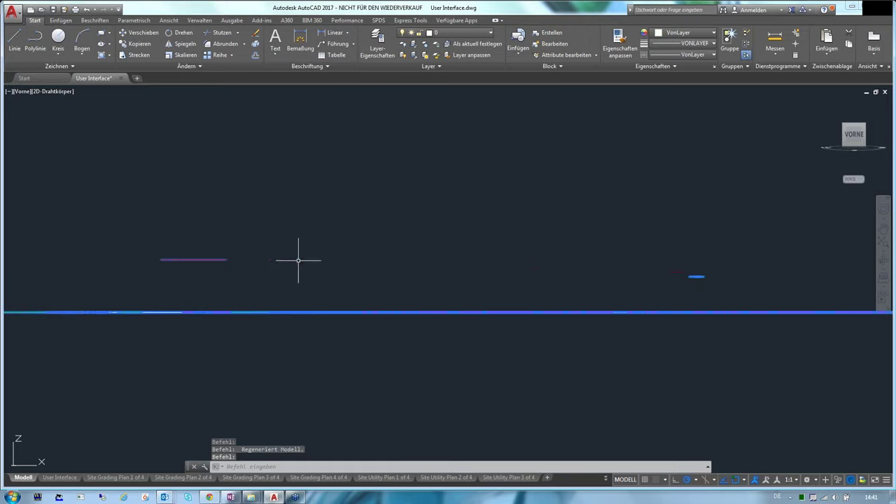
pyautogui.moveTo(197, 269); pyautogui.dragTo(286, 259, button='middle')
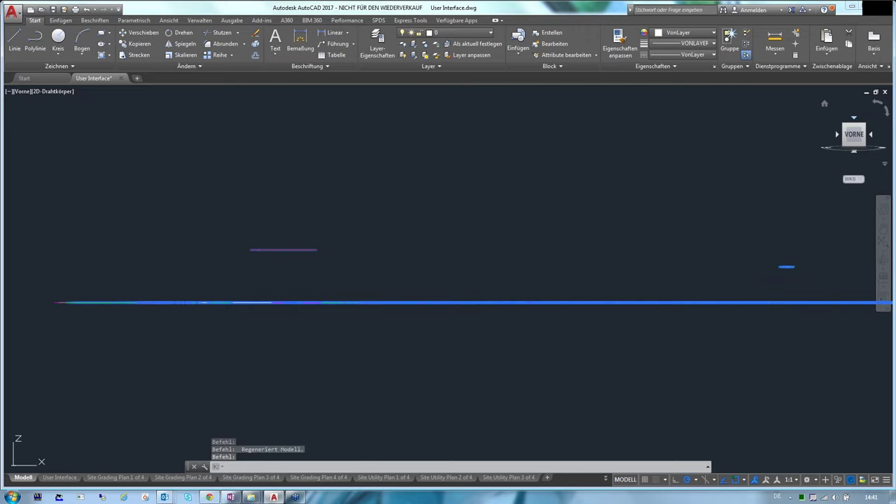
pyautogui.click(853, 118)
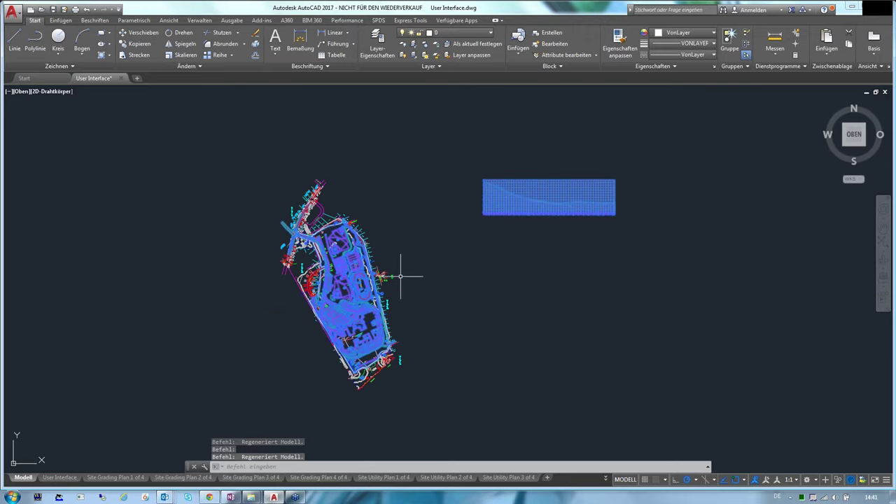
# - Isolate the selected object and select the site plan and profile
pyautogui.rightClick(397, 201)
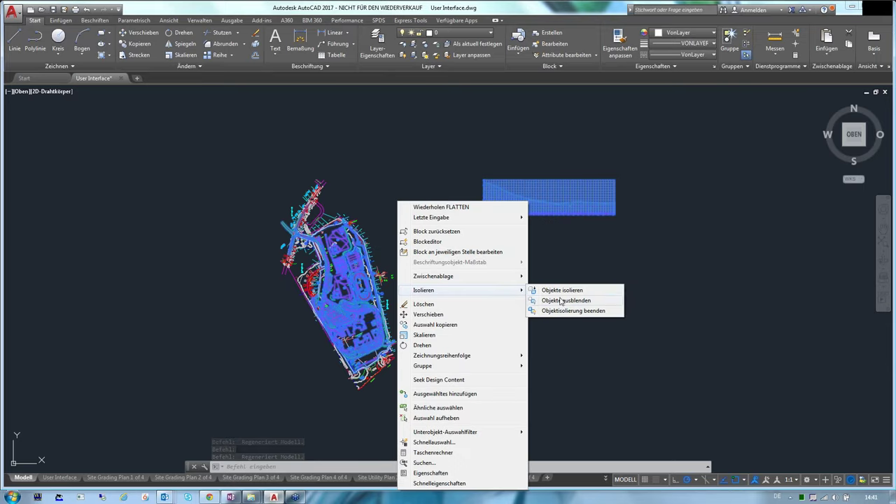
pyautogui.moveTo(462, 290)
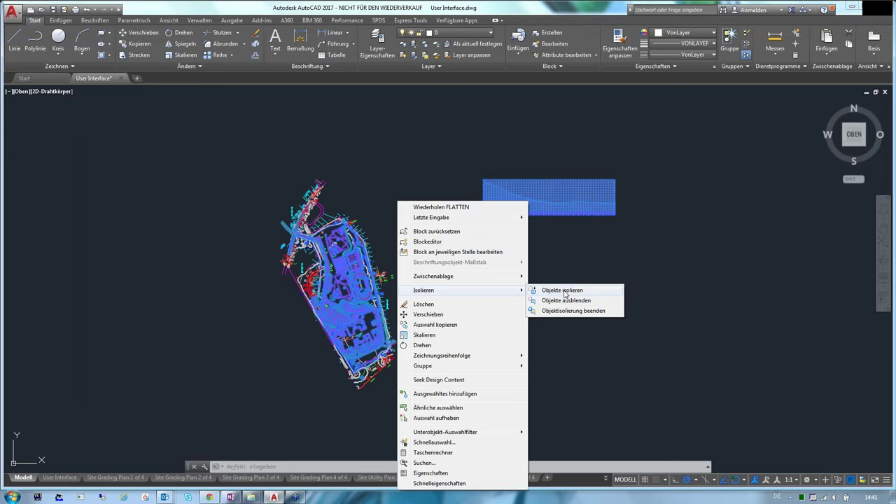
pyautogui.click(565, 291)
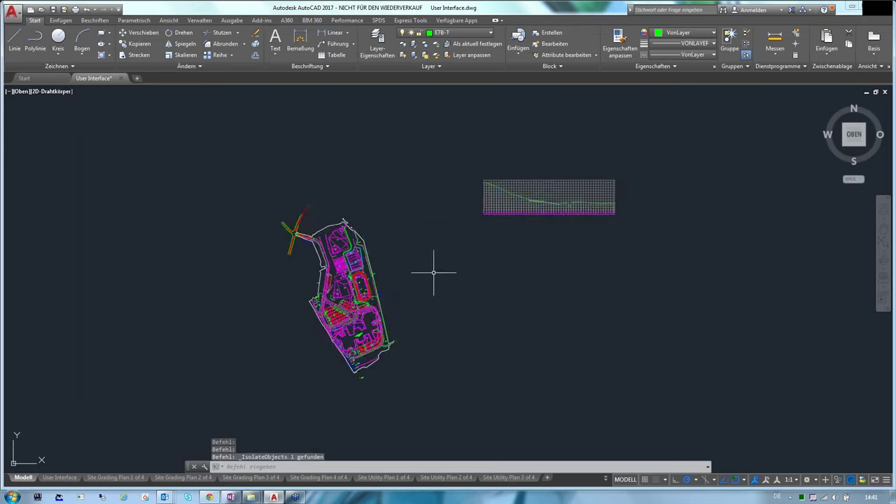
pyautogui.click(347, 264)
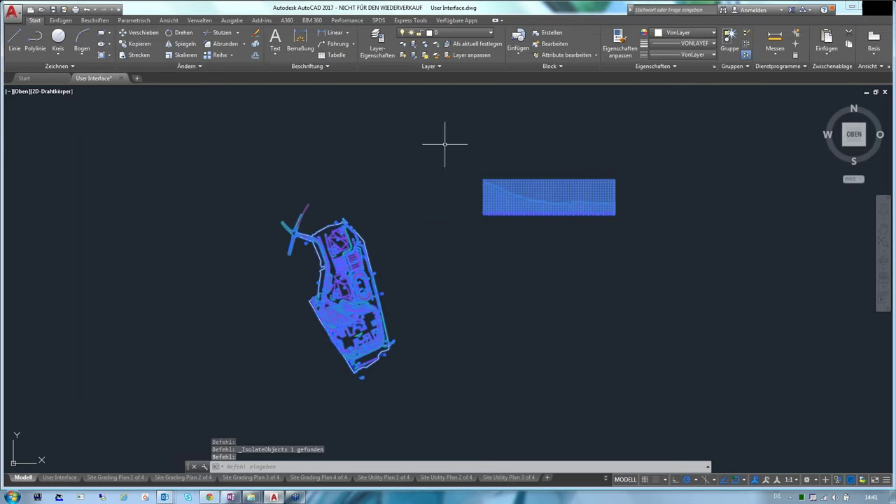
# - Review the selection's properties, close the palette, and explode the PB-BASE block
pyautogui.rightClick(244, 314)
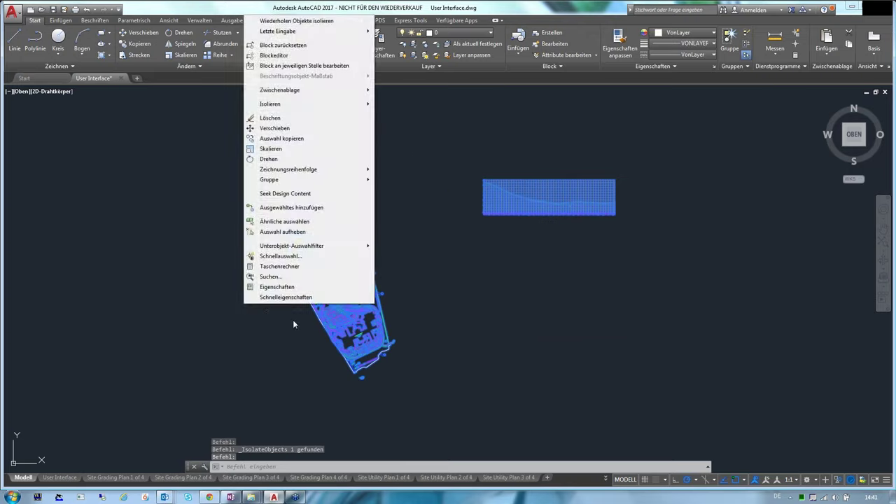
pyautogui.click(277, 286)
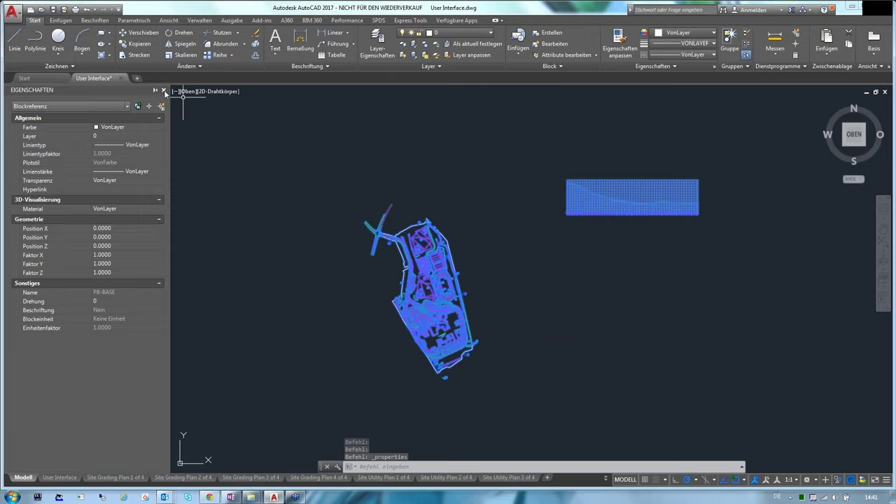
pyautogui.click(164, 91)
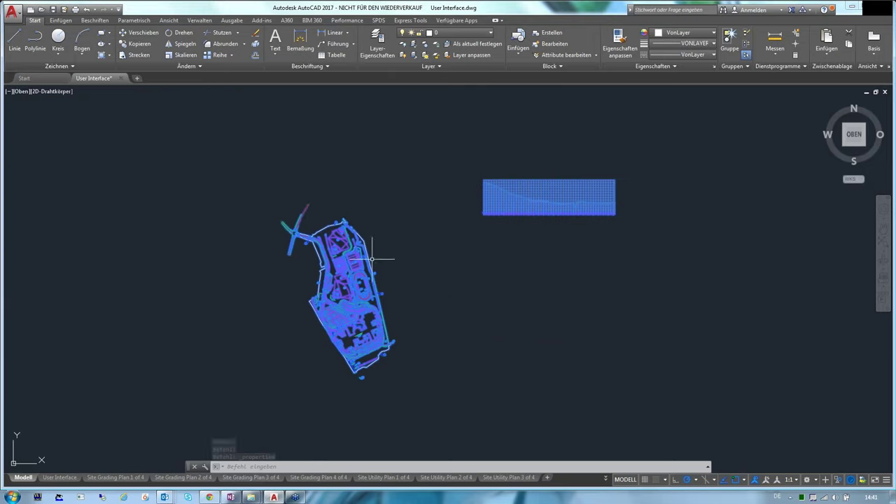
pyautogui.click(254, 43)
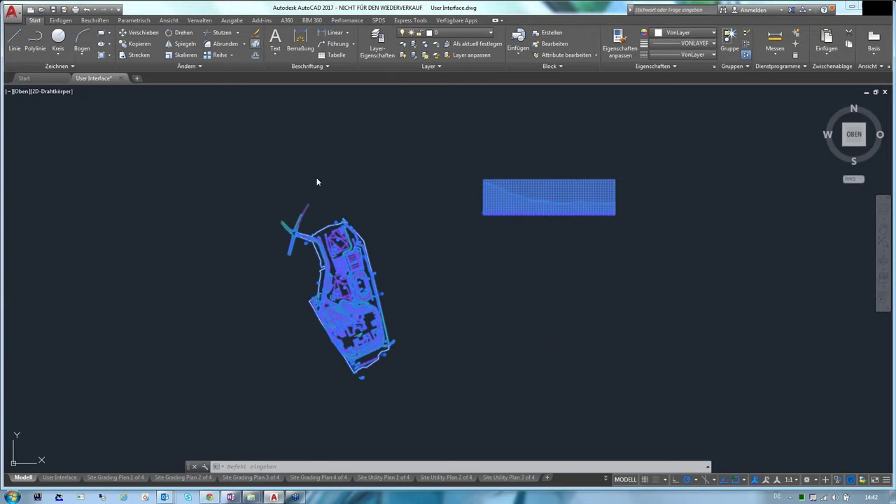
pyautogui.click(229, 147)
# - Flatten the whole site drawing with FLATTEN, keeping hidden lines
pyautogui.click(428, 404)
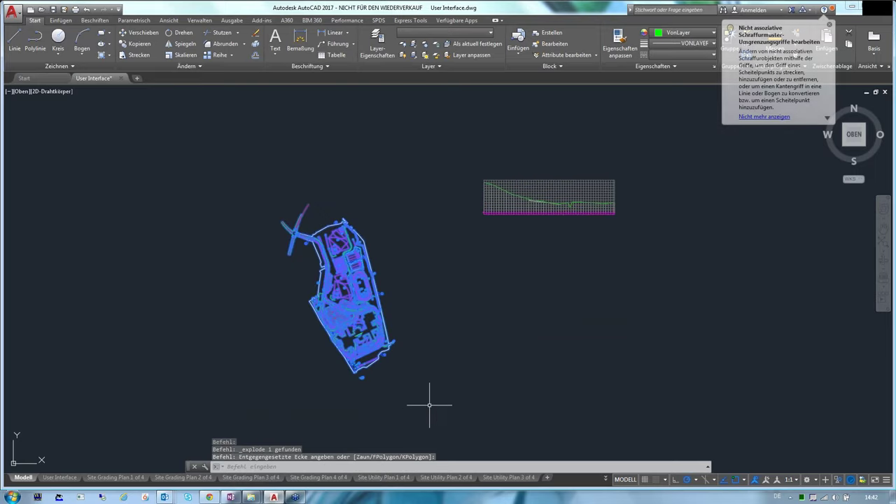
pyautogui.write('FLATTEN')
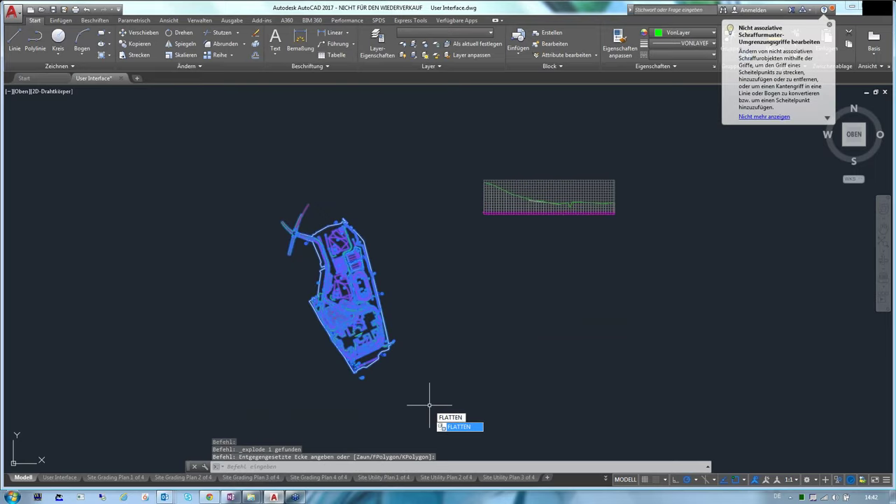
pyautogui.press('Return')
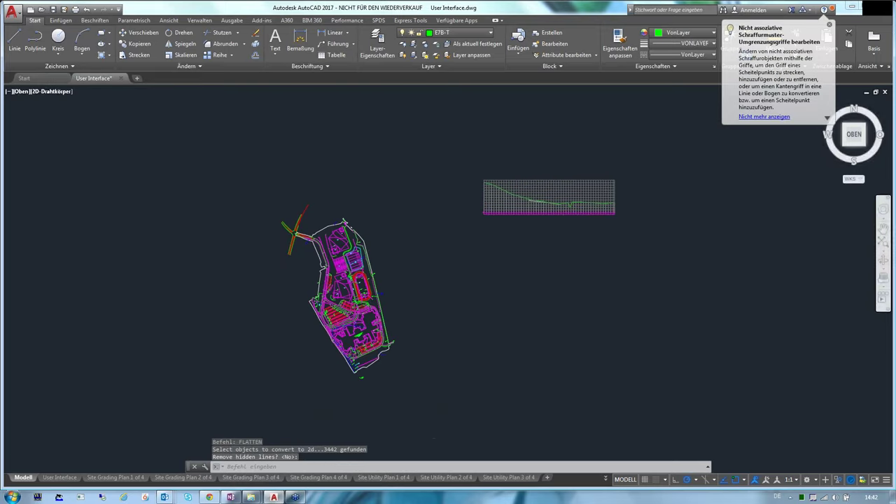
pyautogui.press('Return')
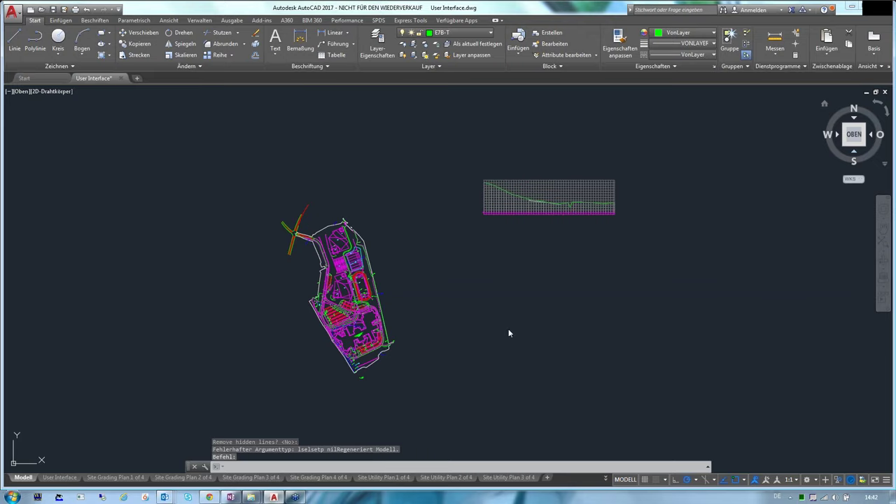
# - Window-select the raised red line and switch to the top view via the ViewCube
pyautogui.scroll(2, 324, 282)
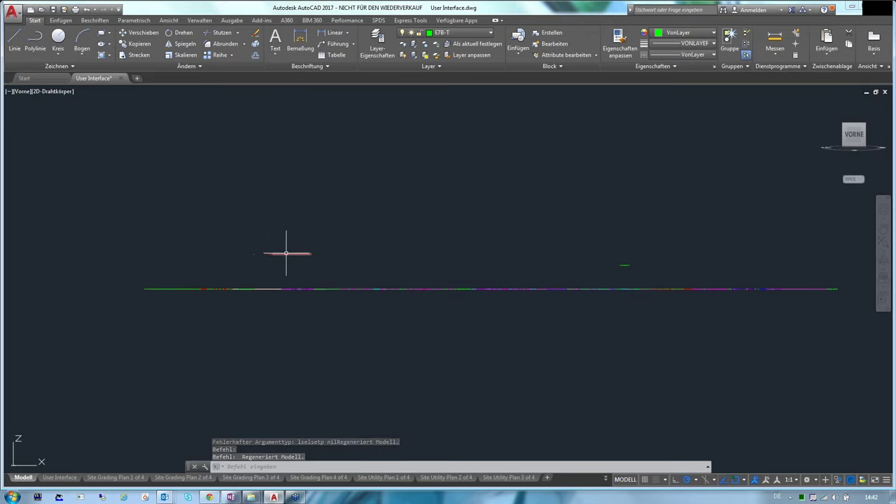
pyautogui.click(258, 240)
pyautogui.click(297, 256)
pyautogui.moveTo(853, 134)
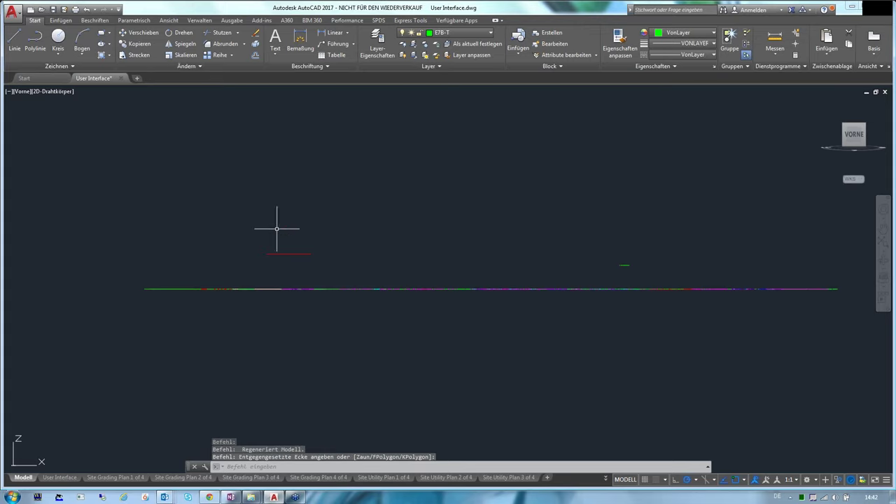
pyautogui.click(853, 119)
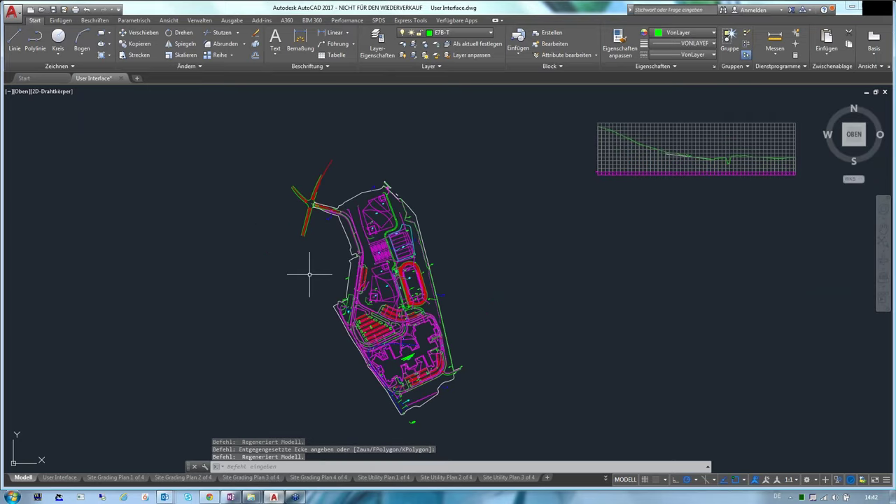
pyautogui.write('ch')
pyautogui.write('ange')
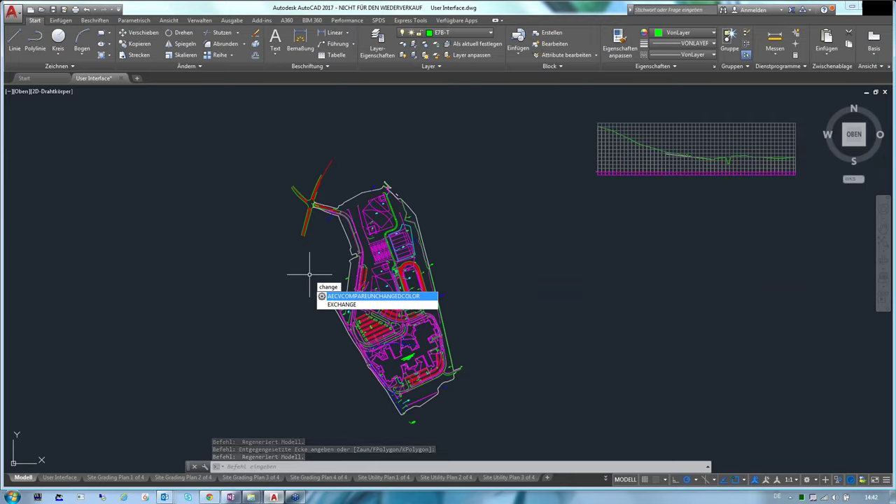
pyautogui.press('Return')
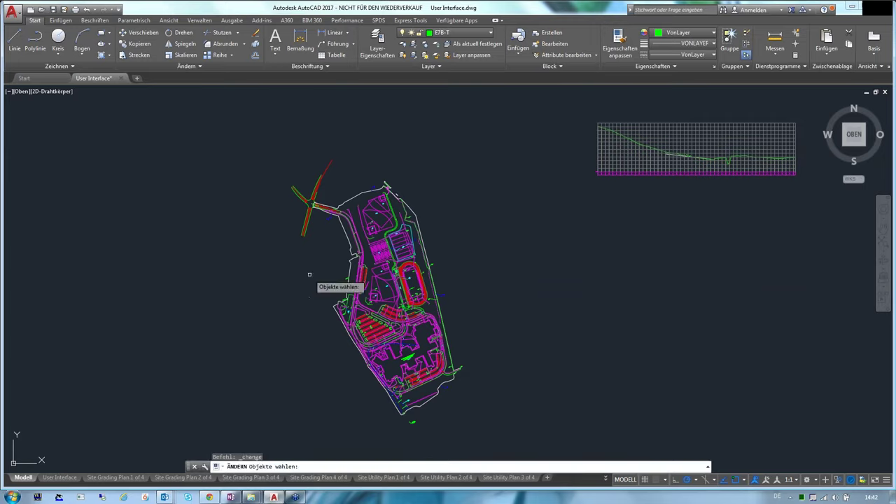
pyautogui.press('Escape')
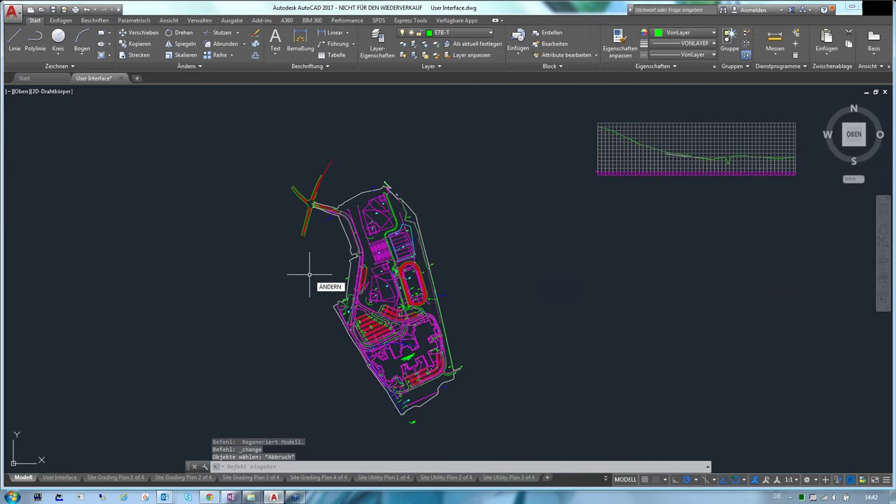
pyautogui.press('Up')
pyautogui.click(473, 280)
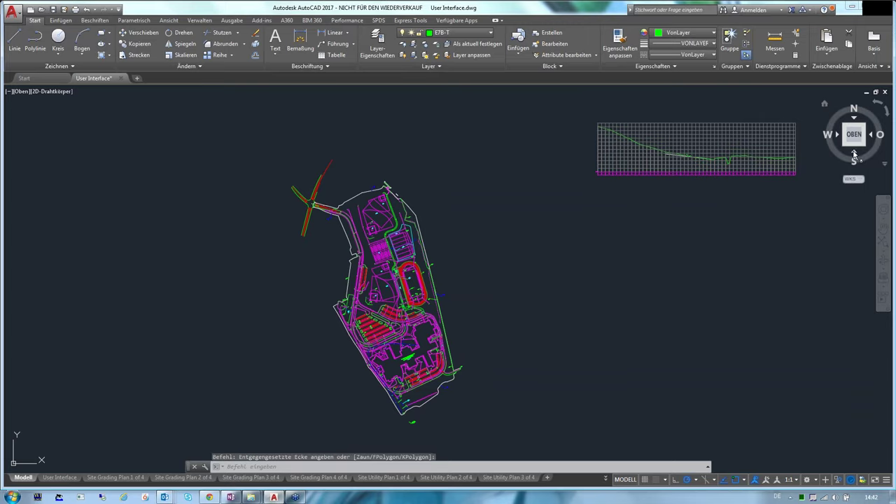
# - In Front view, set the raised red line's elevation to 0 using ÄNDERN properties
pyautogui.click(853, 154)
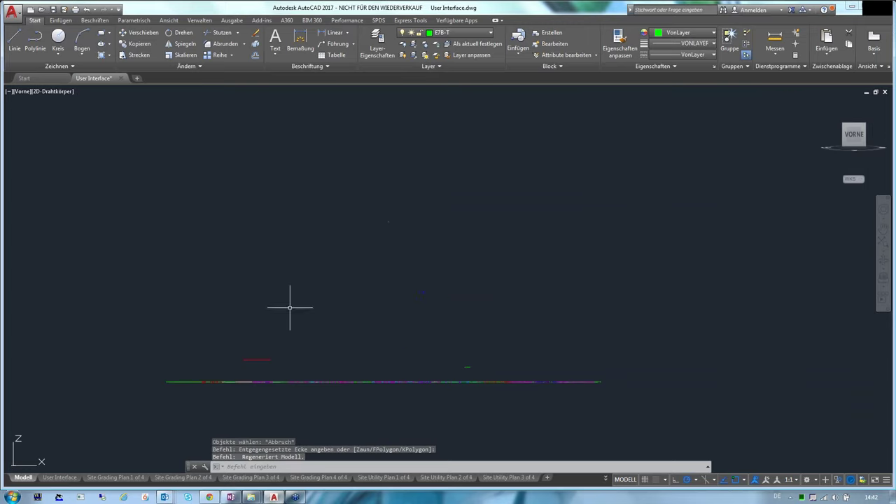
pyautogui.click(203, 334)
pyautogui.click(310, 365)
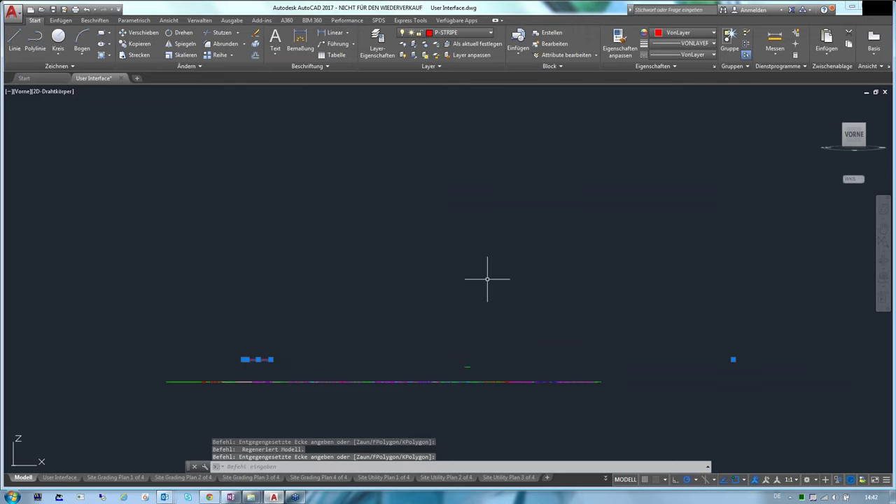
pyautogui.write('ändern')
pyautogui.press('Return')
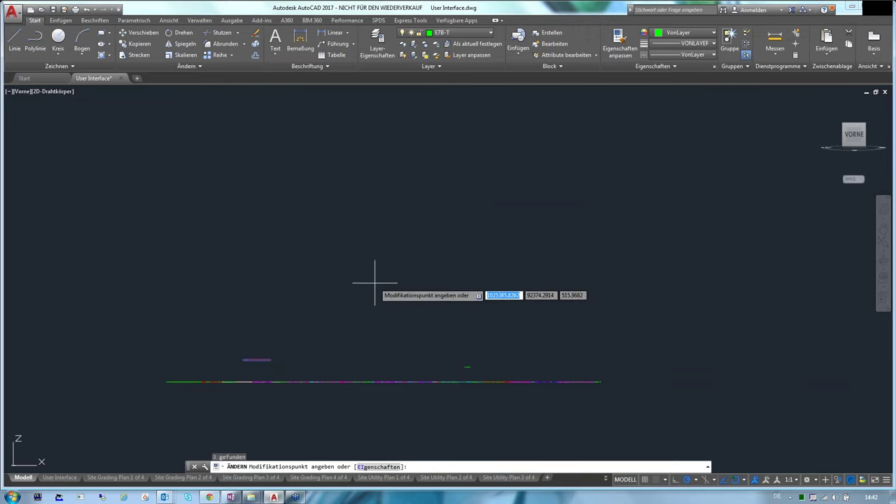
pyautogui.click(380, 466)
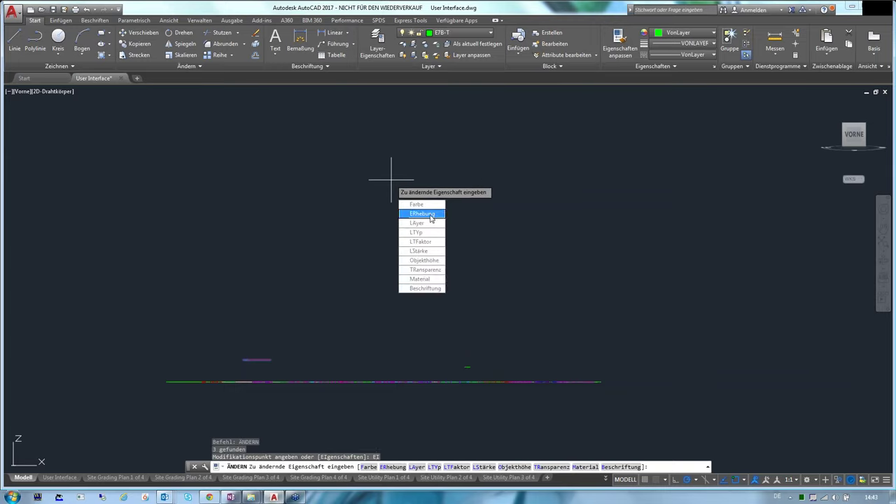
pyautogui.click(434, 215)
pyautogui.write('0')
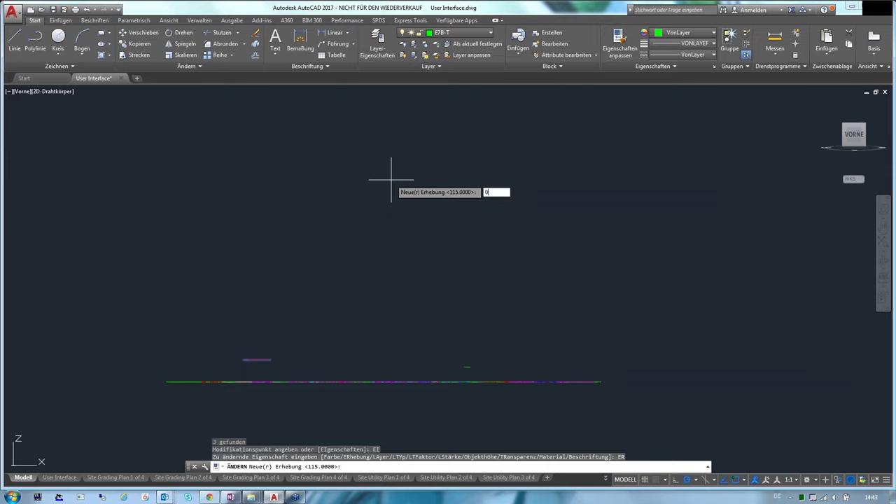
pyautogui.press('Return')
pyautogui.press('Return')
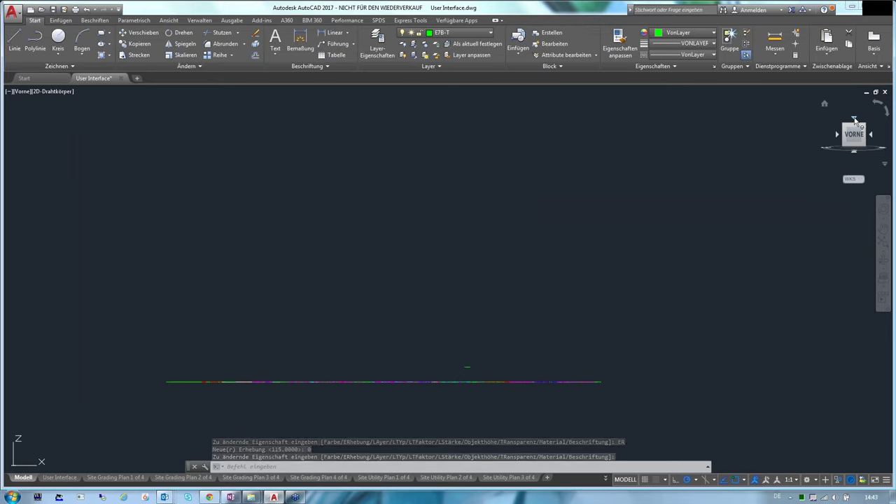
# - Return to the top view and nudge the site plan slightly left
pyautogui.click(854, 120)
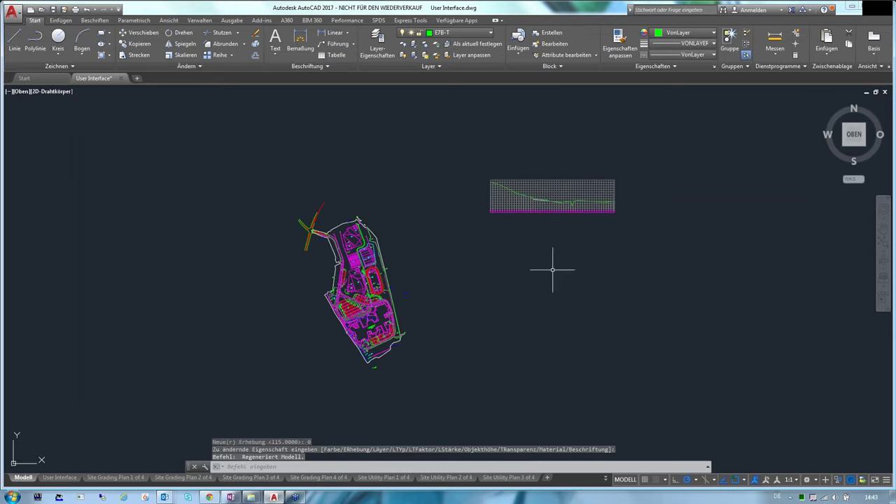
pyautogui.moveTo(491, 282); pyautogui.dragTo(448, 290, button='middle')
pyautogui.scroll(2, 448, 290)
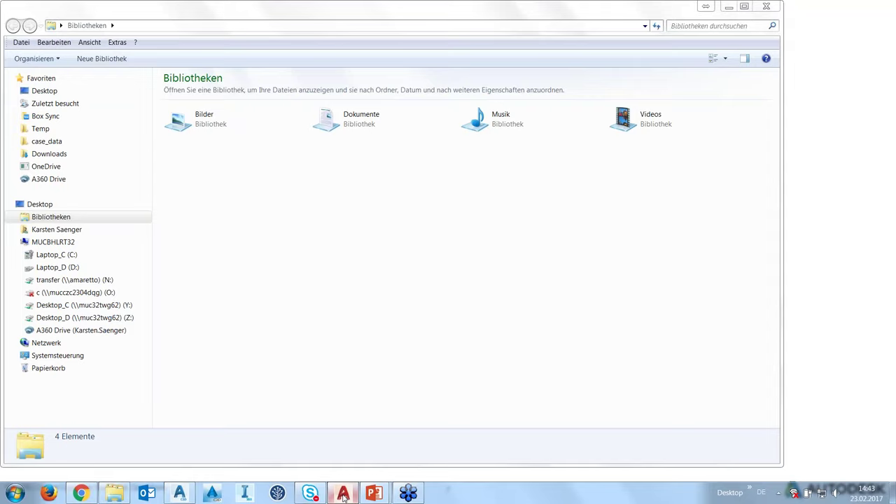
# - Switch back to the AutoCAD site drawing from the taskbar
pyautogui.click(343, 494)
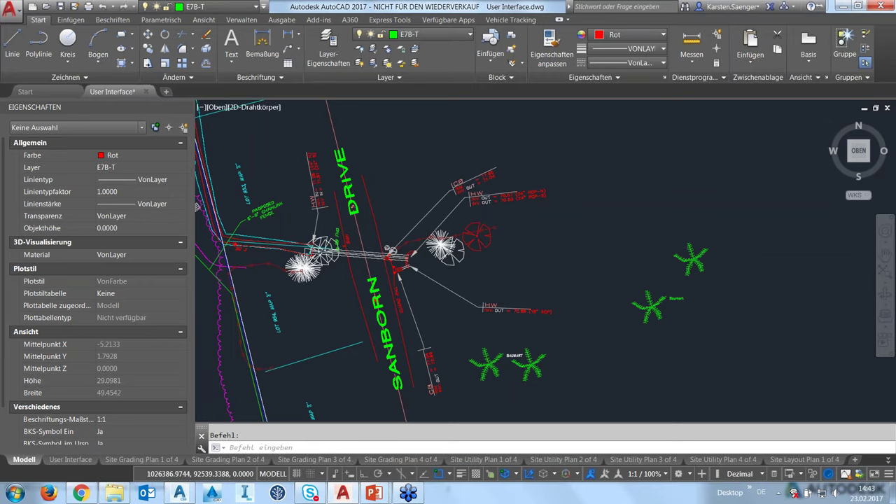
# - Zoom out from the Sanborn Drive close-up until the full flattened site plan and profile fit
pyautogui.scroll(-10, 527, 276)
pyautogui.scroll(-2, 528, 275)
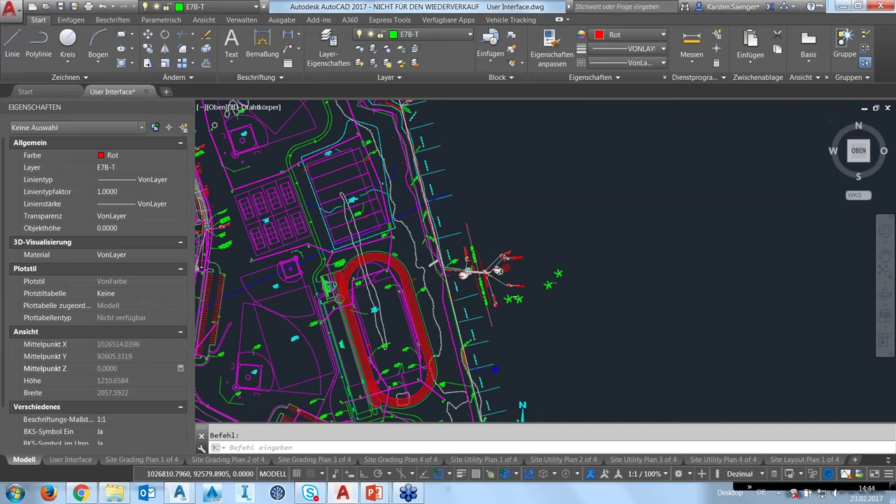
pyautogui.scroll(-3, 564, 244)
pyautogui.scroll(-3, 564, 245)
pyautogui.scroll(-2, 564, 245)
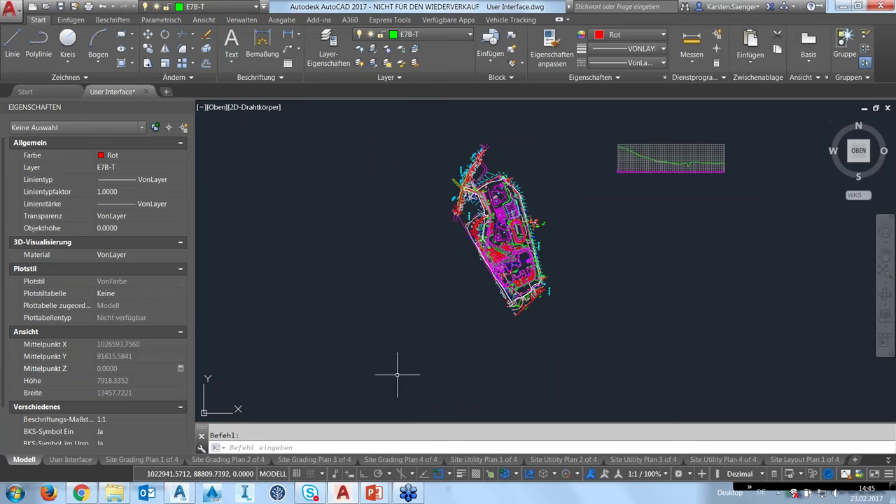
pyautogui.scroll(-2, 401, 367)
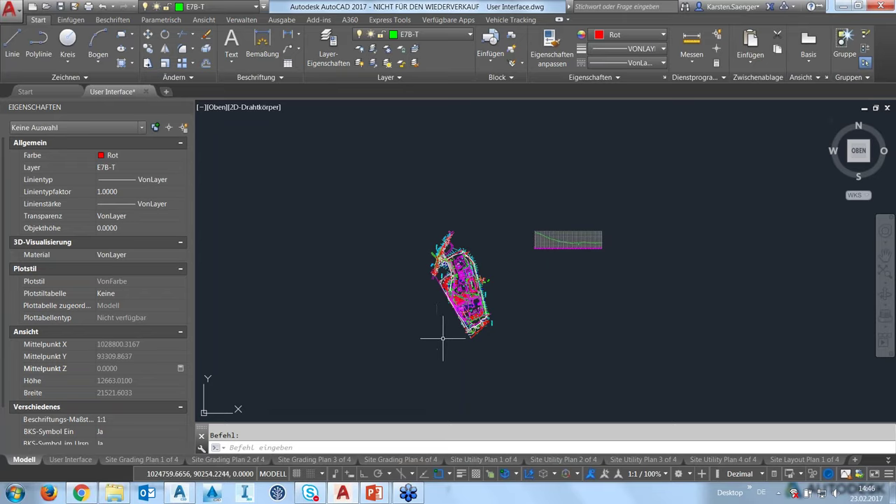
pyautogui.scroll(2, 424, 240)
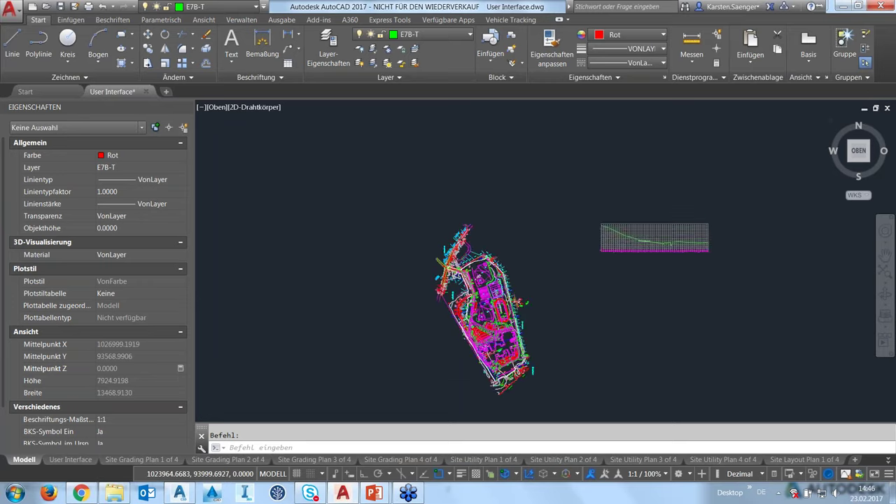
pyautogui.scroll(2, 518, 254)
pyautogui.scroll(-2, 531, 255)
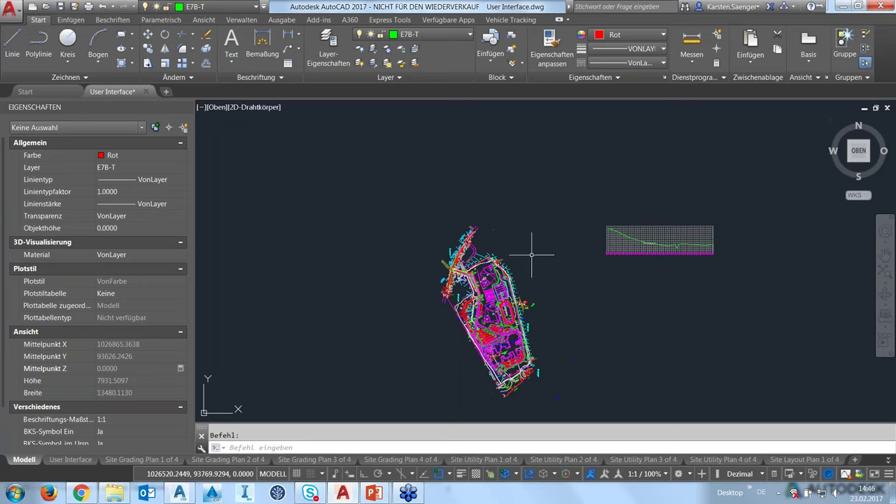
pyautogui.moveTo(531, 254); pyautogui.dragTo(515, 210, button='middle')
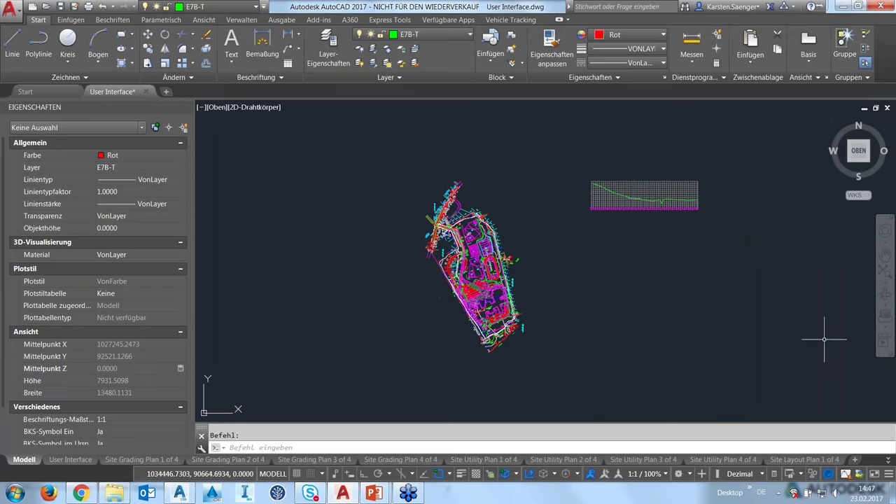
pyautogui.click(349, 442)
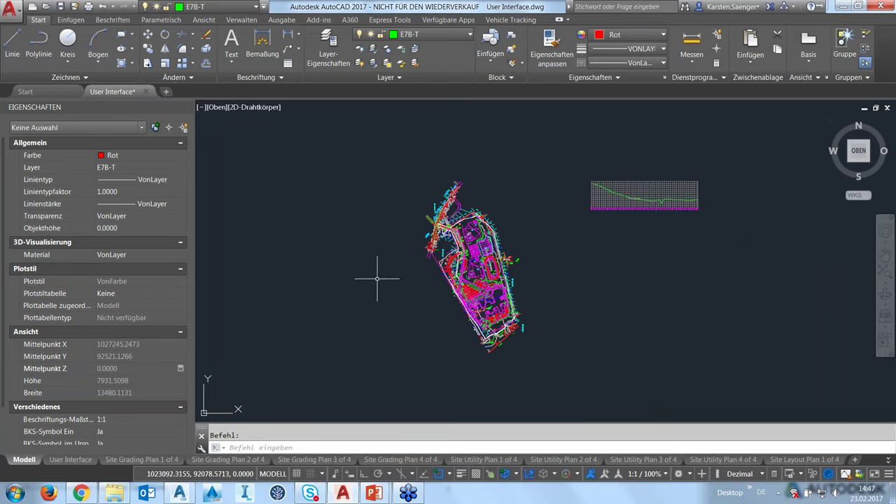
pyautogui.click(341, 447)
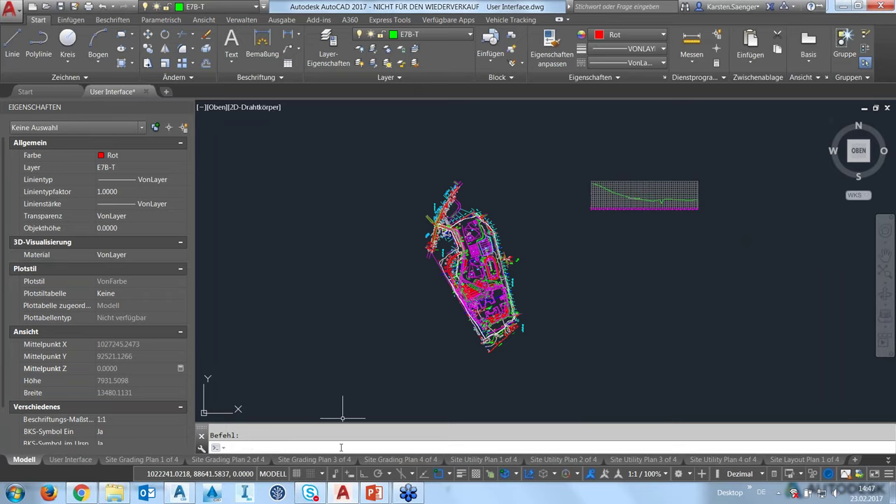
pyautogui.write('g')
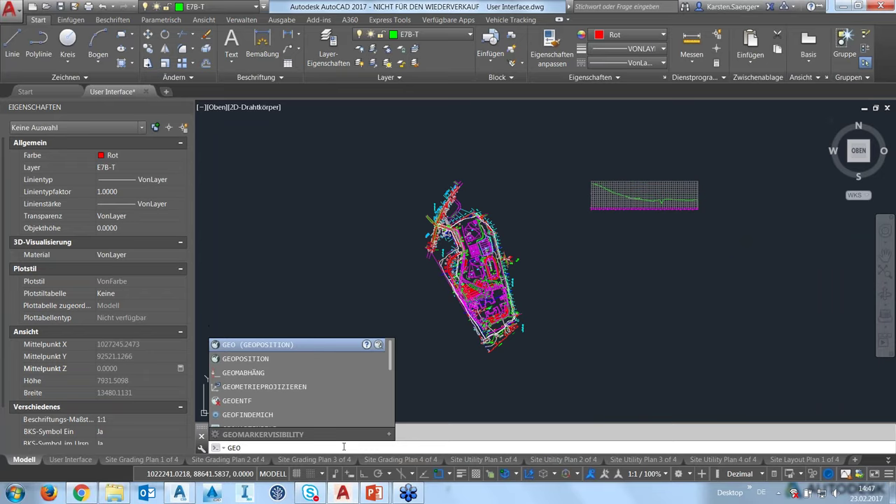
pyautogui.moveTo(301, 434)
pyautogui.press('Return')
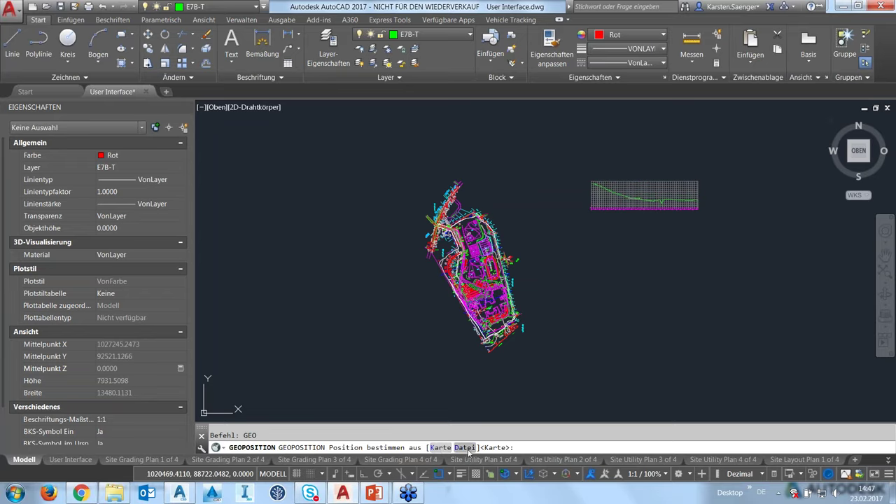
pyautogui.click(464, 447)
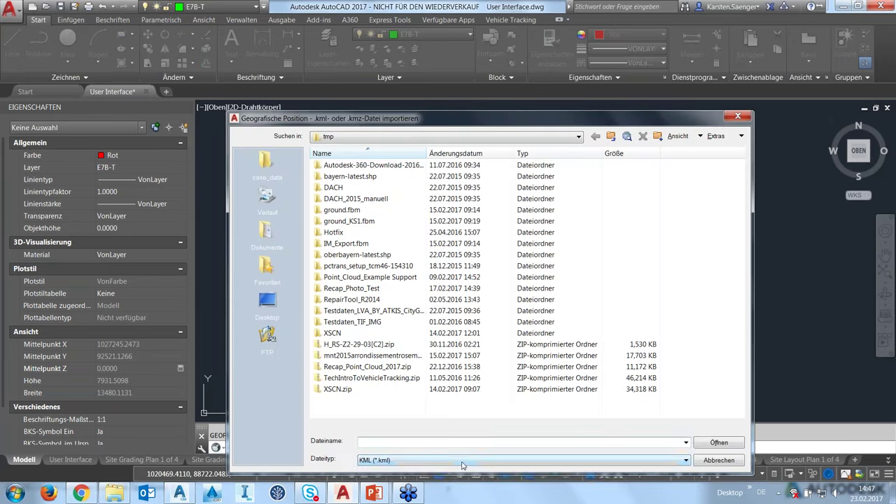
pyautogui.click(460, 462)
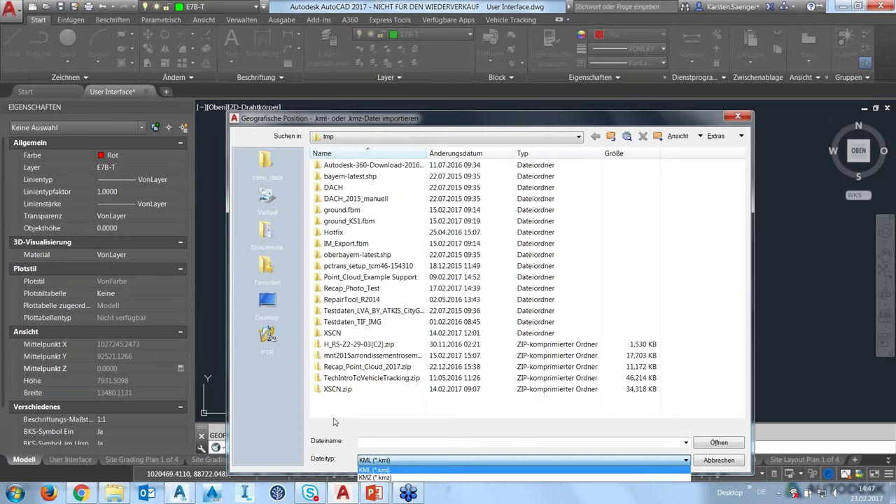
pyautogui.click(269, 85)
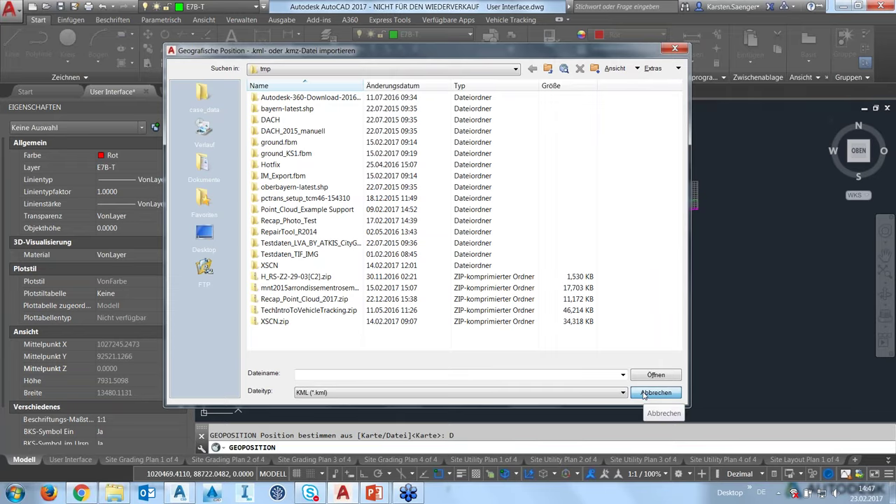
pyautogui.click(643, 392)
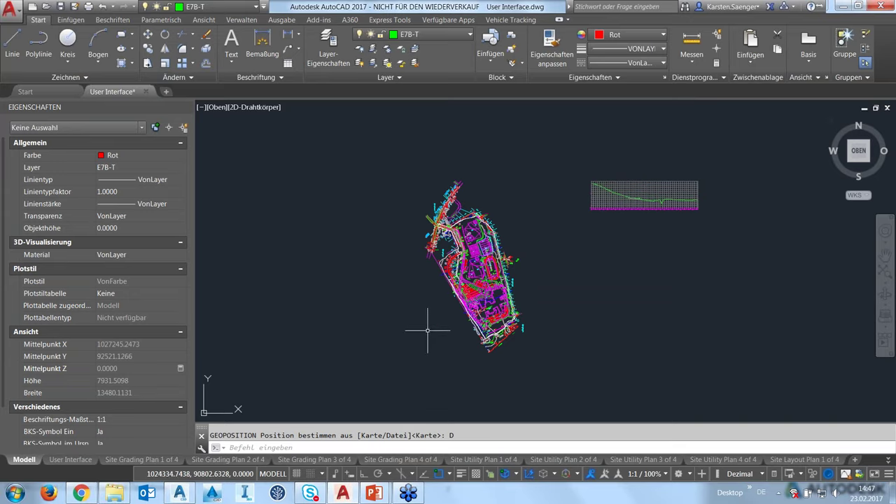
pyautogui.click(296, 449)
pyautogui.write('geo')
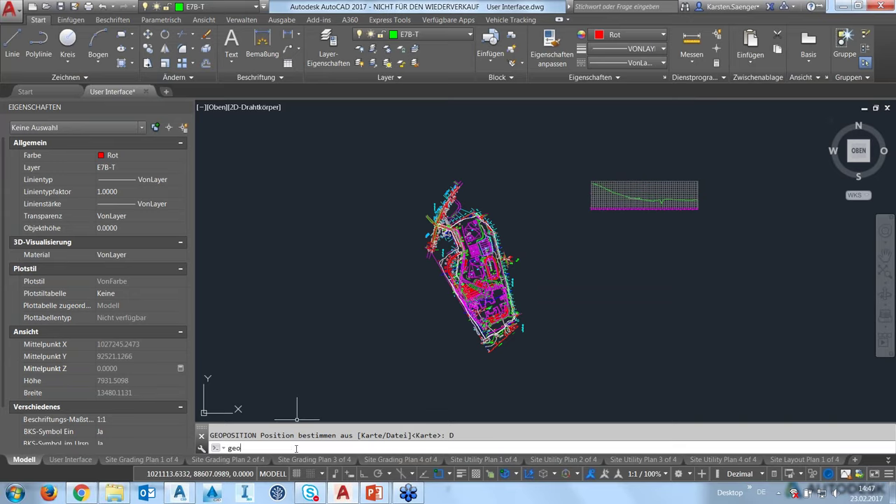
pyautogui.press('Return')
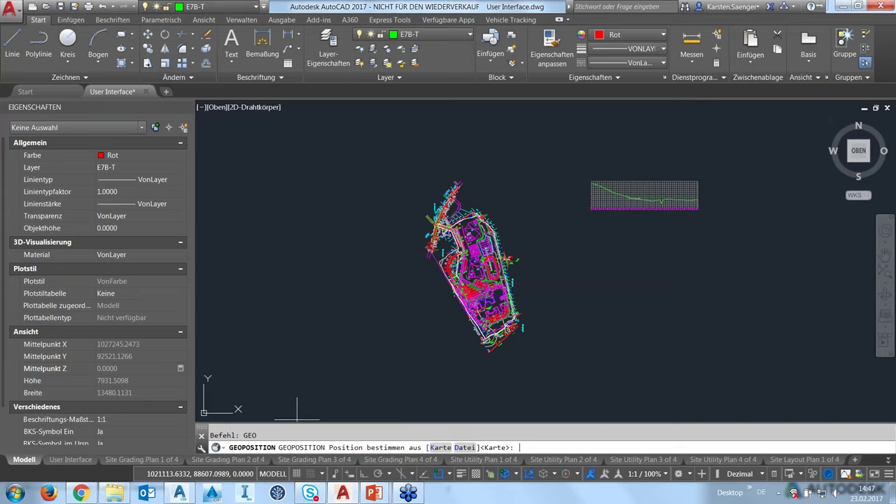
pyautogui.write('K')
pyautogui.press('Return')
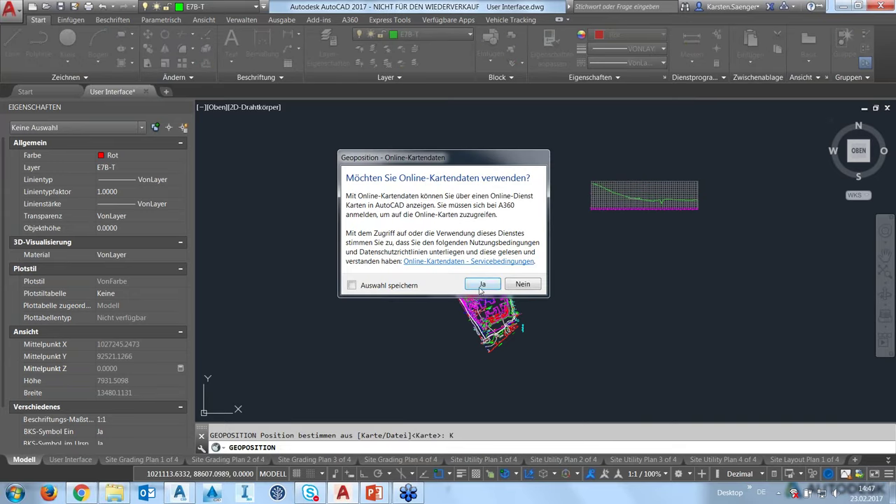
pyautogui.click(482, 284)
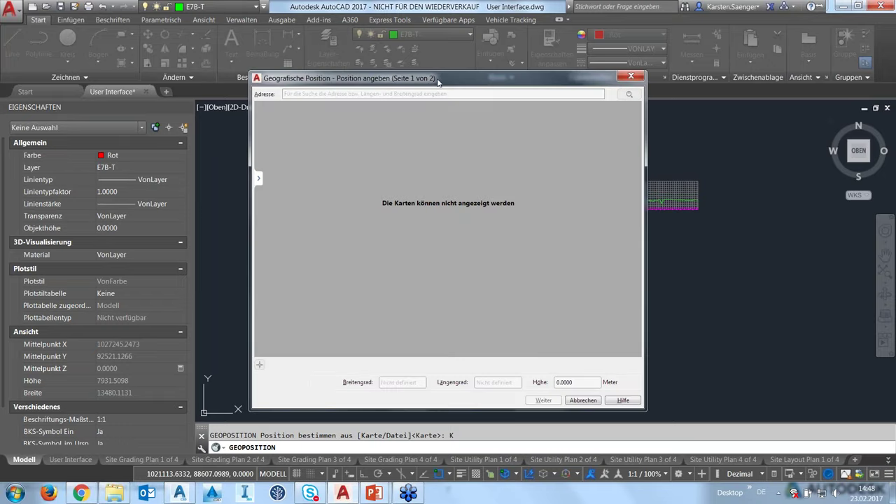
pyautogui.moveTo(438, 83); pyautogui.dragTo(416, 65)
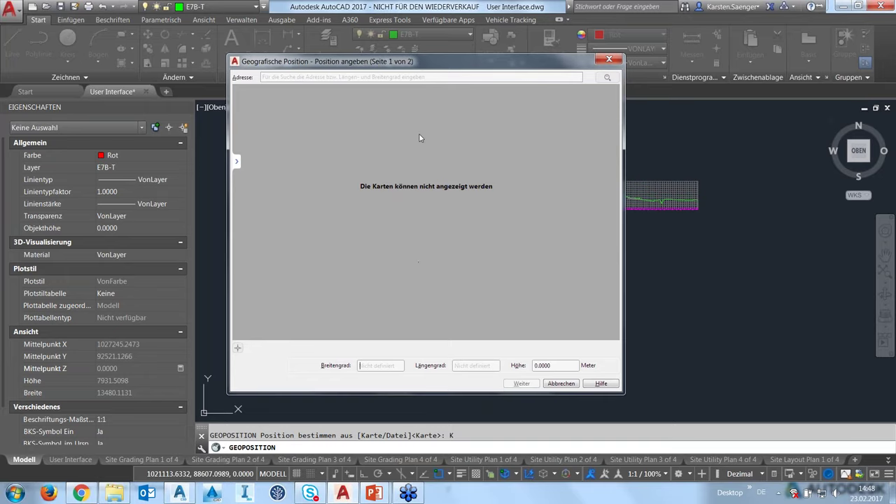
pyautogui.moveTo(482, 70); pyautogui.dragTo(492, 78)
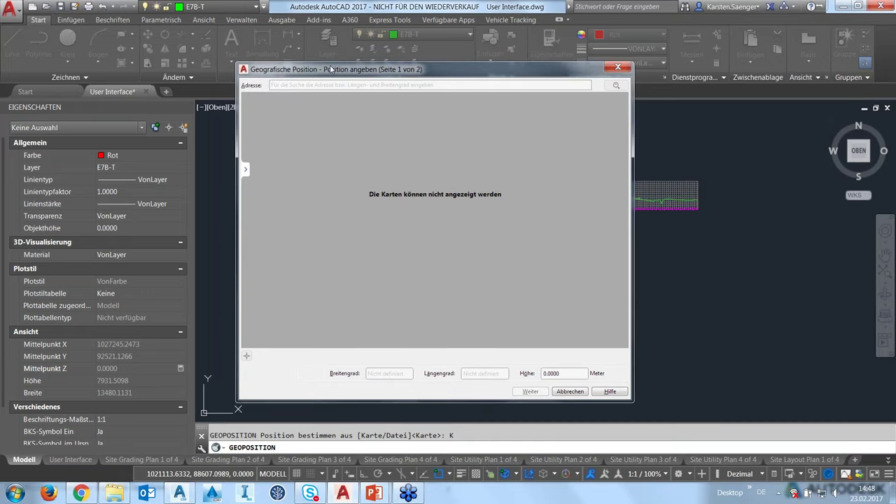
pyautogui.moveTo(333, 73); pyautogui.dragTo(334, 69)
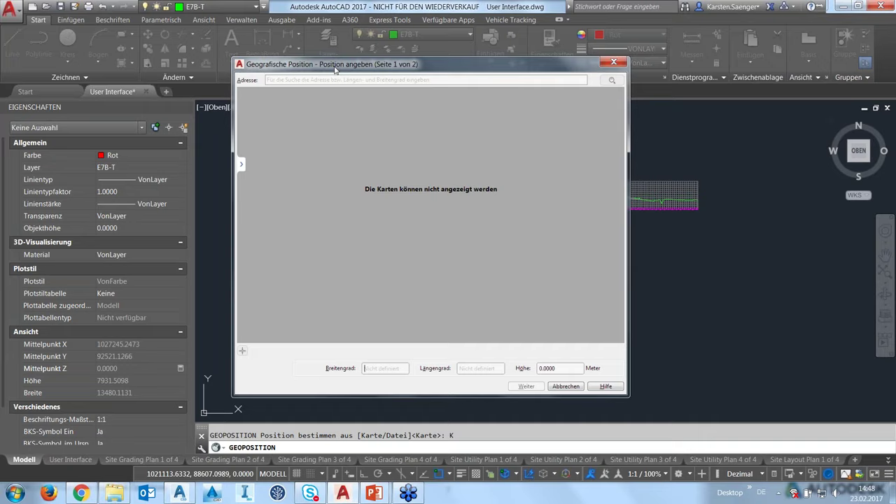
pyautogui.moveTo(333, 64); pyautogui.dragTo(317, 52)
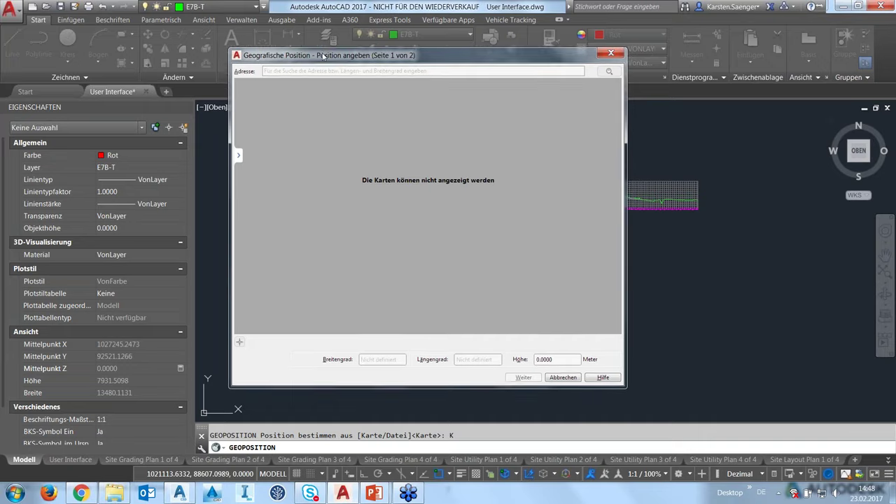
pyautogui.click(548, 374)
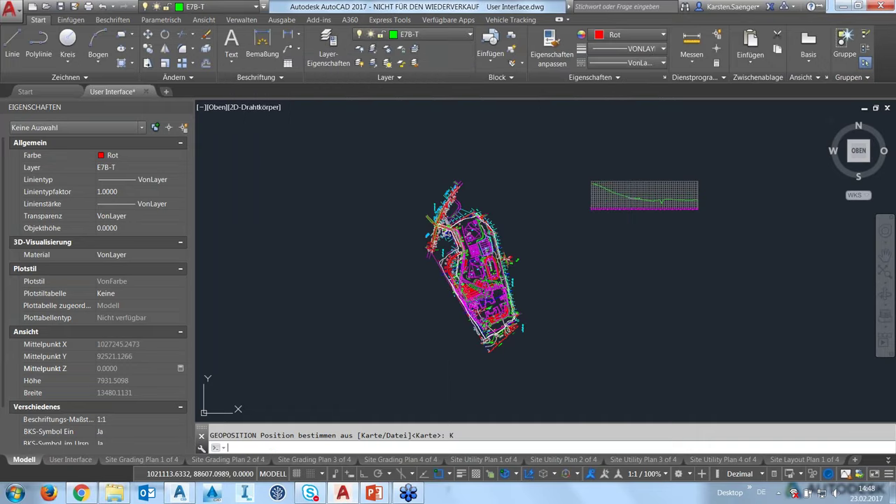
pyautogui.write('geo')
pyautogui.press('Return')
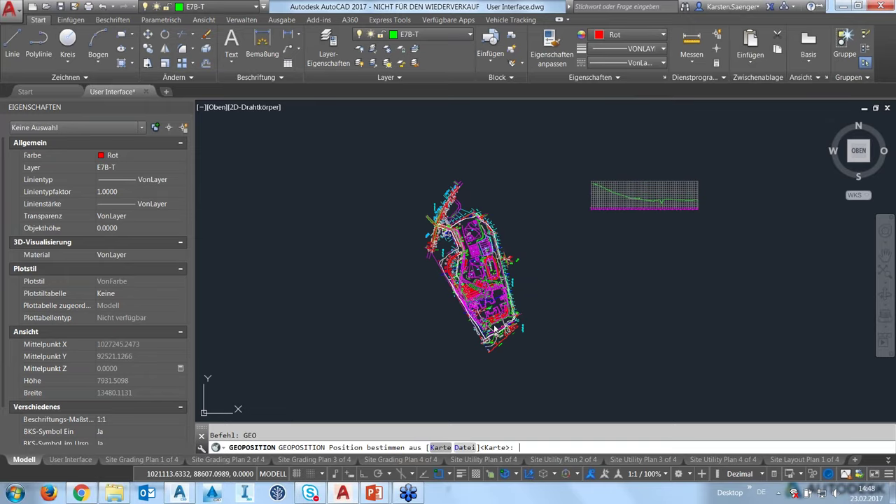
pyautogui.write('k')
pyautogui.press('Return')
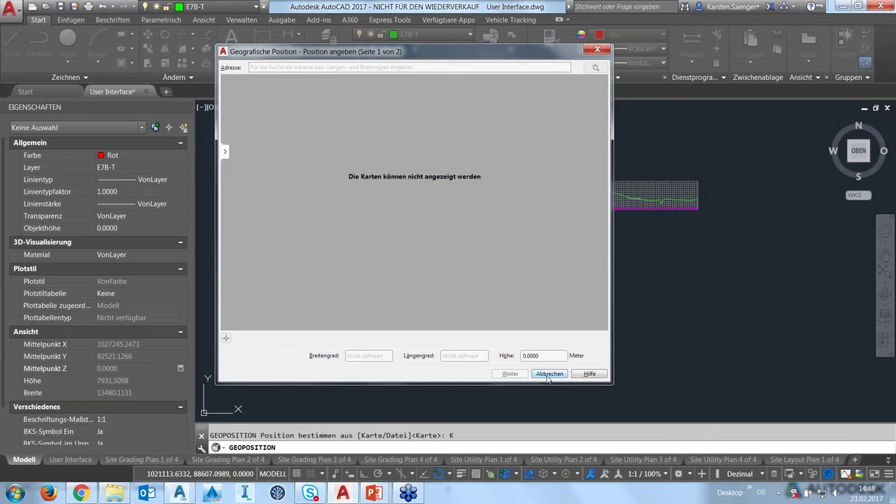
pyautogui.click(548, 374)
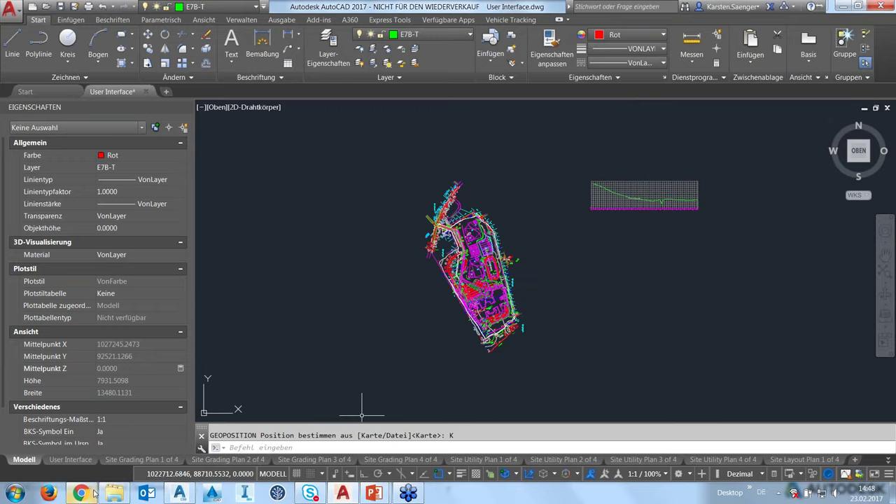
pyautogui.moveTo(114, 493)
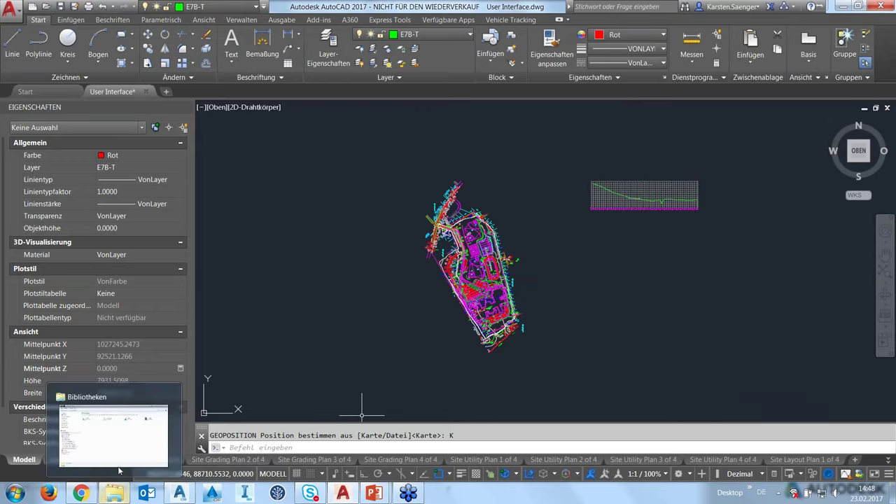
pyautogui.moveTo(114, 428)
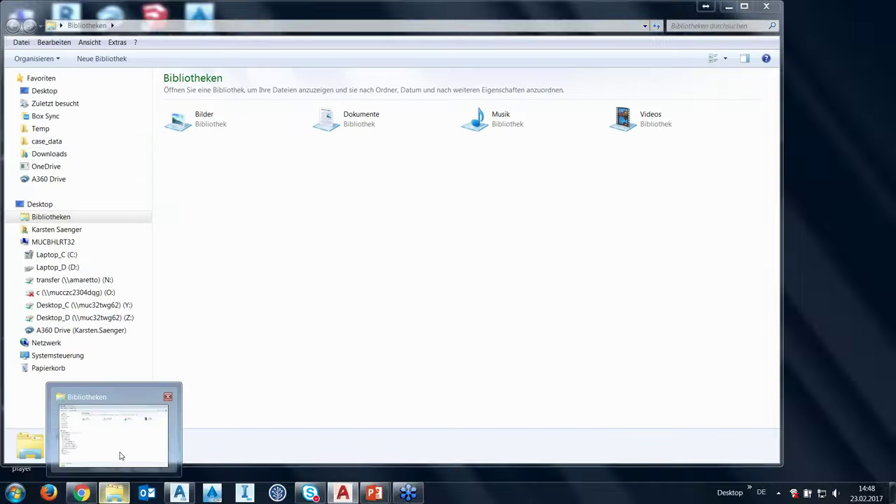
# - In Explorer, navigate to the user's AppData > Local > Autodesk > Web Services folder
pyautogui.click(120, 467)
pyautogui.click(49, 153)
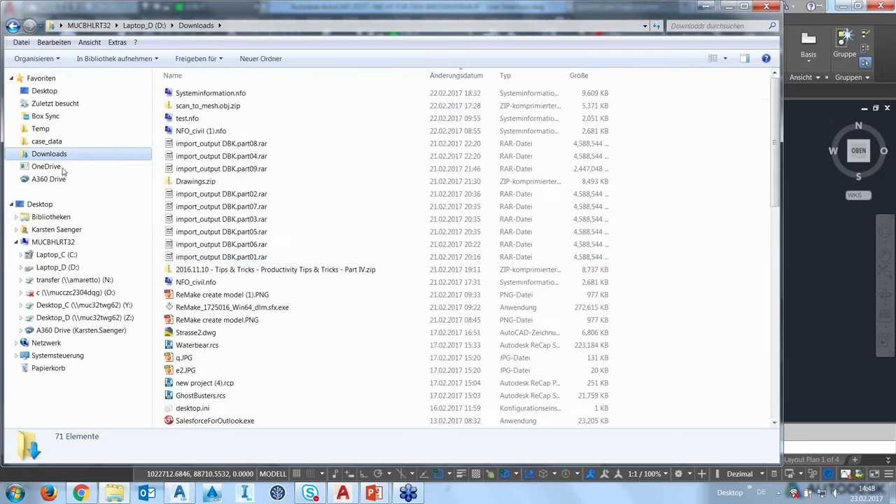
pyautogui.click(57, 229)
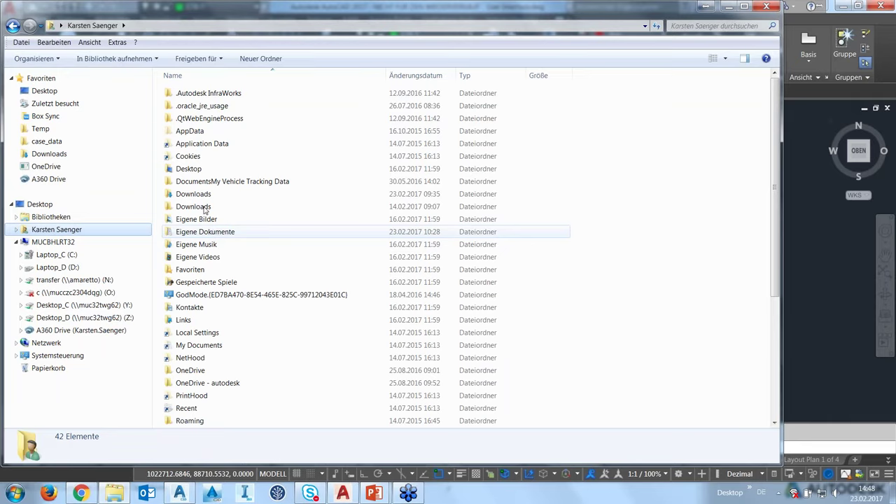
pyautogui.doubleClick(189, 130)
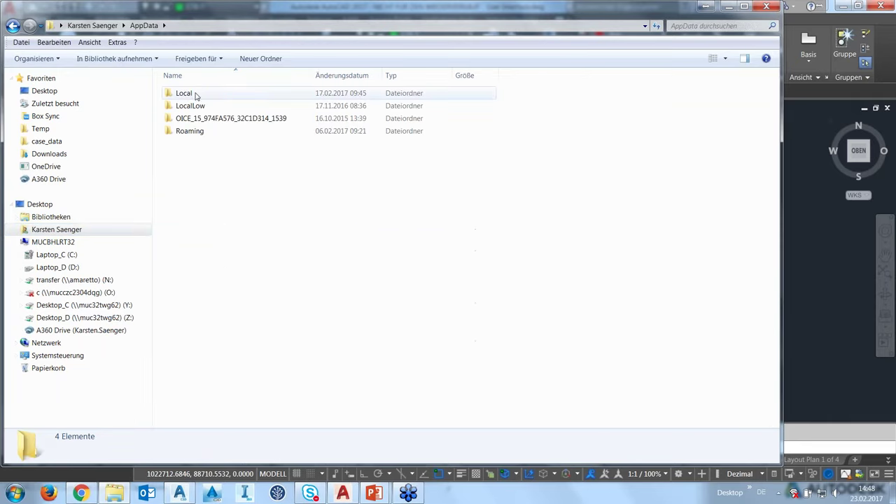
pyautogui.doubleClick(185, 95)
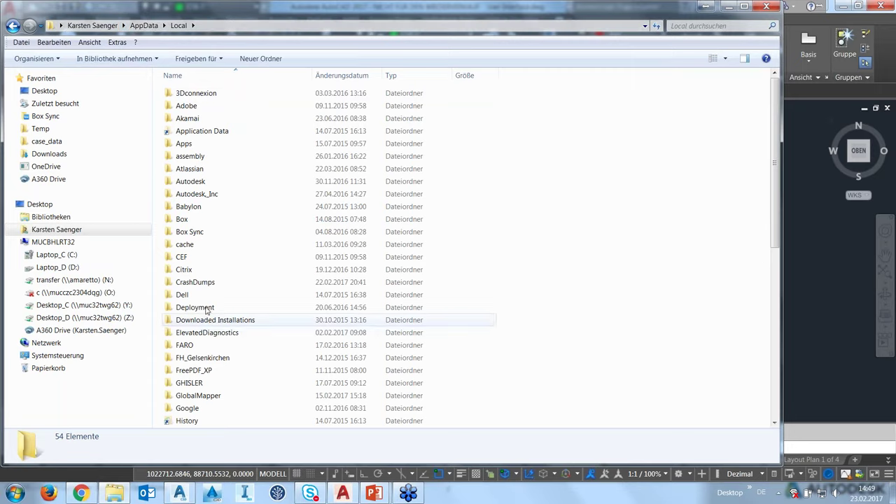
pyautogui.doubleClick(191, 181)
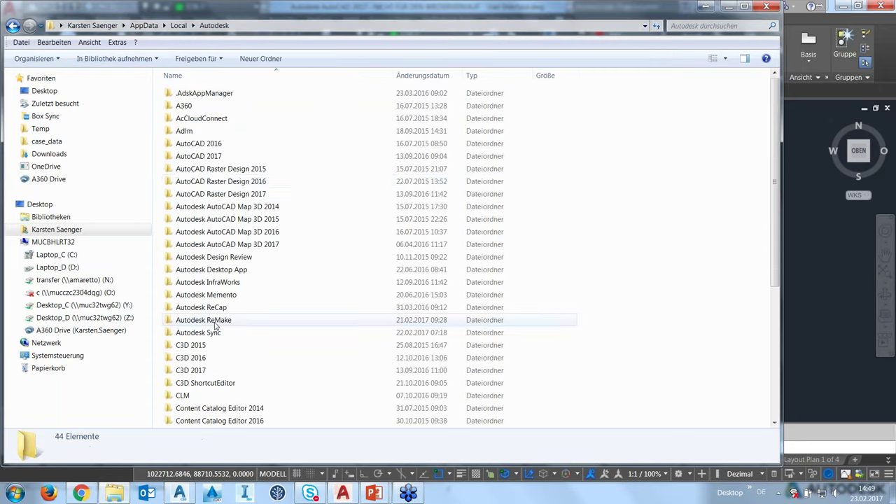
pyautogui.scroll(-2, 210, 196)
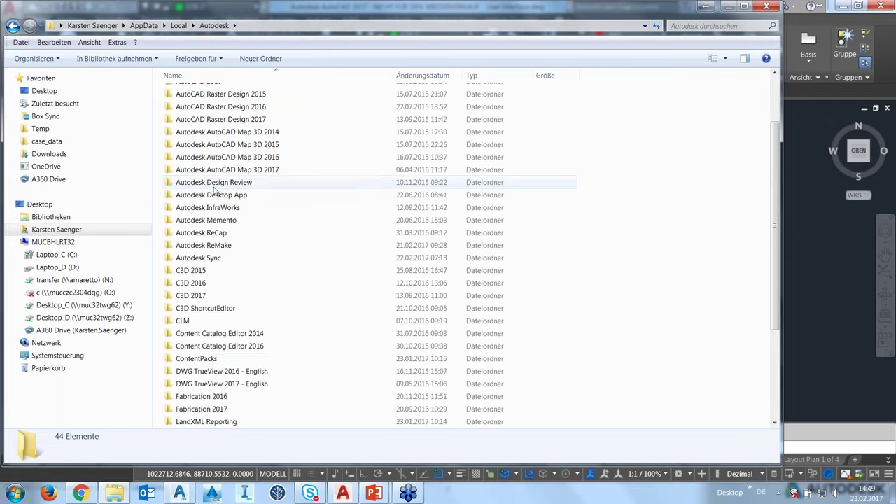
pyautogui.scroll(-4, 203, 231)
pyautogui.click(216, 412)
pyautogui.doubleClick(216, 412)
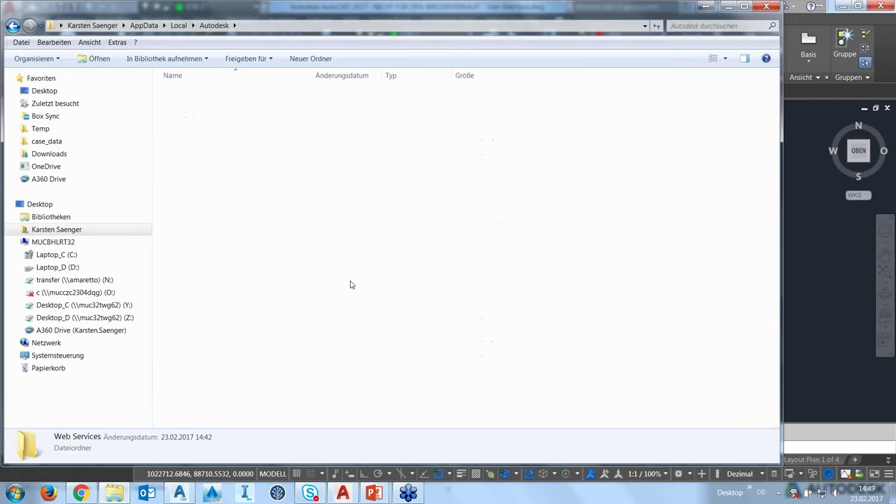
# - Delete LoginState.xml, confirm the deletion, and minimize Explorer back to AutoCAD
pyautogui.click(196, 309)
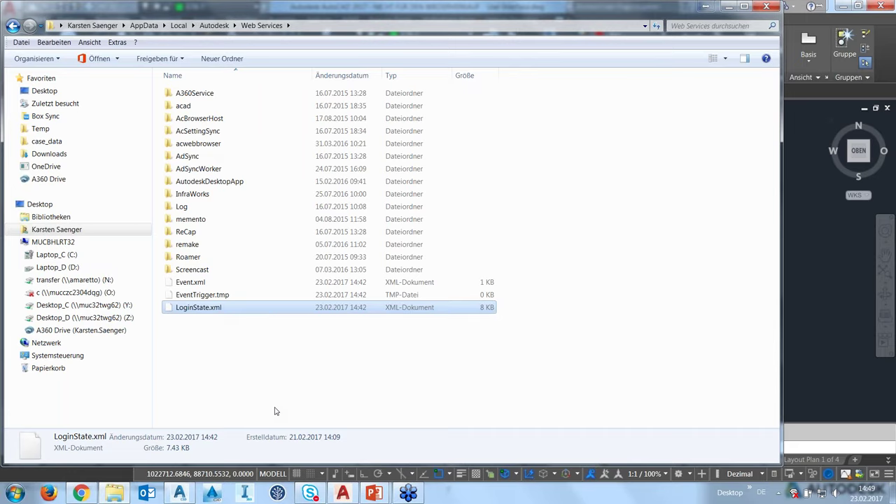
pyautogui.press('Delete')
pyautogui.click(482, 287)
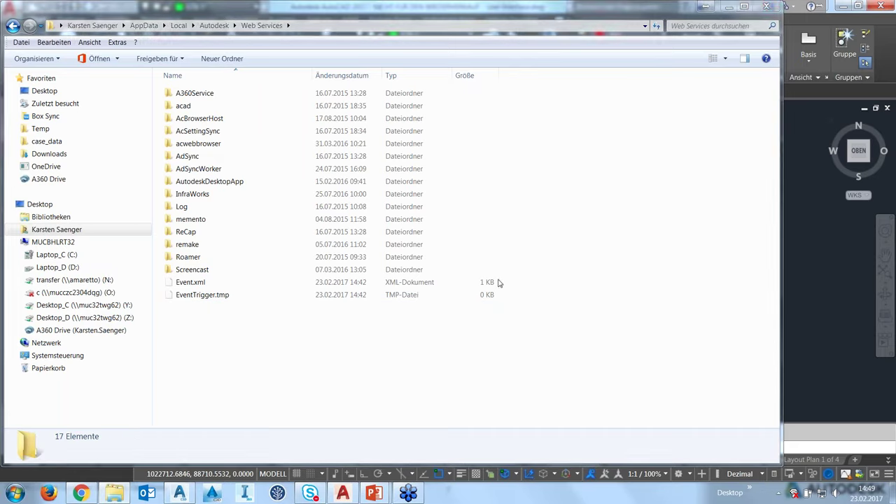
pyautogui.click(730, 8)
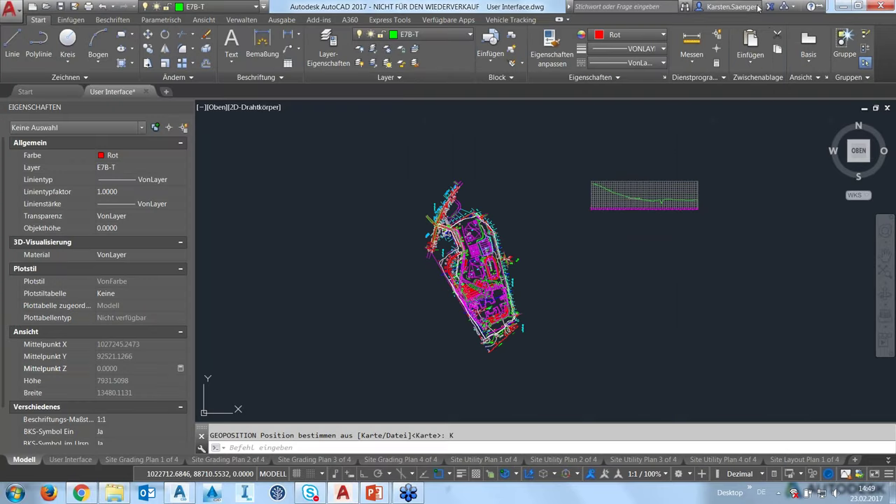
# - Launch A360 Desktop from the Autodesk folder under Alle Programme in the Start menu
pyautogui.click(14, 494)
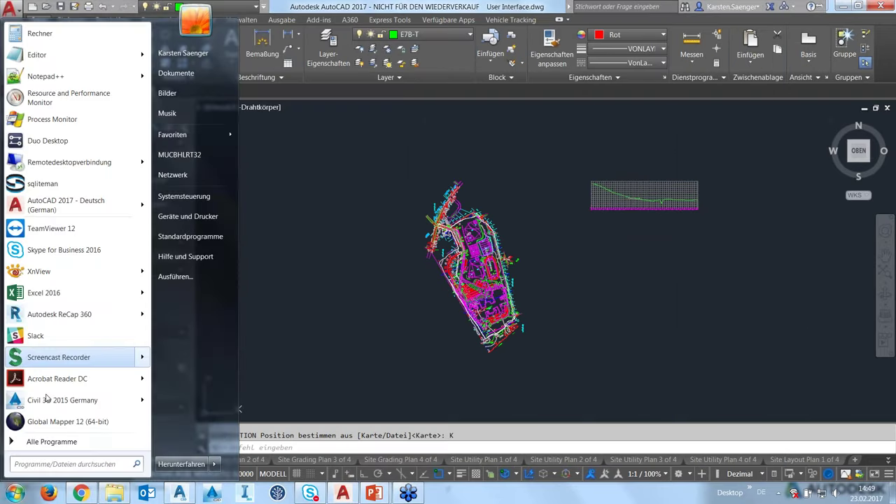
pyautogui.click(51, 442)
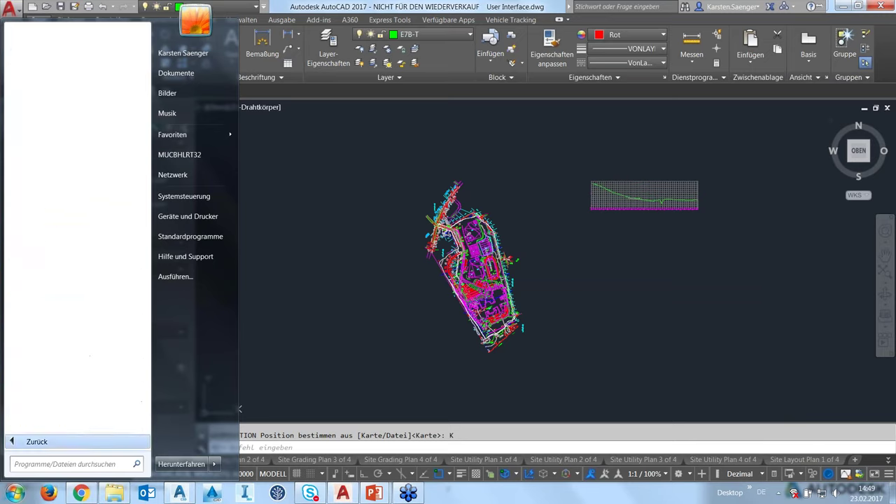
pyautogui.click(42, 353)
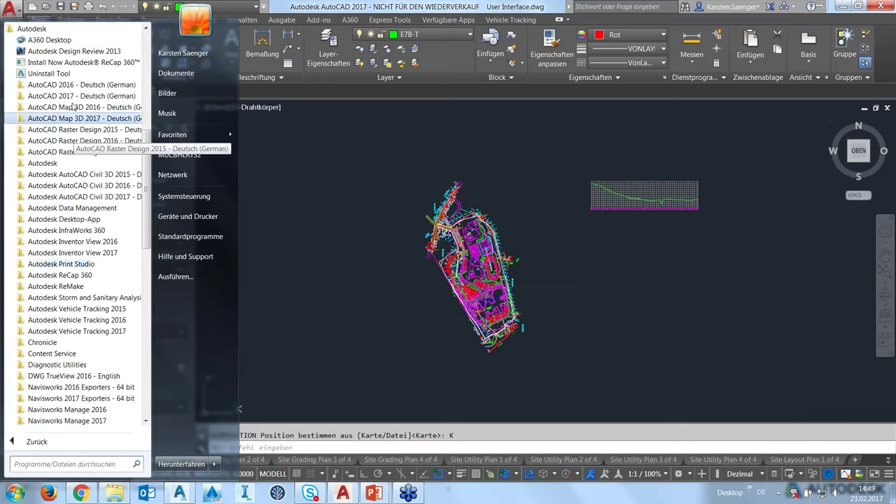
pyautogui.click(60, 40)
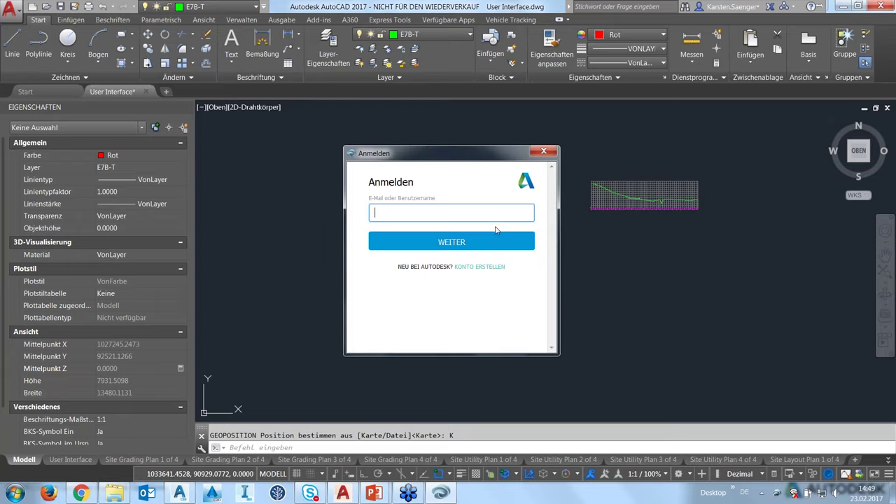
# - Sign in to Autodesk with the account user name and password, then close the A360 Drive window
pyautogui.press('Return')
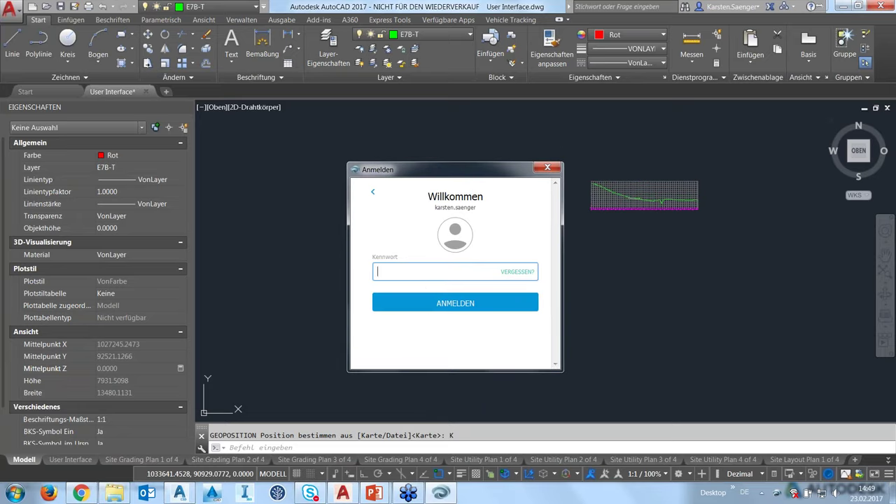
pyautogui.write('xxxxx')
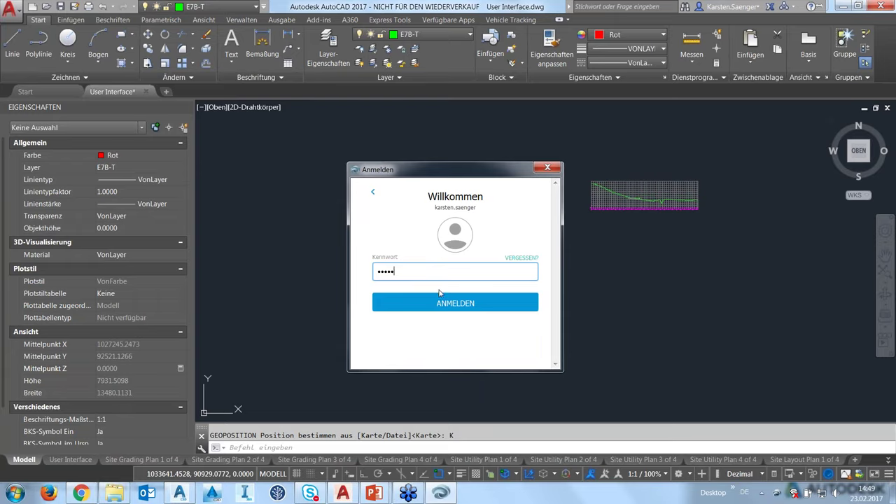
pyautogui.write('xxxxxxx')
pyautogui.press('Return')
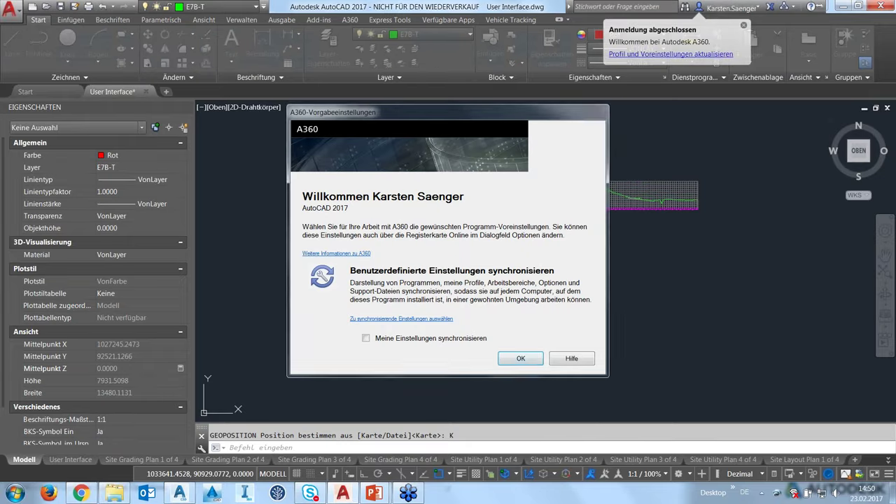
pyautogui.click(520, 358)
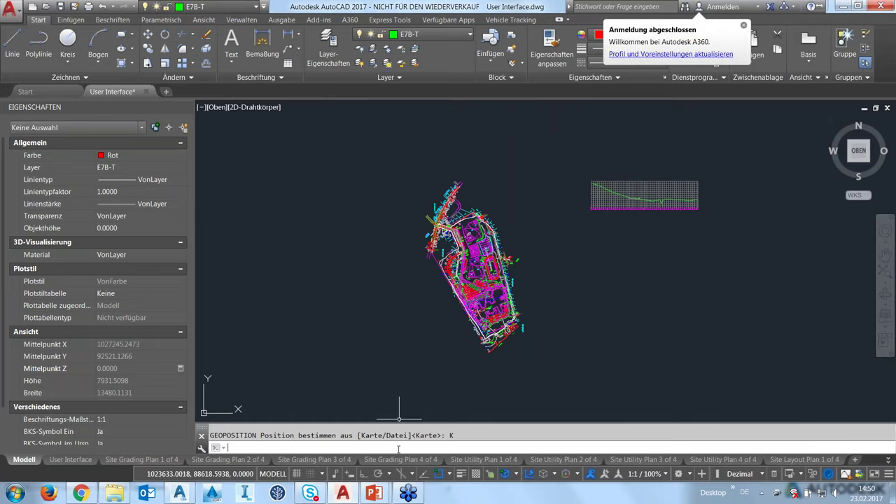
# - Run GEO and choose the Karte option to locate the drawing from a map
pyautogui.write('geo')
pyautogui.press('Return')
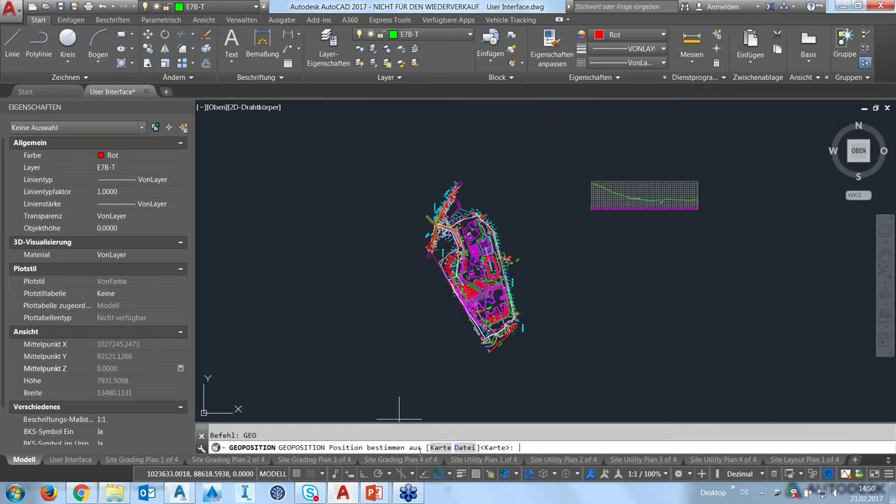
pyautogui.click(440, 447)
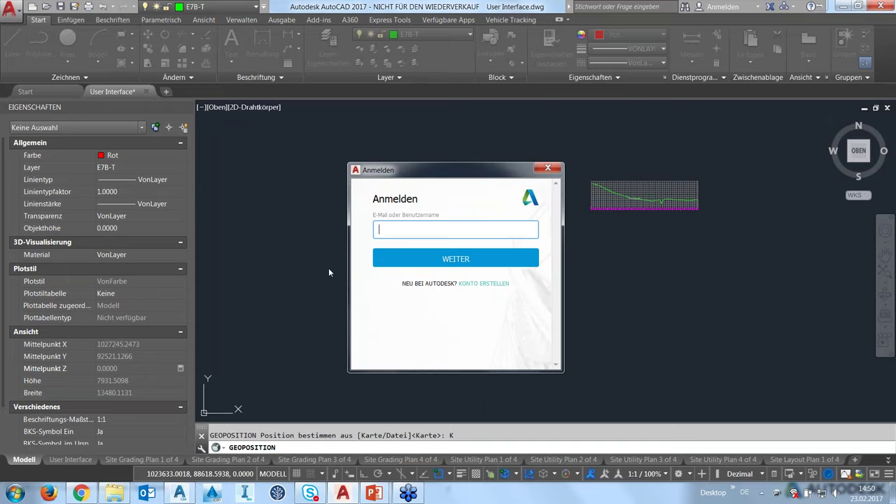
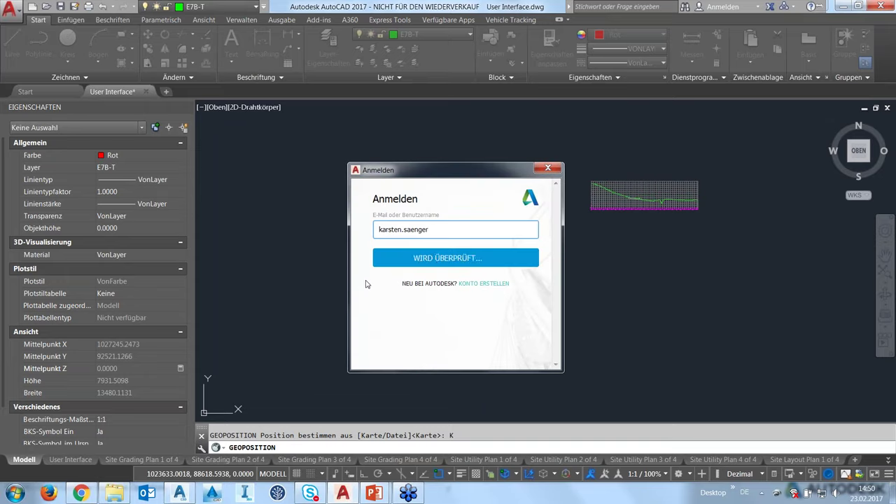
# - Sign in to the Autodesk account with the user name and password, correcting a mistyped password
pyautogui.press('Return')
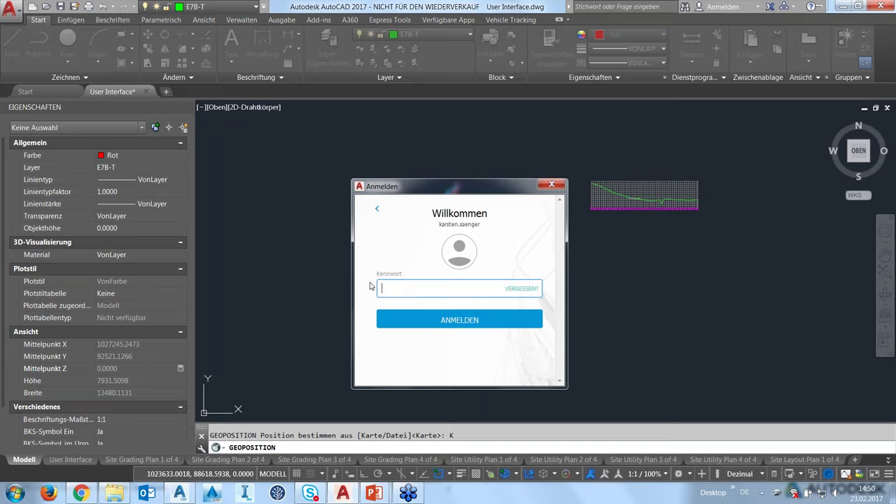
pyautogui.write('•••••••')
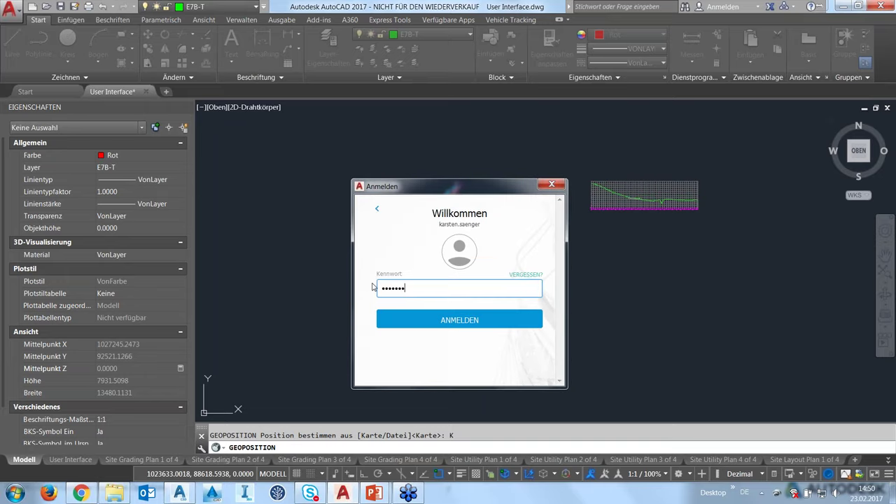
pyautogui.press('BackSpace')
pyautogui.press('BackSpace')
pyautogui.press('BackSpace')
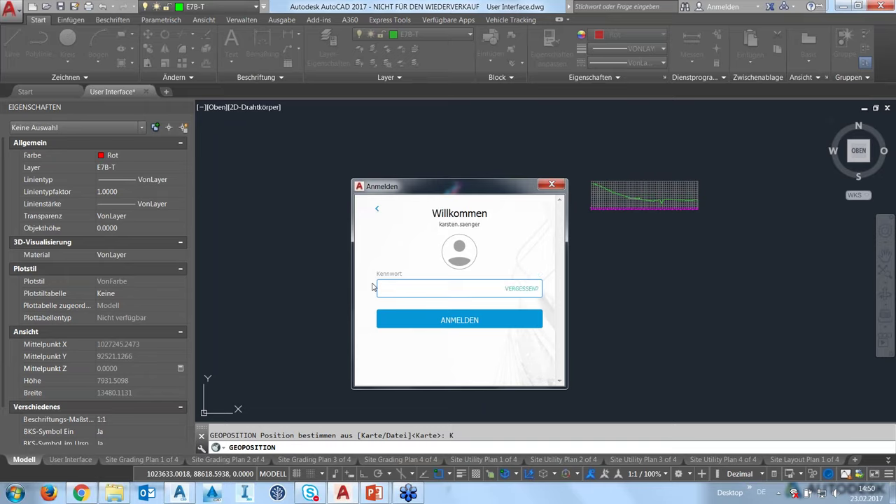
pyautogui.write('••••••••••')
pyautogui.write('••')
pyautogui.press('Return')
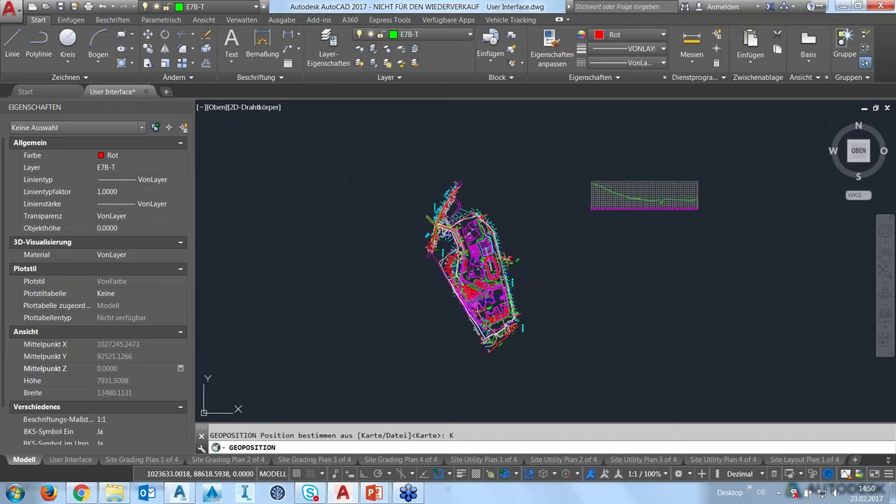
# - Dismiss the A360 welcome, reposition the Geografische Position dialog, and enter address 'broad street nashua nh'
pyautogui.click(509, 359)
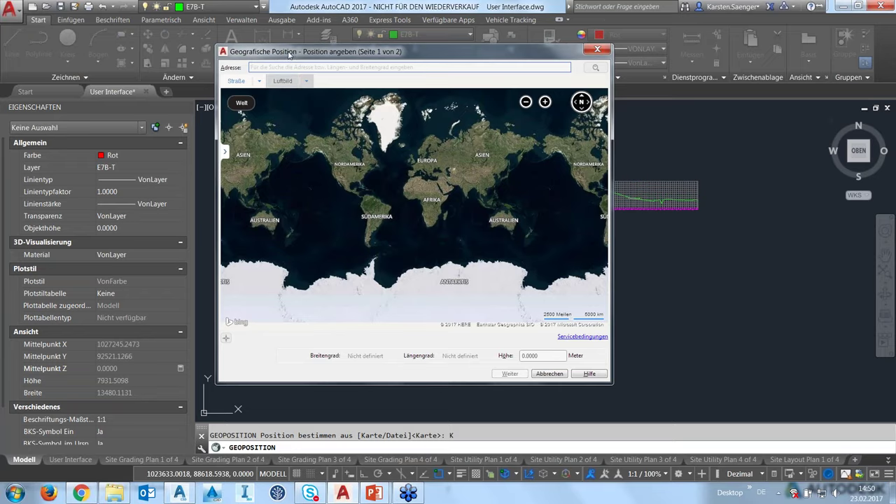
pyautogui.moveTo(288, 55); pyautogui.dragTo(322, 69)
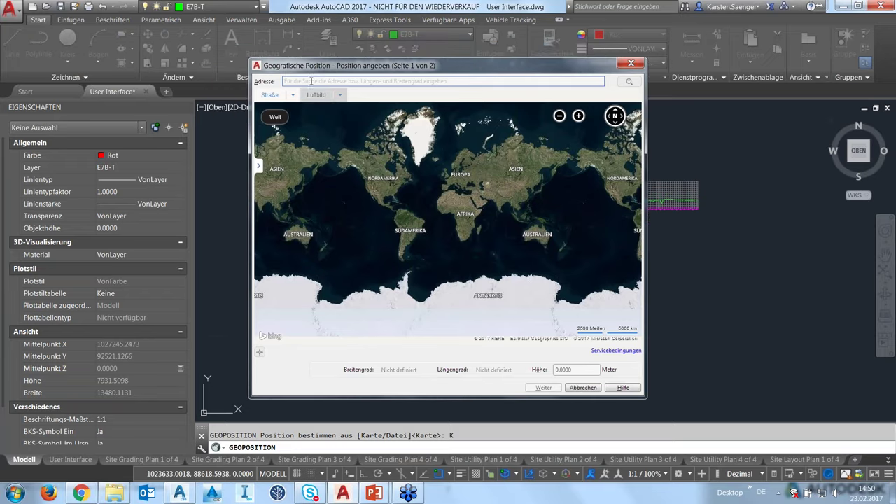
pyautogui.click(316, 94)
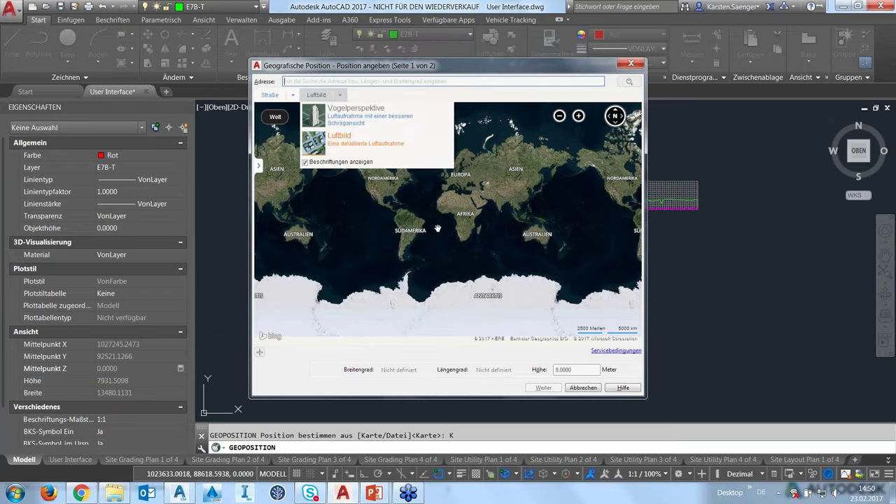
pyautogui.scroll(3, 443, 254)
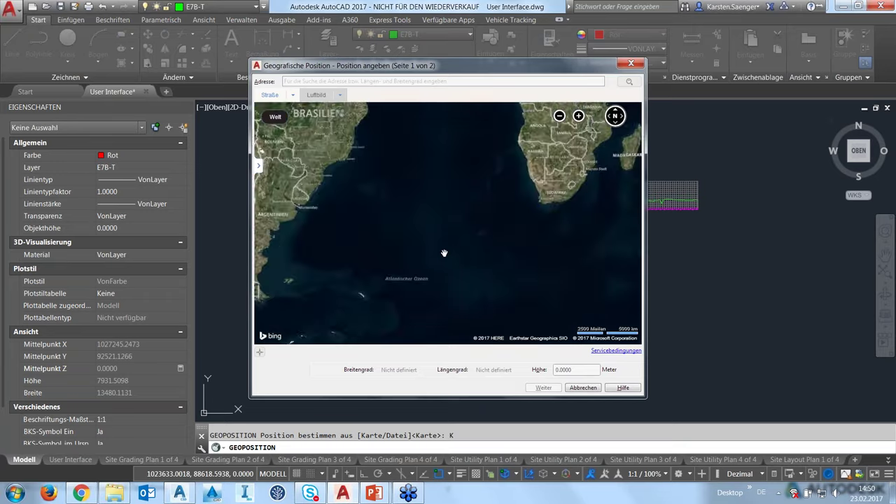
pyautogui.scroll(-3, 443, 254)
pyautogui.click(360, 80)
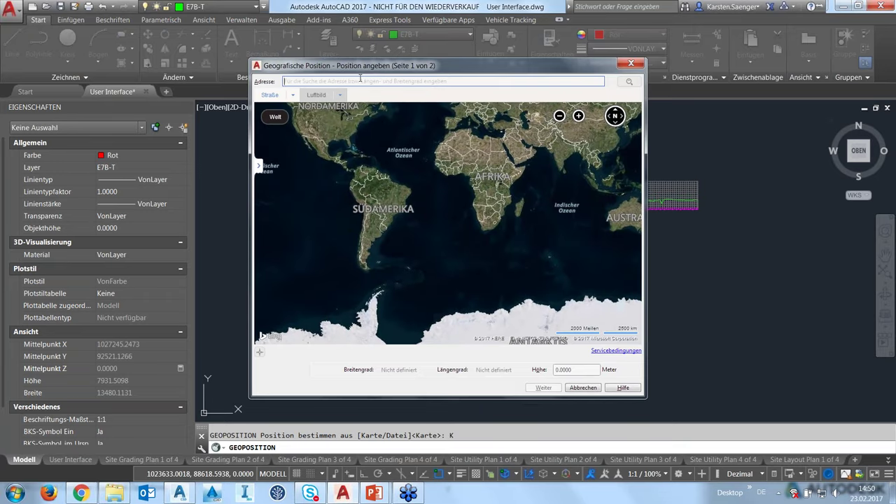
pyautogui.write('broad')
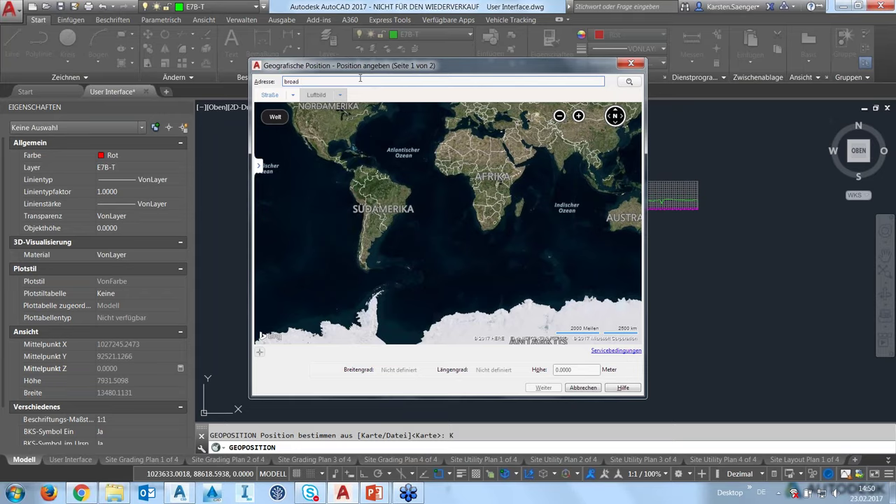
pyautogui.write(' street n')
pyautogui.write('ash')
pyautogui.write('ua nh')
# - Search the address and pin the marker on the ball field near Nashua High School North (42.7553, -71.5136)
pyautogui.press('Return')
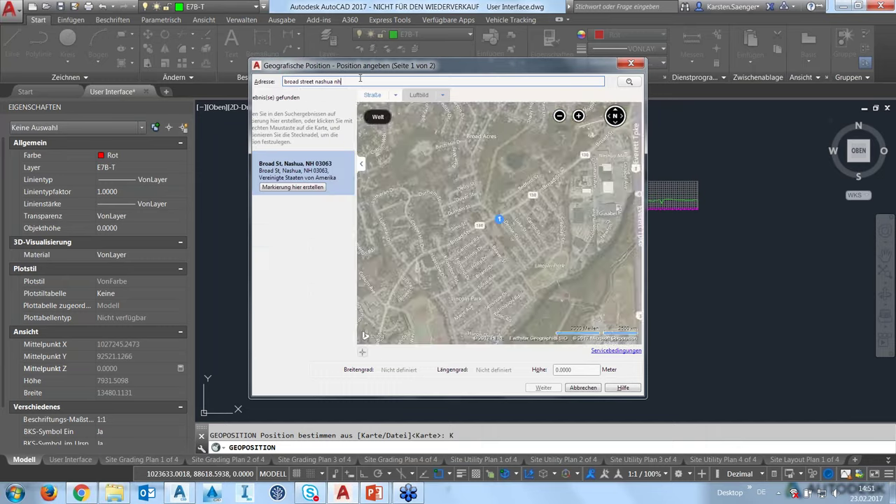
pyautogui.moveTo(507, 246); pyautogui.dragTo(548, 127)
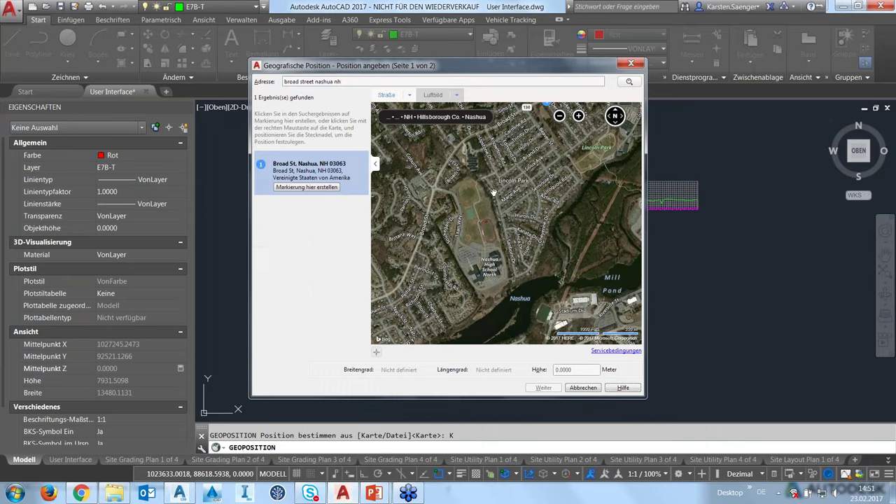
pyautogui.moveTo(541, 141); pyautogui.dragTo(520, 217)
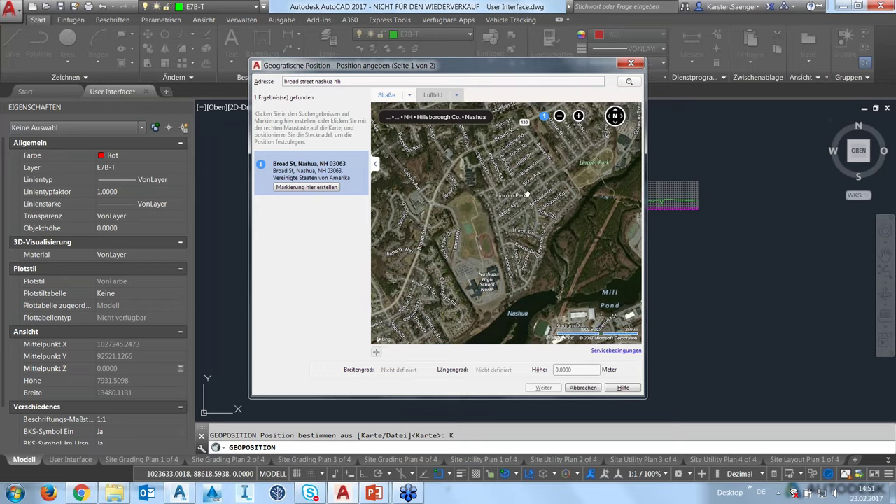
pyautogui.click(298, 188)
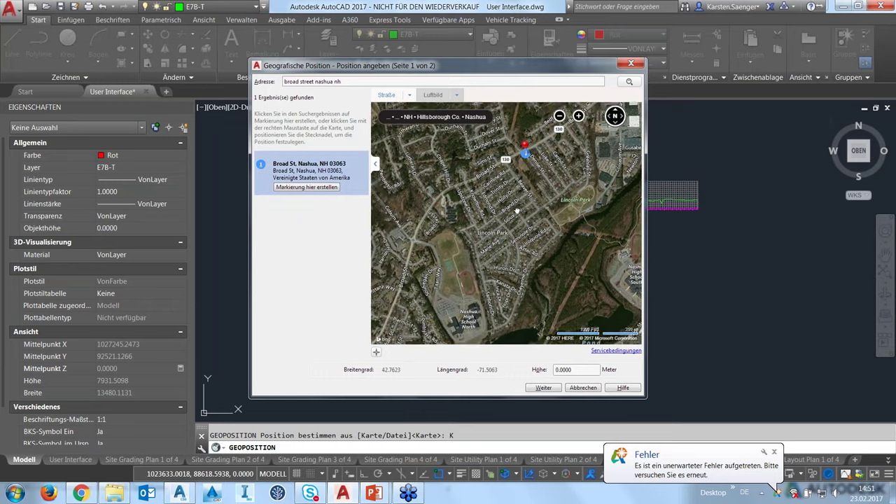
pyautogui.moveTo(518, 191)
pyautogui.mouseDown()
pyautogui.moveTo(521, 153)
pyautogui.moveTo(446, 253)
pyautogui.mouseUp()
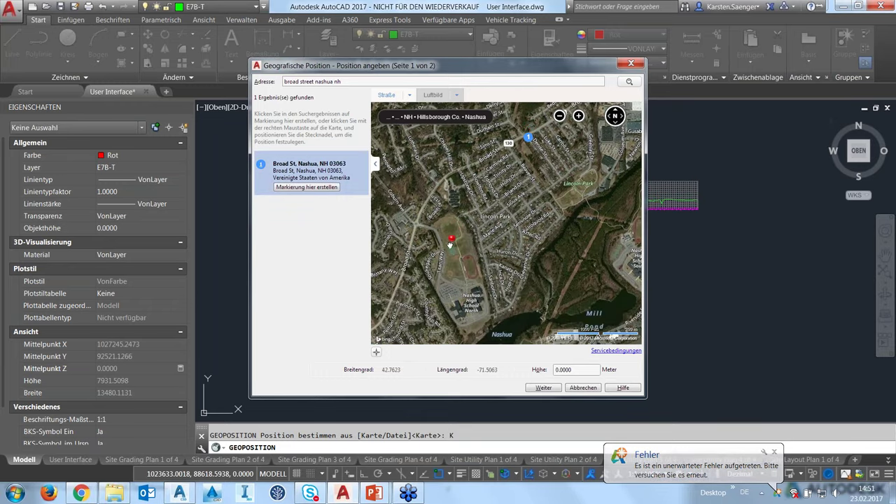
pyautogui.scroll(4, 446, 254)
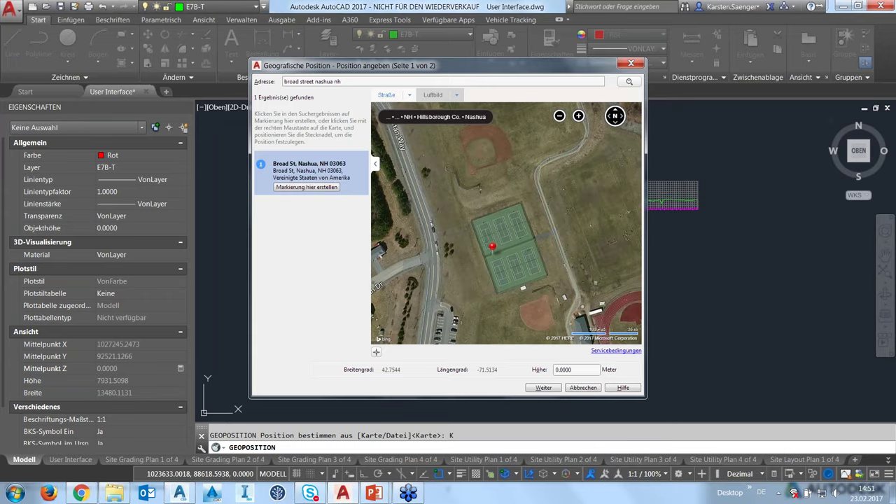
pyautogui.scroll(2, 488, 172)
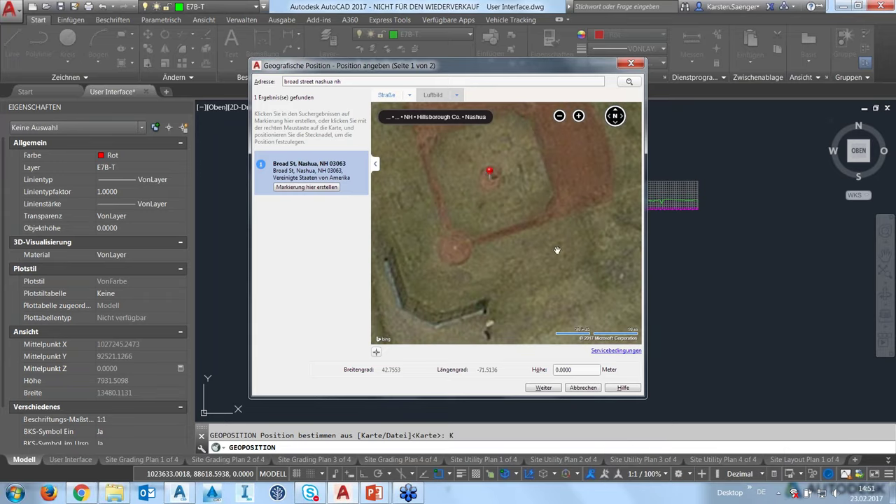
pyautogui.click(551, 388)
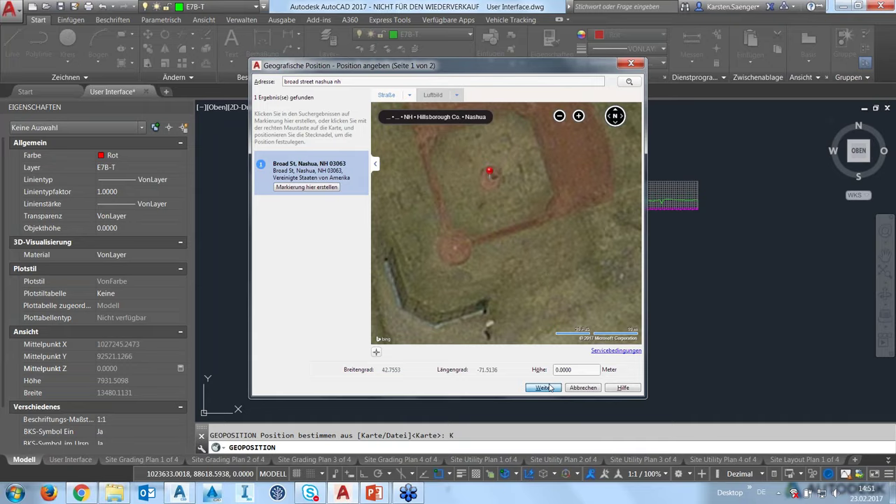
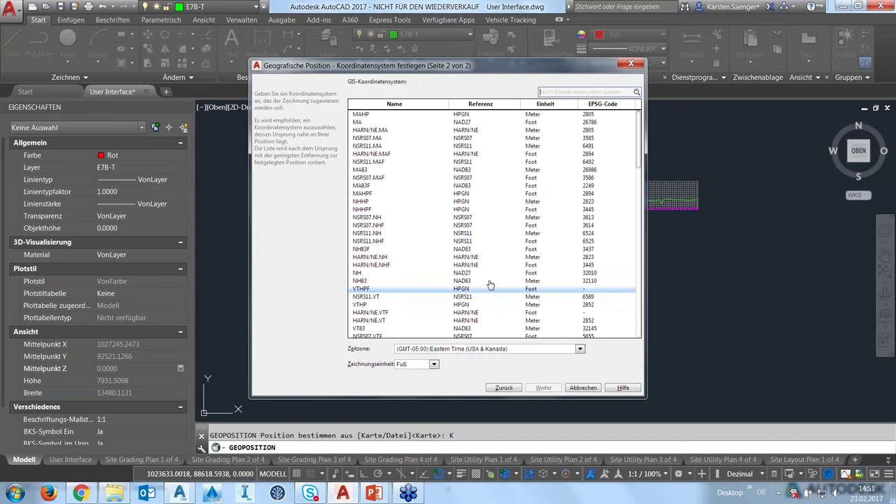
# - Search for 'nh83' and pick NH83F as the GIS coordinate system
pyautogui.click(565, 92)
pyautogui.write('nh')
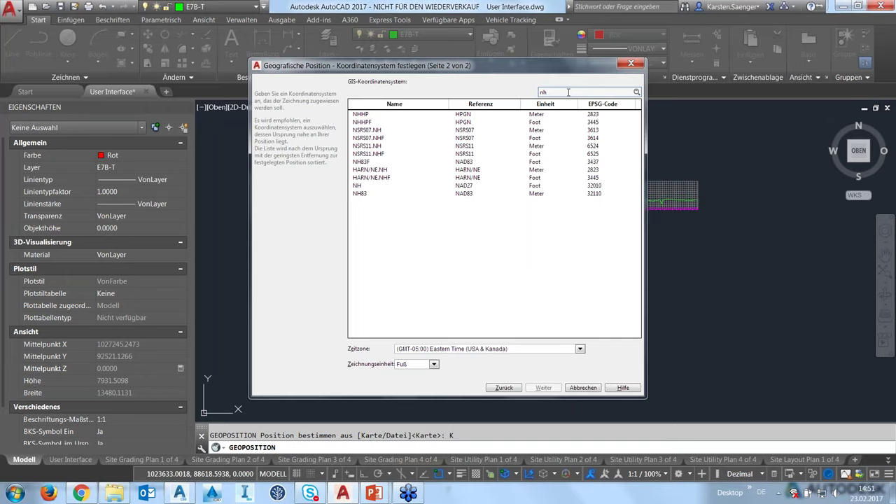
pyautogui.write('83')
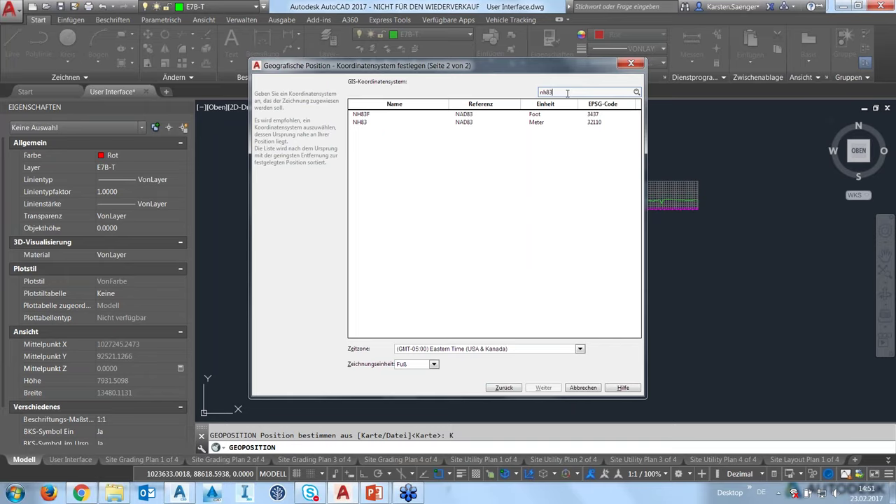
pyautogui.click(406, 115)
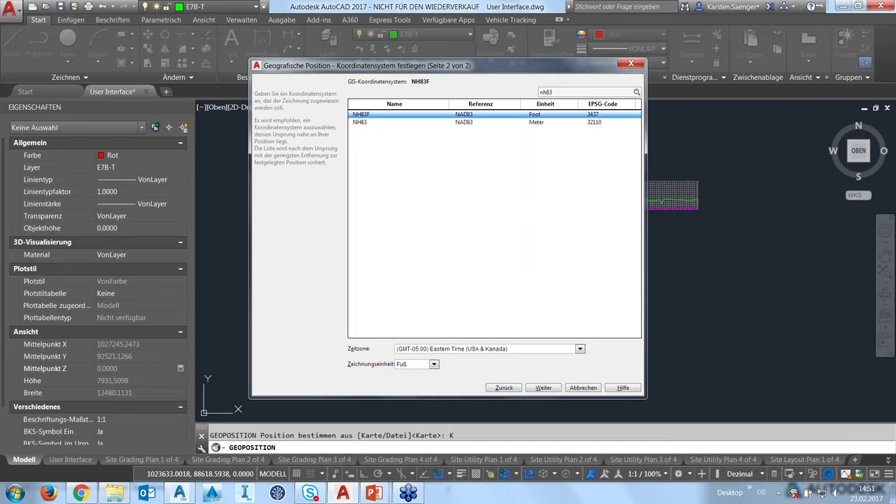
pyautogui.click(547, 391)
# - Place the location point on the baseball field with a north angle of 90
pyautogui.click(544, 388)
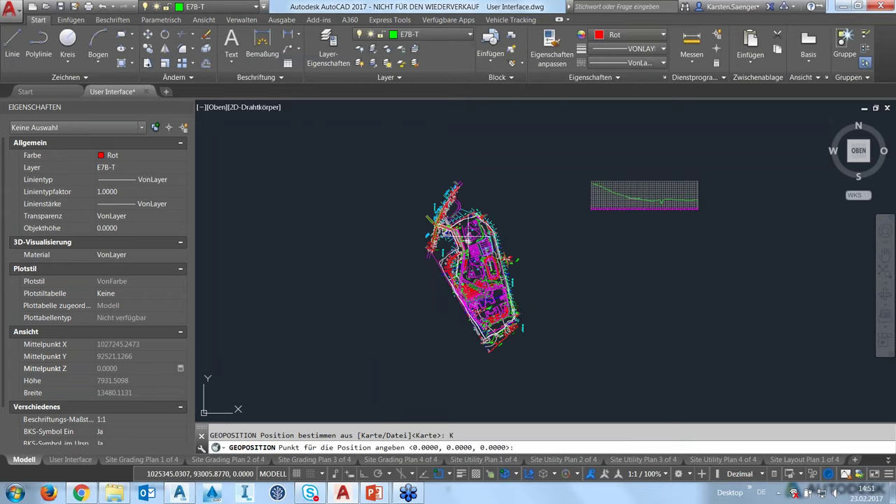
pyautogui.scroll(2, 468, 237)
pyautogui.scroll(1, 473, 231)
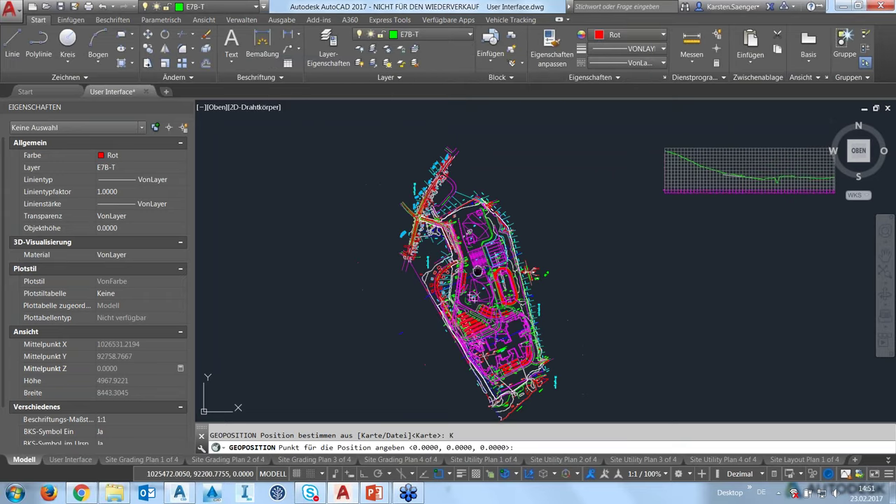
pyautogui.scroll(1, 474, 233)
pyautogui.scroll(1, 476, 235)
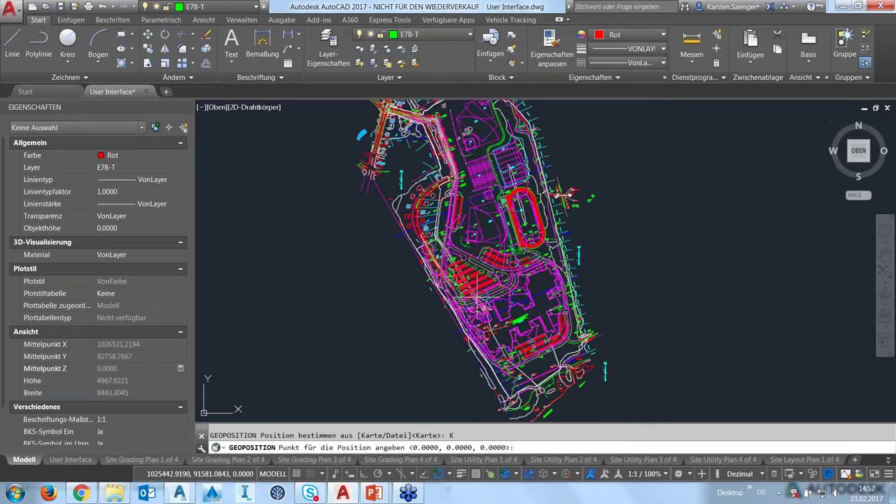
pyautogui.scroll(1, 478, 300)
pyautogui.scroll(2, 458, 238)
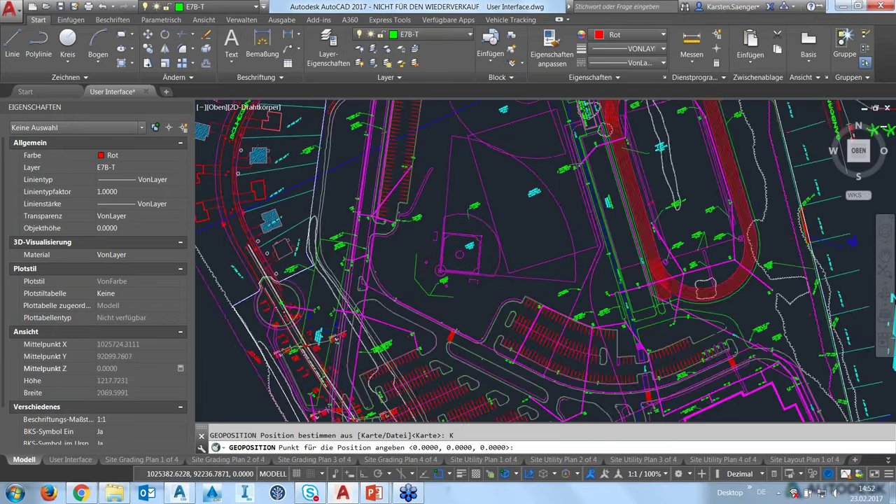
pyautogui.scroll(3, 458, 237)
pyautogui.click(464, 293)
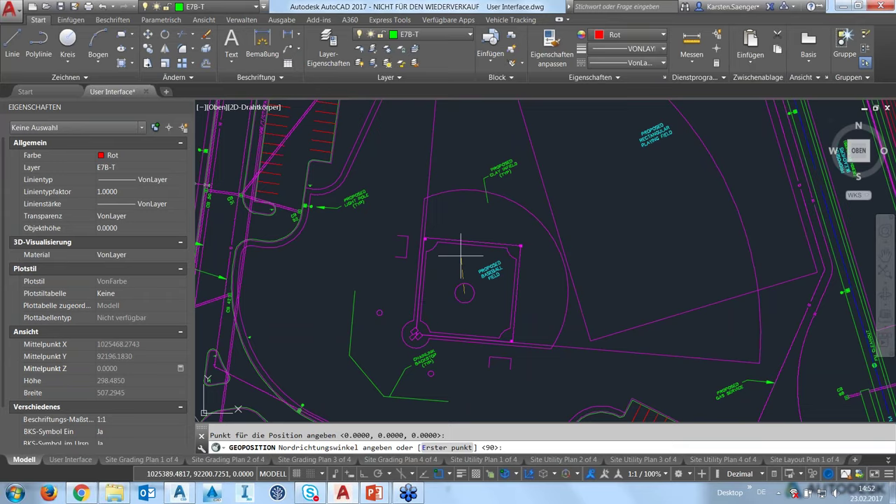
pyautogui.write('90')
pyautogui.press('Return')
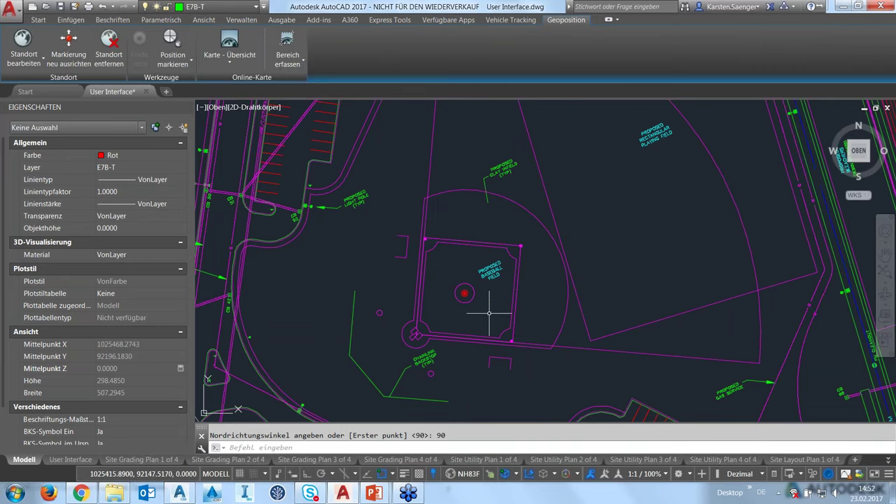
# - Zoom out and pan over the aerial map to check the plan against the streets and houses
pyautogui.scroll(-2, 488, 287)
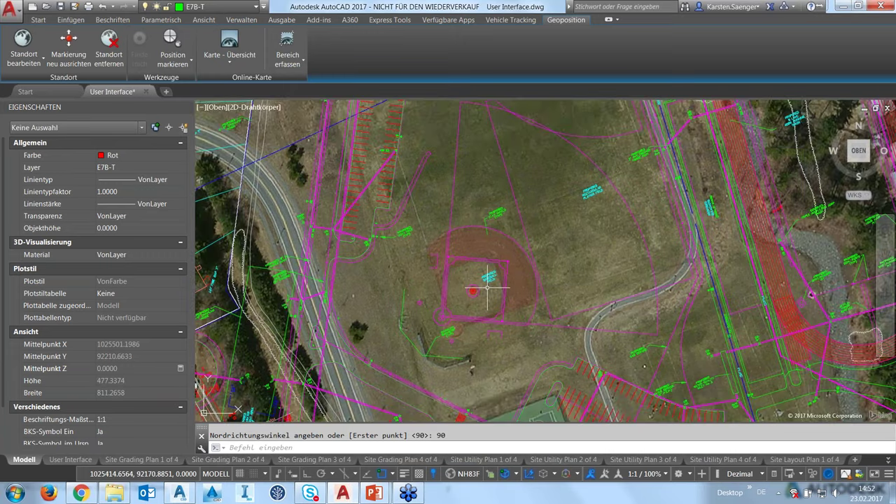
pyautogui.scroll(-2, 488, 287)
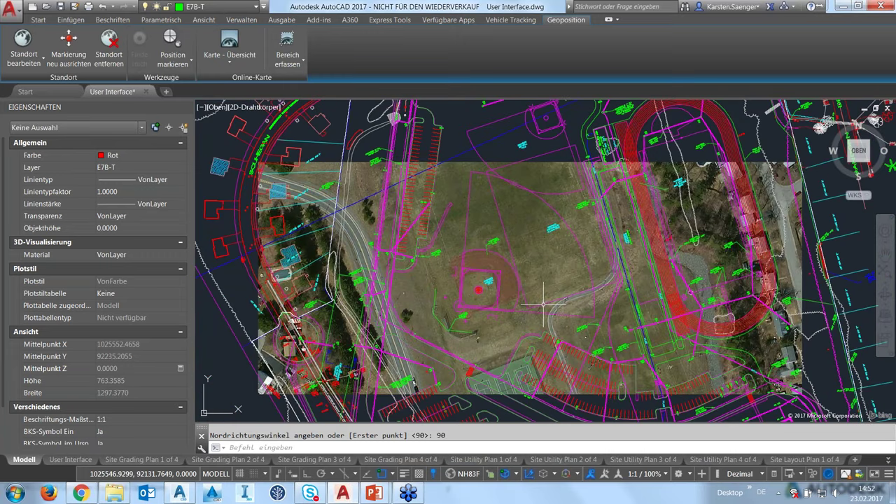
pyautogui.scroll(-2, 572, 313)
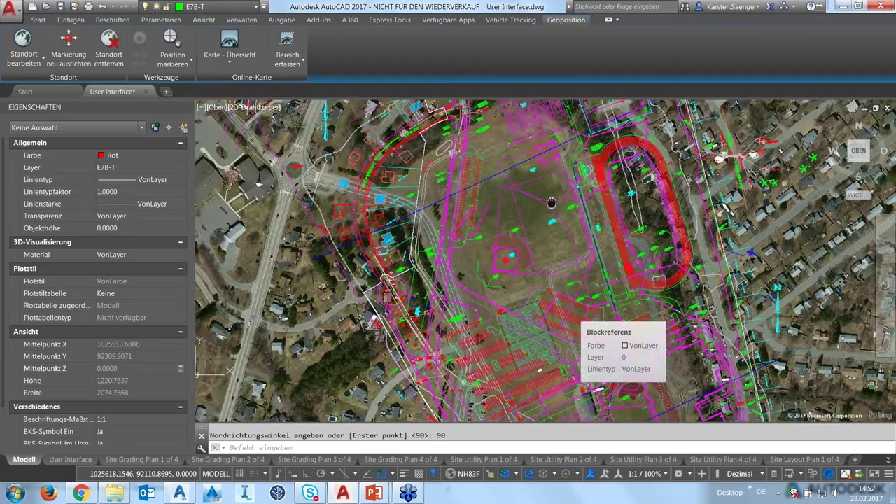
pyautogui.moveTo(551, 203); pyautogui.dragTo(530, 160, button='middle')
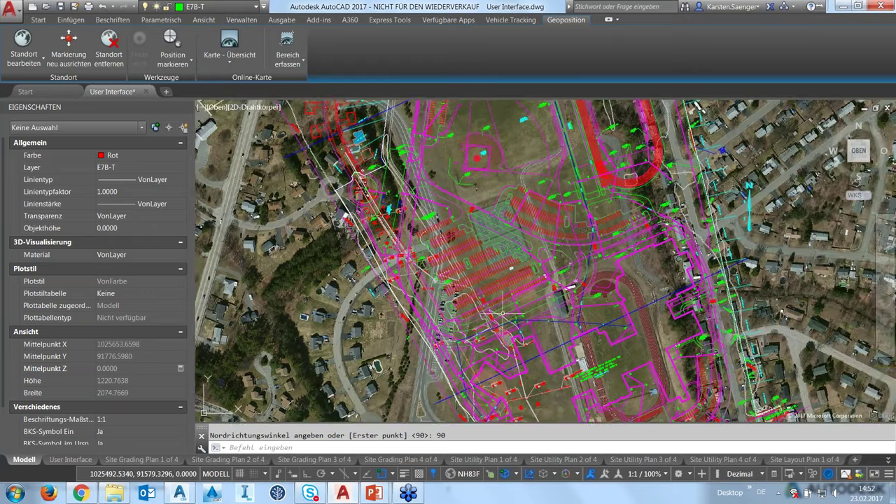
pyautogui.moveTo(502, 316)
pyautogui.mouseDown(button='middle')
pyautogui.moveTo(545, 243)
pyautogui.moveTo(550, 278)
pyautogui.mouseUp(button='middle')
pyautogui.scroll(3, 549, 277)
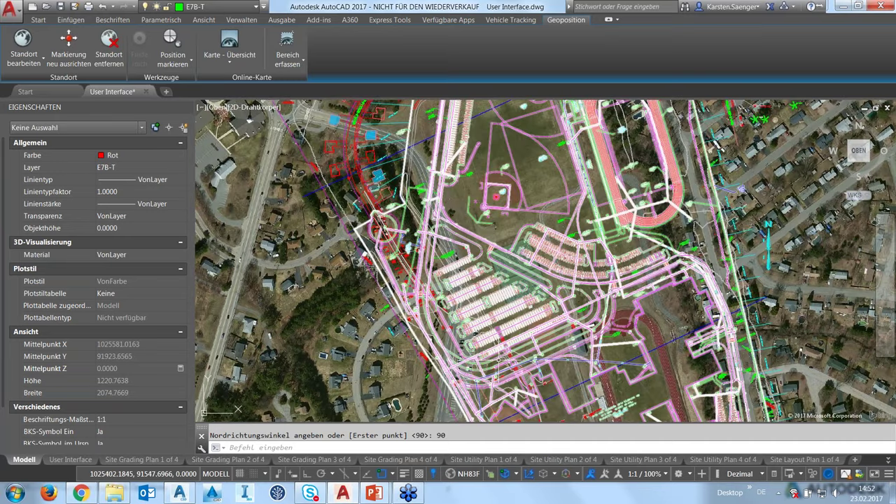
pyautogui.moveTo(498, 305); pyautogui.dragTo(497, 237, button='middle')
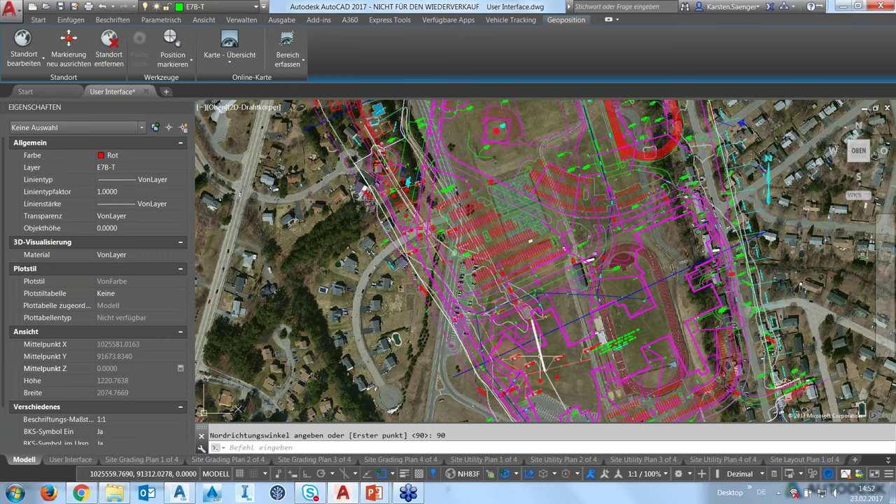
pyautogui.moveTo(517, 373); pyautogui.dragTo(516, 394, button='middle')
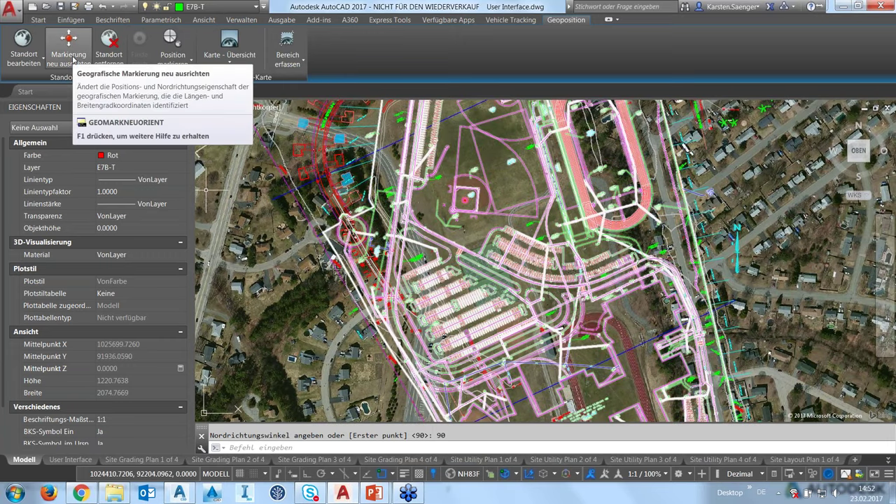
# - Redefine the location from the map by dragging the pin onto the baseball field, keeping NH83F
pyautogui.click(38, 62)
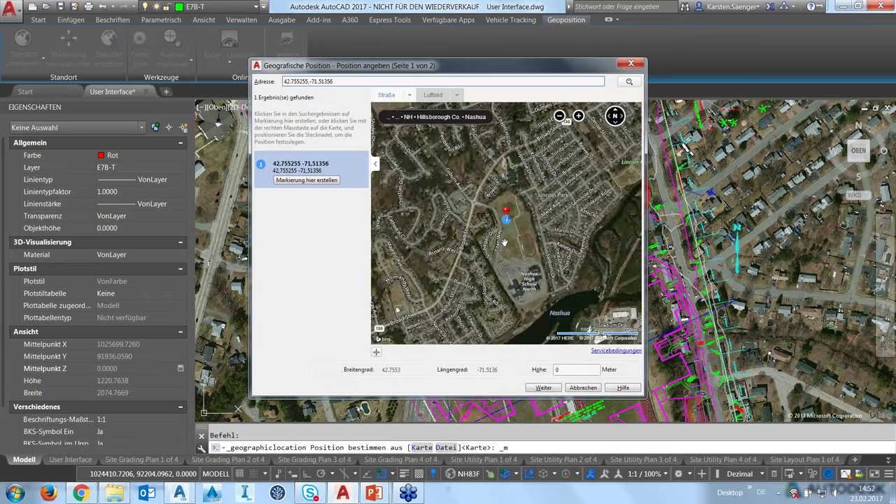
pyautogui.scroll(-1, 504, 241)
pyautogui.scroll(-1, 504, 242)
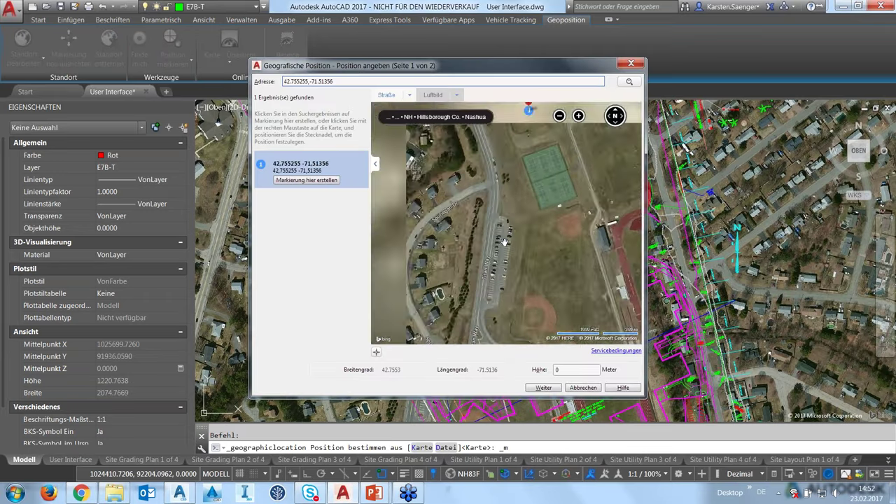
pyautogui.scroll(-1, 504, 242)
pyautogui.scroll(-1, 504, 242)
pyautogui.moveTo(519, 145); pyautogui.dragTo(523, 290)
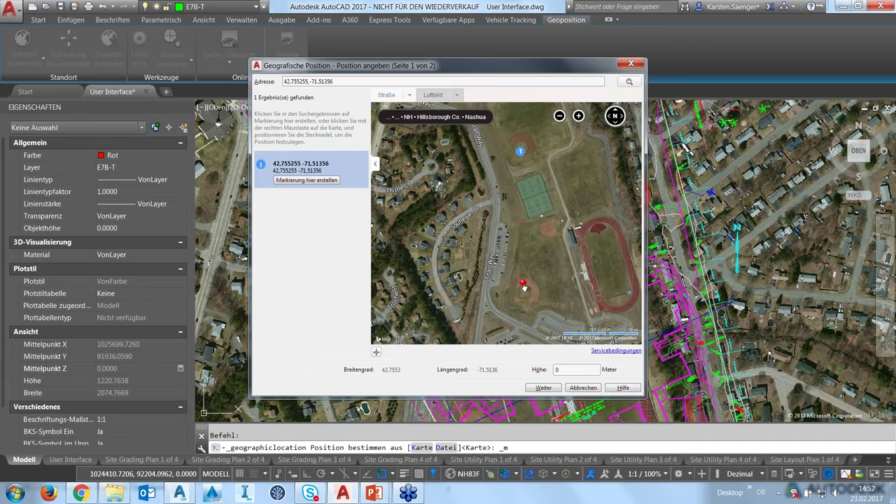
pyautogui.scroll(1, 523, 287)
pyautogui.scroll(1, 522, 240)
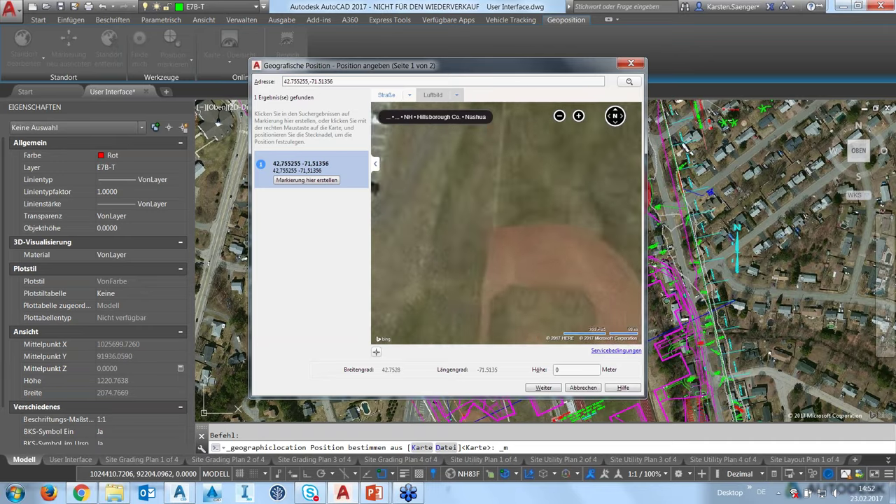
pyautogui.scroll(1, 523, 240)
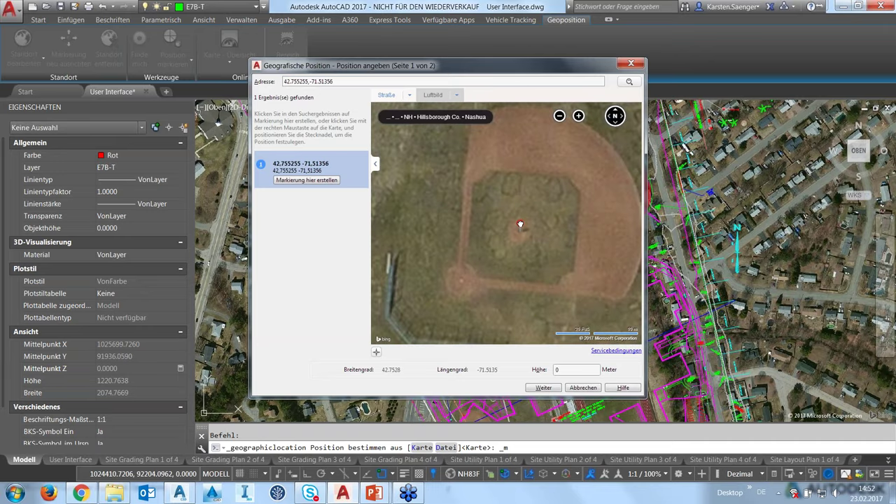
pyautogui.click(550, 389)
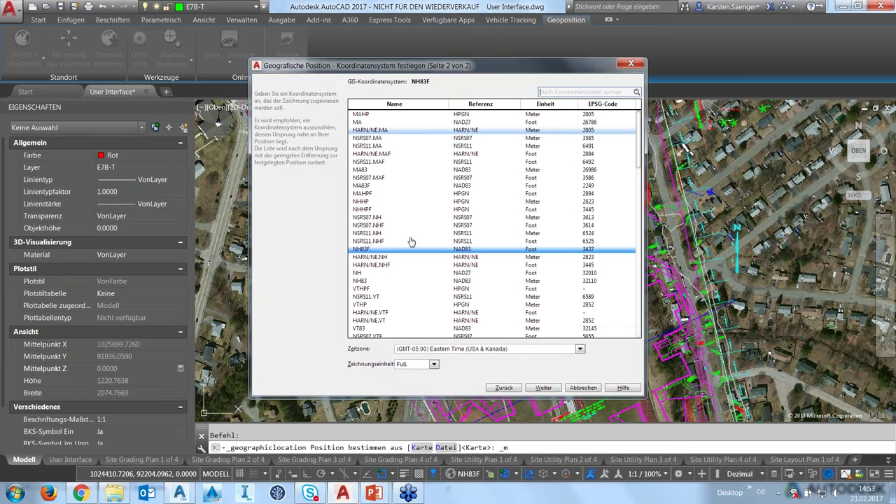
pyautogui.click(543, 387)
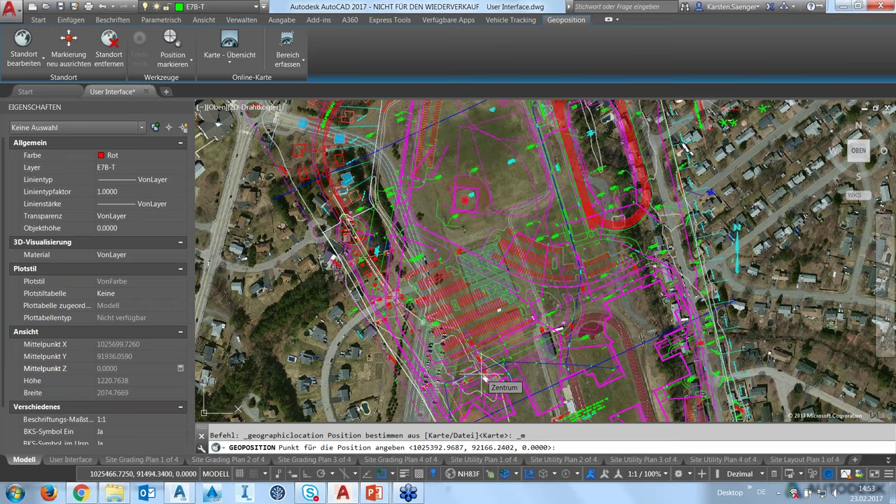
# - Pick the new location point on the map and accept the default north direction
pyautogui.moveTo(533, 358); pyautogui.dragTo(529, 361, button='middle')
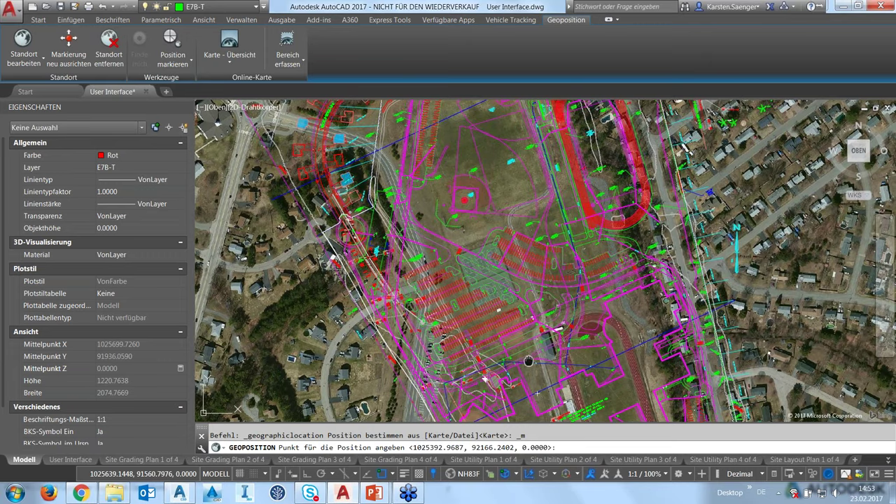
pyautogui.moveTo(528, 360); pyautogui.dragTo(543, 270, button='middle')
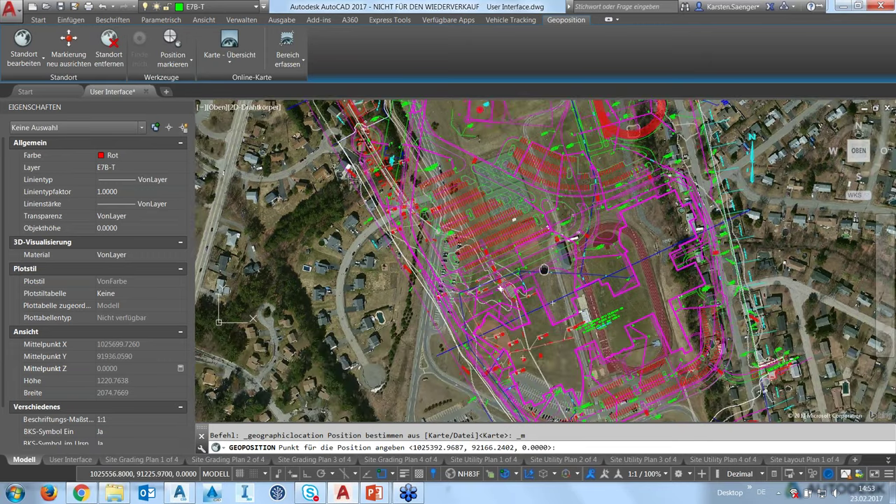
pyautogui.scroll(5, 481, 345)
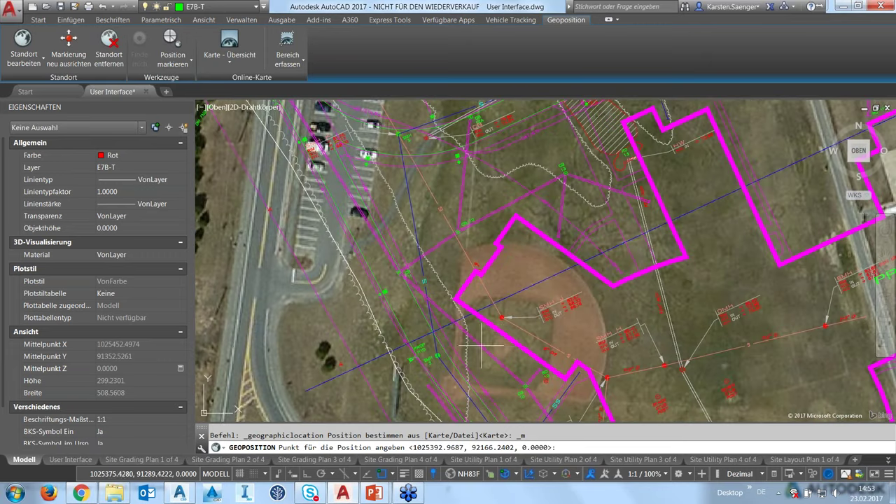
pyautogui.click(501, 346)
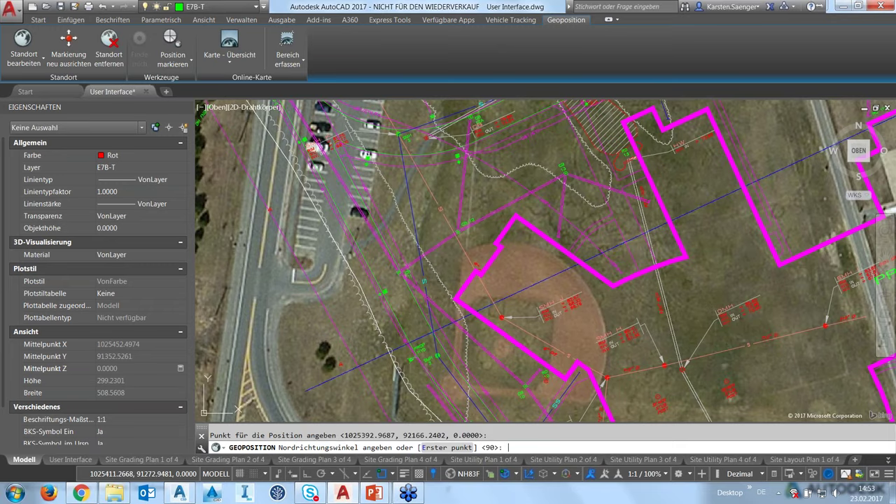
pyautogui.press('Return')
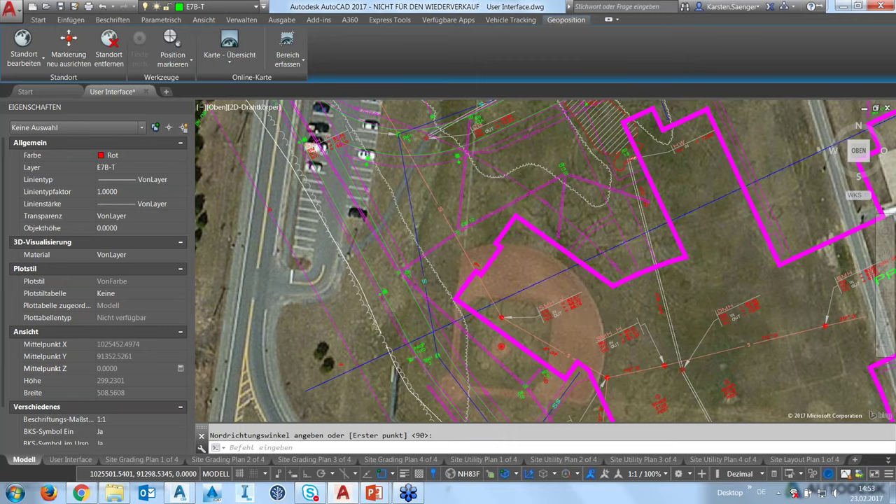
# - Zoom out and pan over the school site, running track, eastern houses and tennis courts
pyautogui.scroll(-2, 594, 315)
pyautogui.scroll(-2, 598, 319)
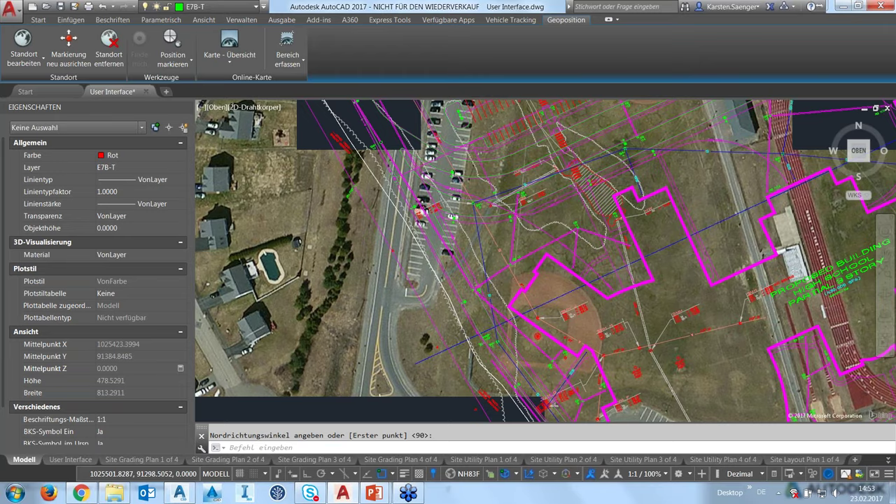
pyautogui.scroll(-2, 579, 299)
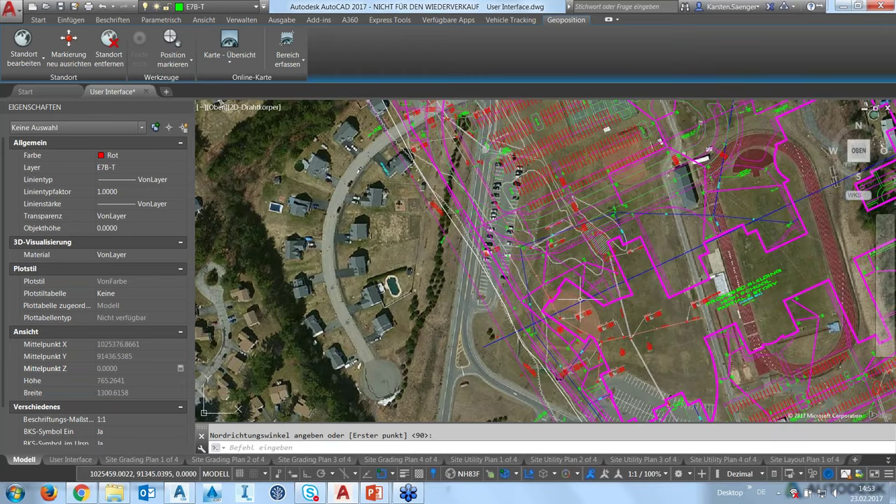
pyautogui.moveTo(580, 299)
pyautogui.mouseDown(button='middle')
pyautogui.moveTo(422, 382)
pyautogui.moveTo(375, 227)
pyautogui.moveTo(438, 241)
pyautogui.mouseUp(button='middle')
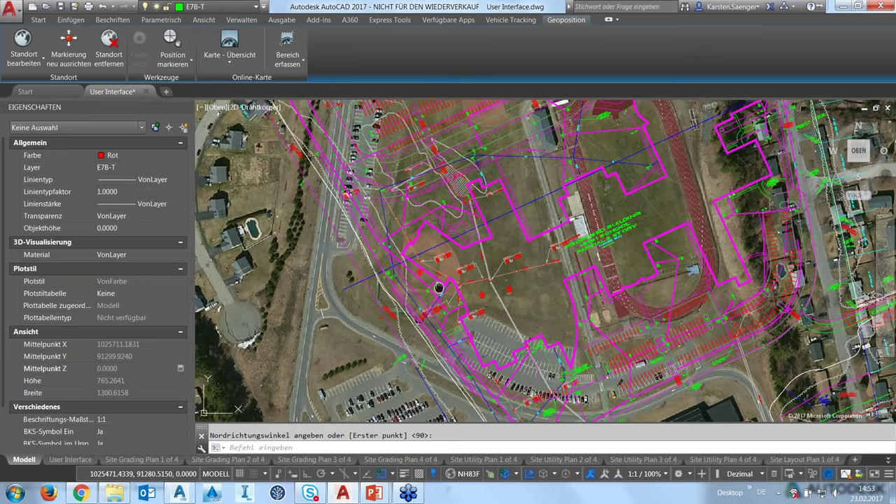
pyautogui.moveTo(438, 287); pyautogui.dragTo(406, 353, button='middle')
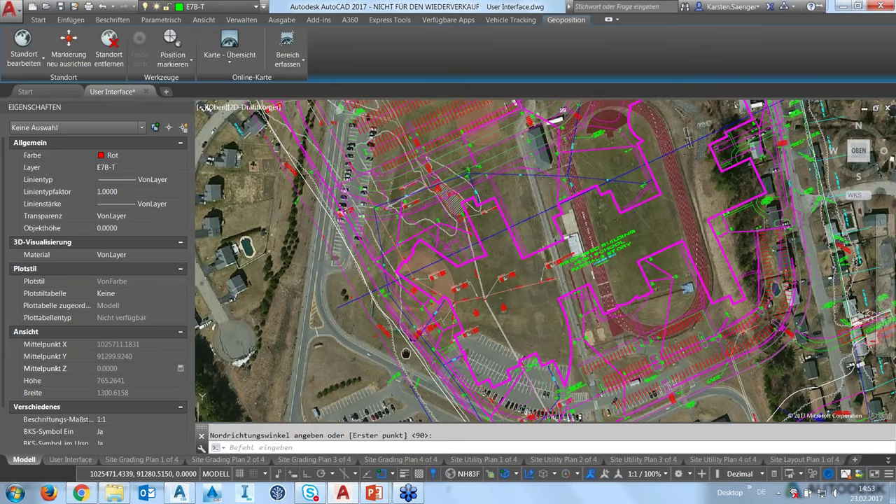
pyautogui.moveTo(443, 200); pyautogui.dragTo(402, 277, button='middle')
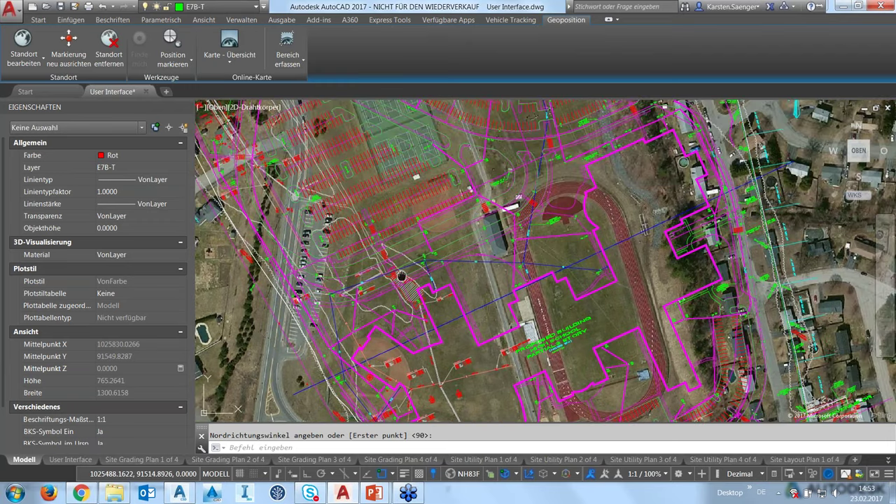
pyautogui.moveTo(420, 163); pyautogui.dragTo(409, 279, button='middle')
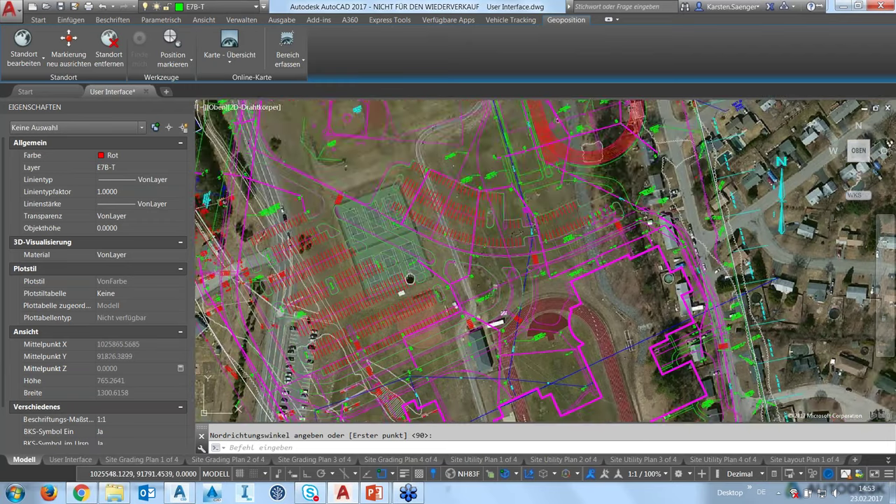
pyautogui.moveTo(563, 204); pyautogui.dragTo(436, 285, button='middle')
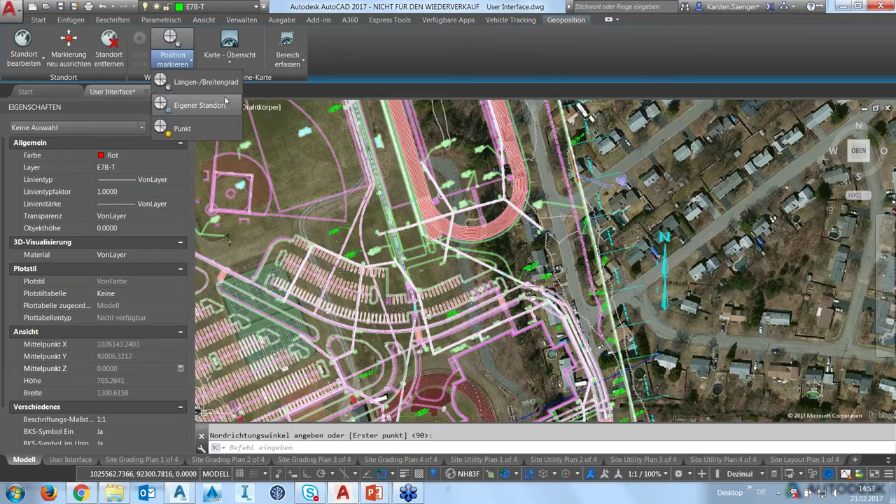
# - Place a point position marker beside the baseball diamond with no label text
pyautogui.click(181, 130)
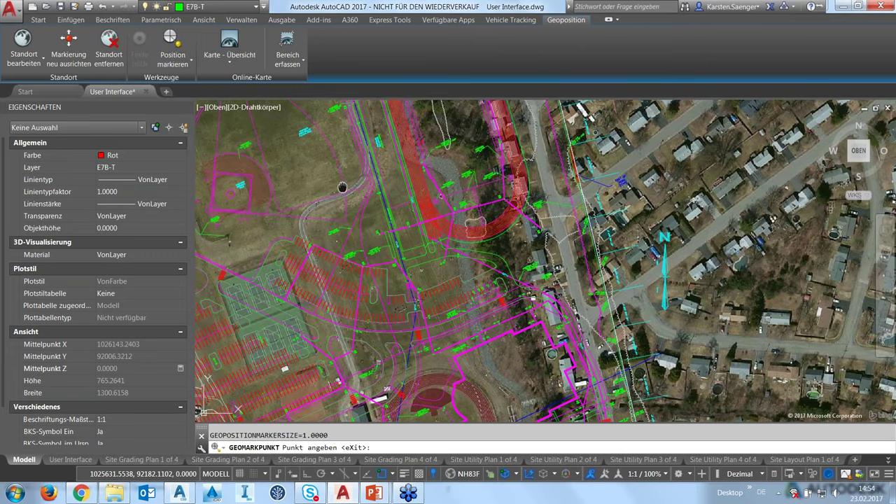
pyautogui.moveTo(342, 187); pyautogui.dragTo(460, 199, button='middle')
pyautogui.scroll(2, 399, 192)
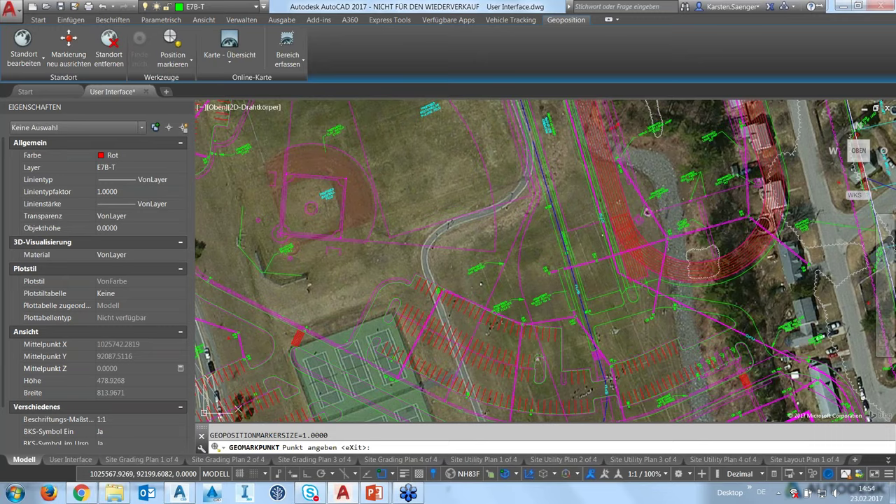
pyautogui.click(430, 193)
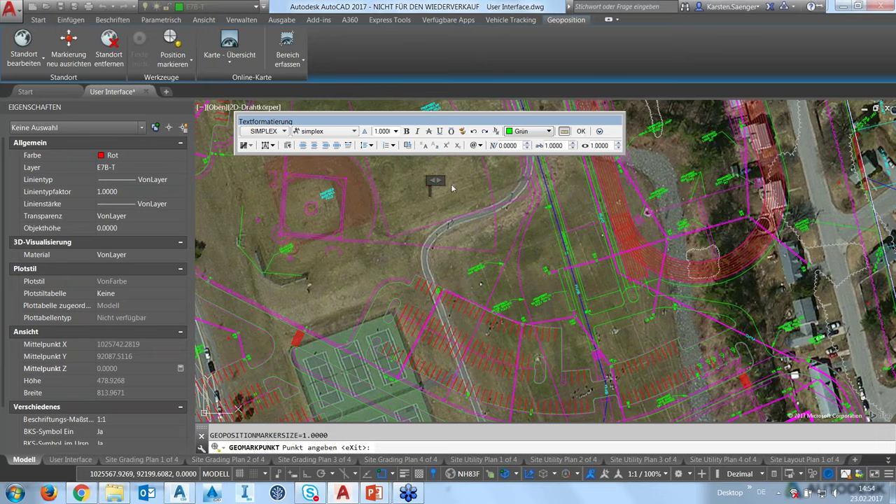
pyautogui.press('Escape')
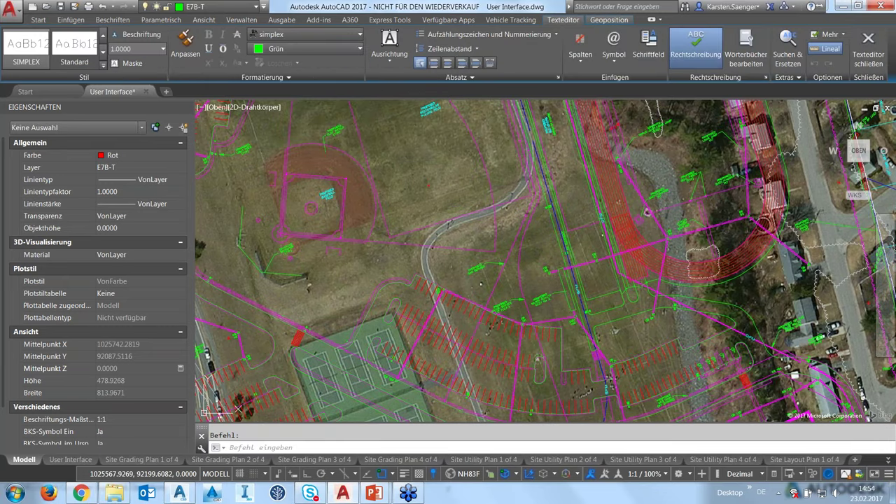
pyautogui.click(435, 176)
# - Select the marker to check latitude 42.7553 and longitude -71.5129, then deselect it
pyautogui.click(424, 194)
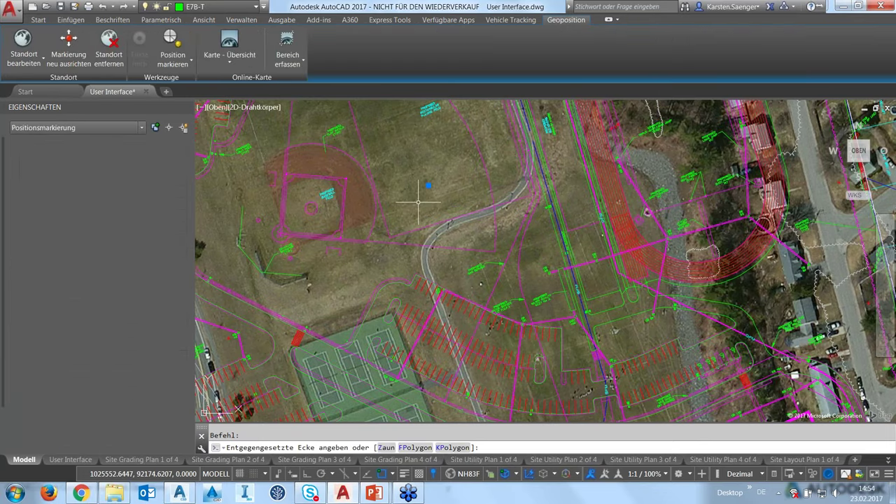
pyautogui.click(418, 202)
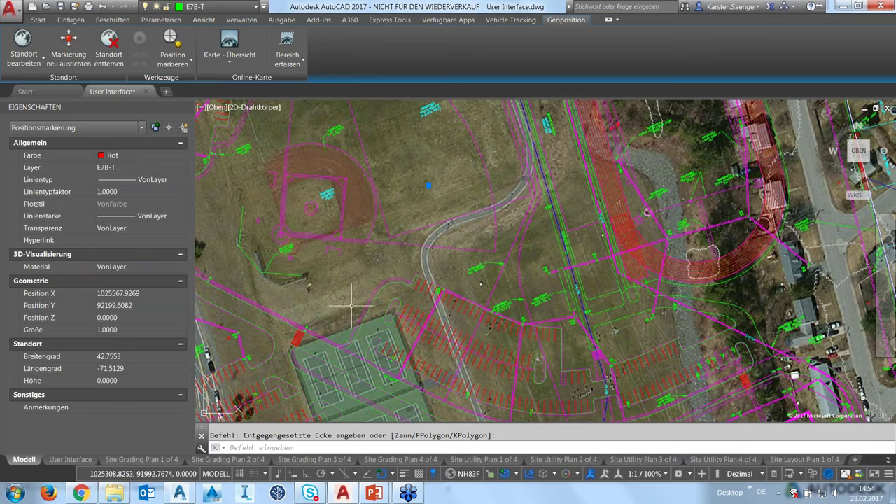
pyautogui.press('Escape')
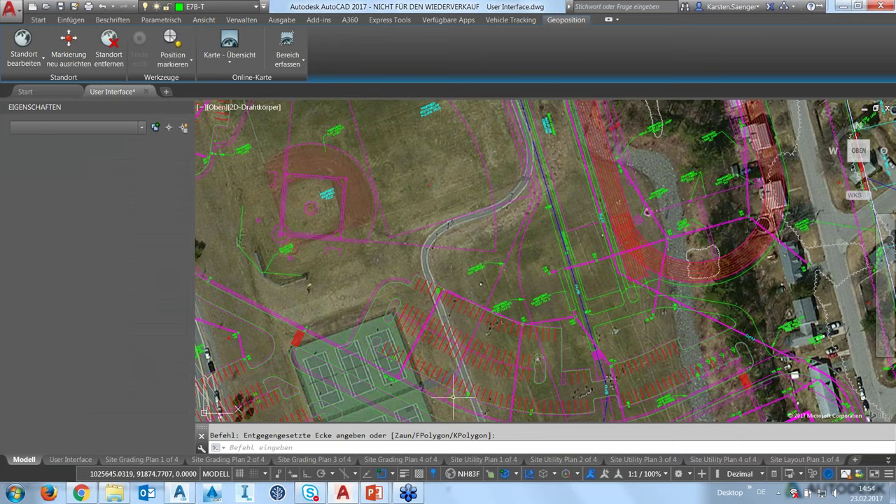
pyautogui.press('Escape')
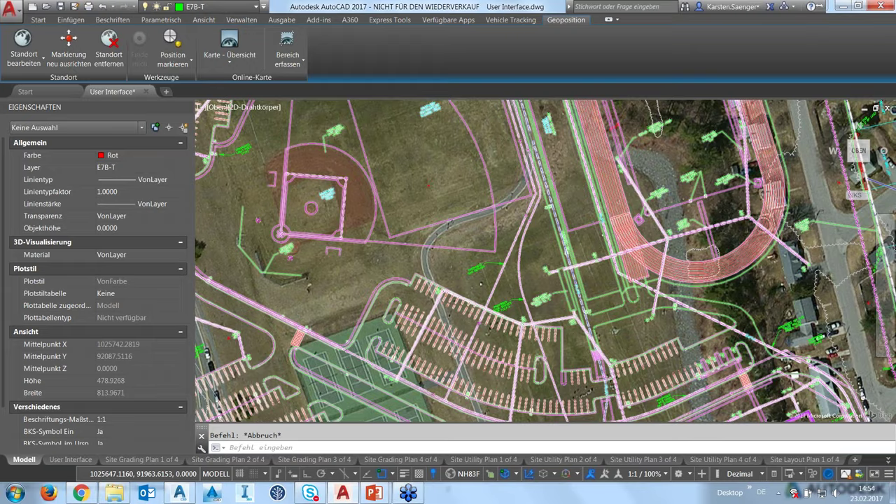
pyautogui.hotkey('ctrl', 'pagedown')
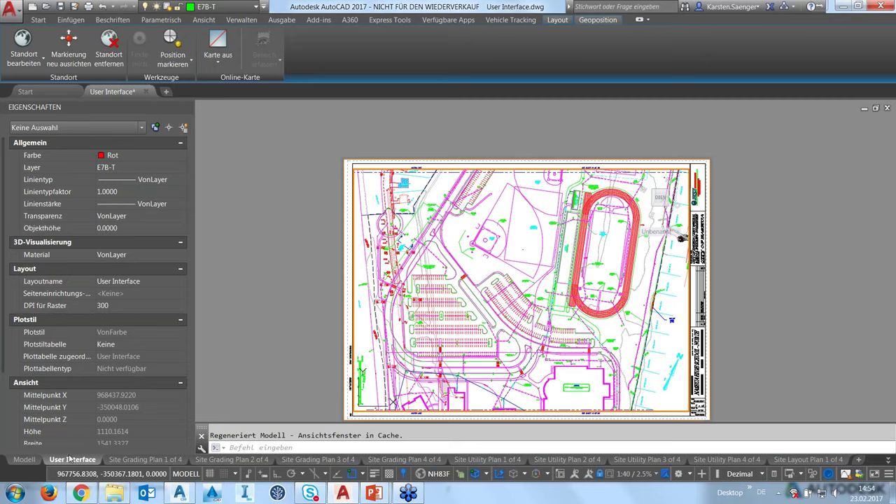
pyautogui.hotkey('ctrl', 'pageup')
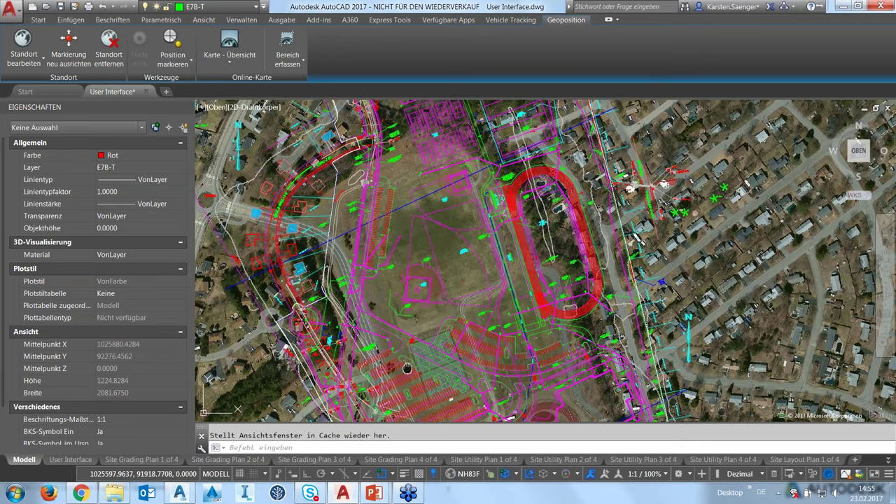
# - Capture a map image of a rectangle around the running track with GEOMAPIMAGE
pyautogui.moveTo(407, 369); pyautogui.dragTo(309, 382, button='middle')
pyautogui.click(287, 59)
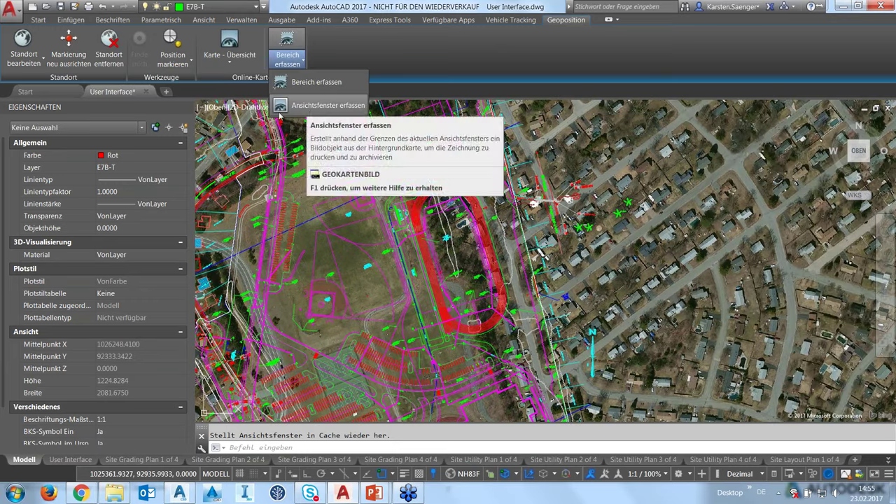
pyautogui.click(303, 83)
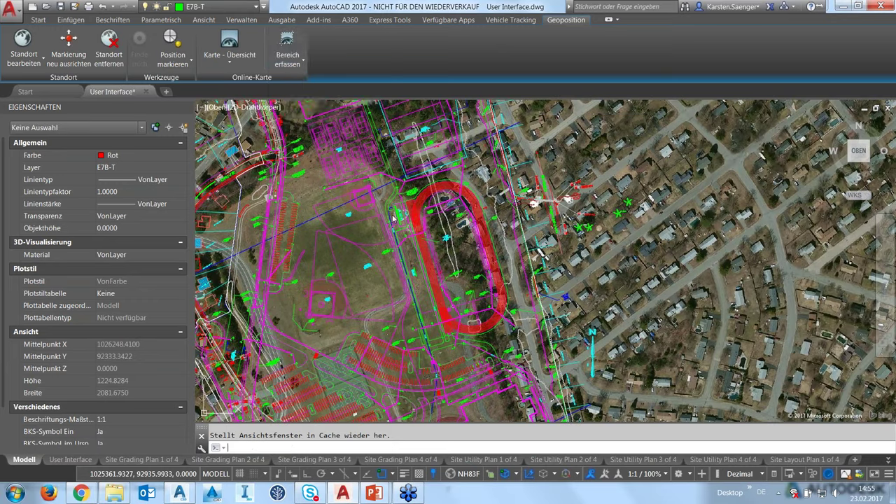
pyautogui.click(328, 165)
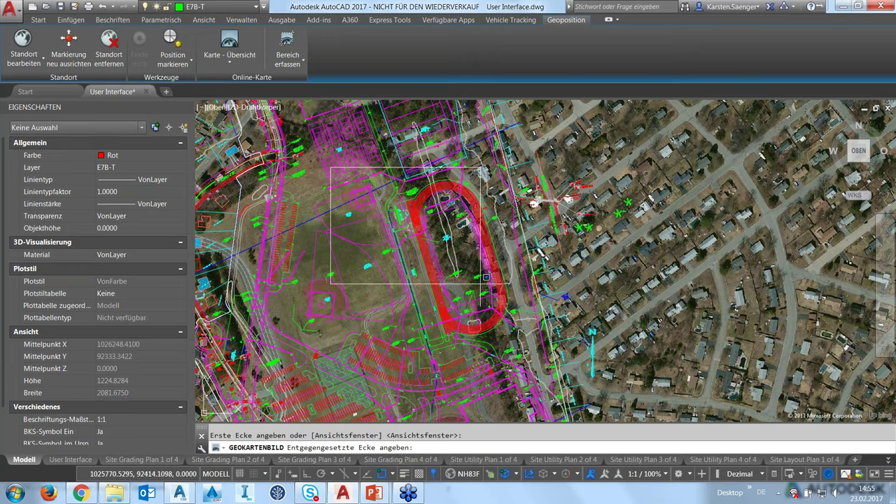
pyautogui.click(560, 369)
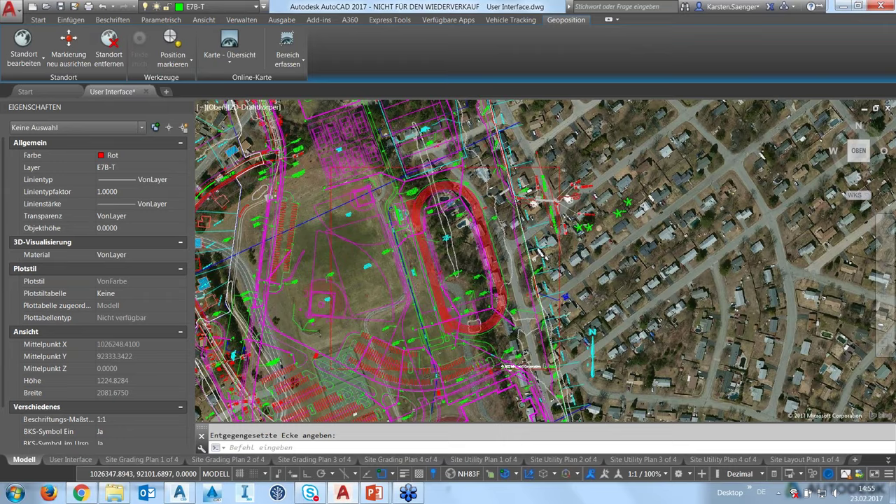
pyautogui.scroll(2, 567, 322)
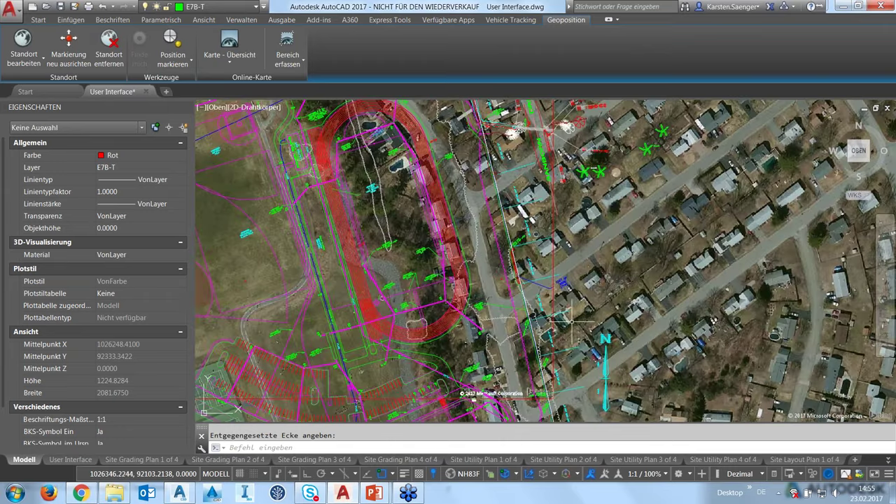
# - View the captured running-track image on the User Interface layout, then return to model space
pyautogui.hotkey('ctrl', 'pagedown')
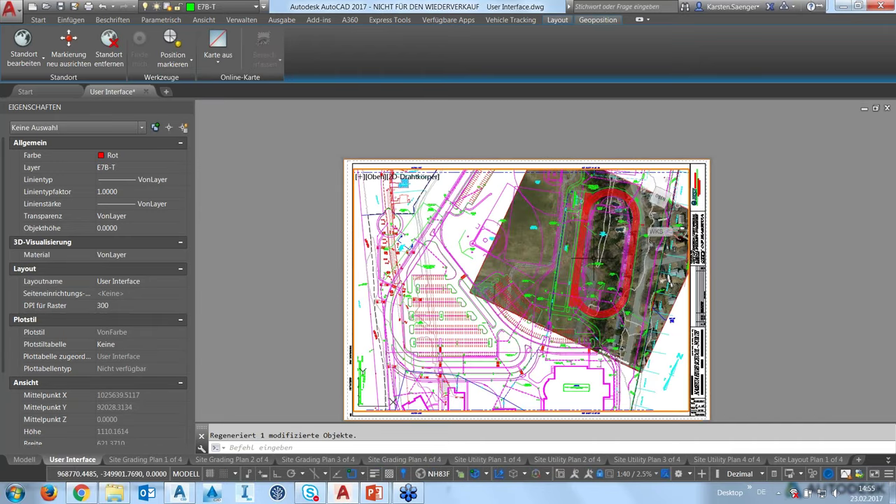
pyautogui.hotkey('ctrl', 'pageup')
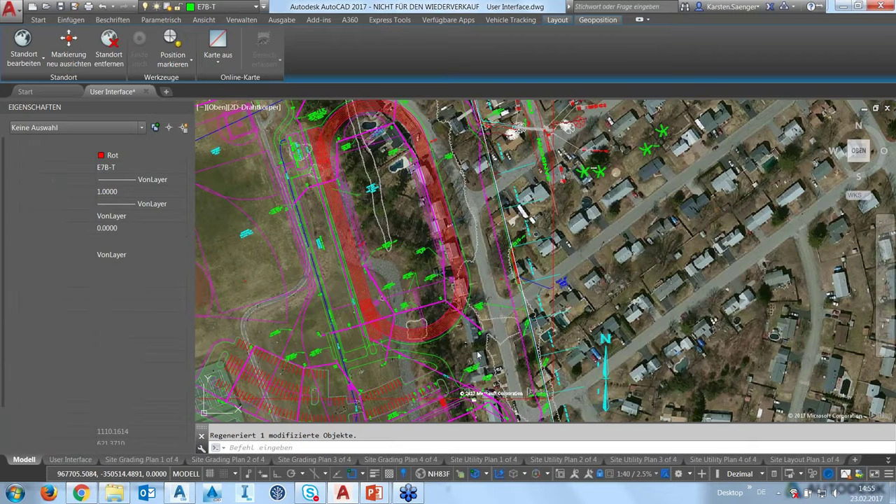
# - Zoom in and out and pan around the houses east of the track to watch the map detail load
pyautogui.scroll(2, 579, 341)
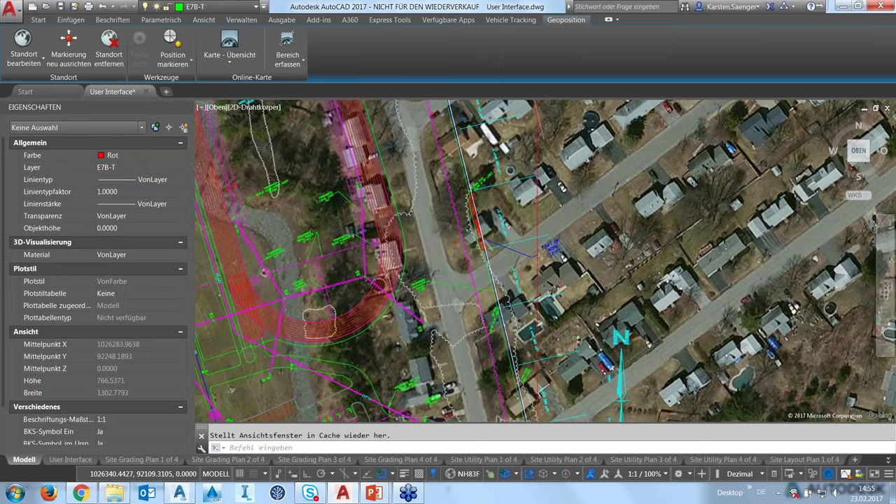
pyautogui.scroll(4, 561, 306)
pyautogui.scroll(2, 545, 351)
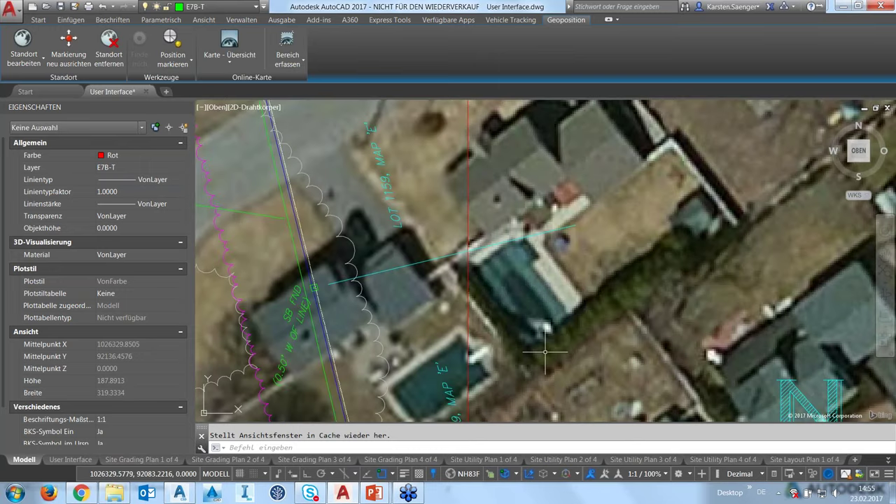
pyautogui.scroll(2, 485, 359)
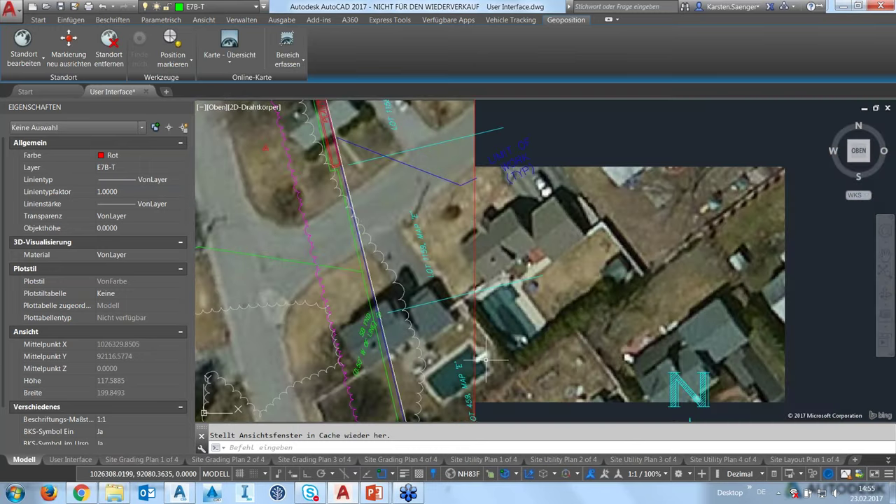
pyautogui.scroll(-4, 485, 359)
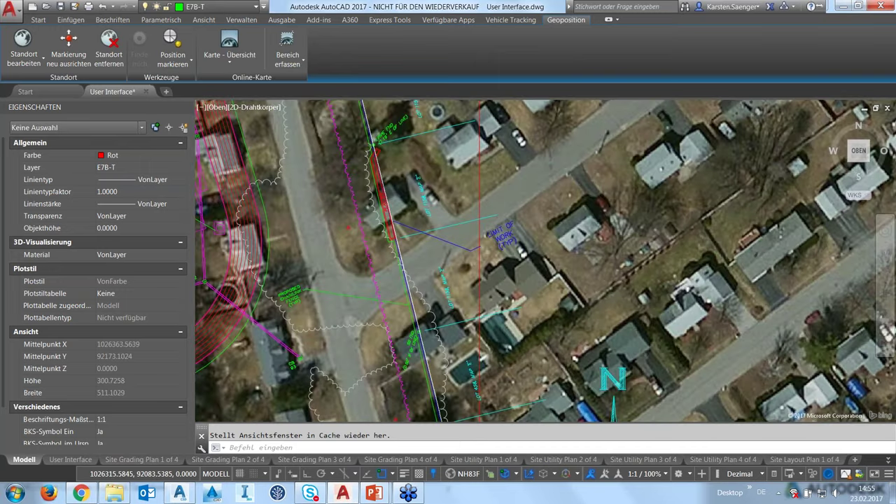
pyautogui.scroll(-2, 494, 359)
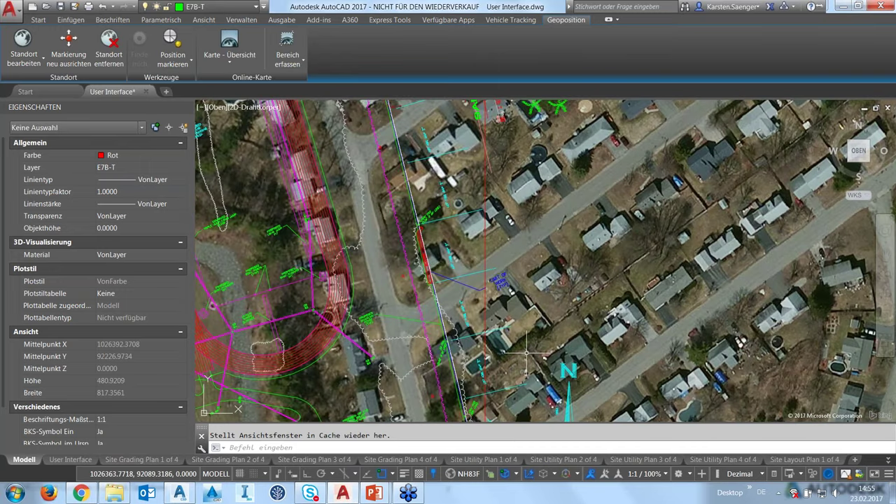
pyautogui.scroll(-2, 524, 353)
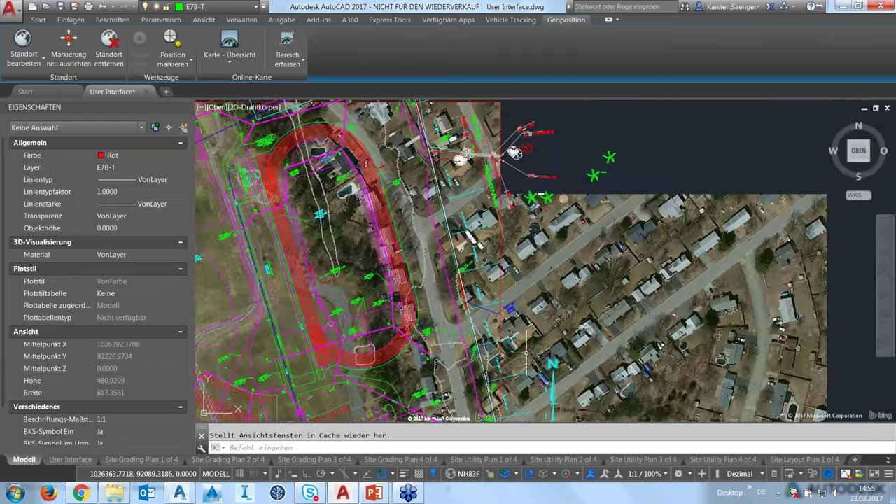
pyautogui.scroll(2, 525, 354)
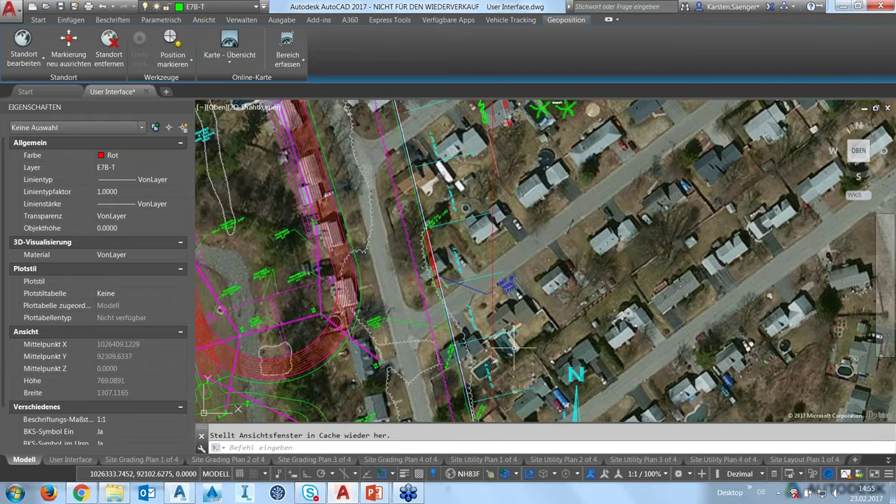
pyautogui.scroll(8, 513, 345)
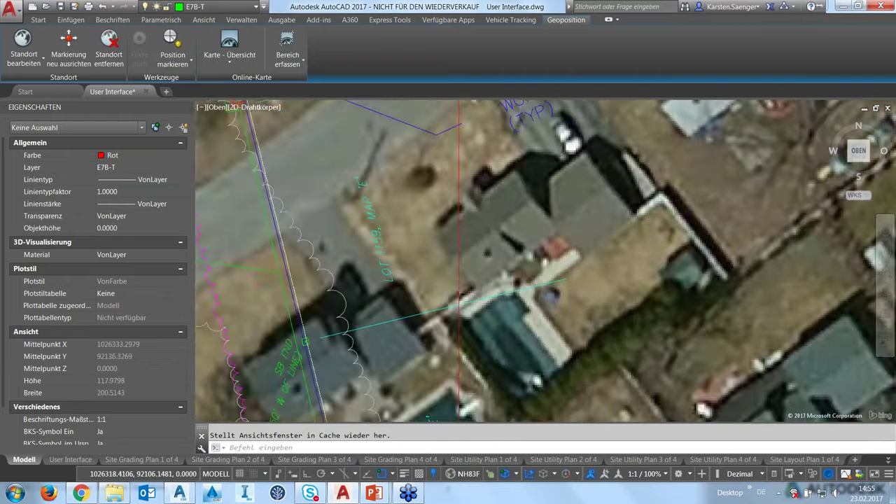
pyautogui.scroll(2, 505, 343)
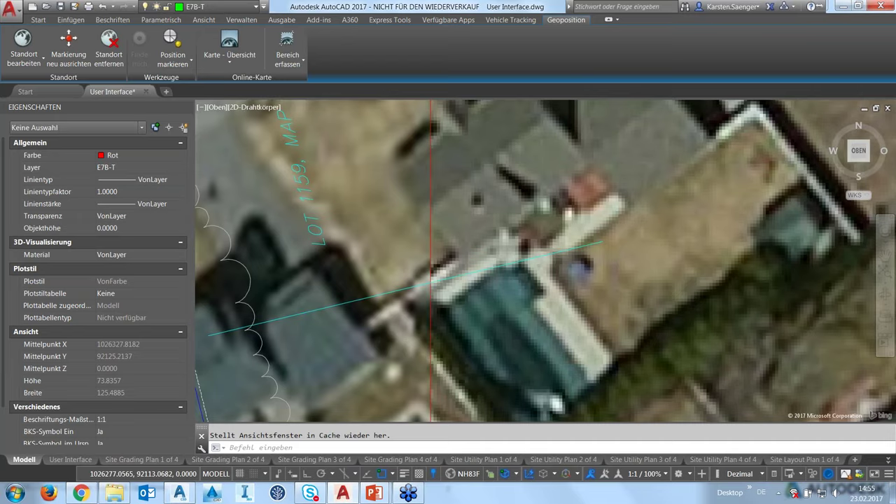
pyautogui.scroll(-2, 324, 314)
pyautogui.scroll(-2, 324, 314)
pyautogui.scroll(-1, 324, 315)
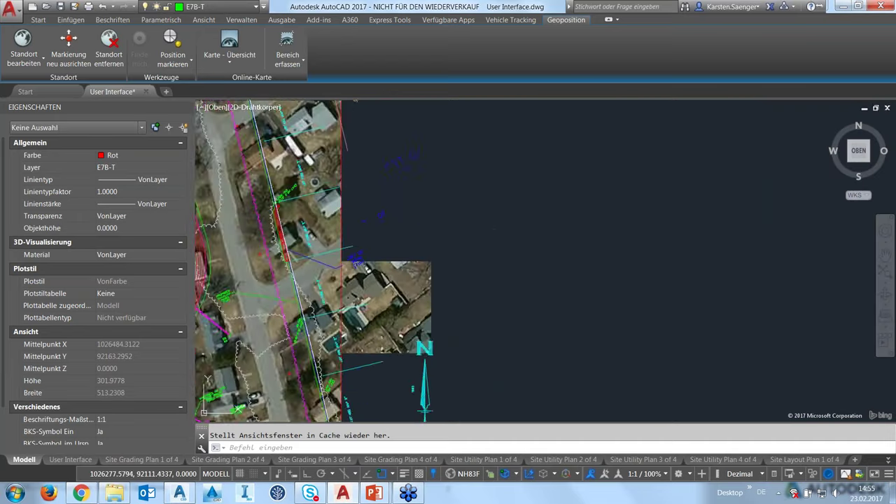
pyautogui.scroll(-1, 324, 316)
pyautogui.scroll(-4, 324, 315)
pyautogui.scroll(-4, 324, 314)
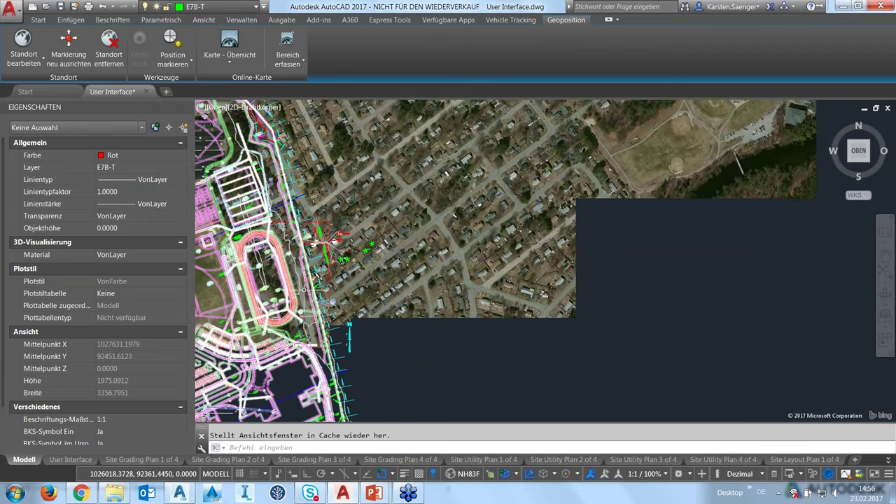
pyautogui.scroll(2, 277, 315)
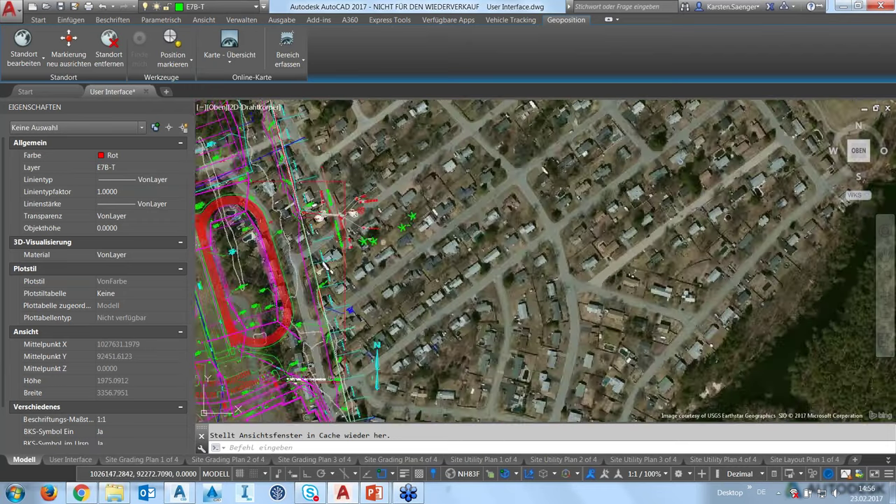
pyautogui.scroll(6, 276, 314)
pyautogui.moveTo(277, 315); pyautogui.dragTo(368, 329, button='middle')
pyautogui.scroll(2, 410, 308)
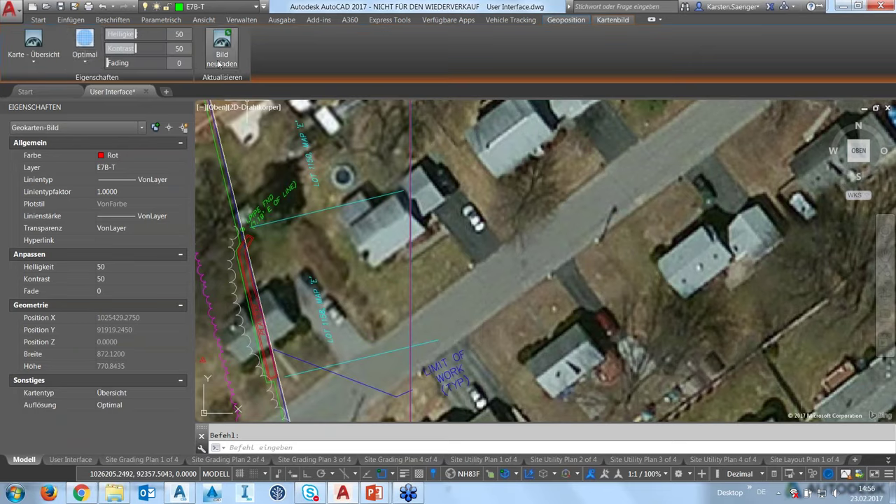
# - Reload the embedded map image at Optimal resolution, then clear the selection
pyautogui.click(89, 63)
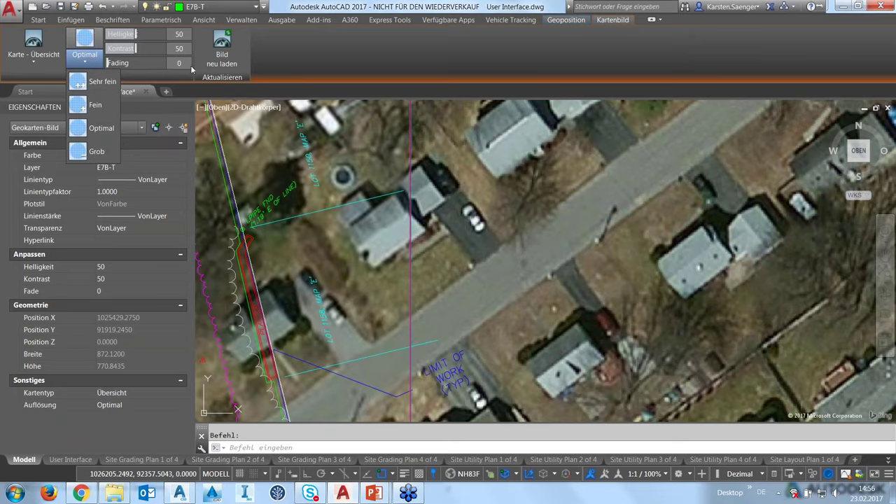
pyautogui.click(223, 61)
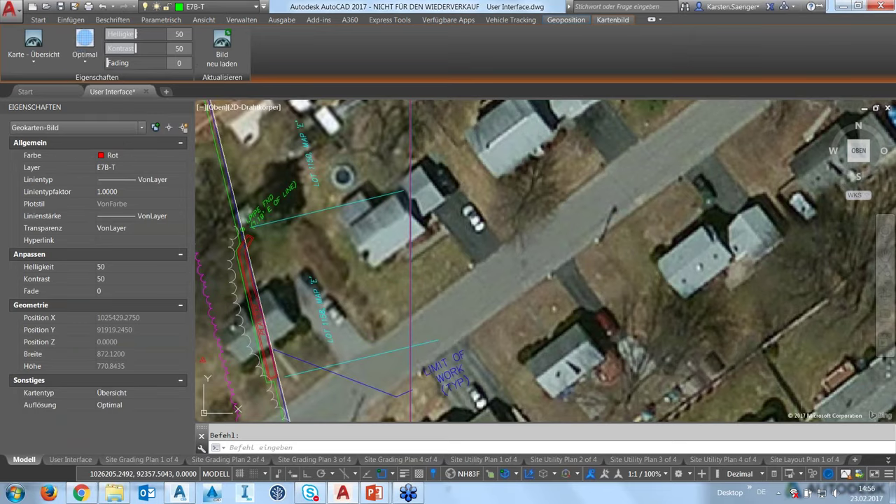
pyautogui.click(435, 279)
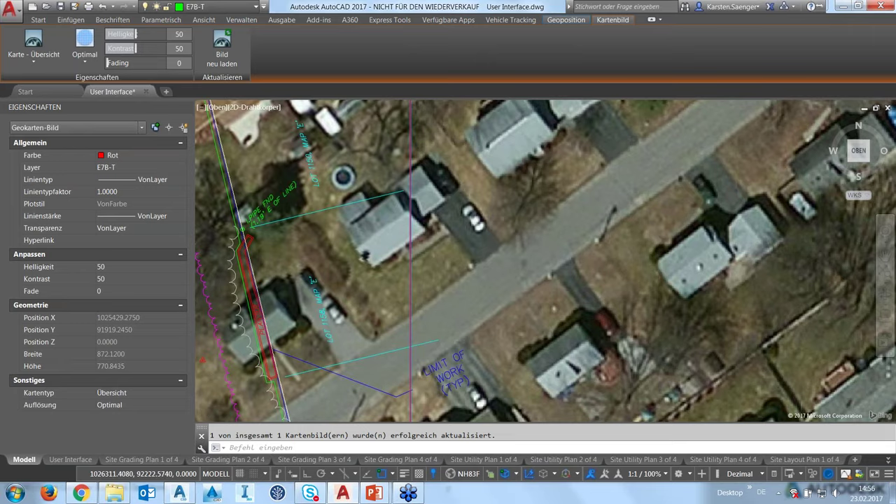
pyautogui.scroll(-4, 427, 328)
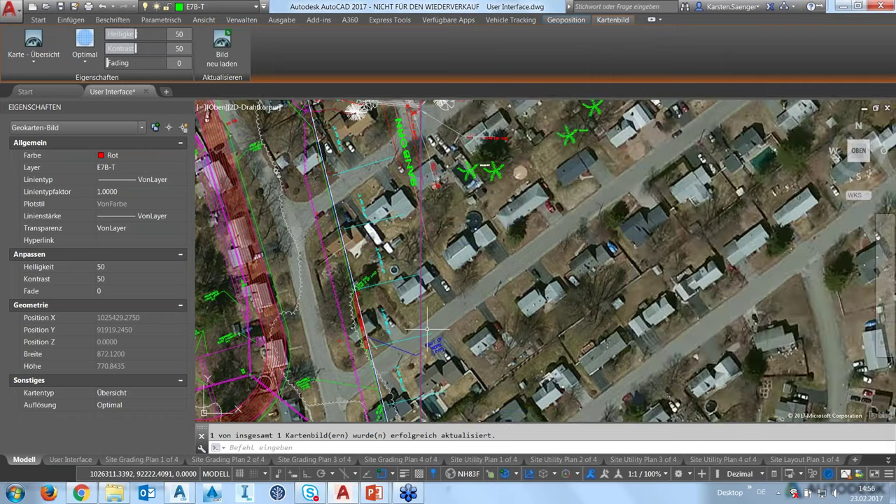
pyautogui.scroll(-2, 427, 329)
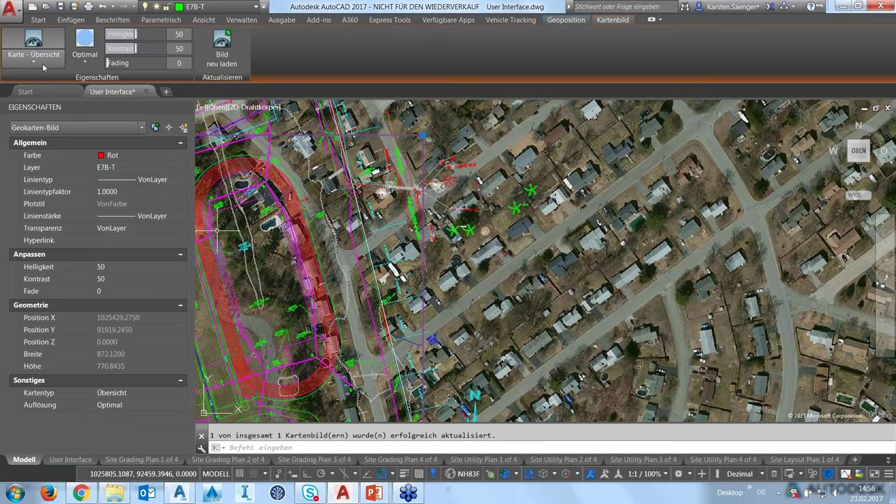
pyautogui.press('Escape')
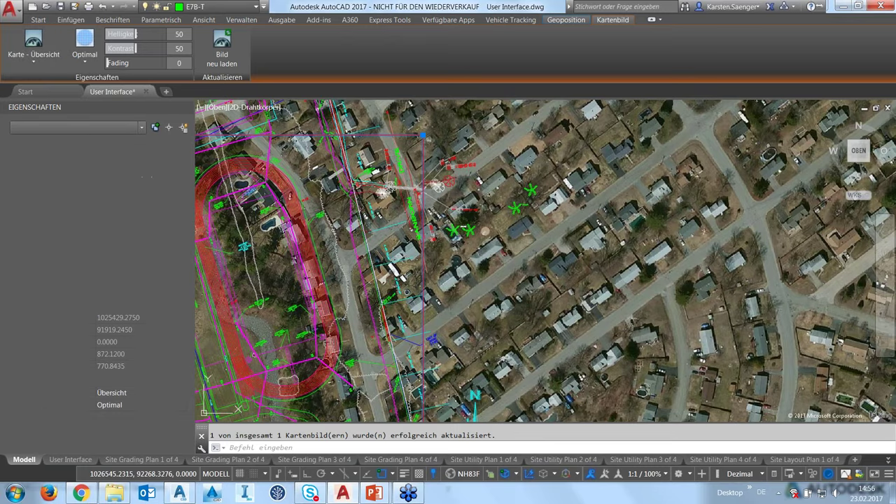
pyautogui.press('Escape')
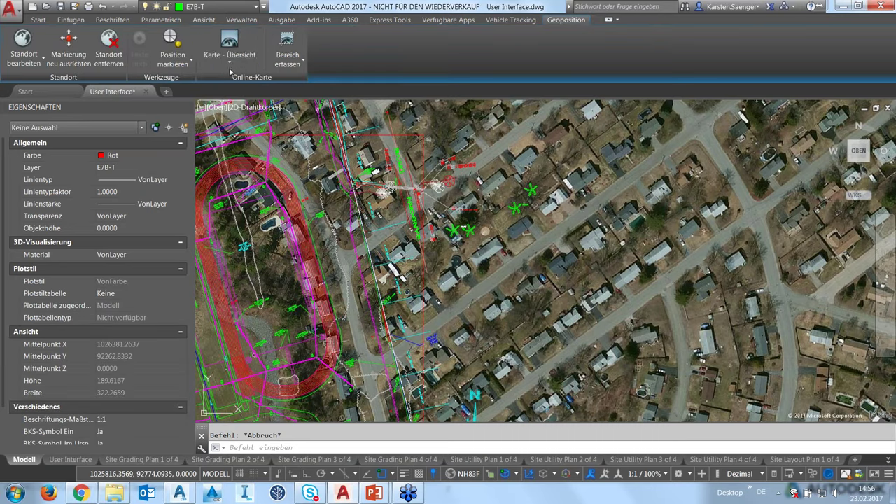
# - Switch the online map to the Straße road map, then turn it off with Karte aus
pyautogui.click(231, 62)
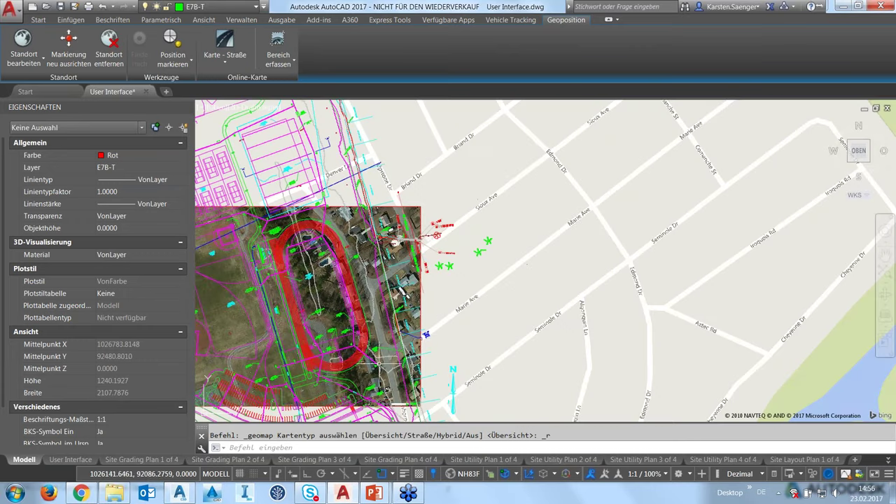
pyautogui.click(225, 56)
pyautogui.click(231, 155)
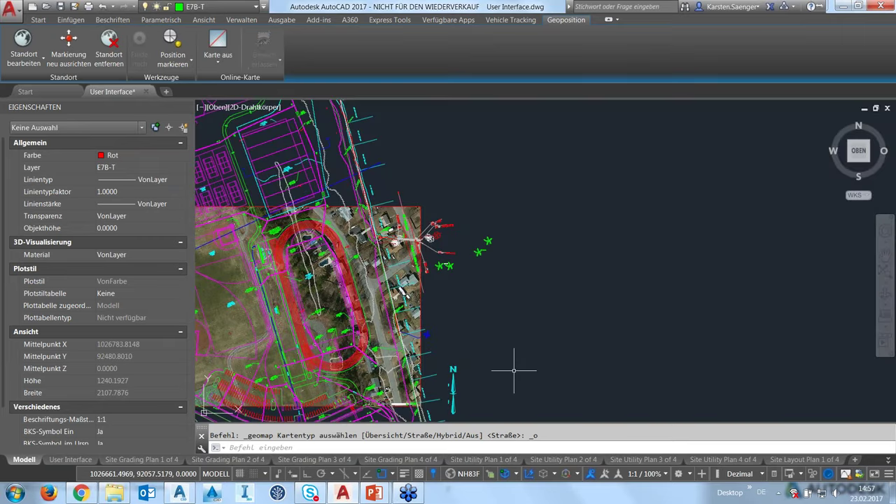
# - Restore the Übersicht aerial map and minimize AutoCAD to show the closing thank-you slide
pyautogui.click(217, 56)
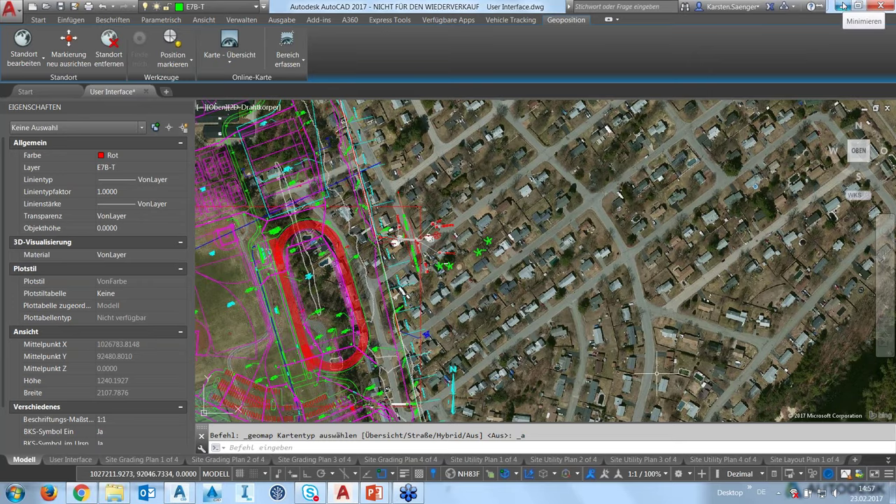
pyautogui.click(842, 6)
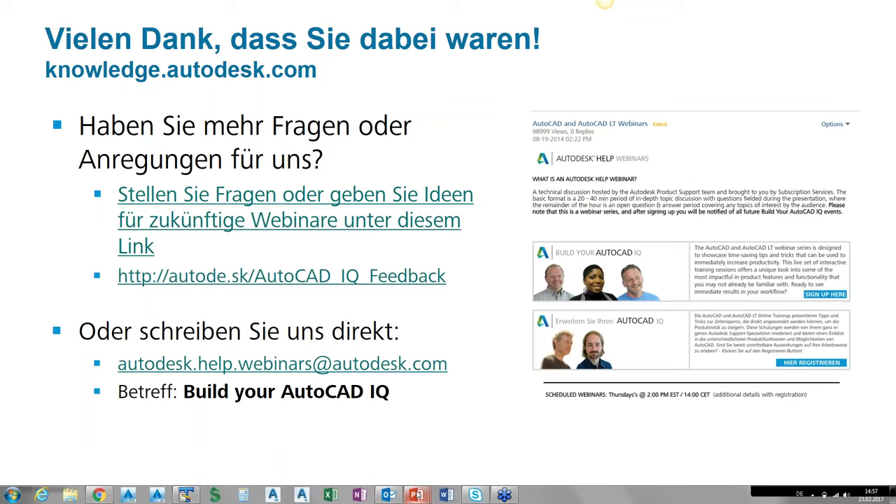
pyautogui.moveTo(416, 494)
pyautogui.click(451, 452)
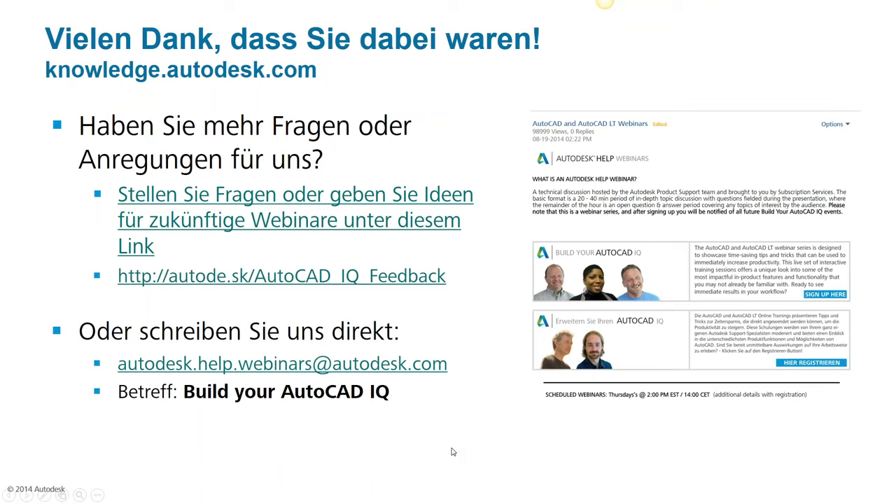